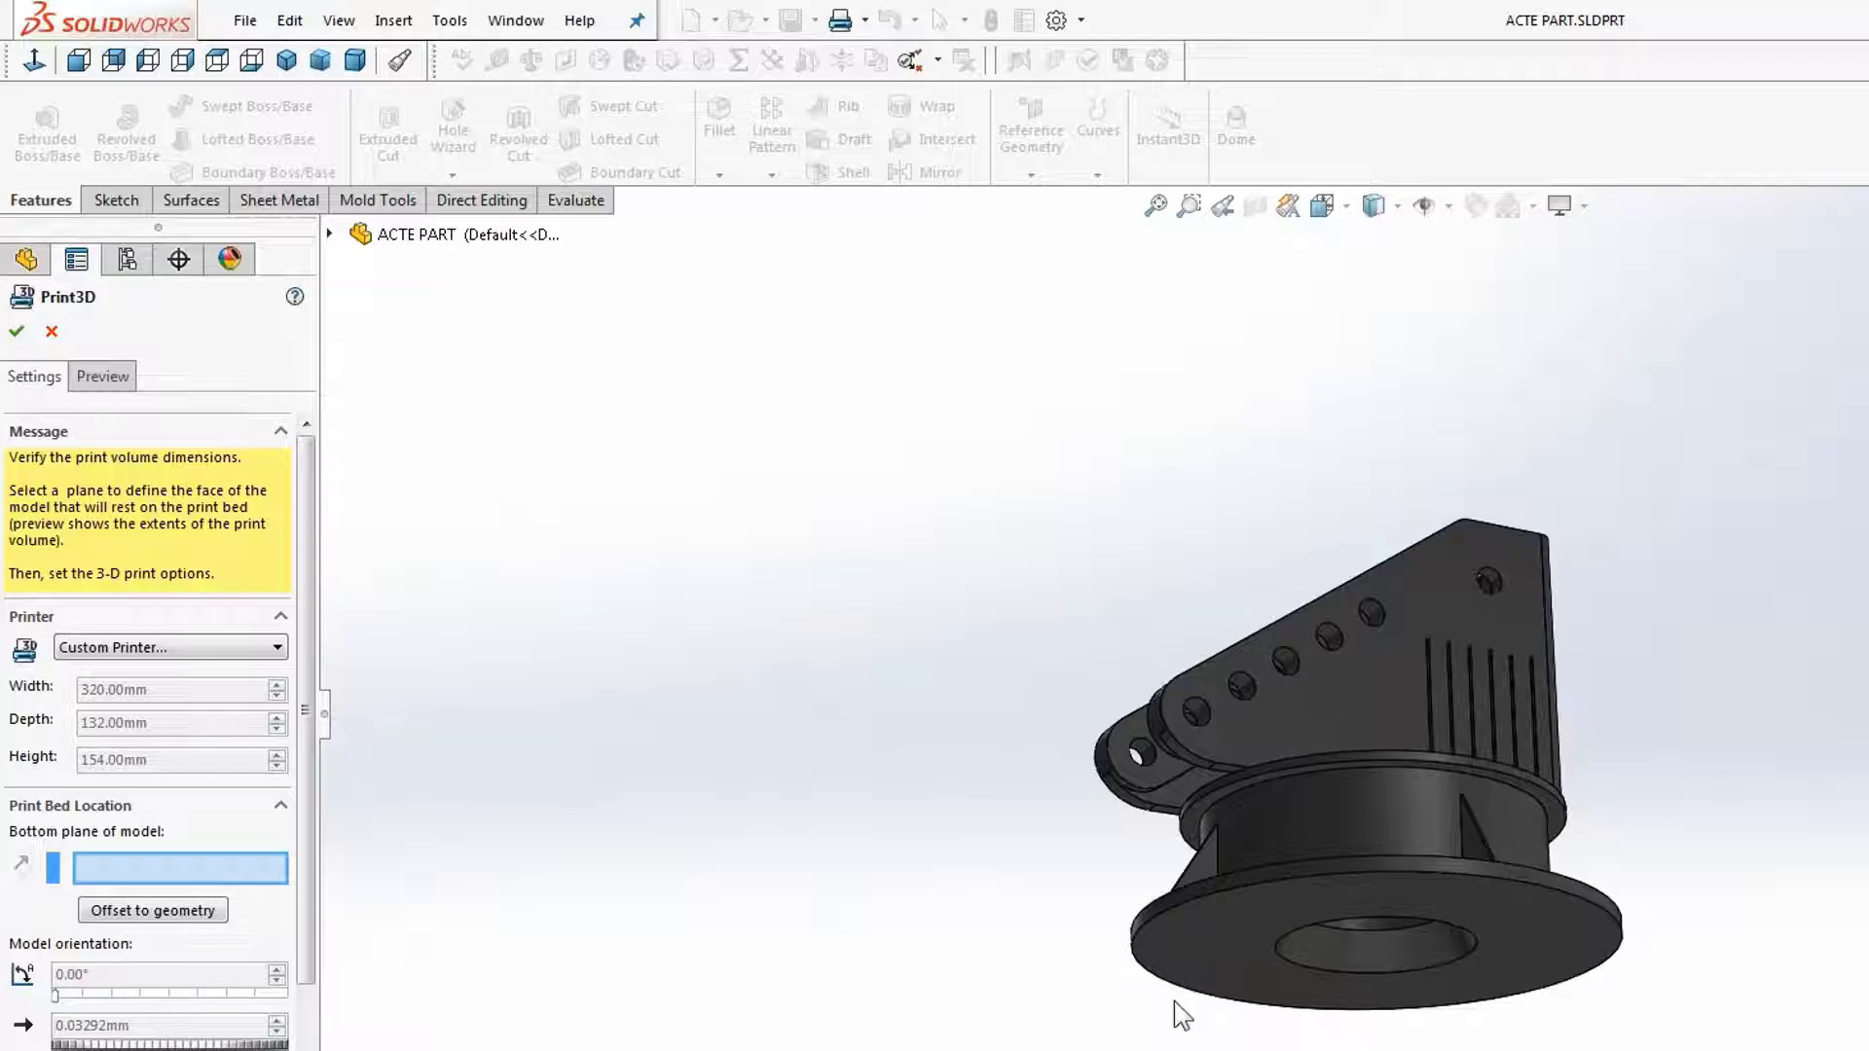
Try a sloped arm edge as the model's bottom plane, replacing it with the underside of the round base flange.
{"action": "middle_click_drag", "start_coordinate": [1174, 1000], "coordinate": [1422, 827]}
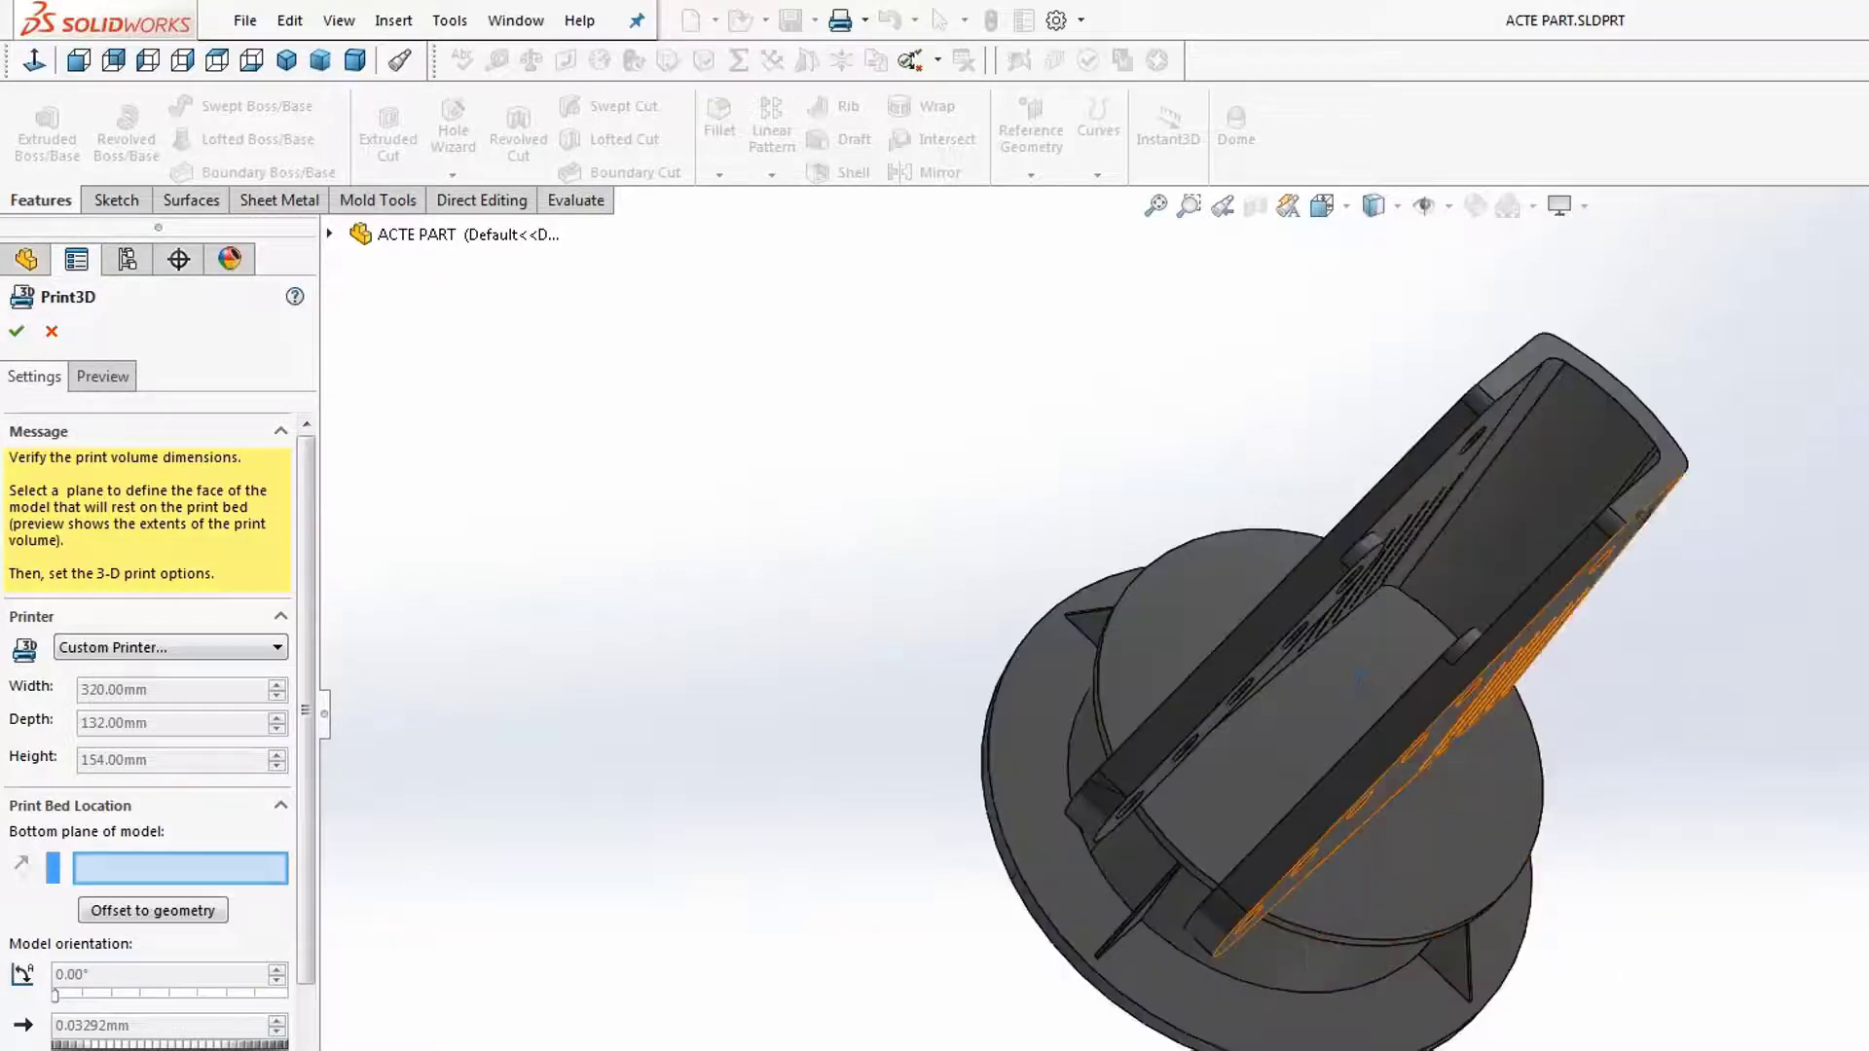
{"action": "left_click", "coordinate": [1534, 610]}
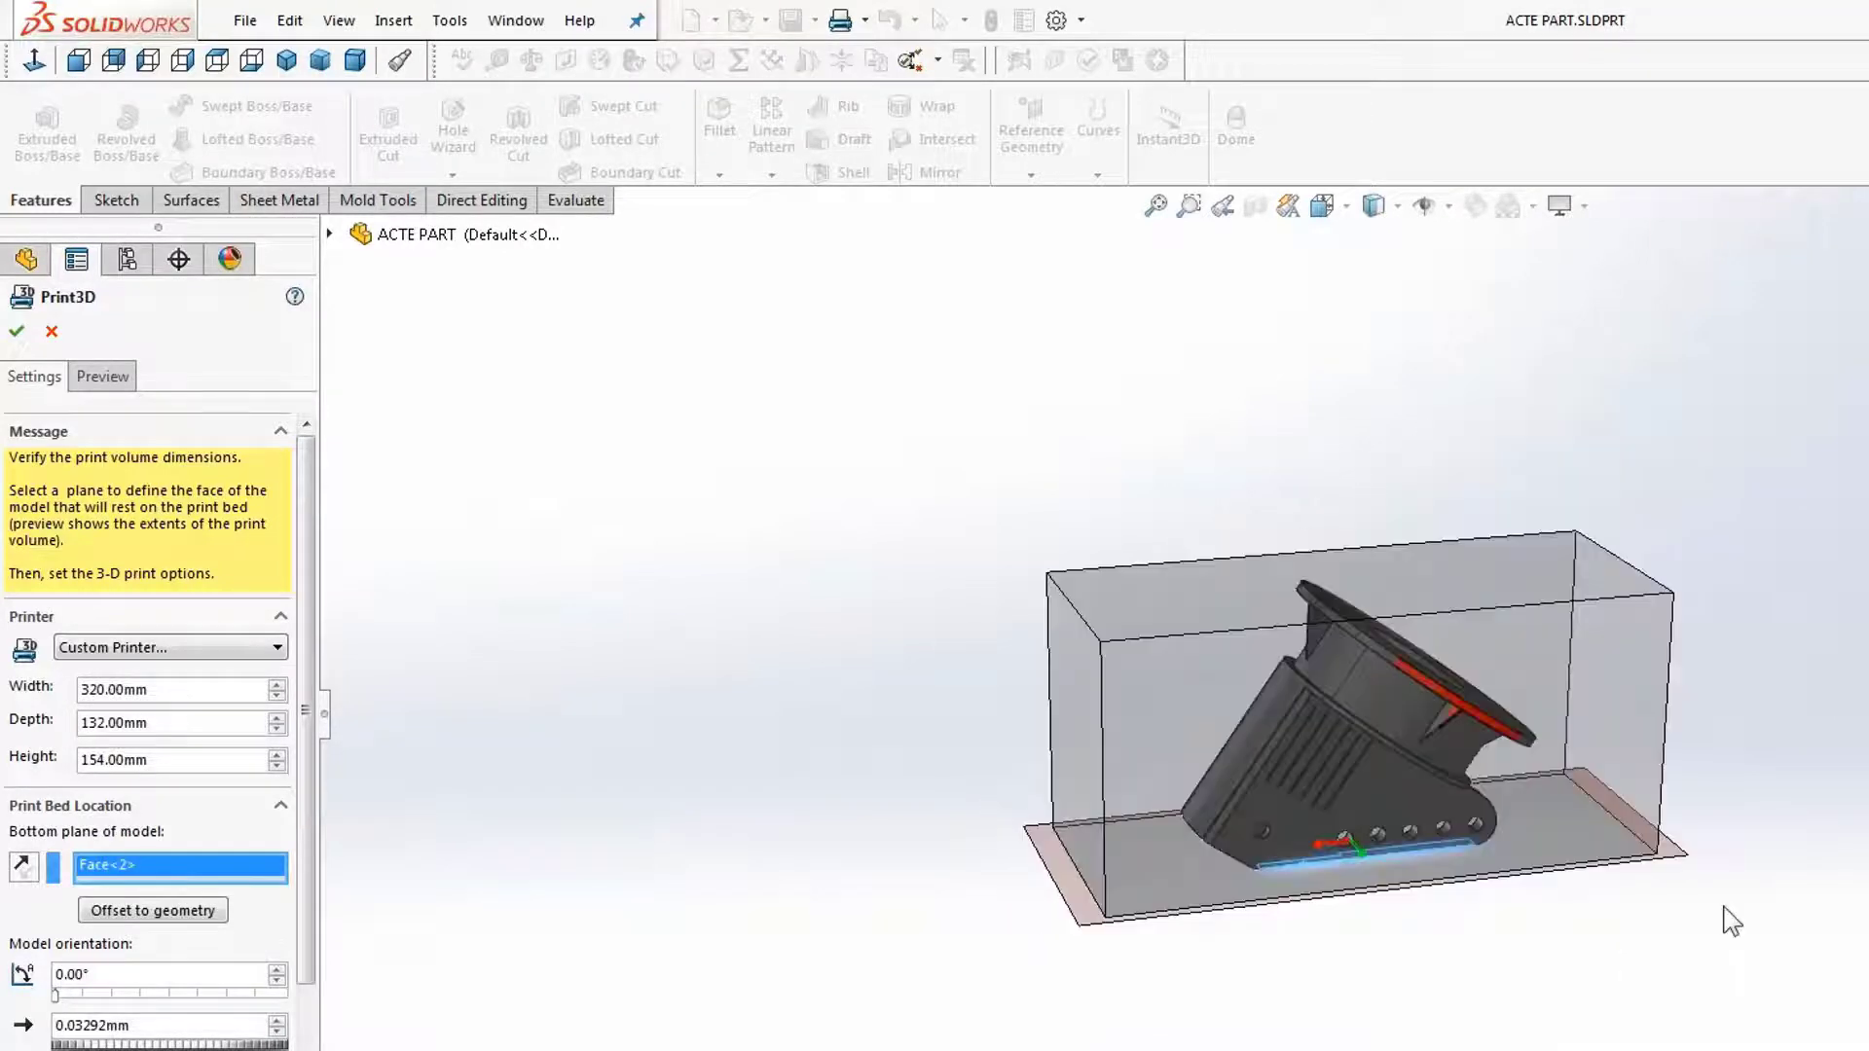
{"action": "right_click", "coordinate": [165, 876]}
{"action": "left_click", "coordinate": [224, 882]}
{"action": "left_click", "coordinate": [1348, 767]}
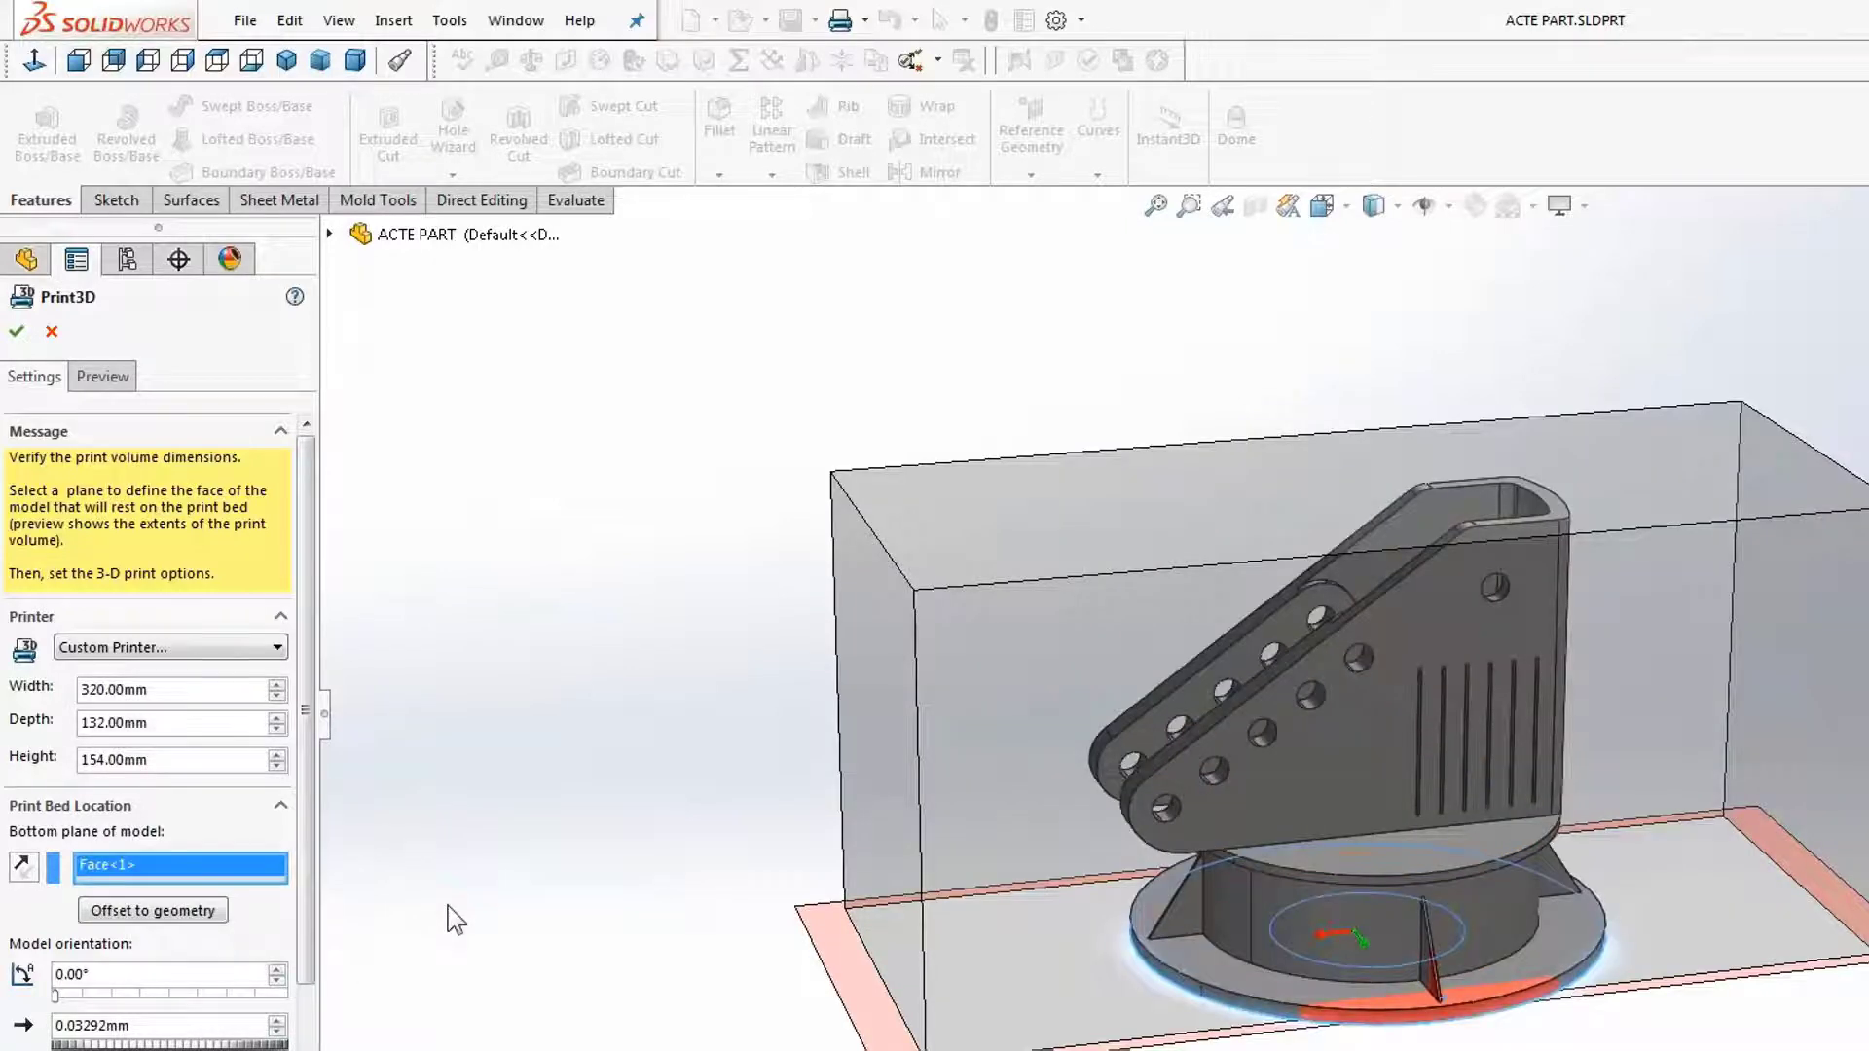
Set the custom printer's volume to 330 mm width, 250 mm depth and 200 mm height.
{"action": "left_click_drag", "start_coordinate": [170, 692], "coordinate": [26, 699]}
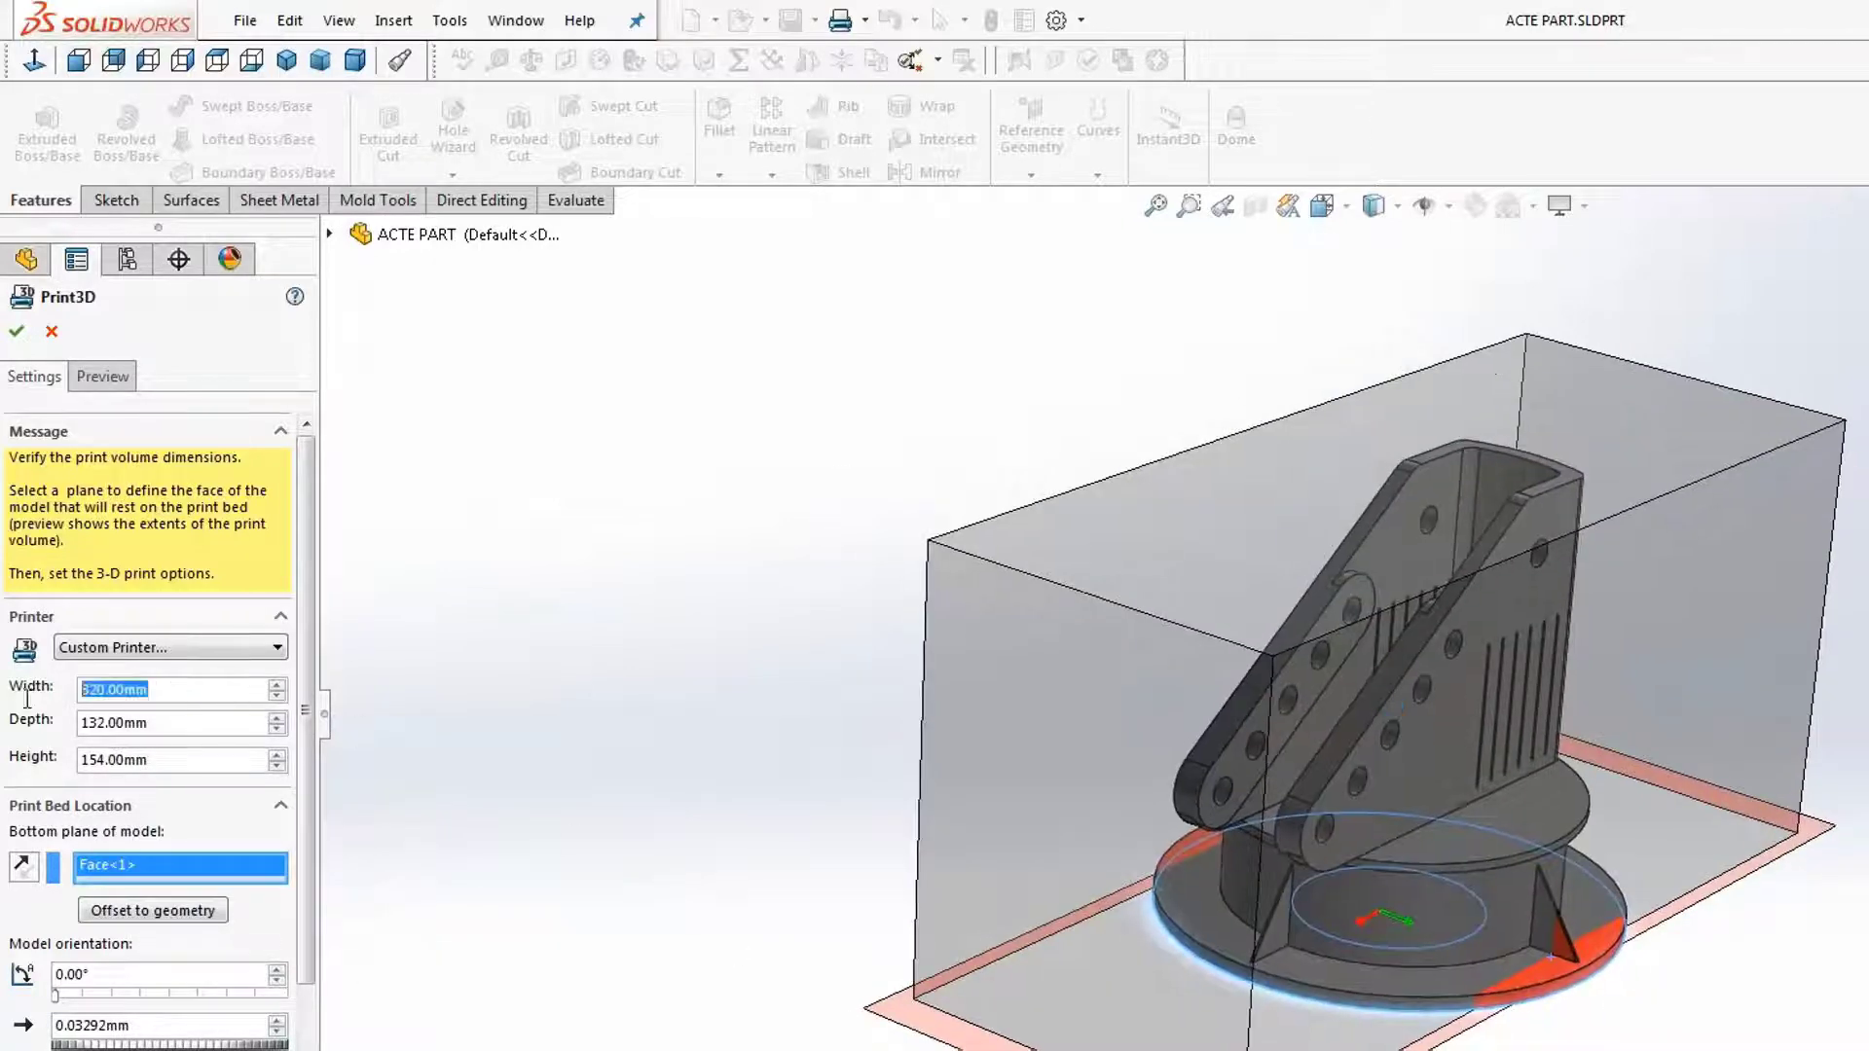
{"action": "type", "text": "330"}
{"action": "key", "text": "Return"}
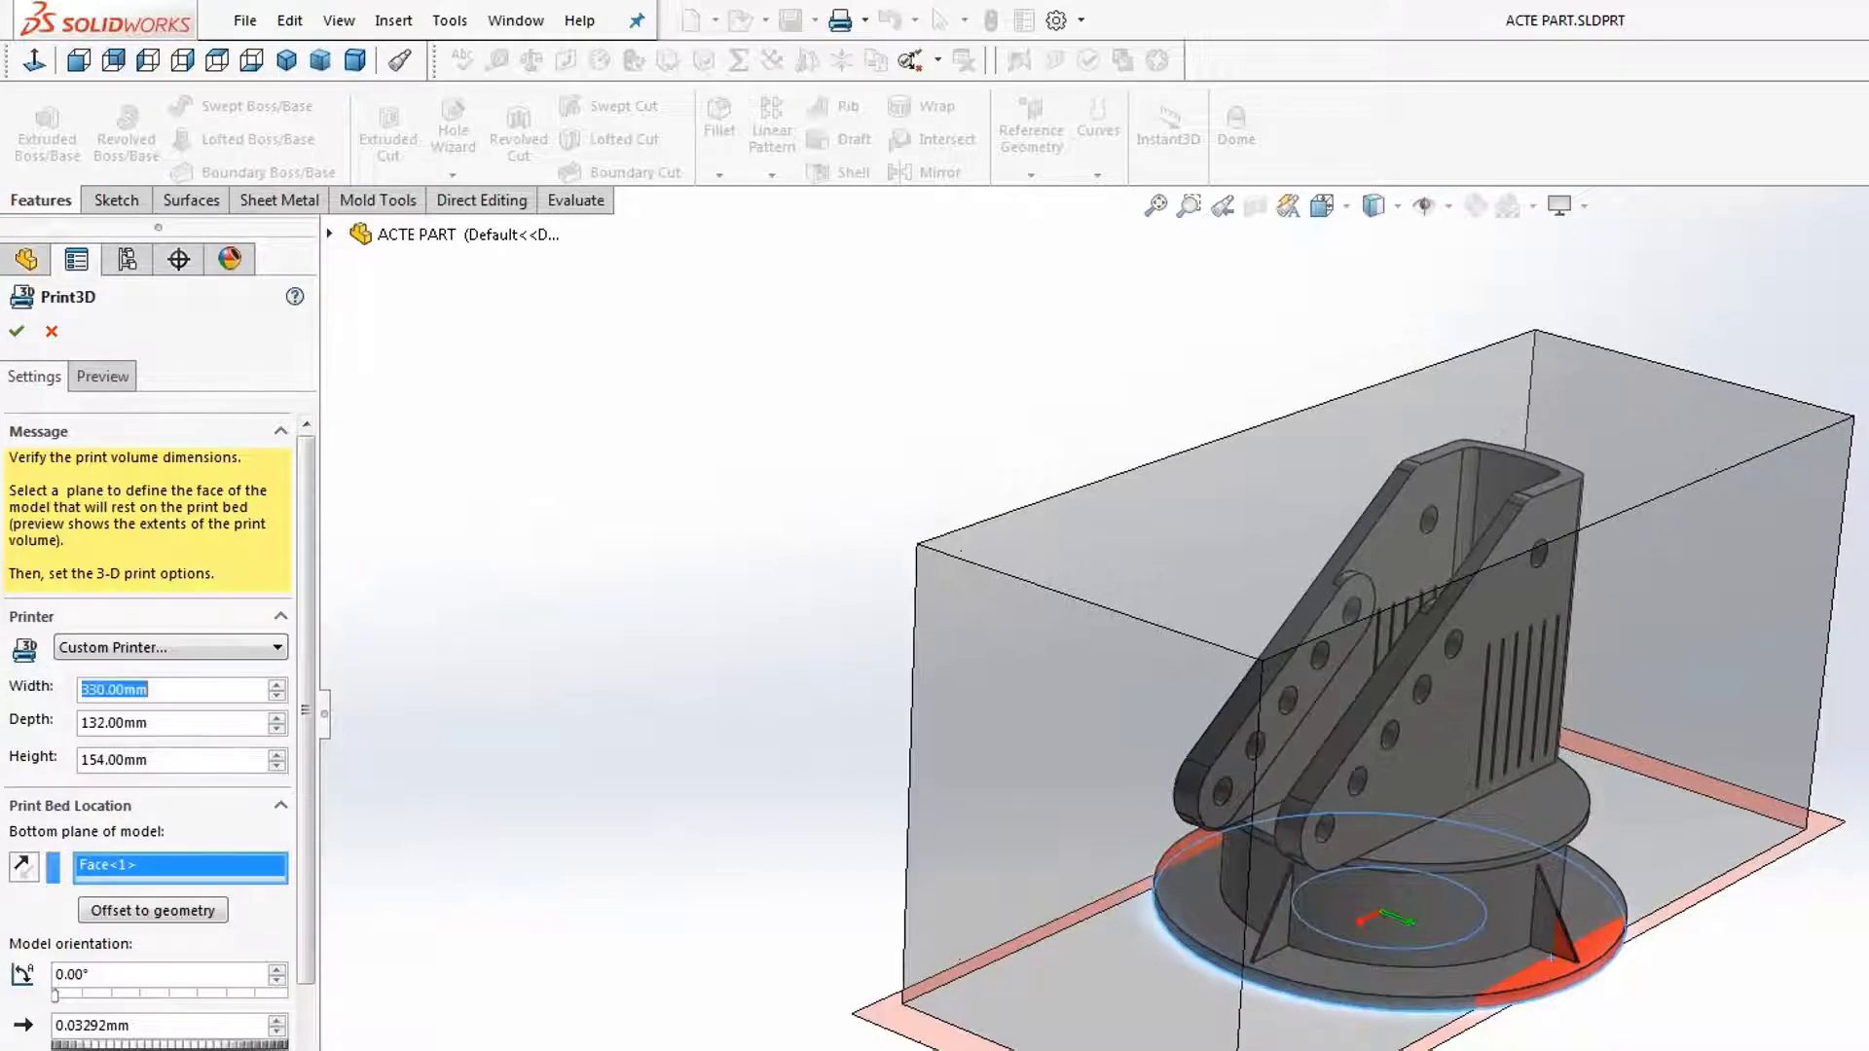
{"action": "left_click_drag", "start_coordinate": [168, 723], "coordinate": [26, 710]}
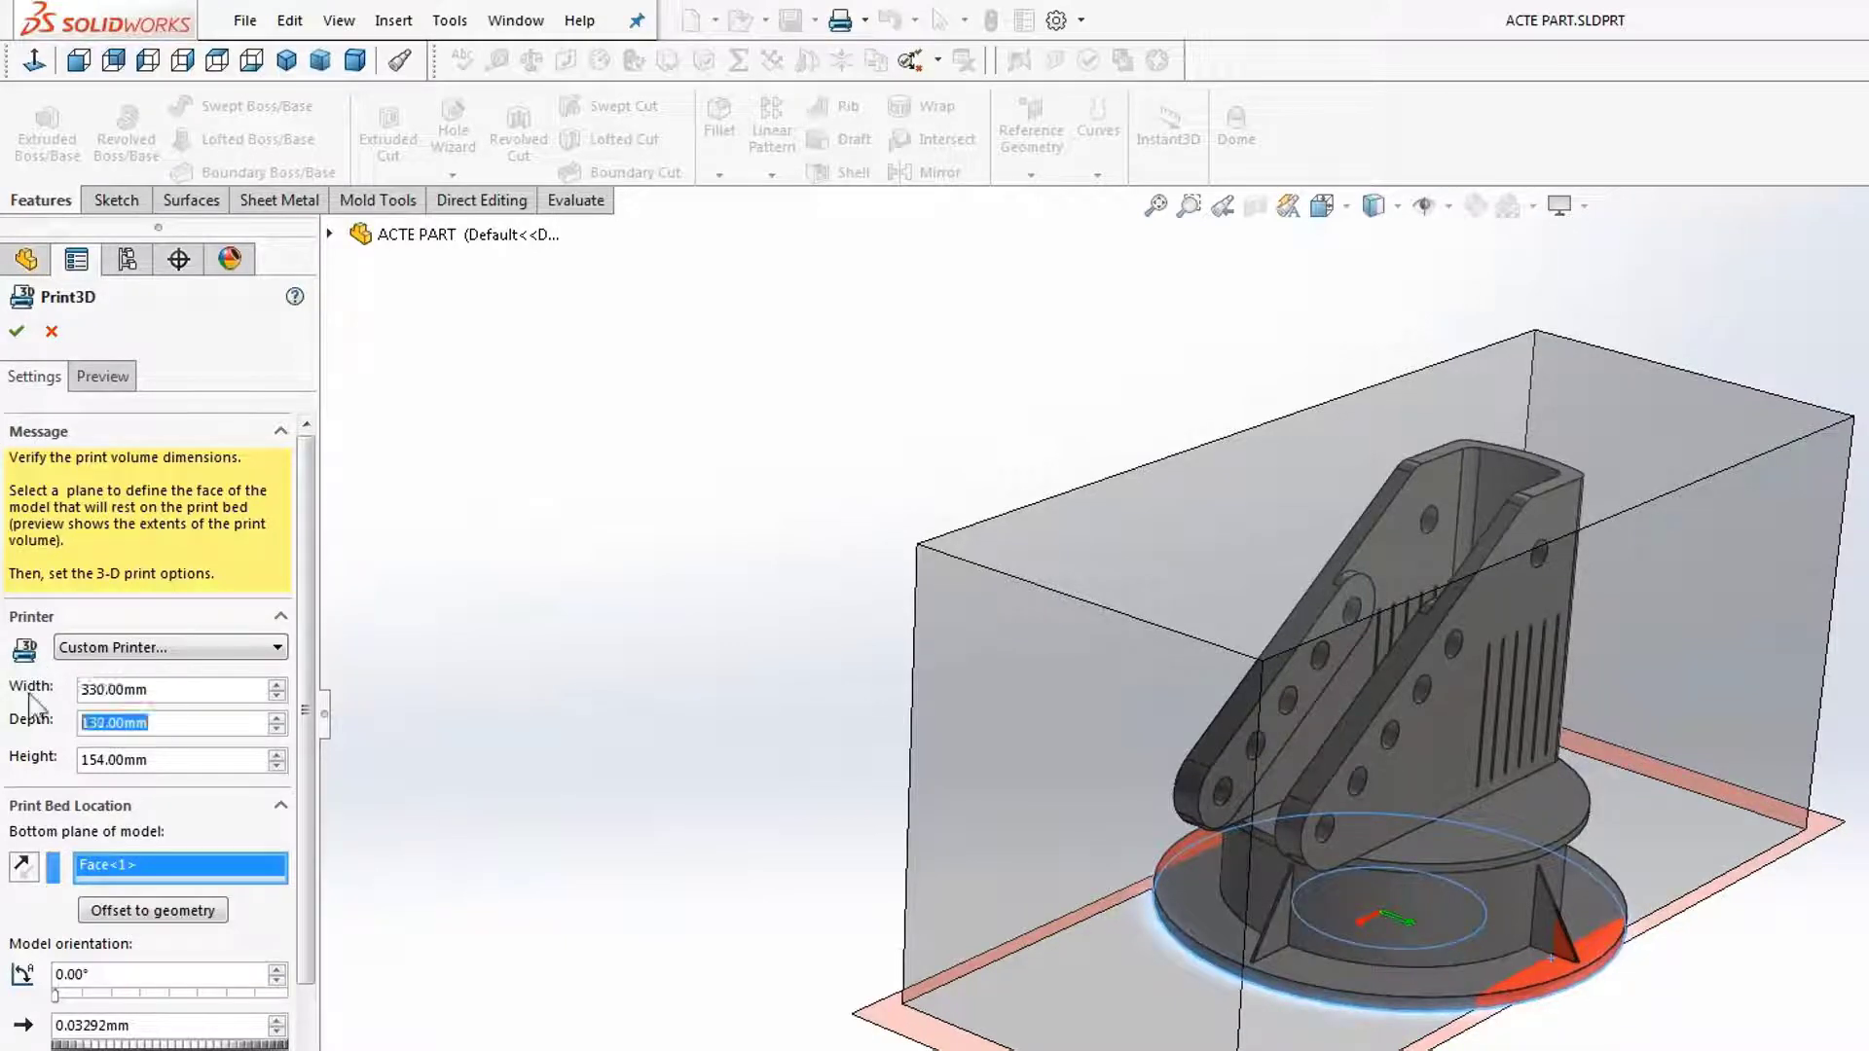
{"action": "type", "text": "250"}
{"action": "key", "text": "Return"}
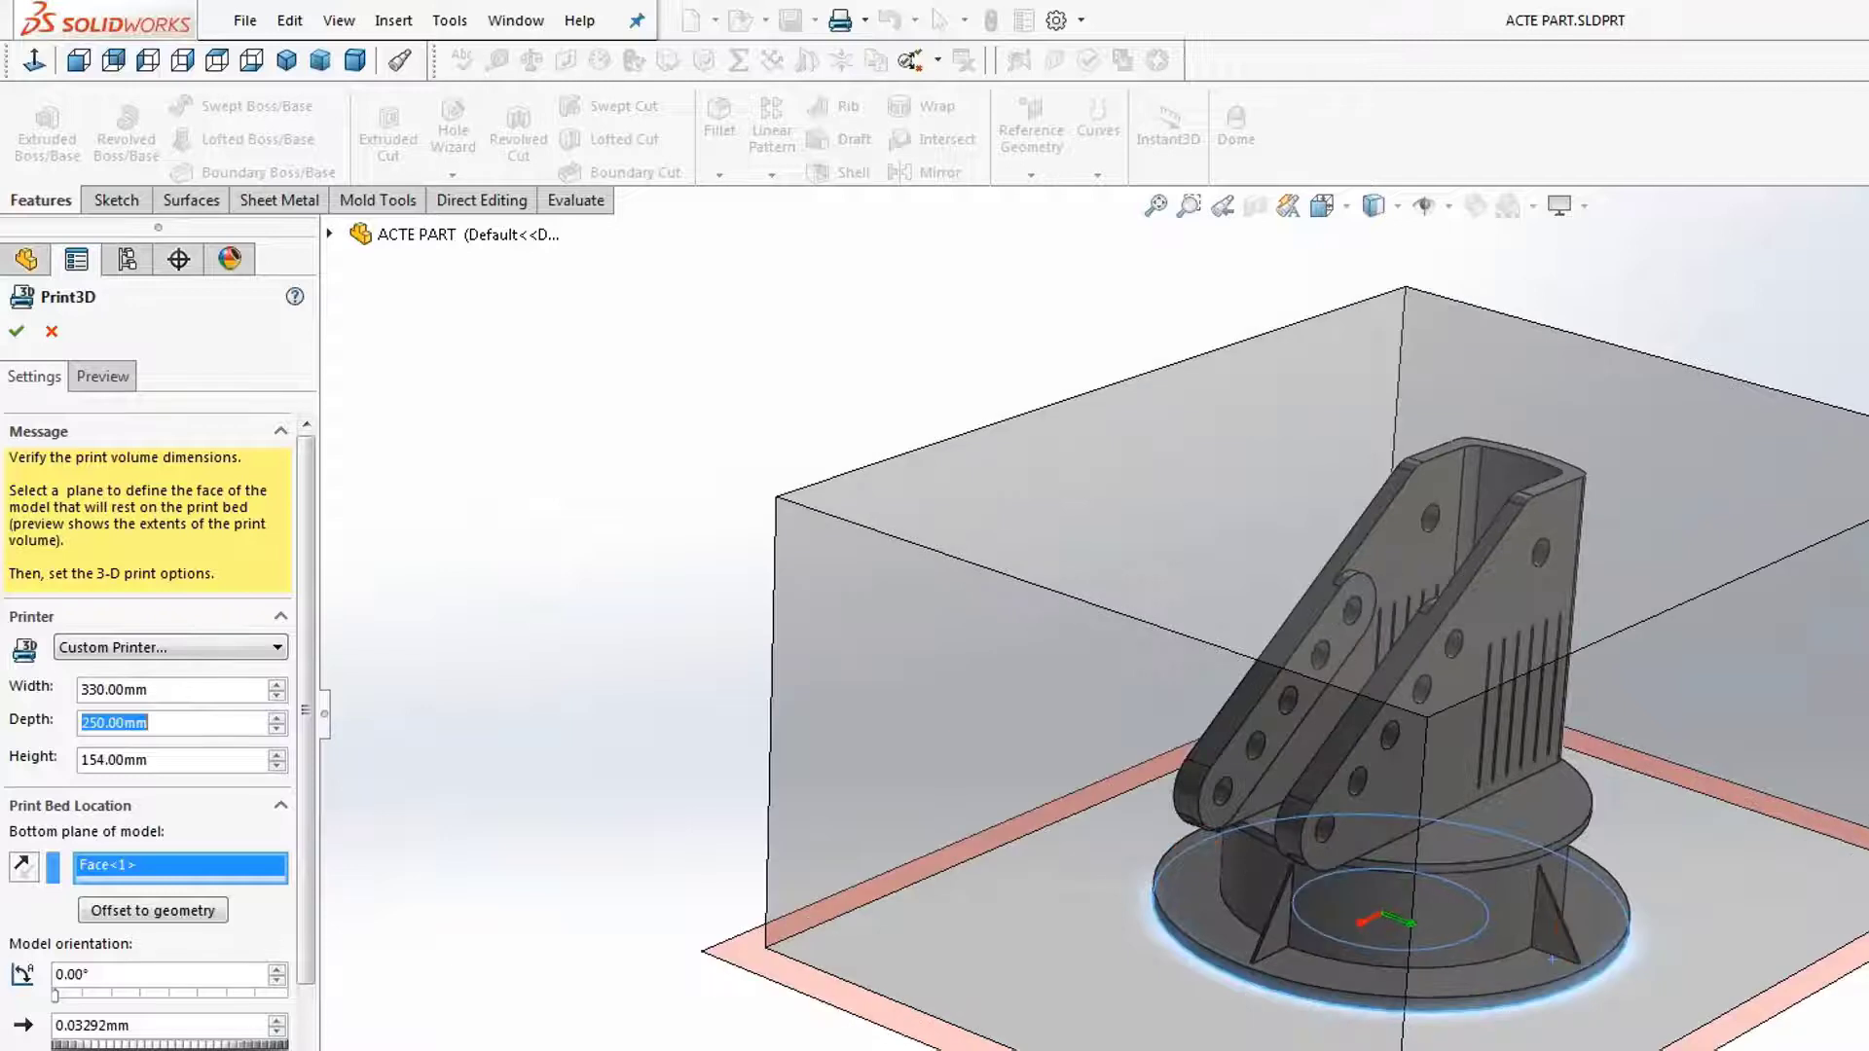
{"action": "left_click_drag", "start_coordinate": [168, 761], "coordinate": [51, 760]}
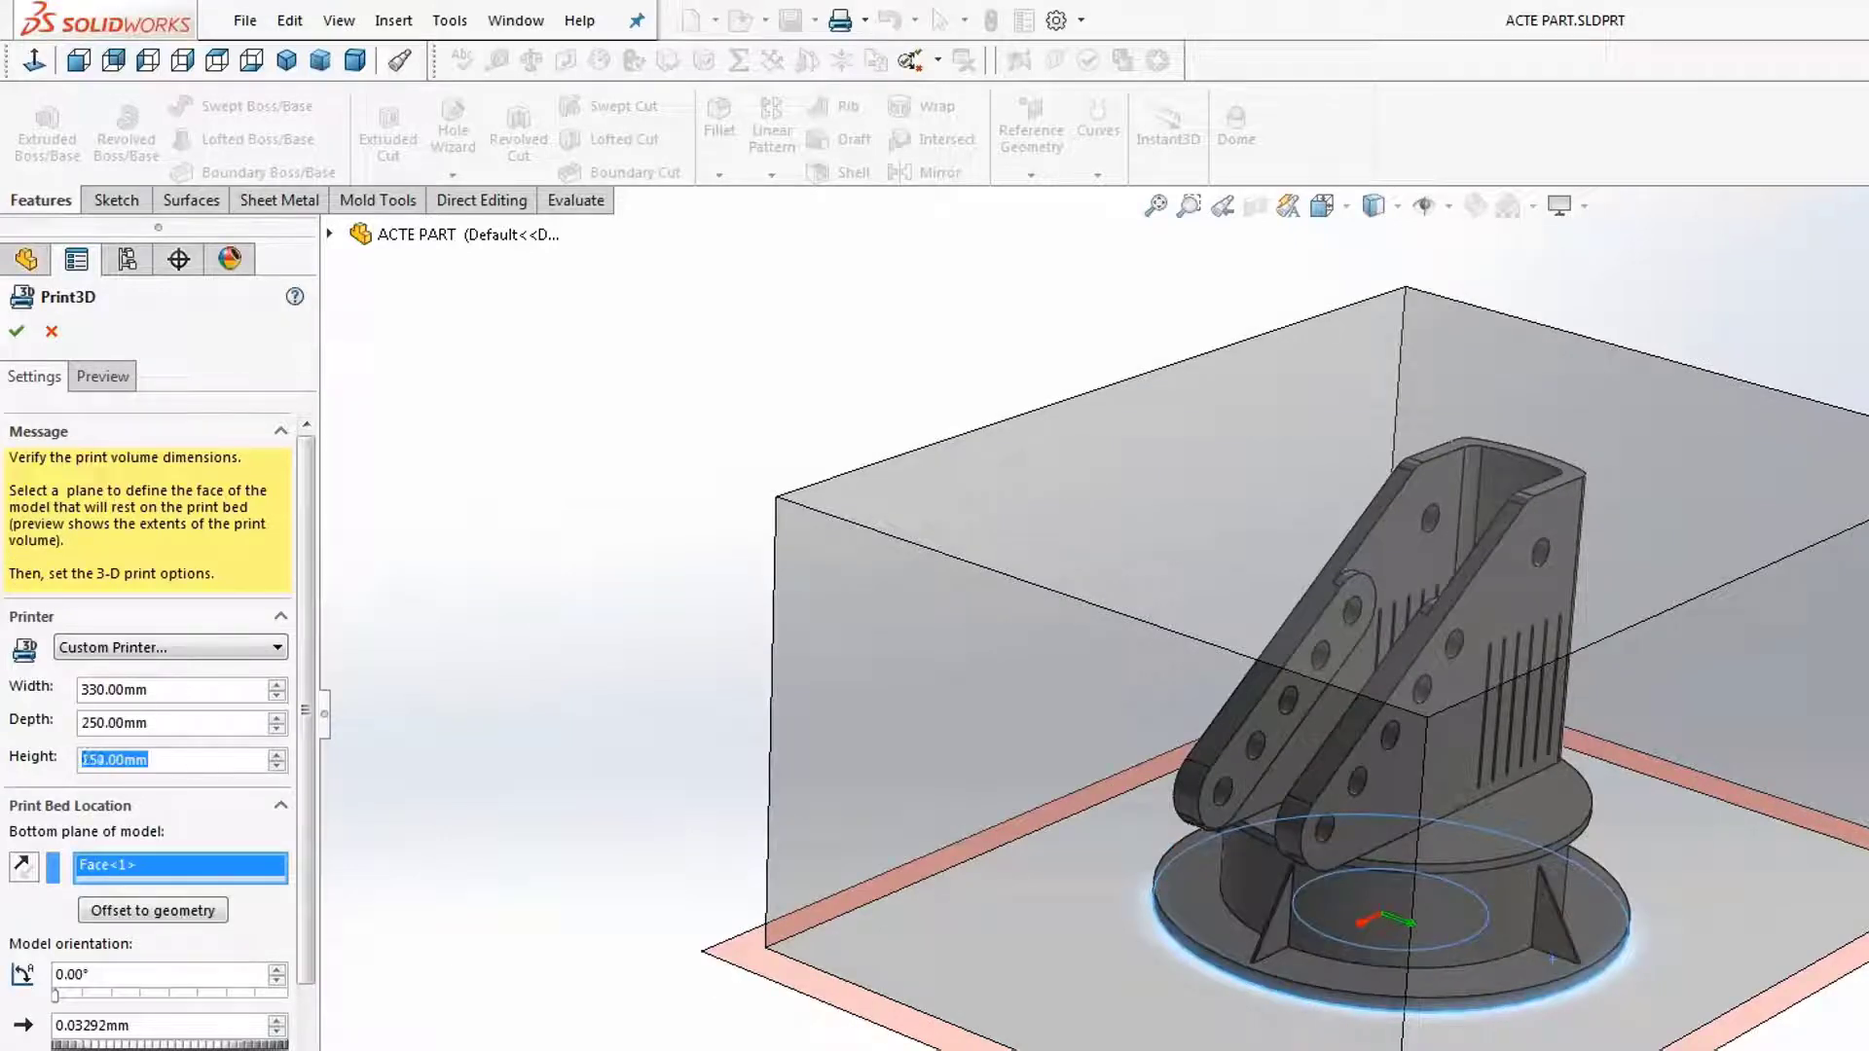
{"action": "type", "text": "200"}
{"action": "key", "text": "Return"}
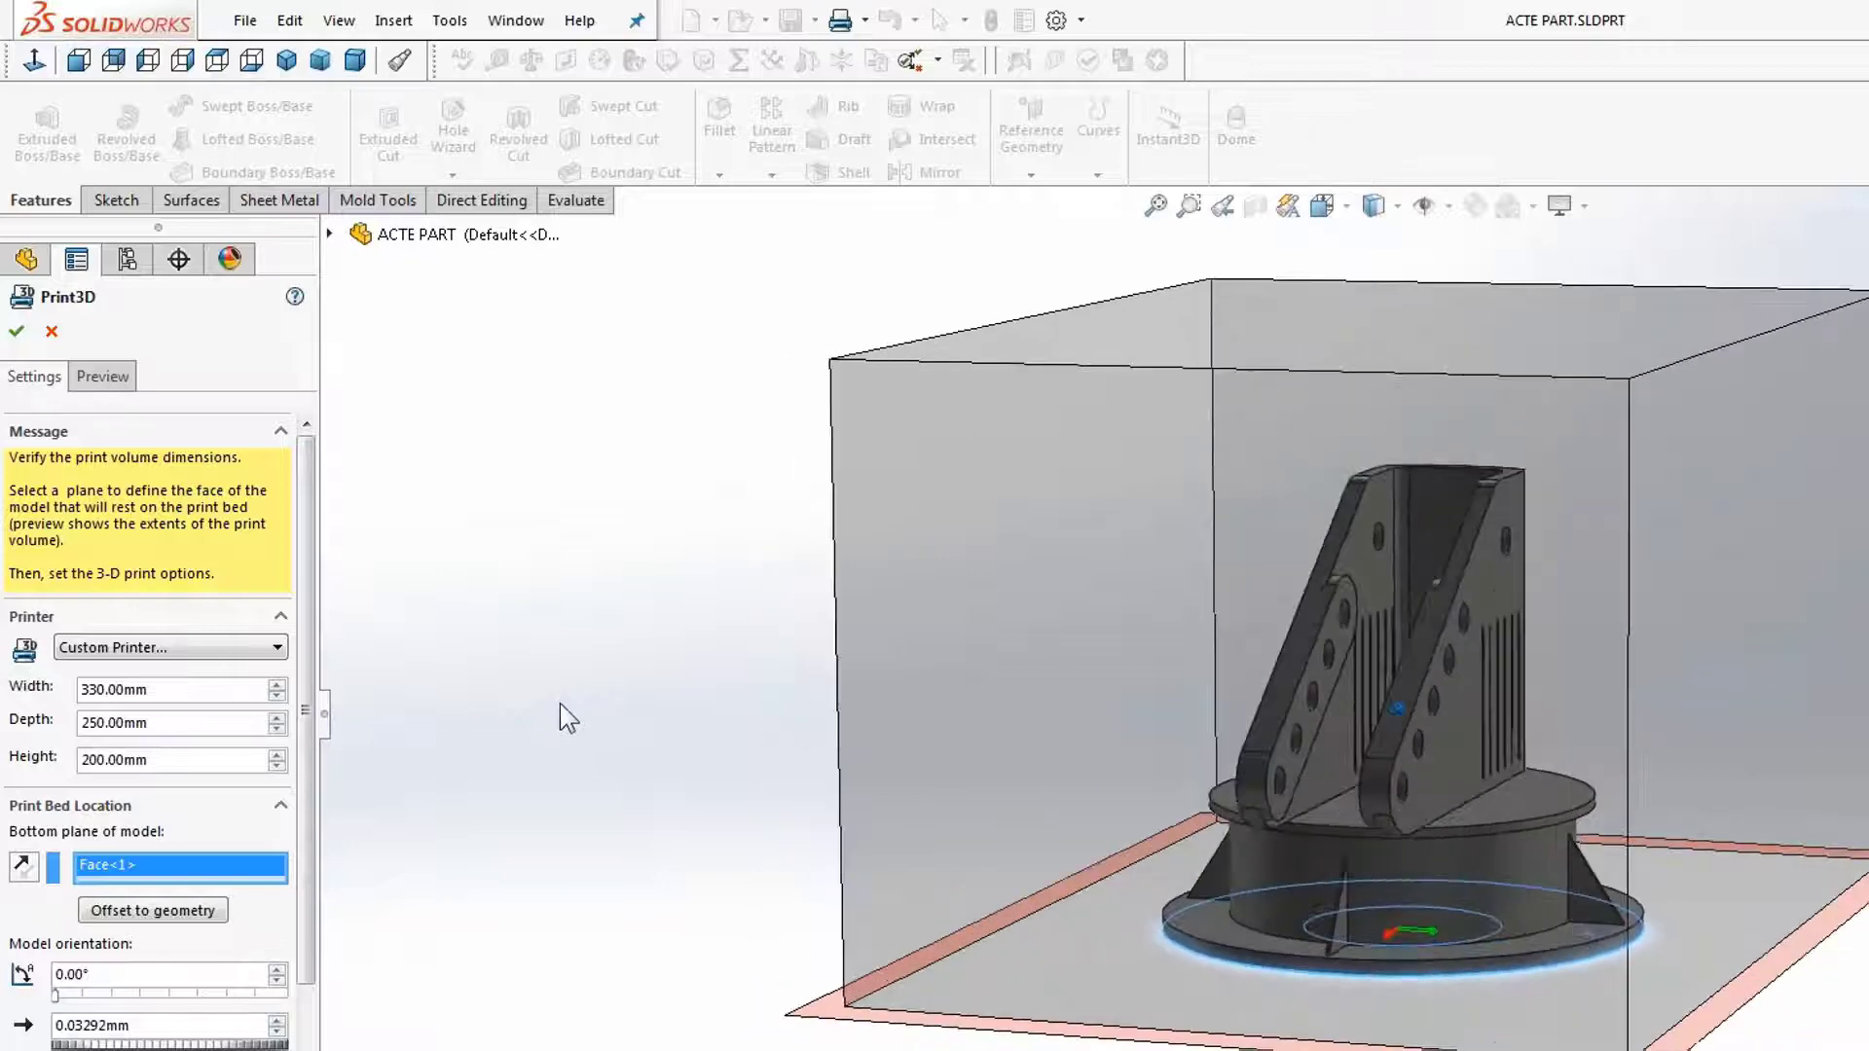
Orient the model automatically to fit the print bed, viewing it from the top.
{"action": "scroll", "coordinate": [310, 814], "scroll_direction": "down", "scroll_amount": 1}
{"action": "scroll", "coordinate": [309, 814], "scroll_direction": "down", "scroll_amount": 3}
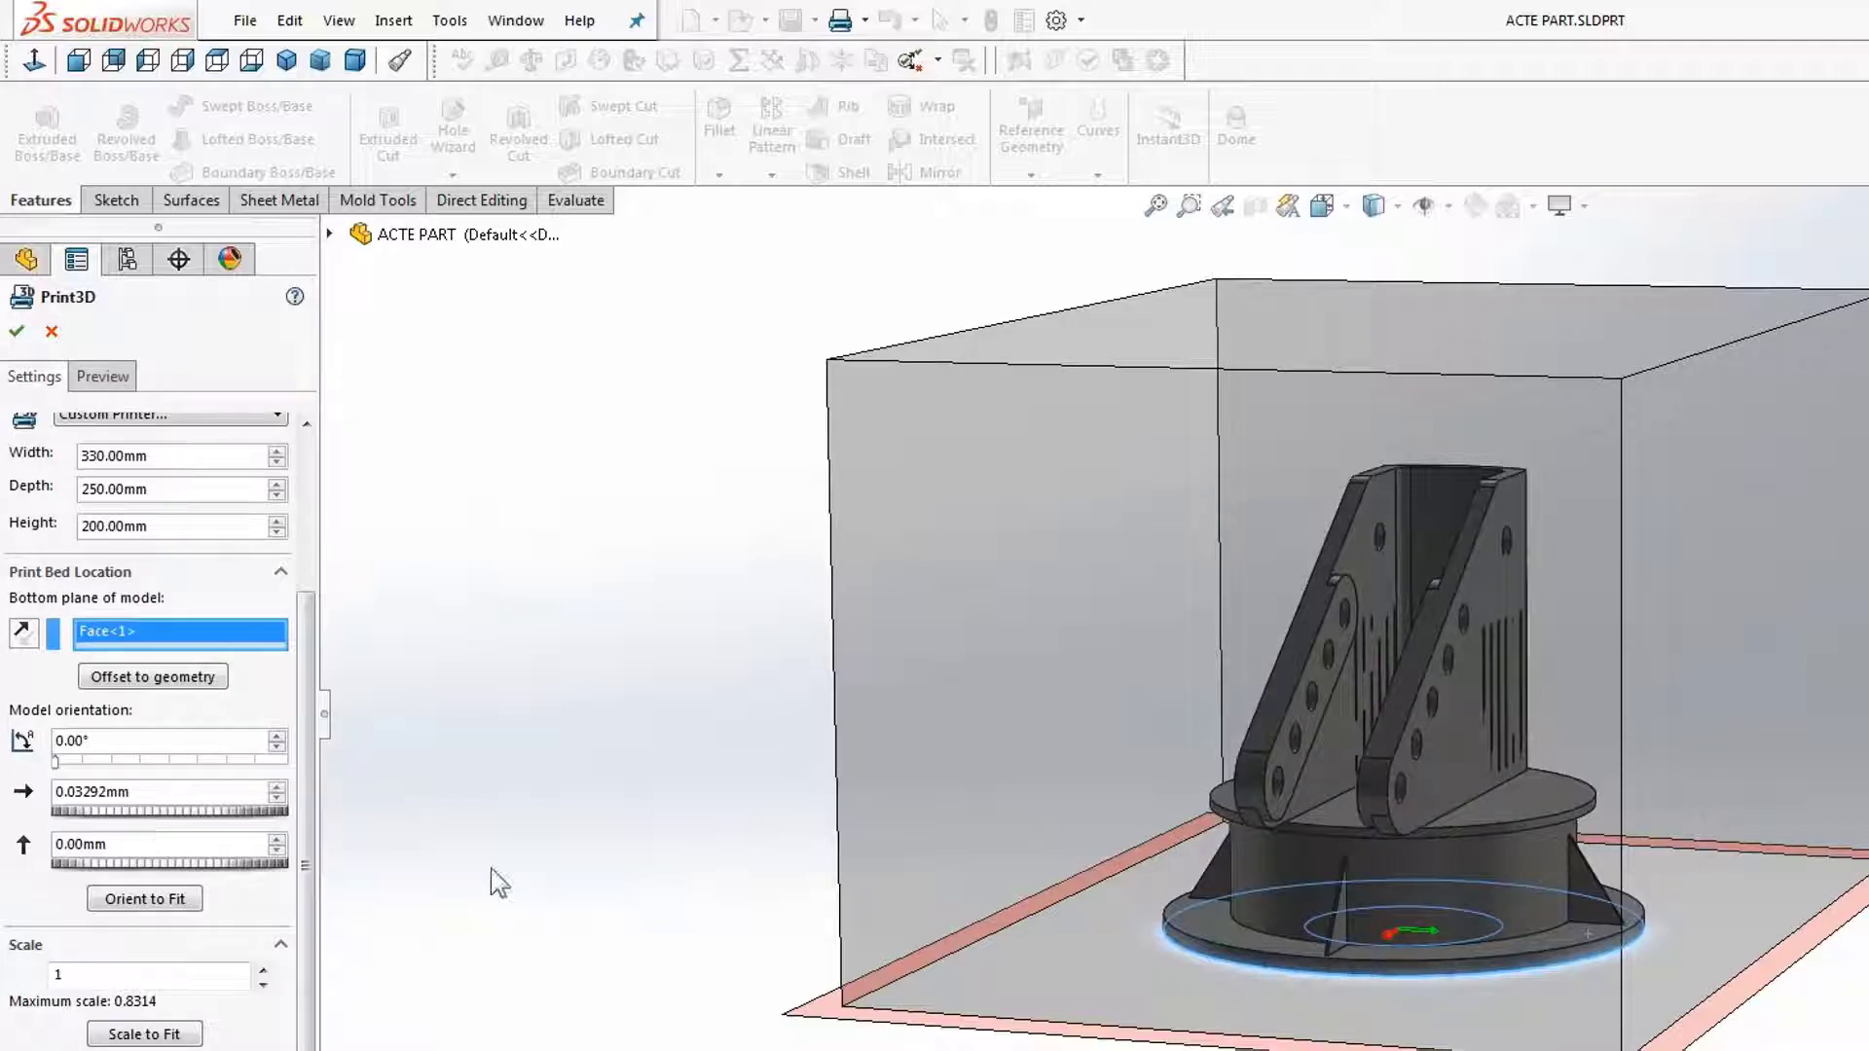
{"action": "left_click", "coordinate": [156, 902]}
{"action": "left_click", "coordinate": [114, 903]}
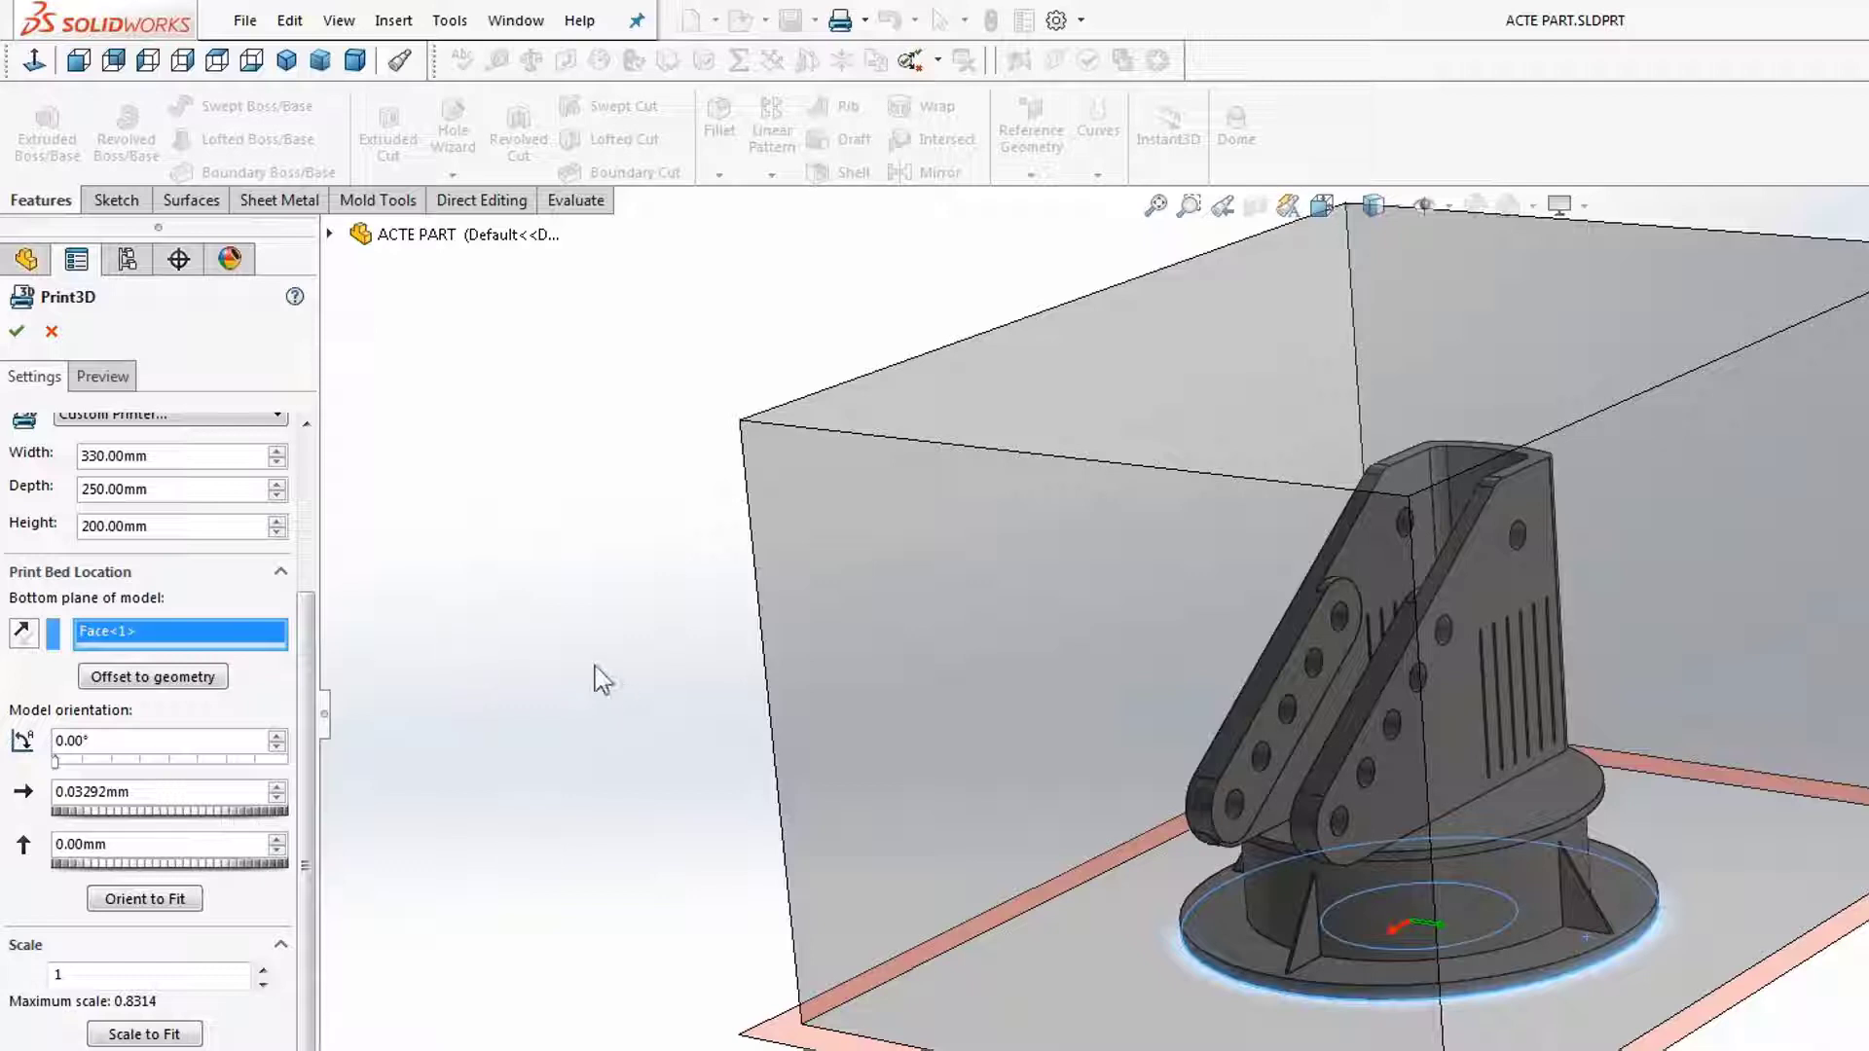
{"action": "left_click", "coordinate": [220, 61]}
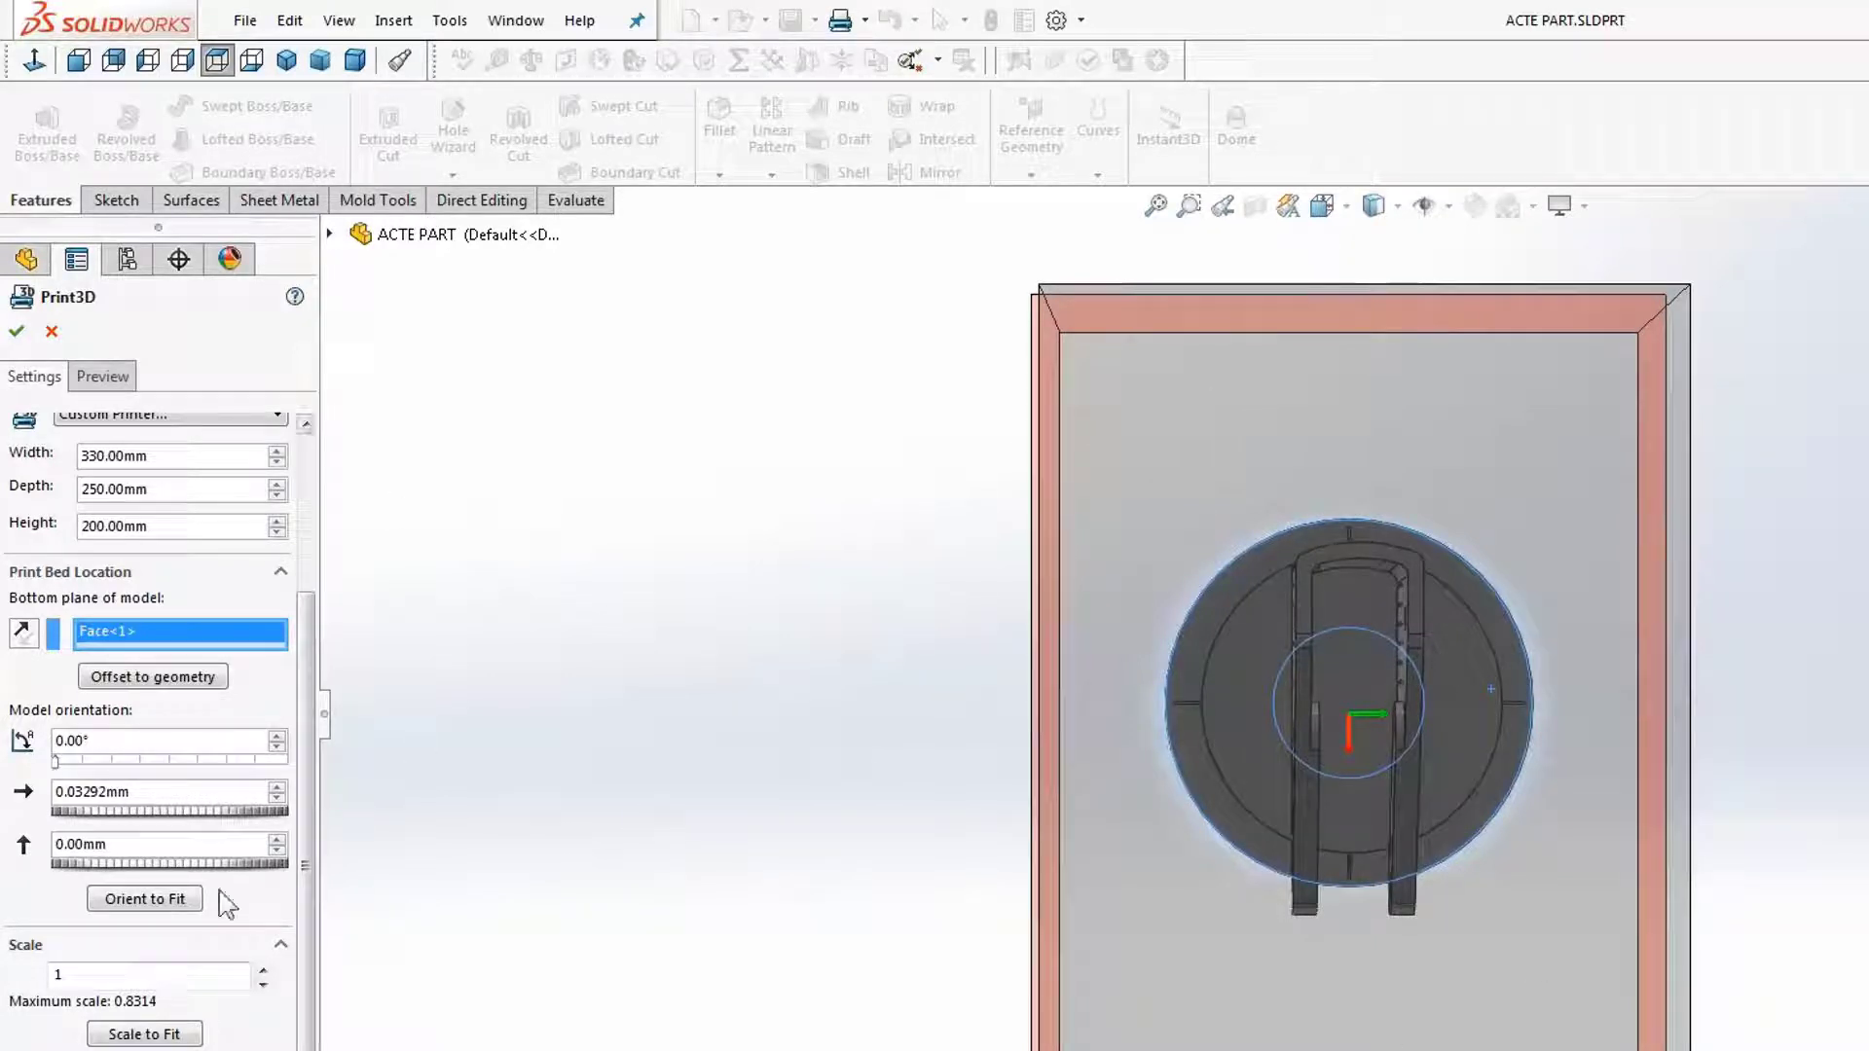
{"action": "left_click", "coordinate": [167, 897]}
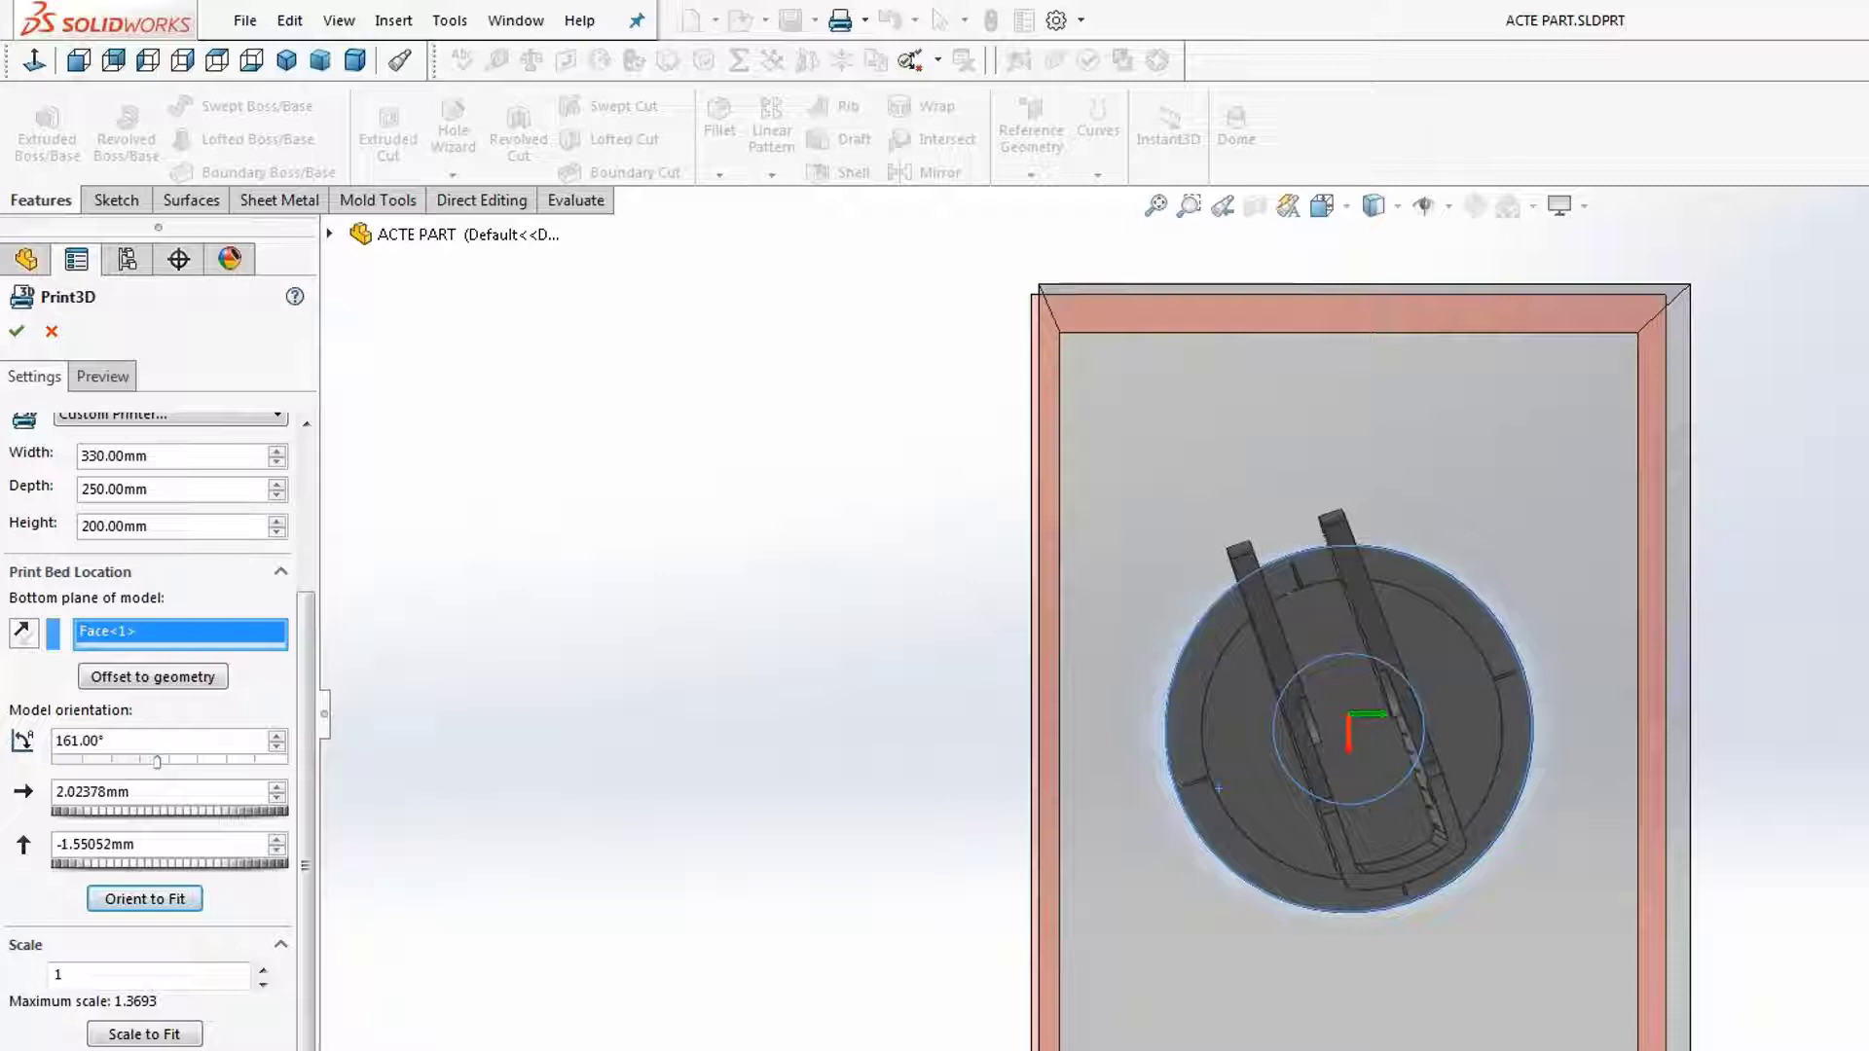
Reset the model orientation angle to 0° and both print bed offsets to 0 mm.
{"action": "double_click", "coordinate": [83, 741]}
{"action": "type", "text": "0"}
{"action": "double_click", "coordinate": [162, 794]}
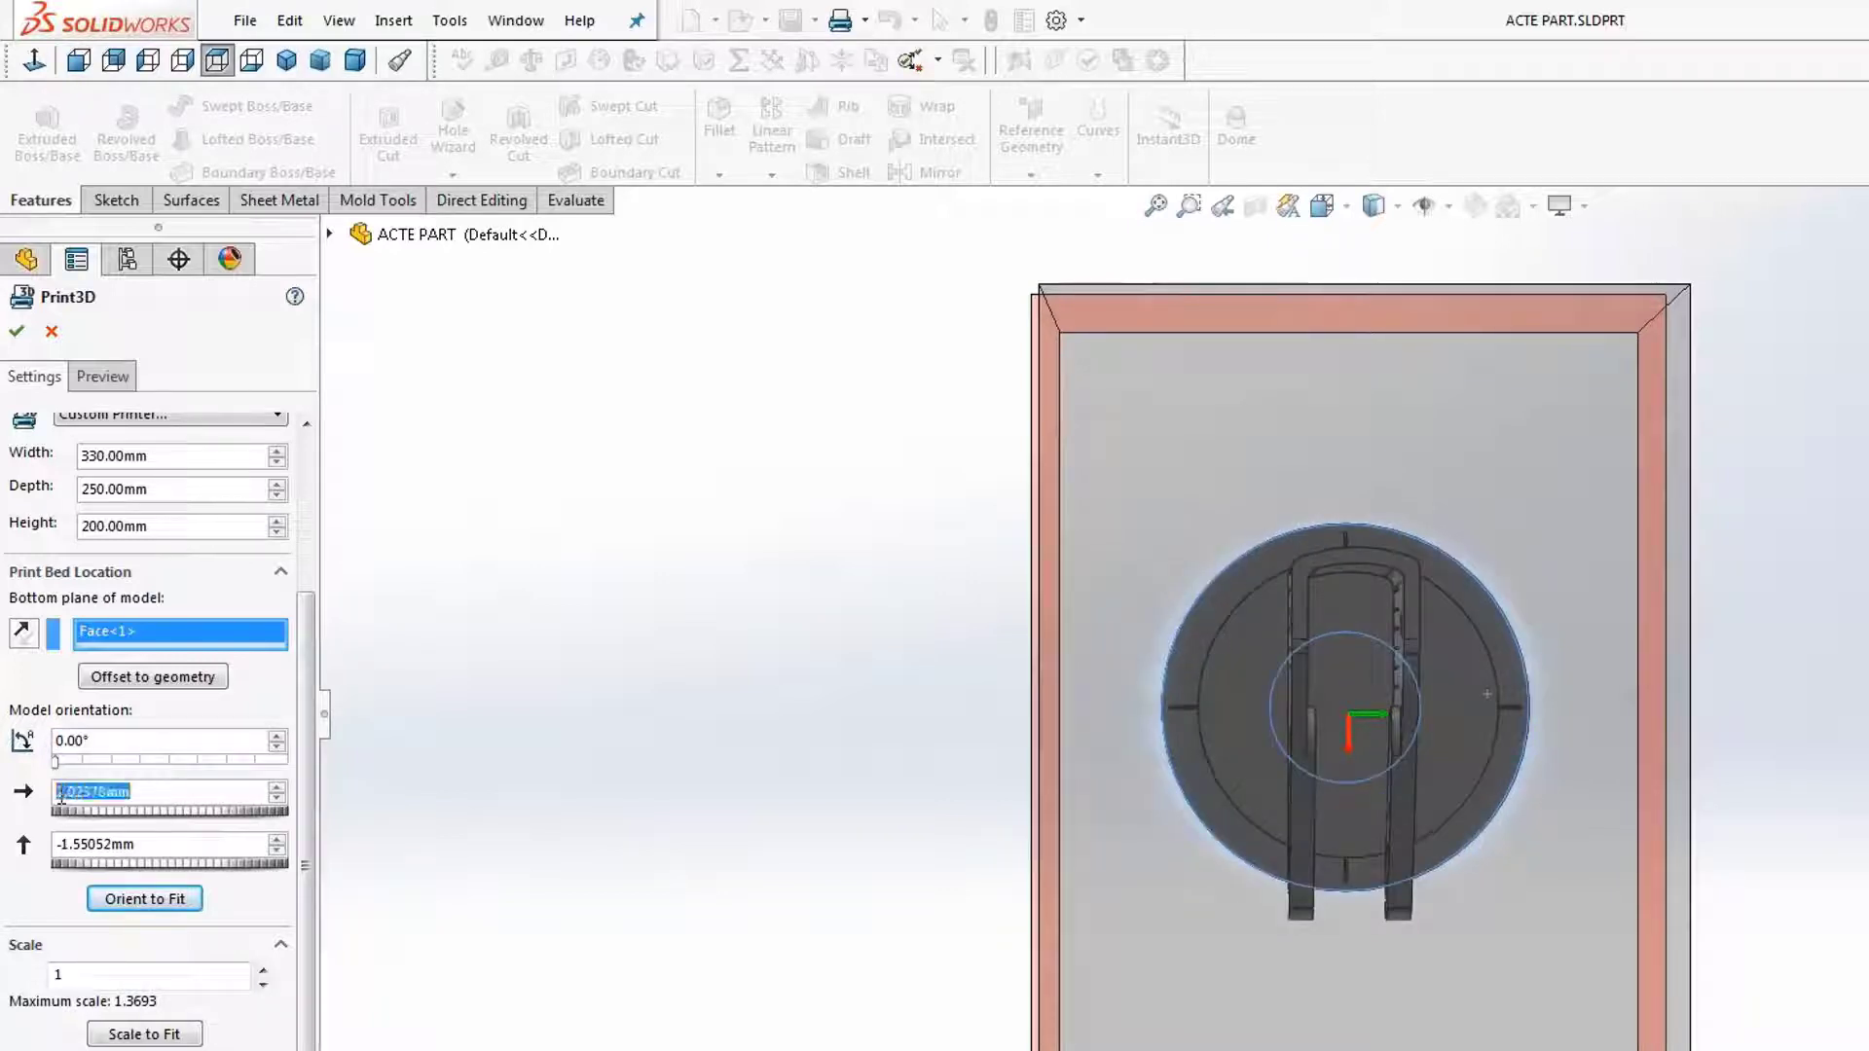
{"action": "type", "text": "0"}
{"action": "double_click", "coordinate": [166, 843]}
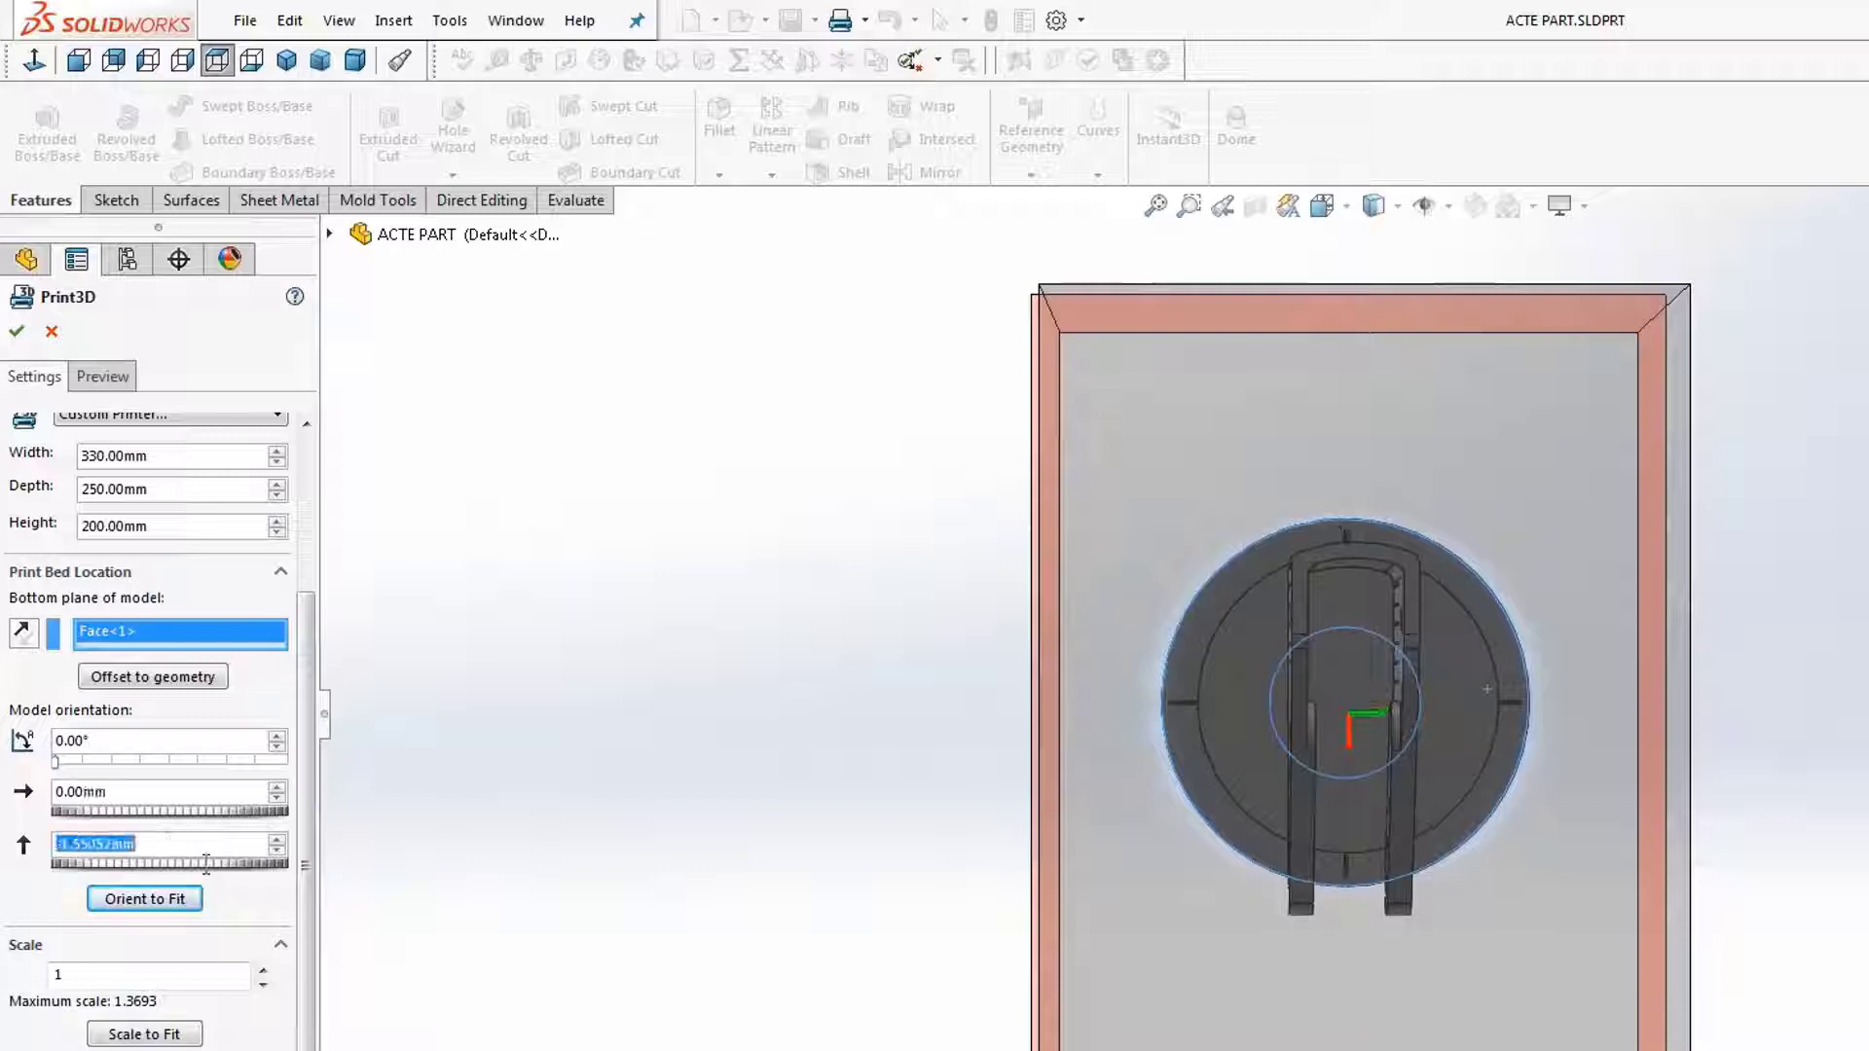
{"action": "type", "text": "0"}
{"action": "key", "text": "Return"}
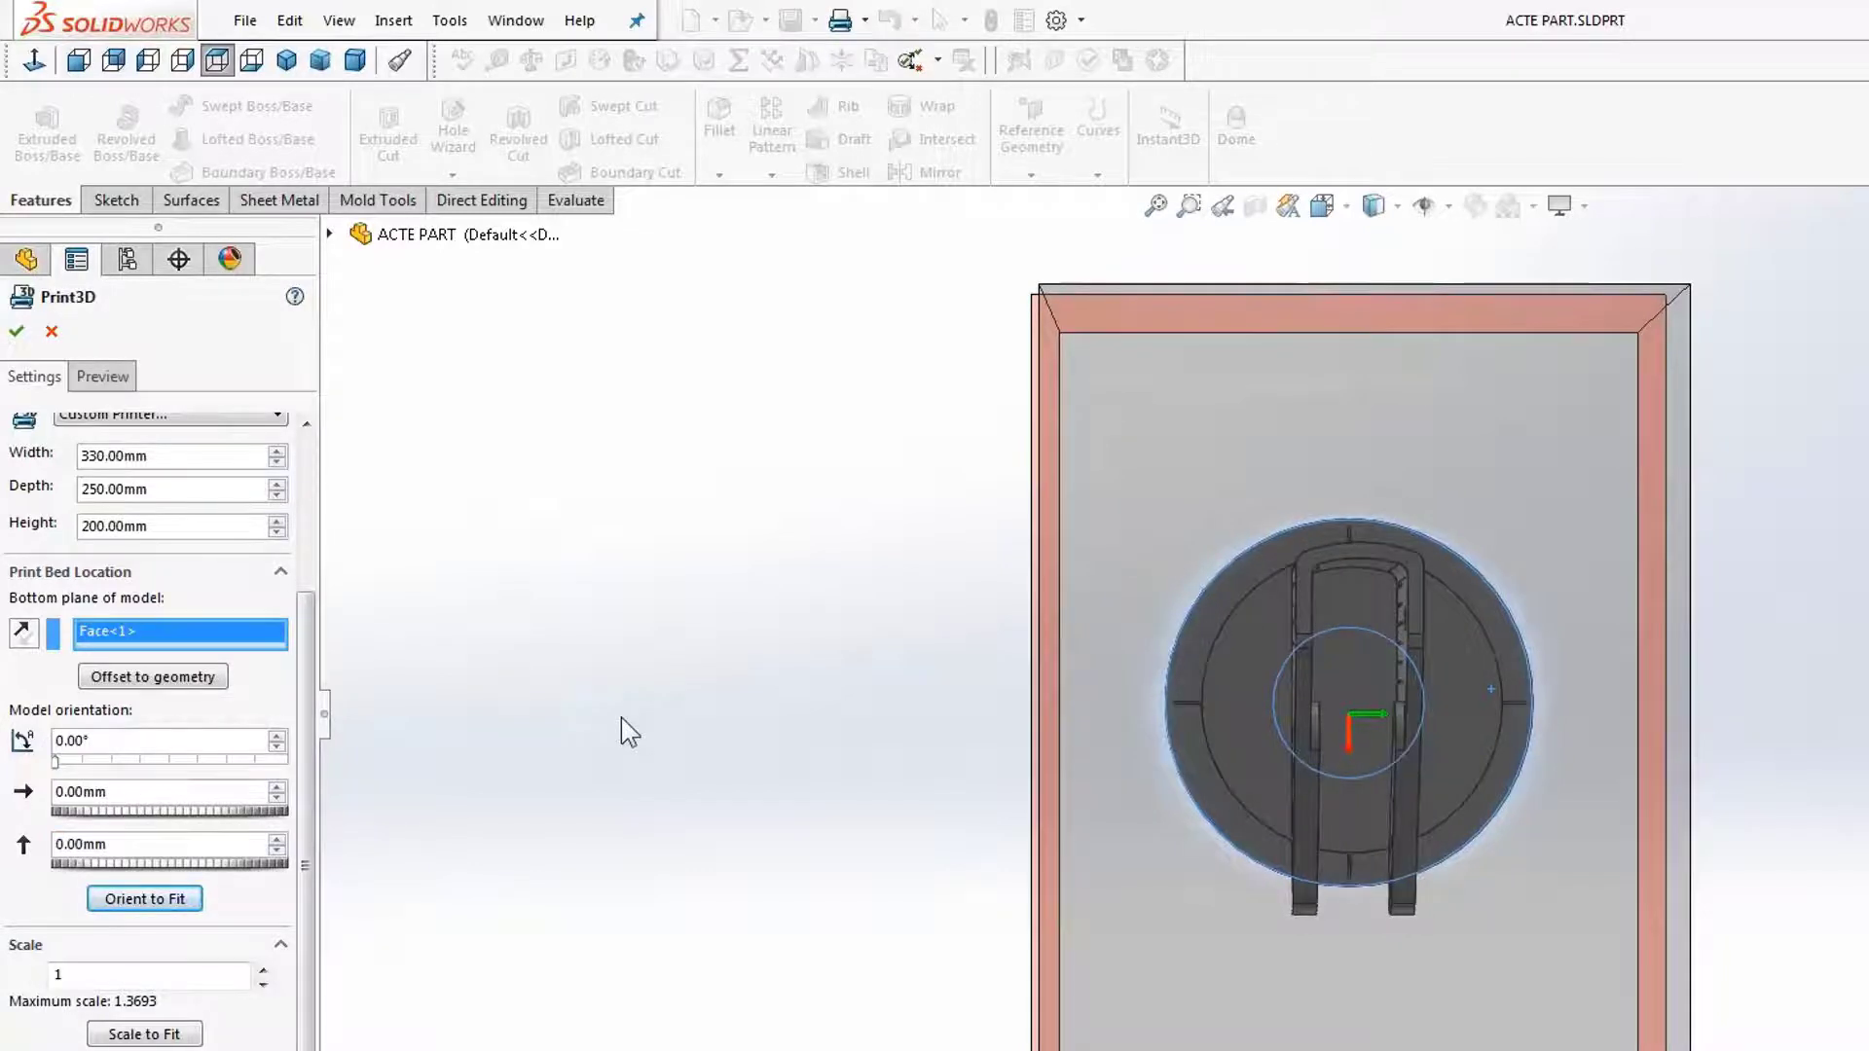
Try a print scale of 0.25 on the model, and set the scale back to 1.
{"action": "key", "text": "ctrl+7"}
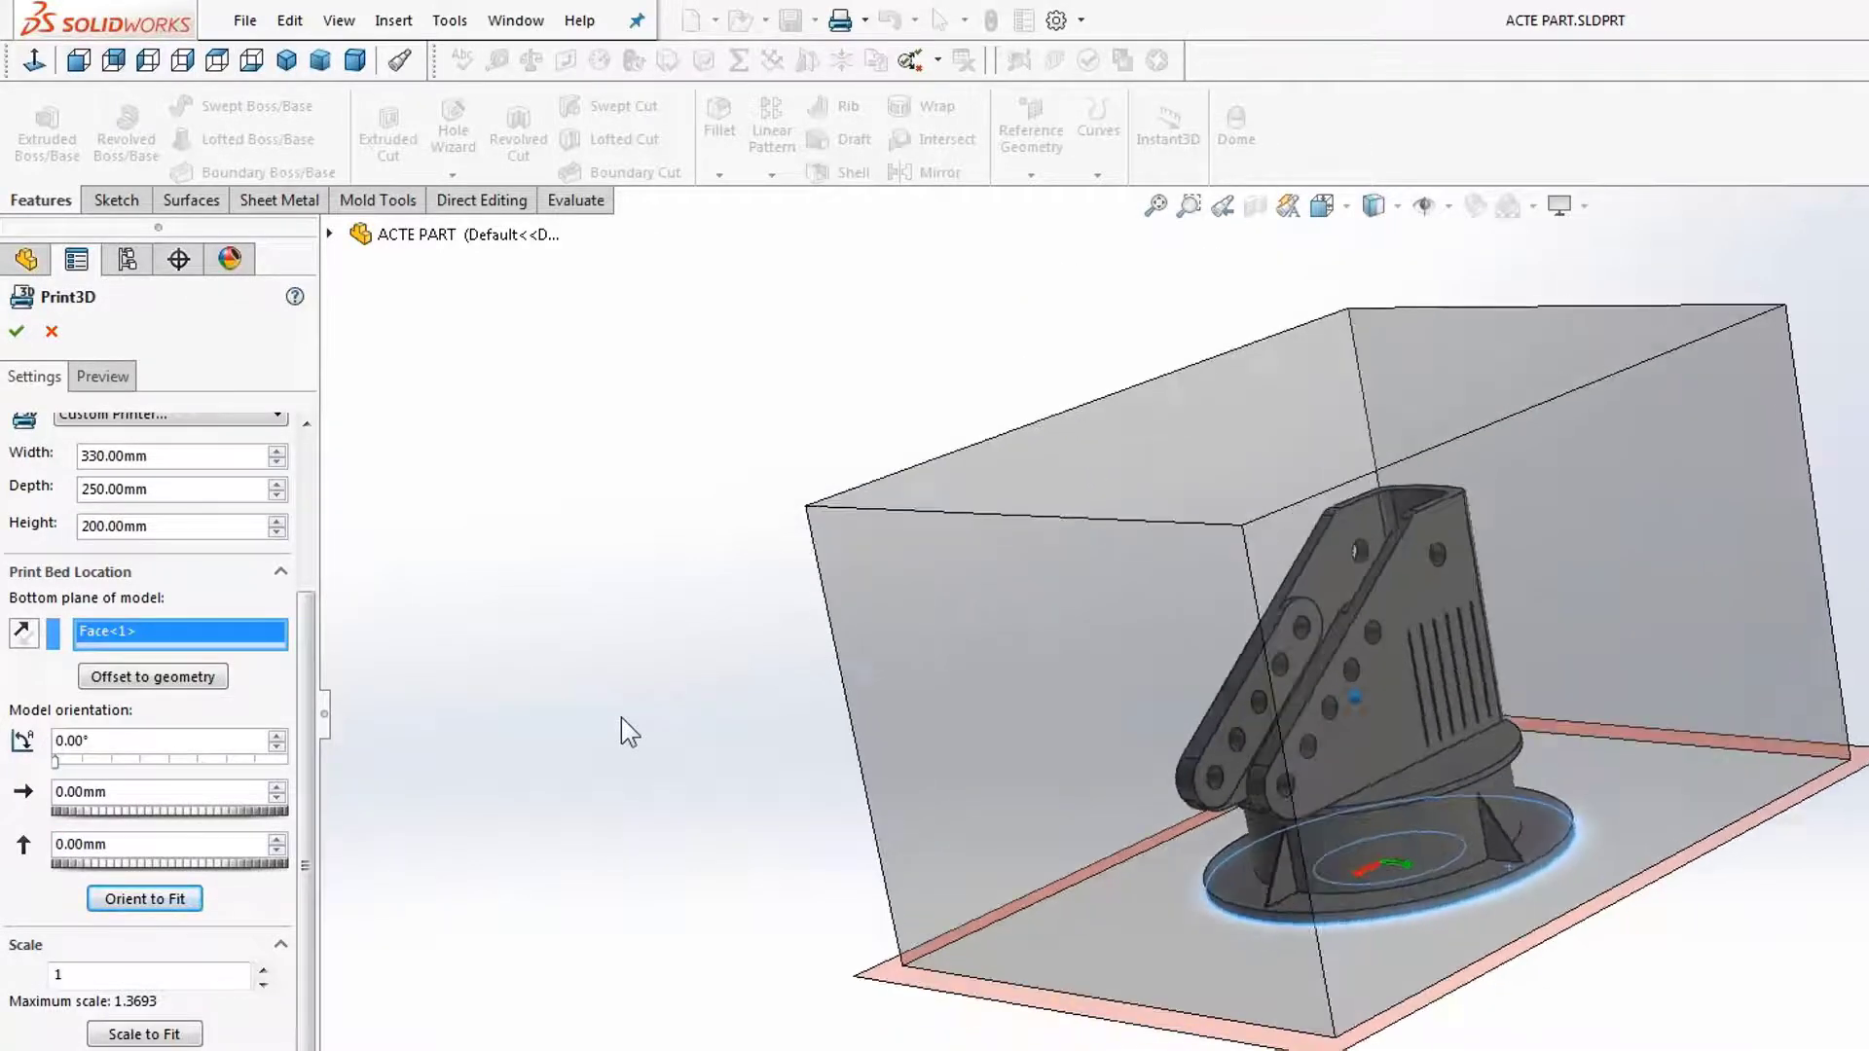
{"action": "scroll", "coordinate": [309, 794], "scroll_direction": "down", "scroll_amount": 1}
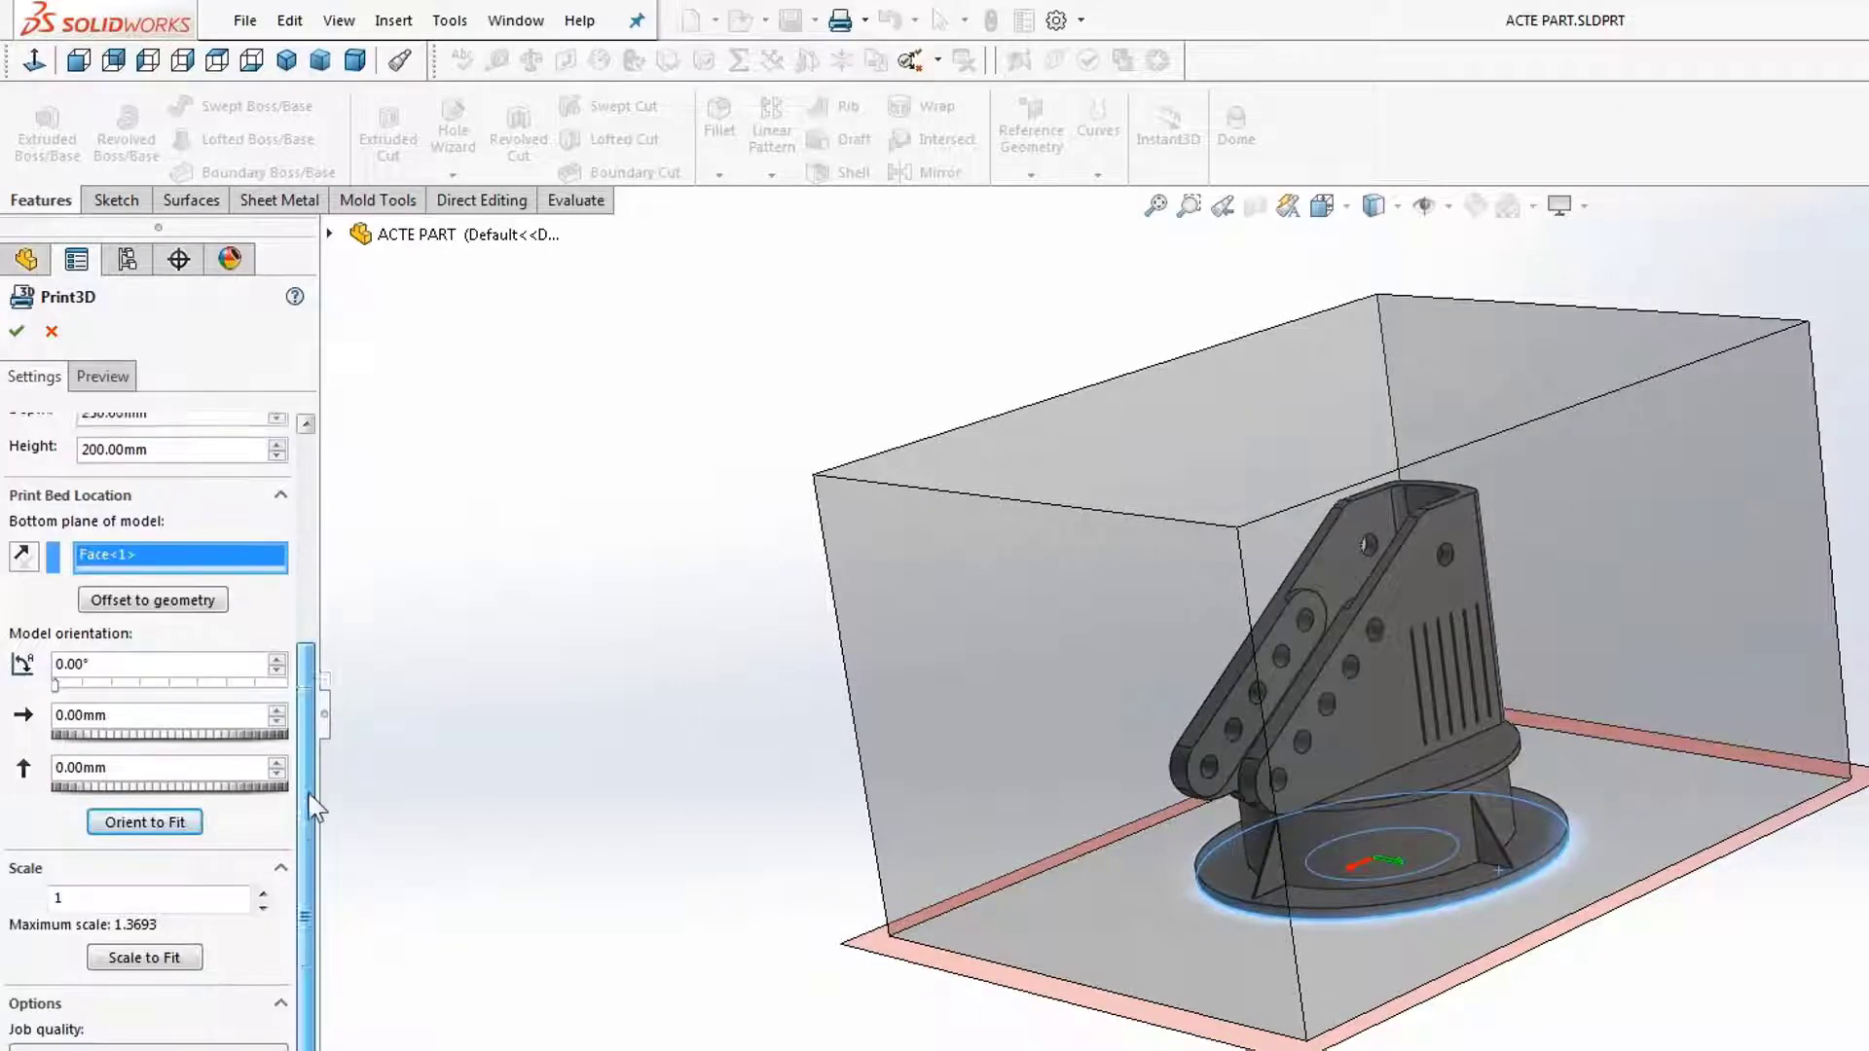
{"action": "scroll", "coordinate": [308, 807], "scroll_direction": "down", "scroll_amount": 1}
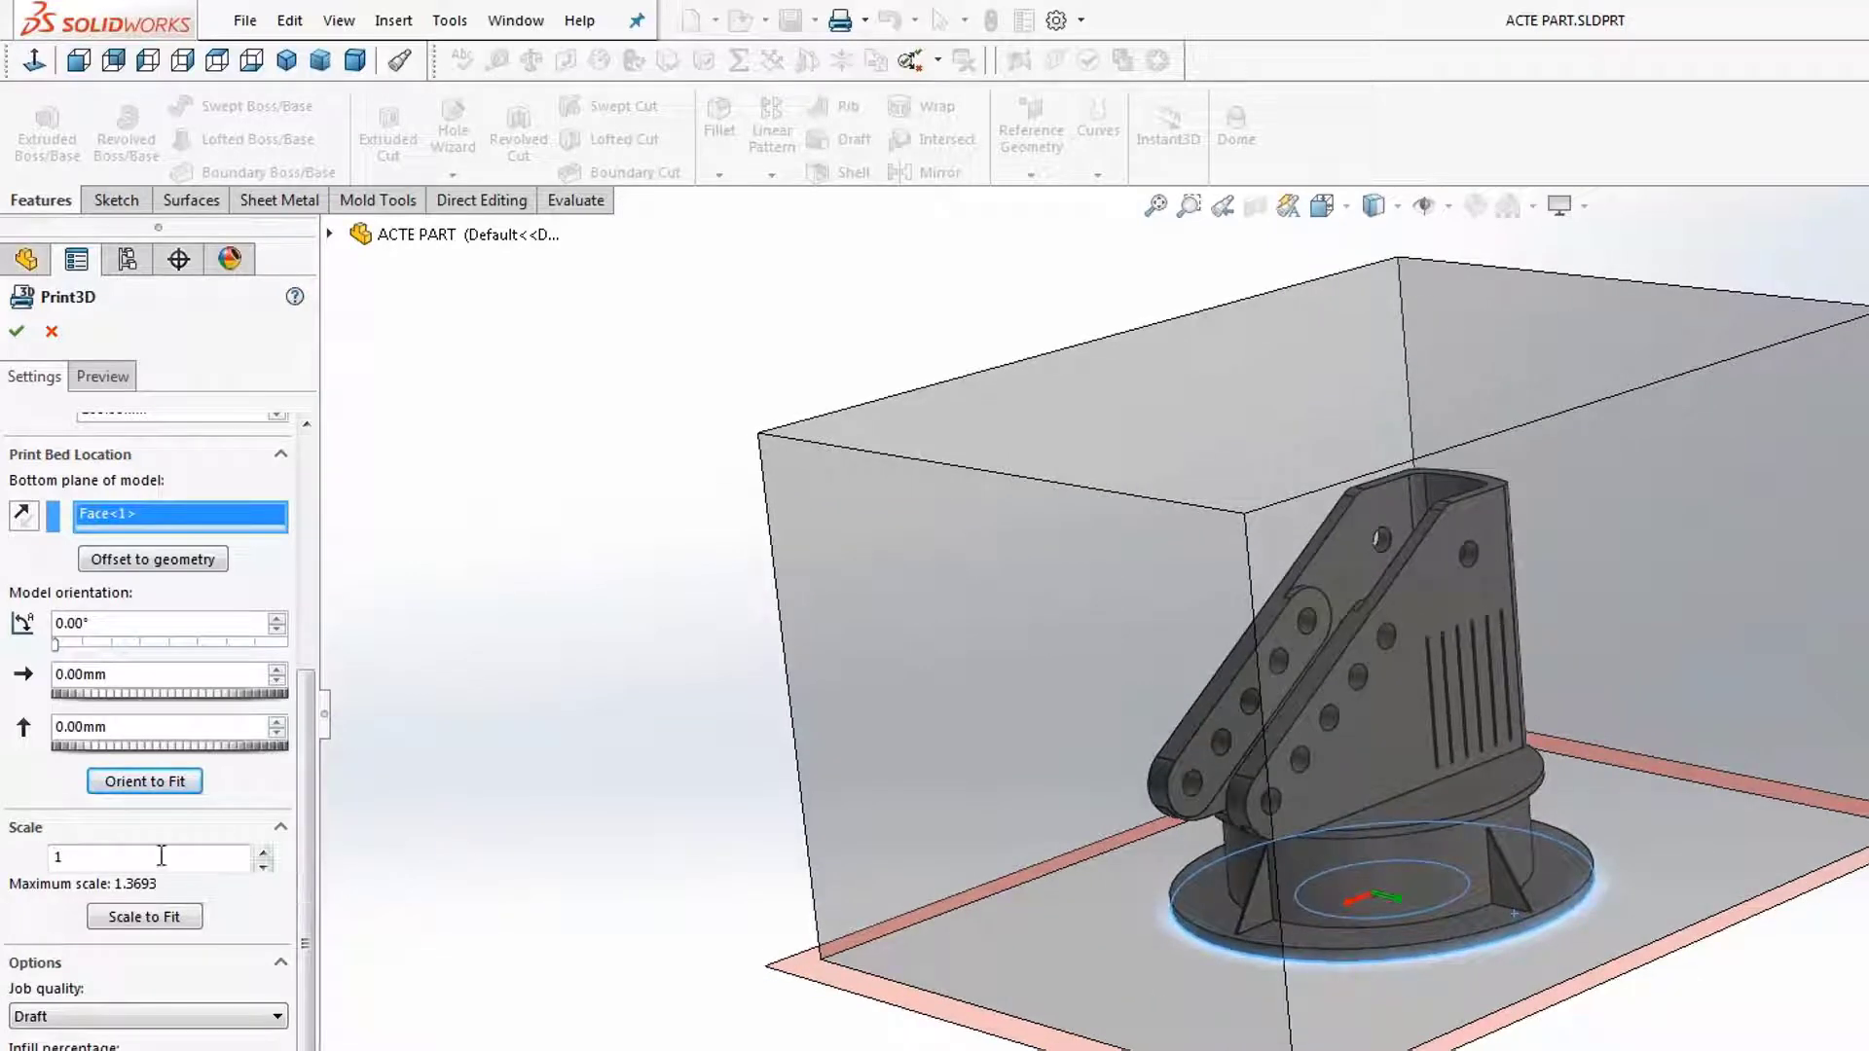
{"action": "double_click", "coordinate": [59, 857]}
{"action": "type", "text": "0.25"}
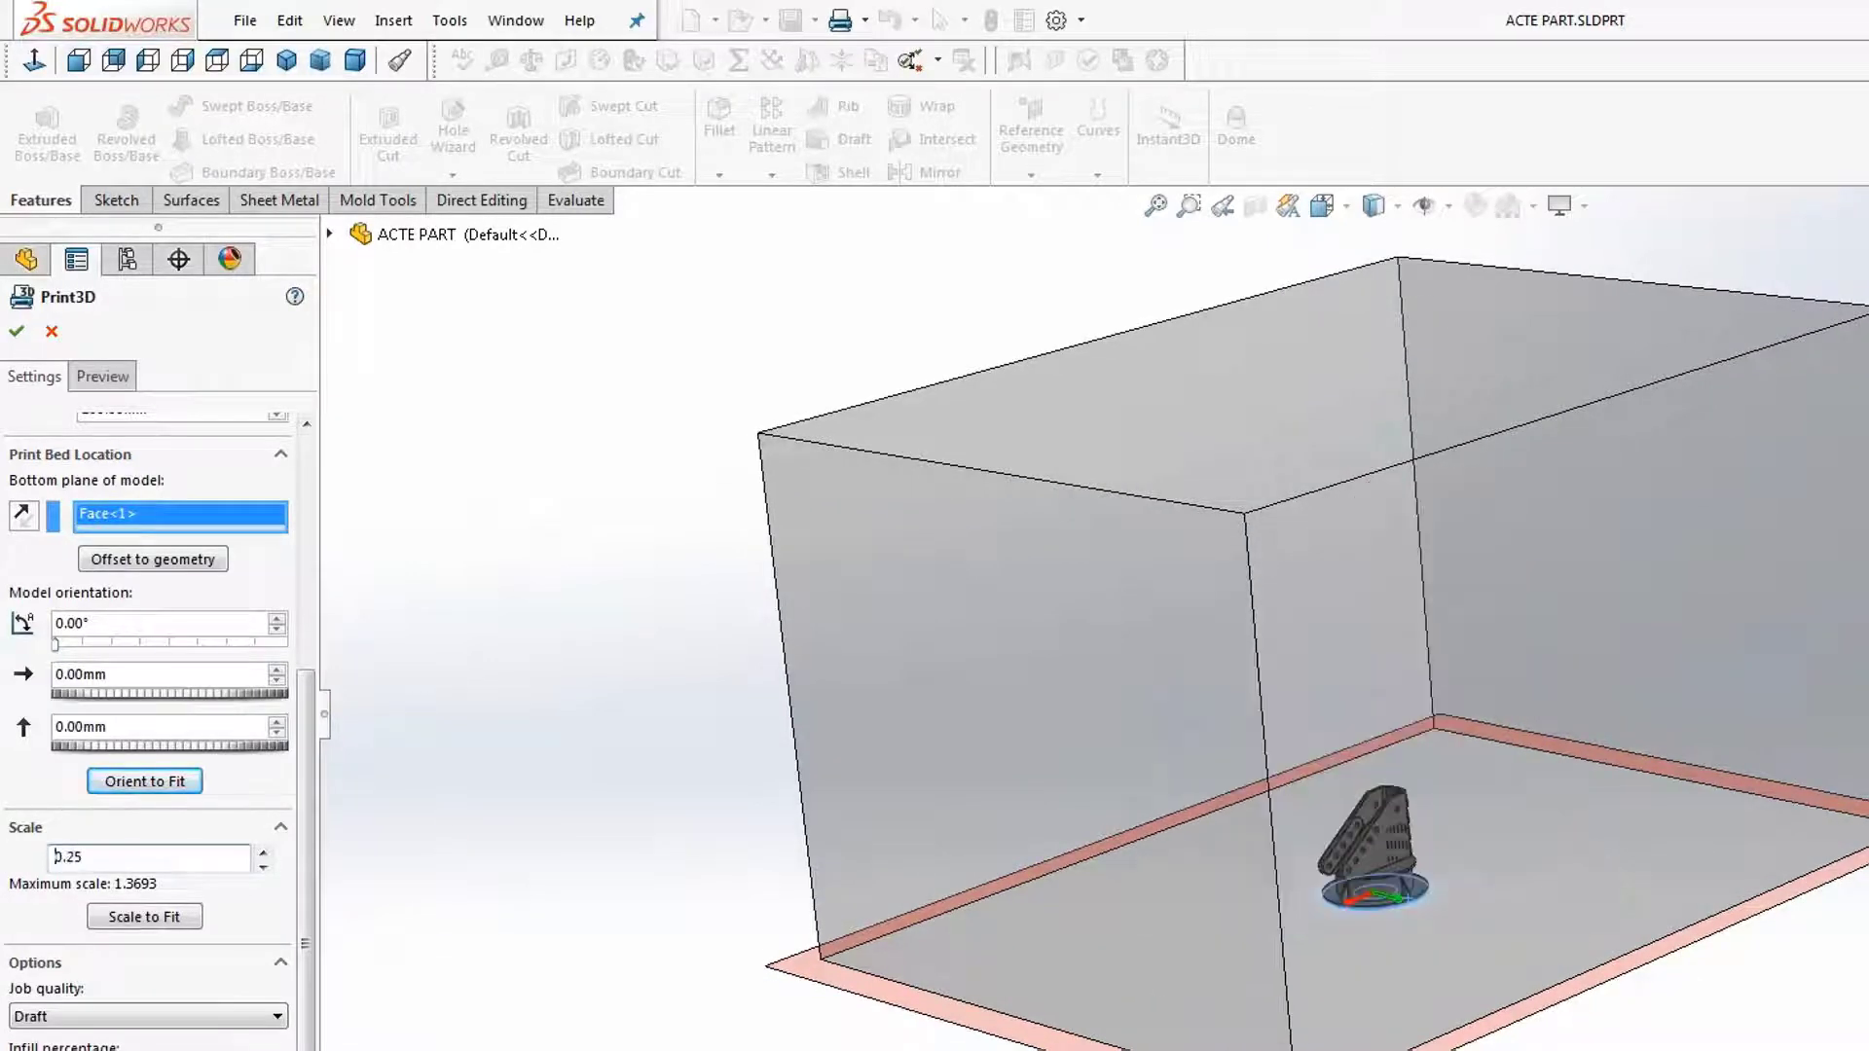
{"action": "key", "text": "Return"}
{"action": "type", "text": "1"}
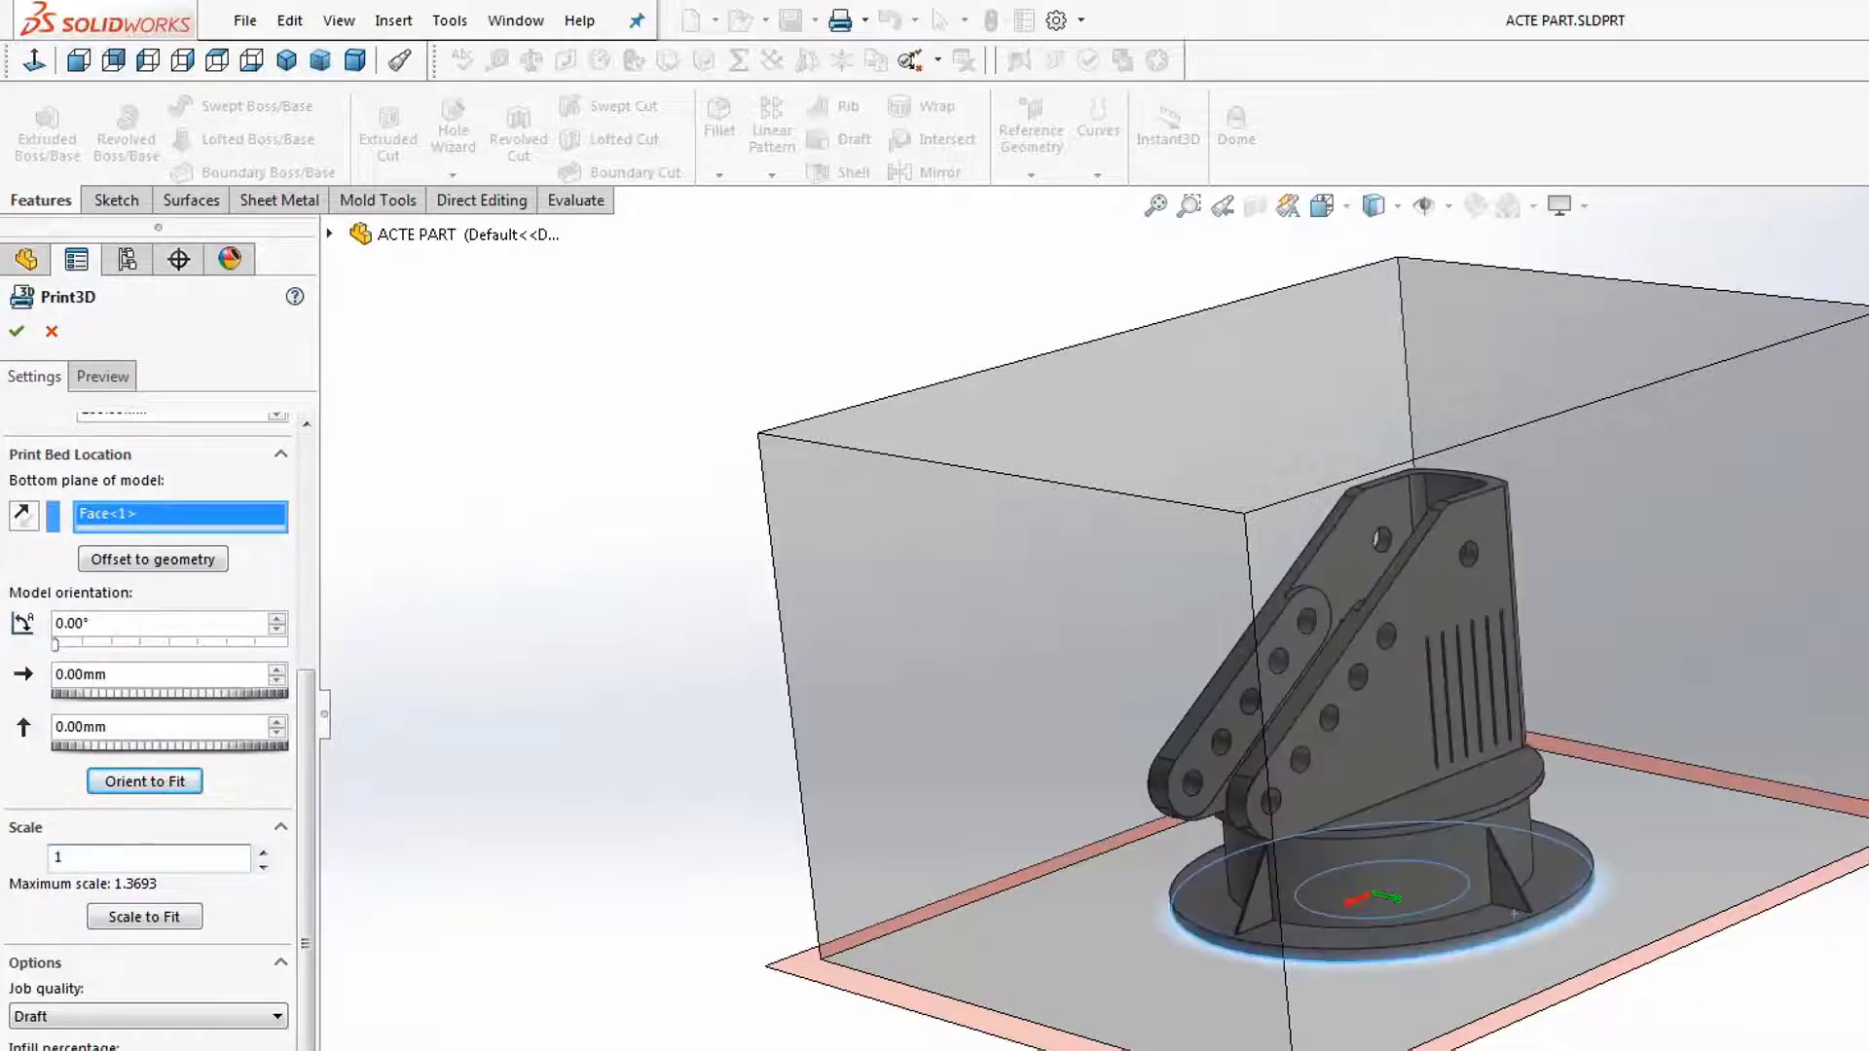
Scale the model to fit the print volume, and return the scale to 1.
{"action": "left_click", "coordinate": [183, 918]}
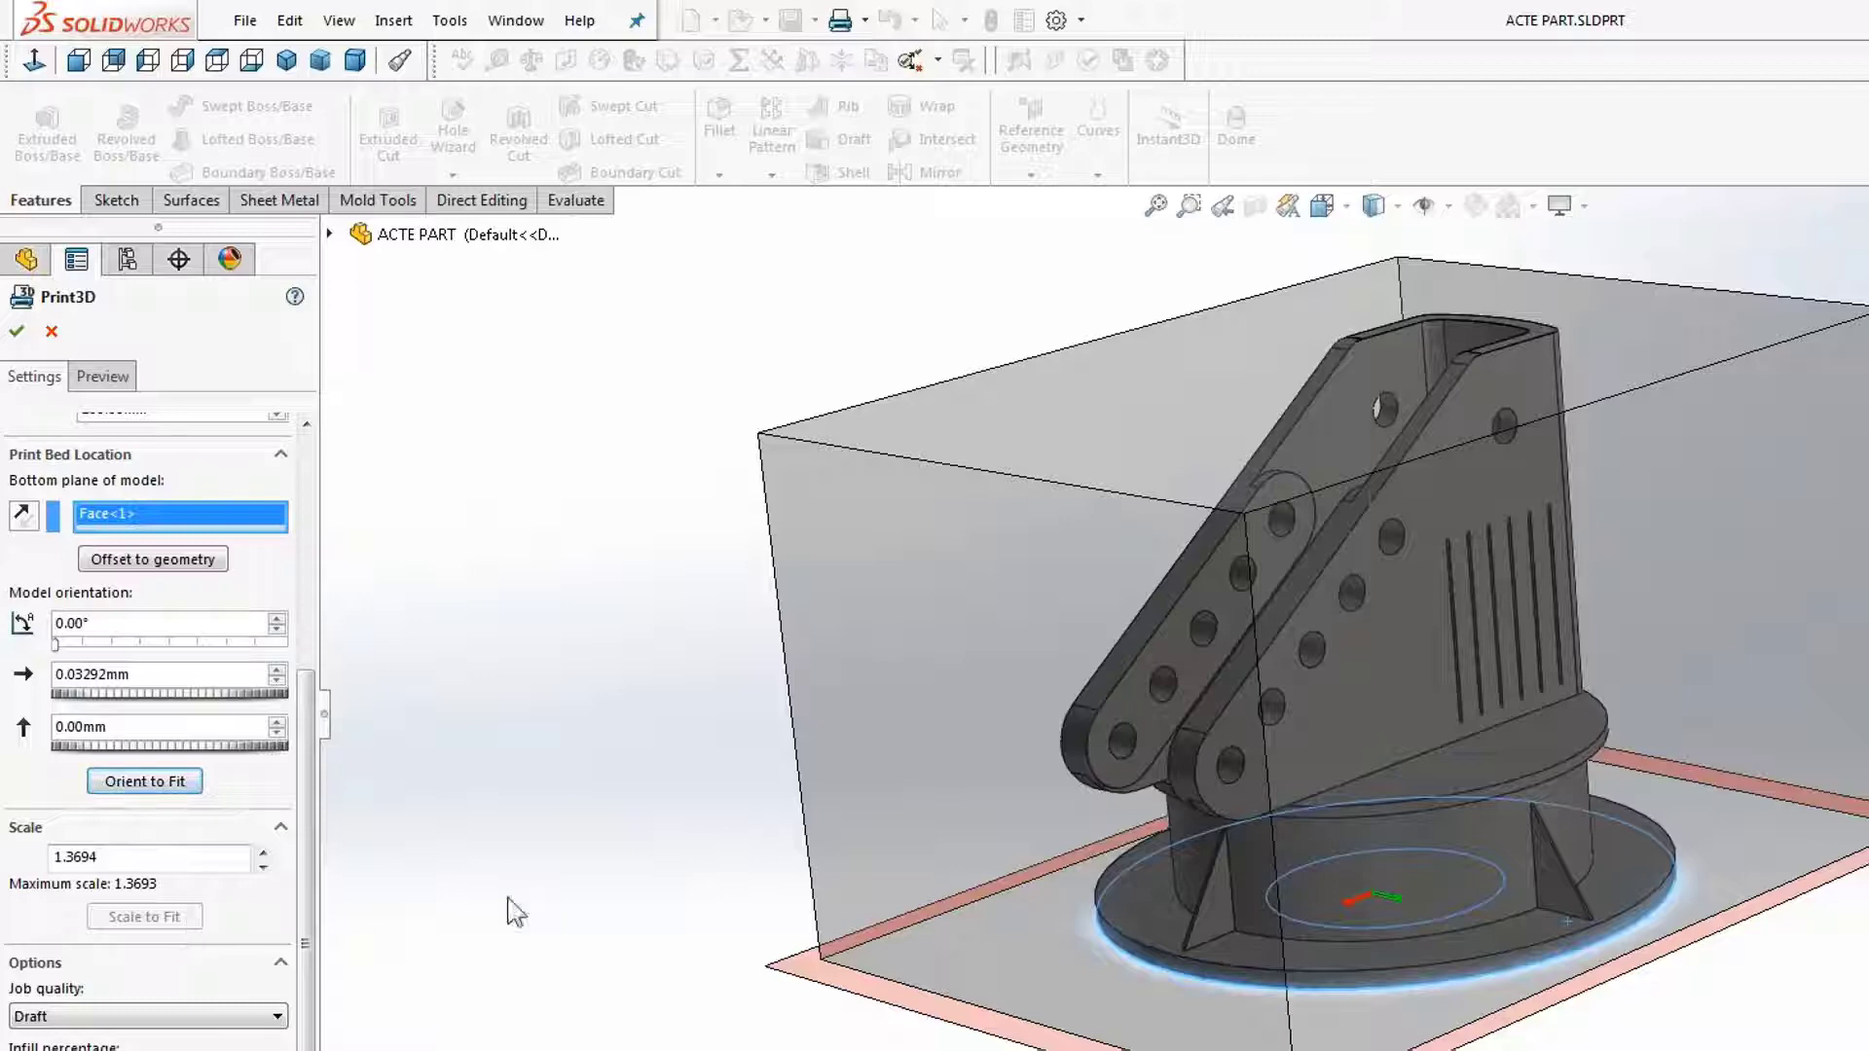
{"action": "middle_click_drag", "start_coordinate": [532, 833], "coordinate": [628, 821]}
{"action": "left_click_drag", "start_coordinate": [174, 850], "coordinate": [13, 837]}
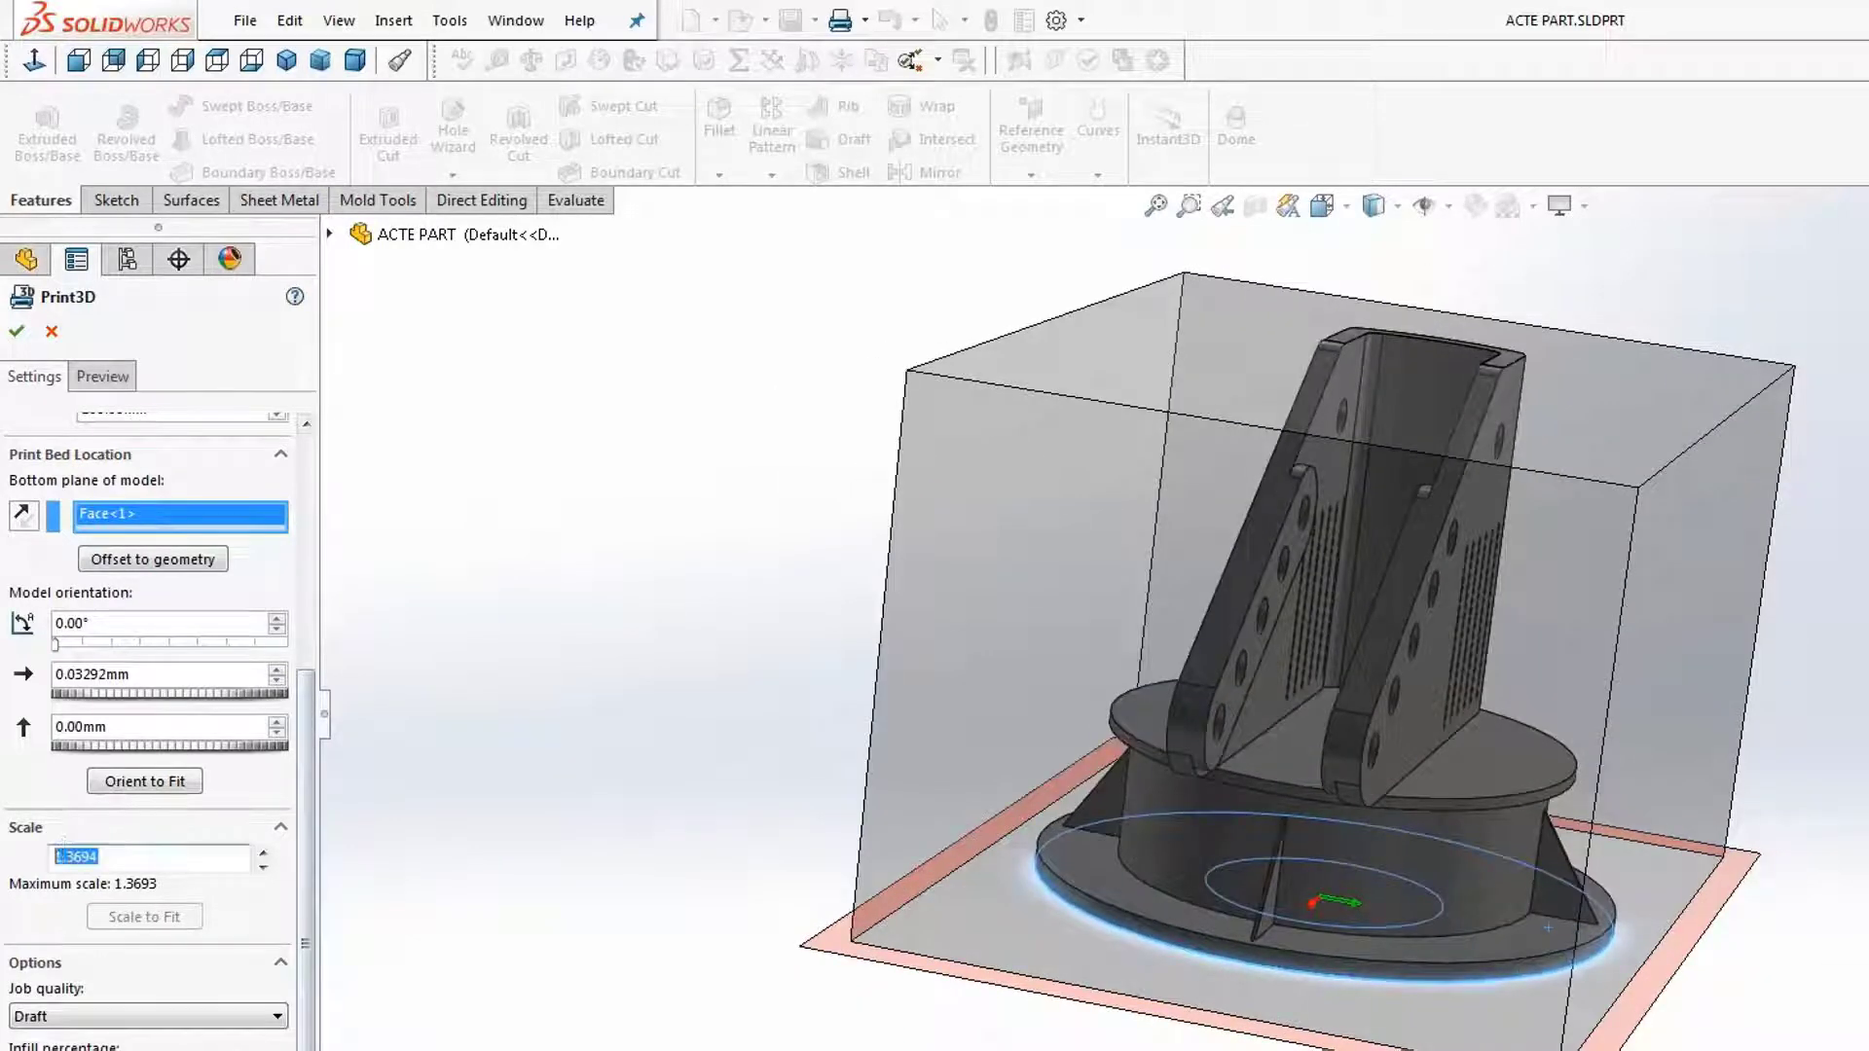
{"action": "type", "text": "1"}
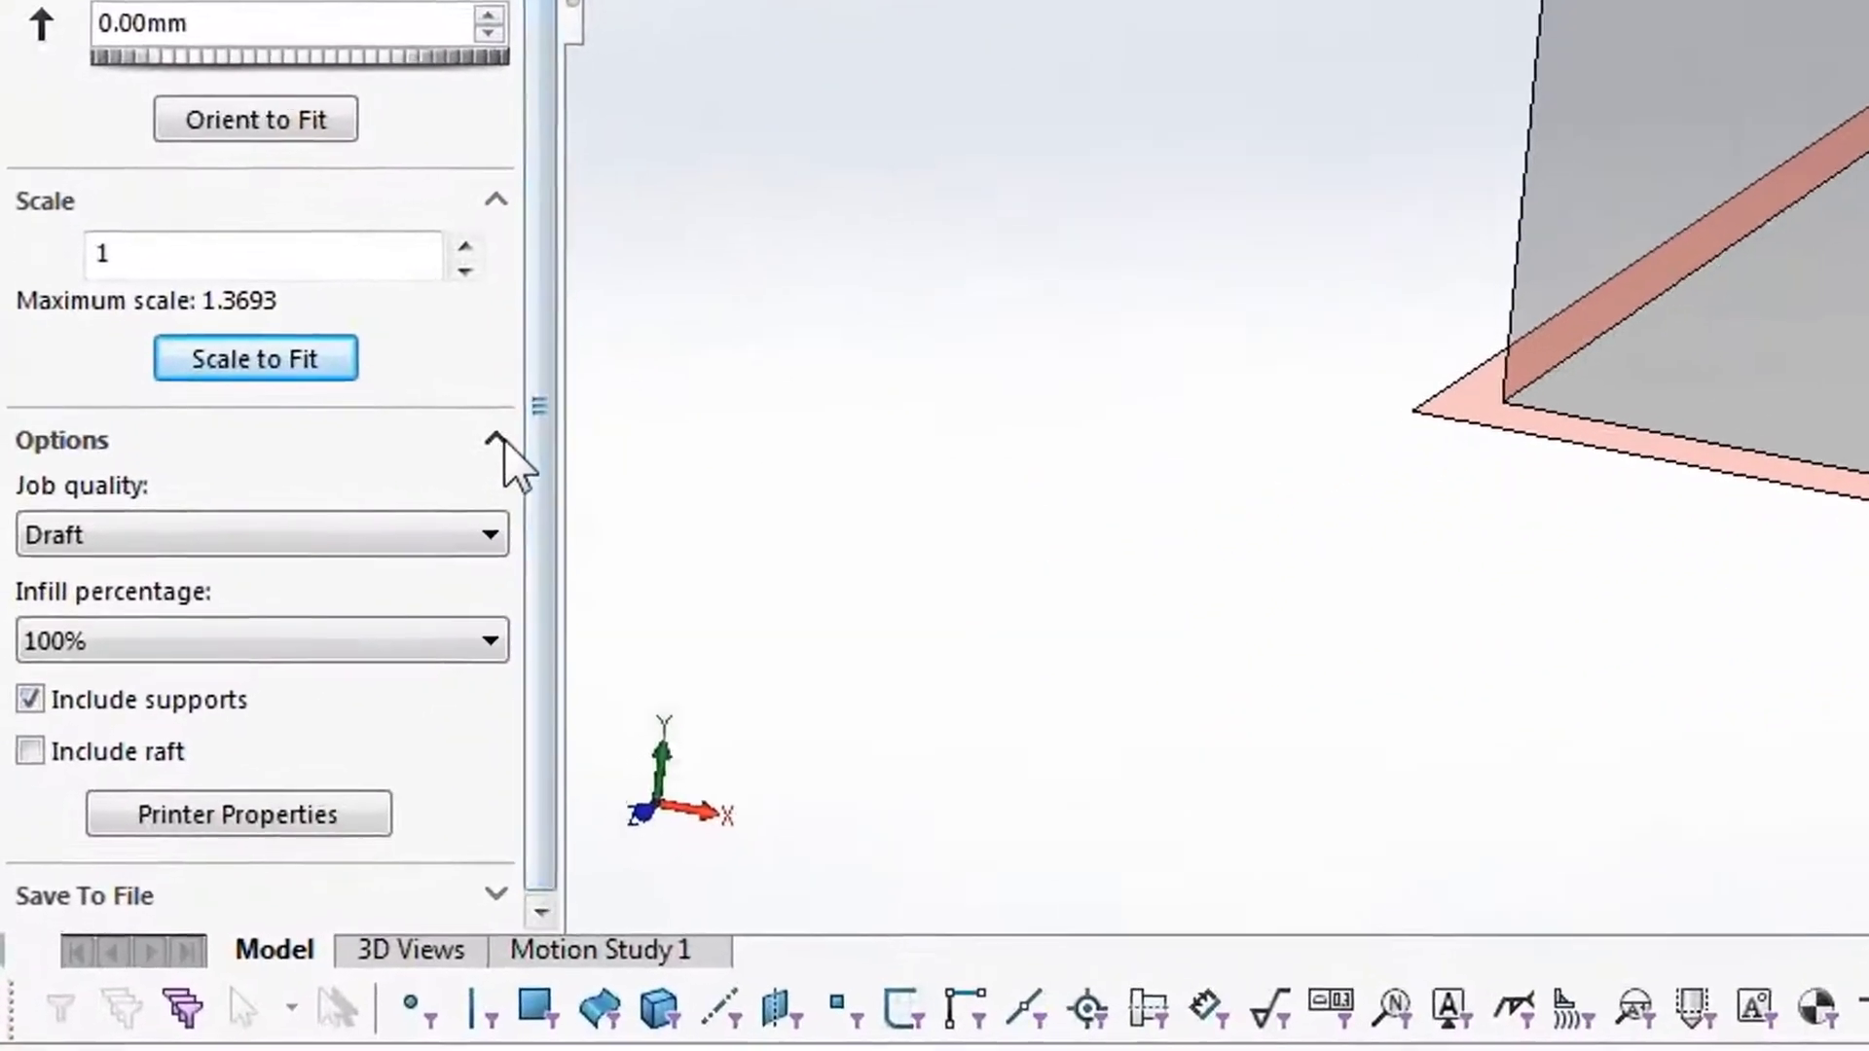
Review the file formats offered for saving the model for 3D printing.
{"action": "left_click", "coordinate": [498, 440]}
{"action": "left_click", "coordinate": [494, 514]}
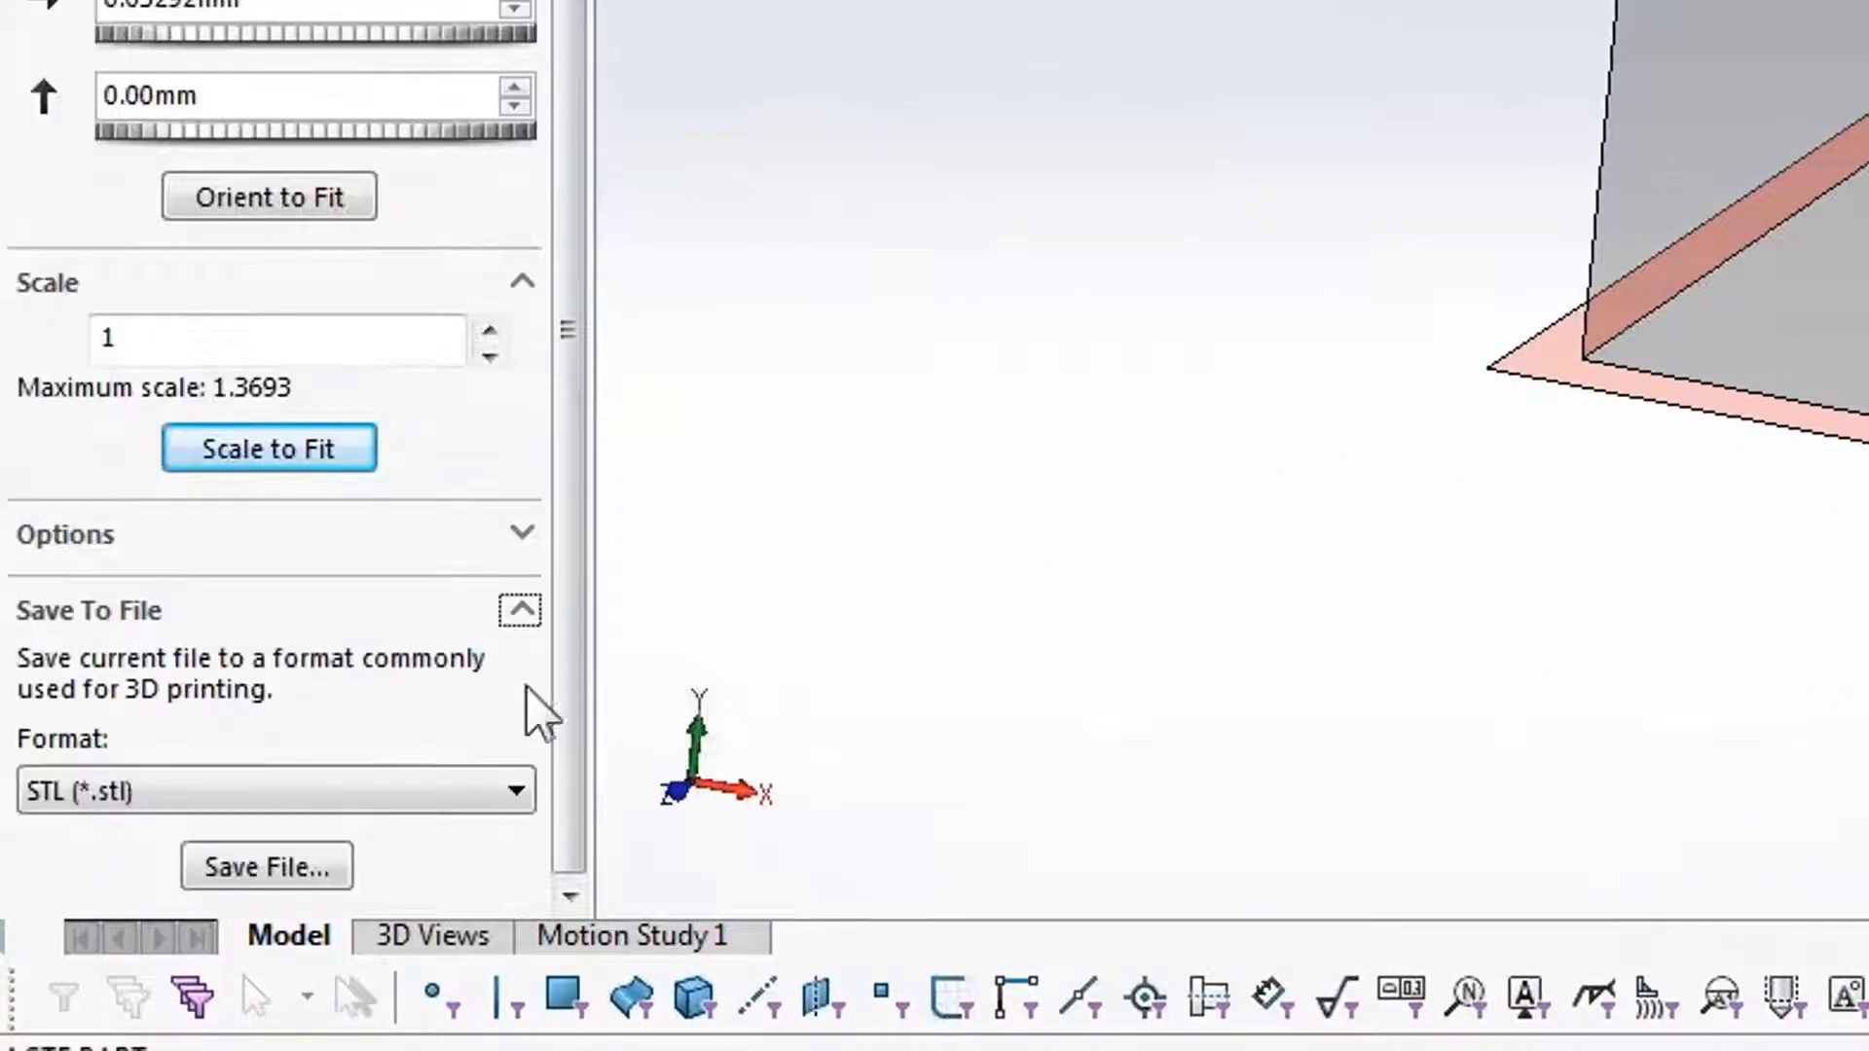
{"action": "left_click", "coordinate": [519, 791]}
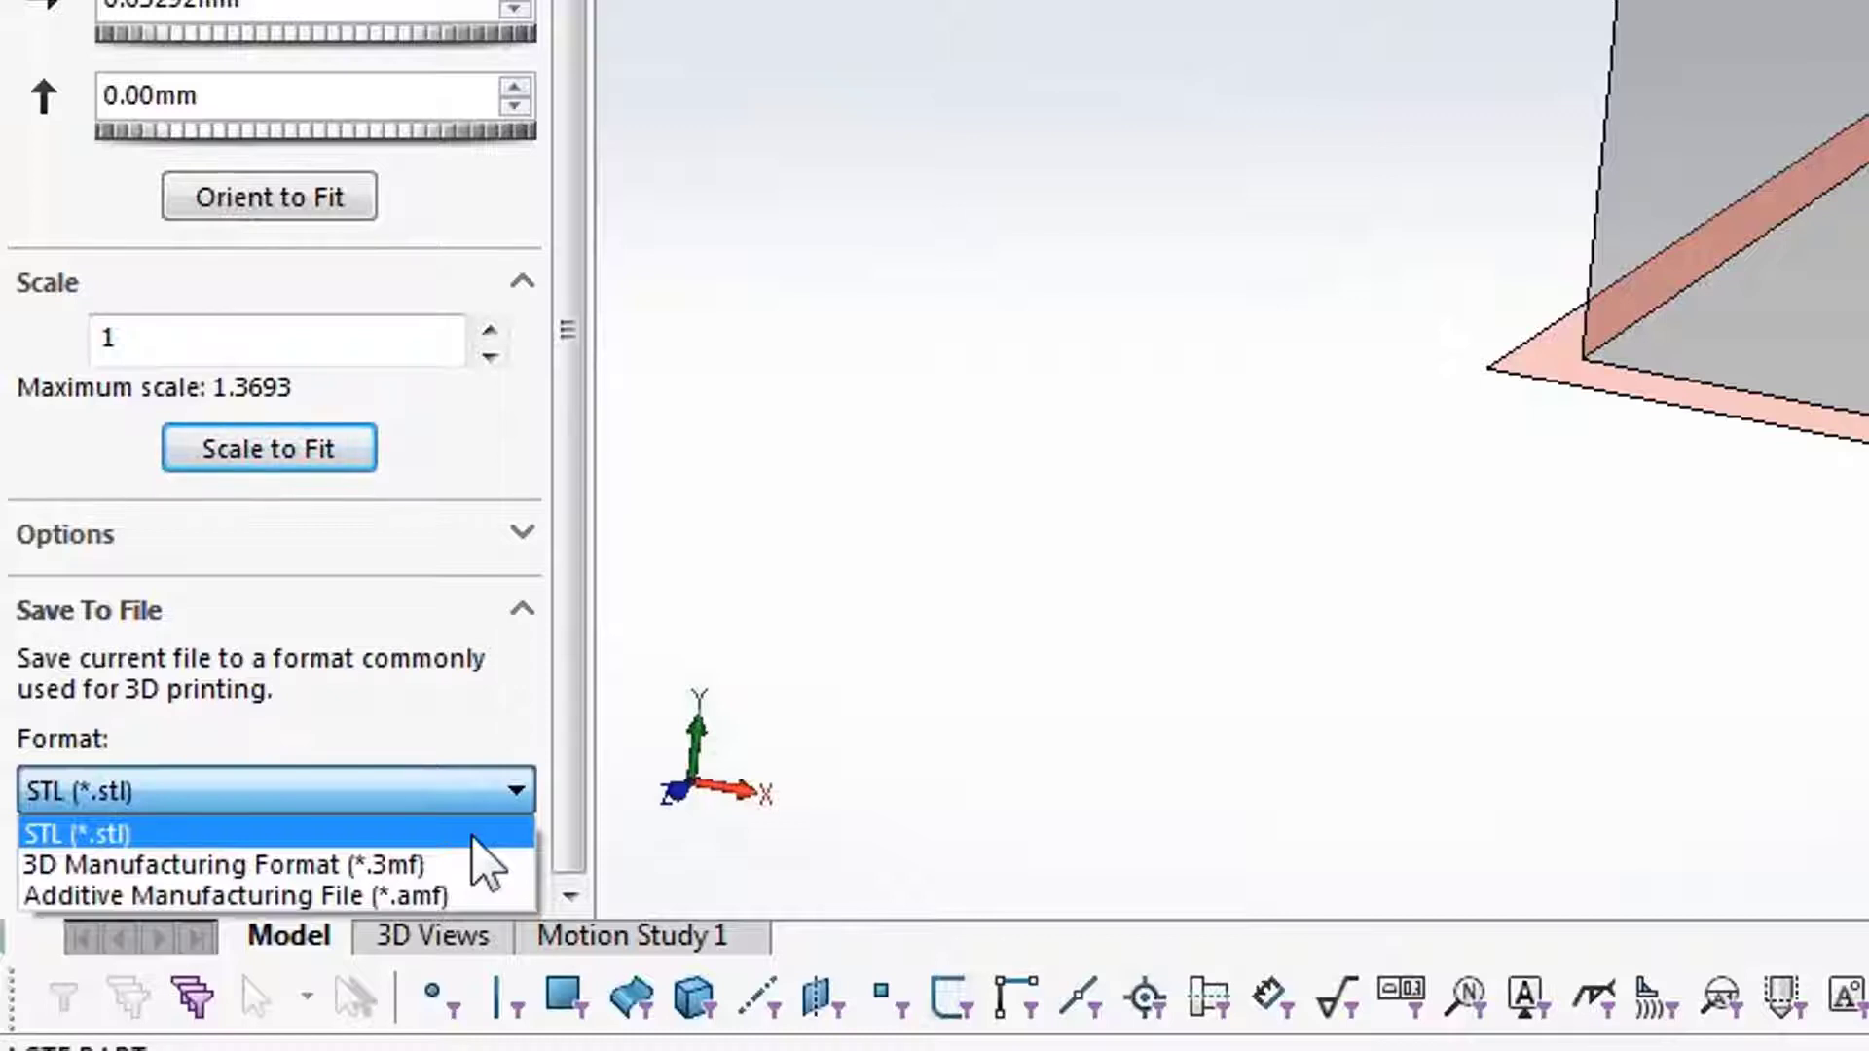
{"action": "left_click_drag", "start_coordinate": [576, 806], "coordinate": [754, 225]}
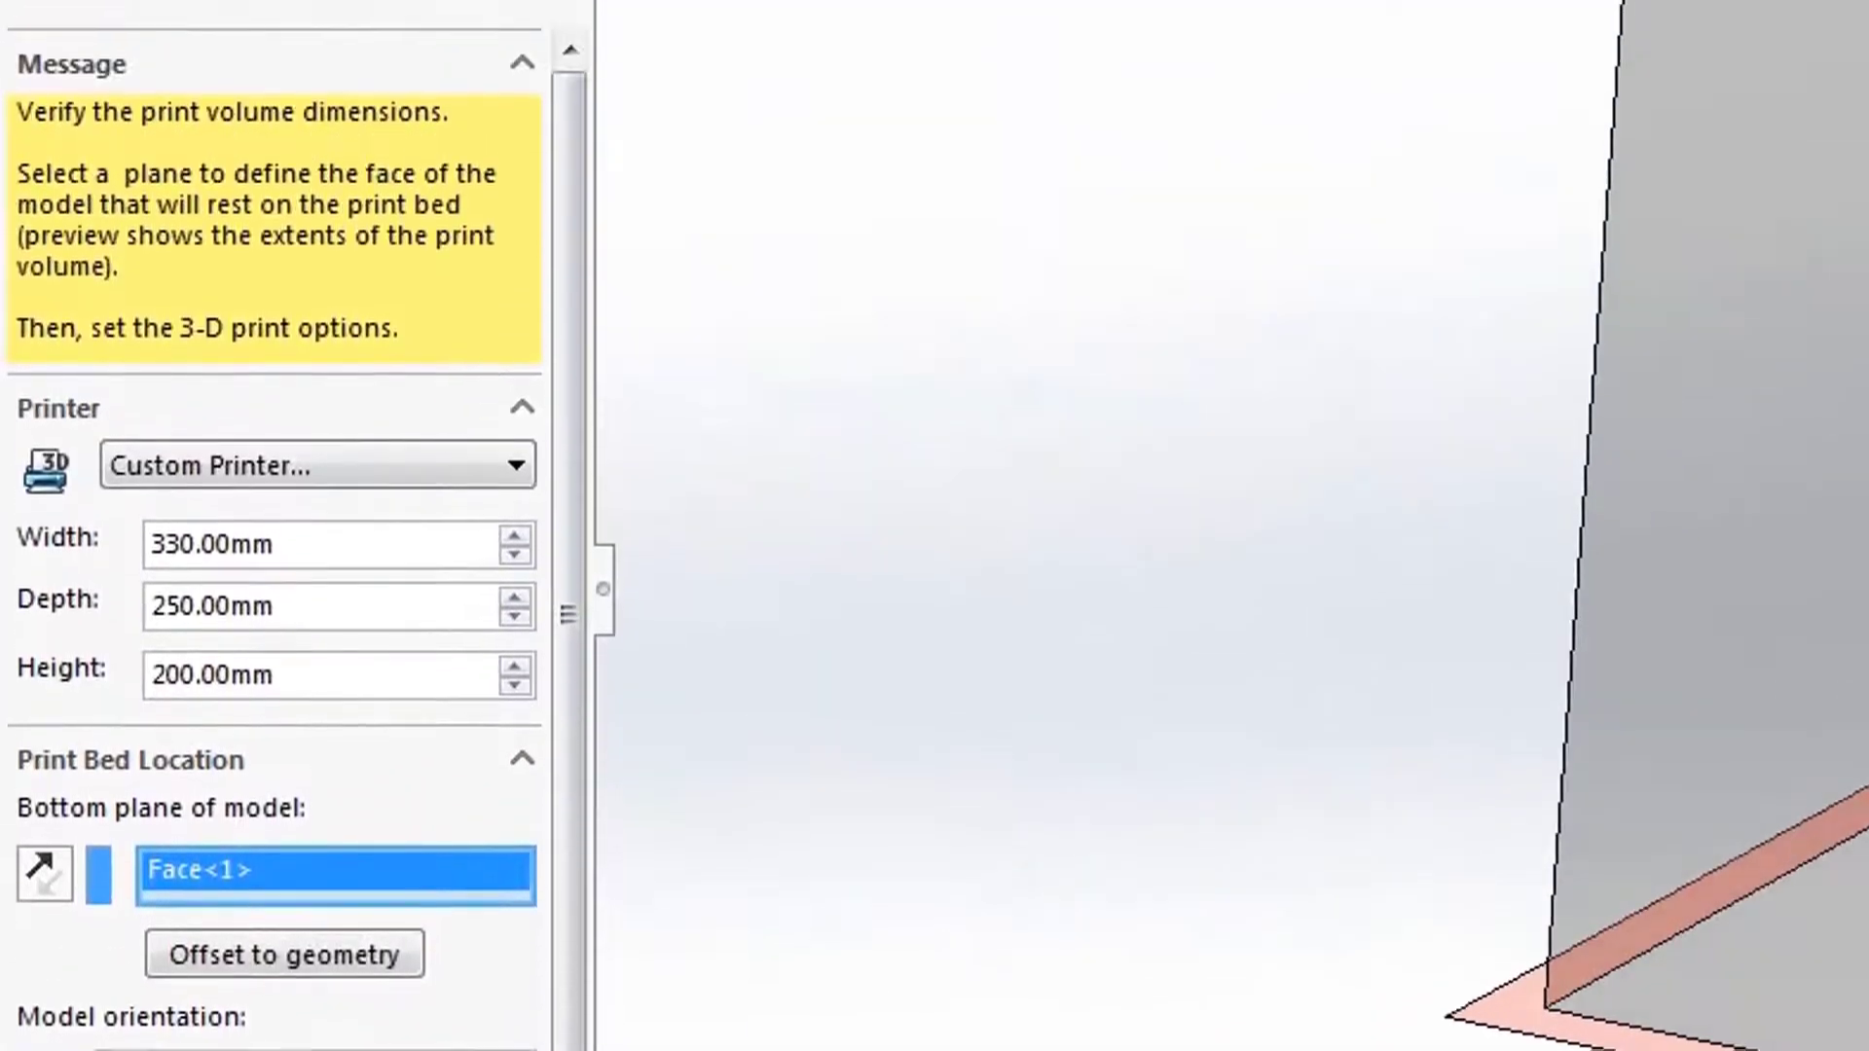
Show the faces that require supports in the build analysis and set their support face color to red.
{"action": "left_click", "coordinate": [173, 180]}
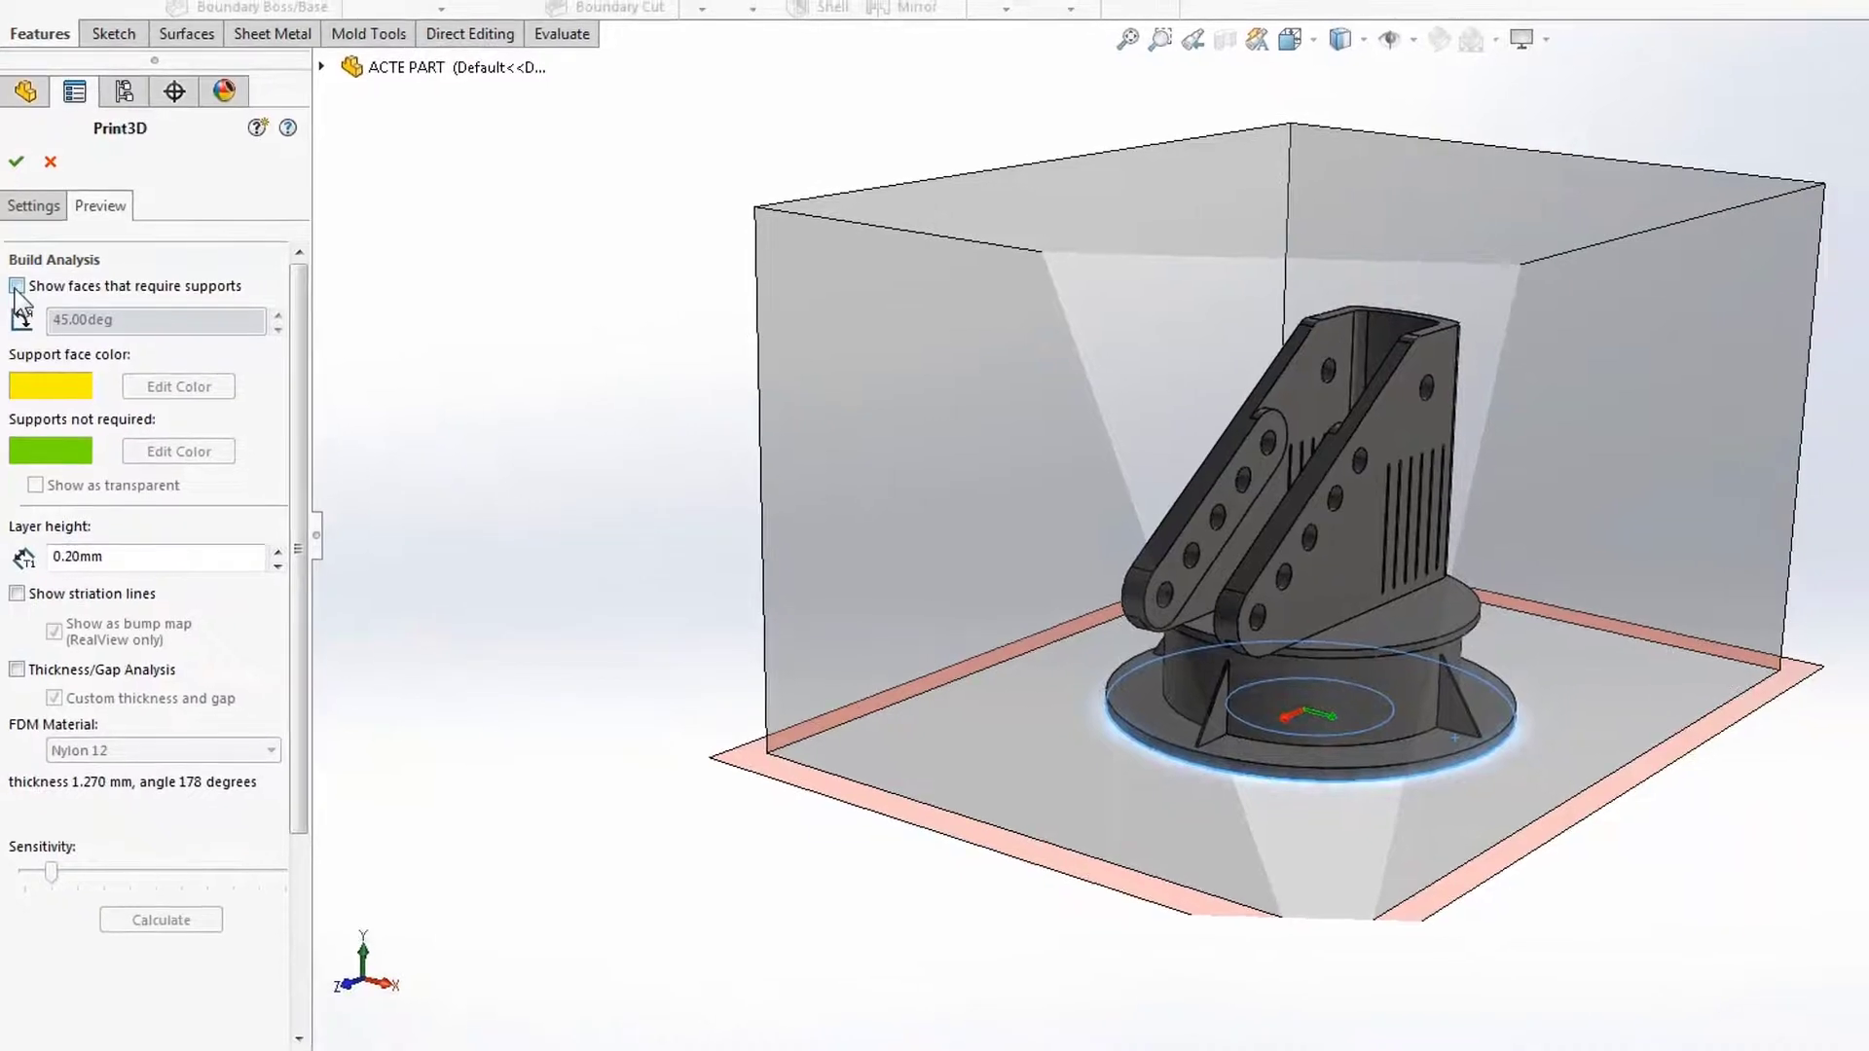
{"action": "left_click", "coordinate": [16, 286]}
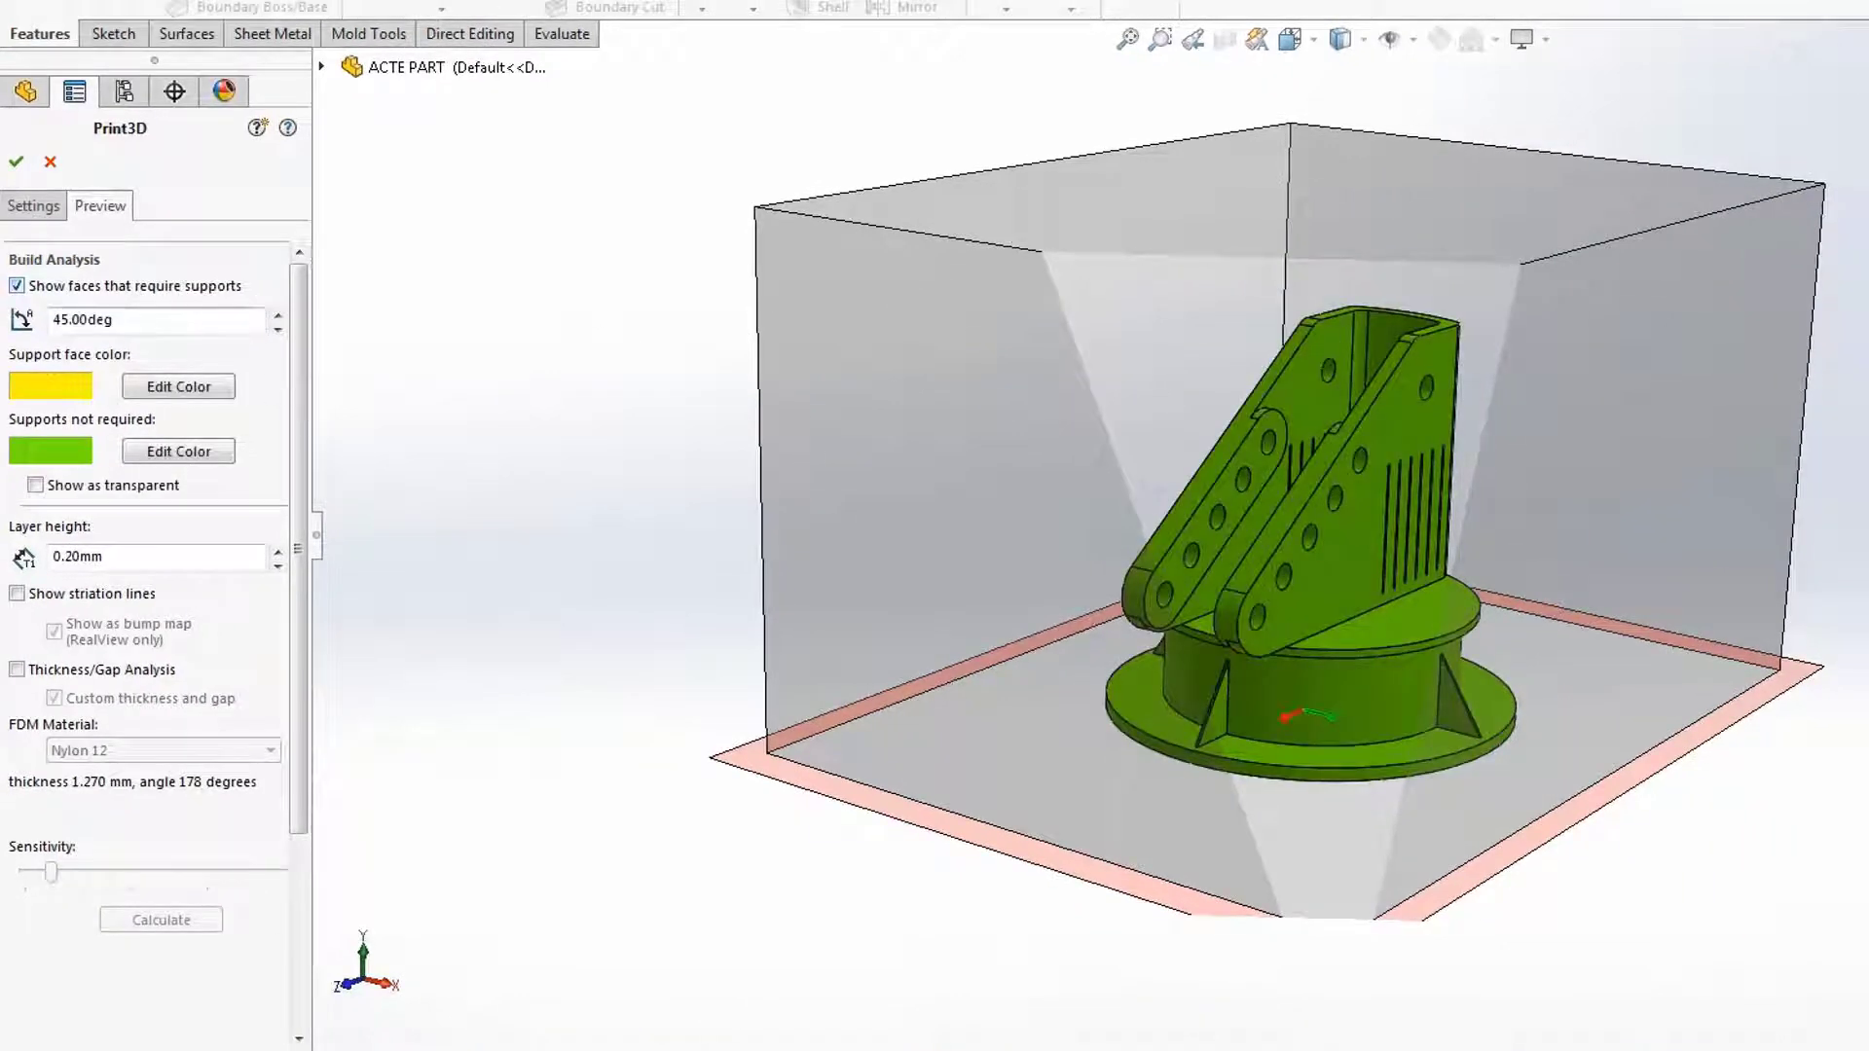
{"action": "left_click", "coordinate": [165, 388]}
{"action": "left_click", "coordinate": [1082, 385]}
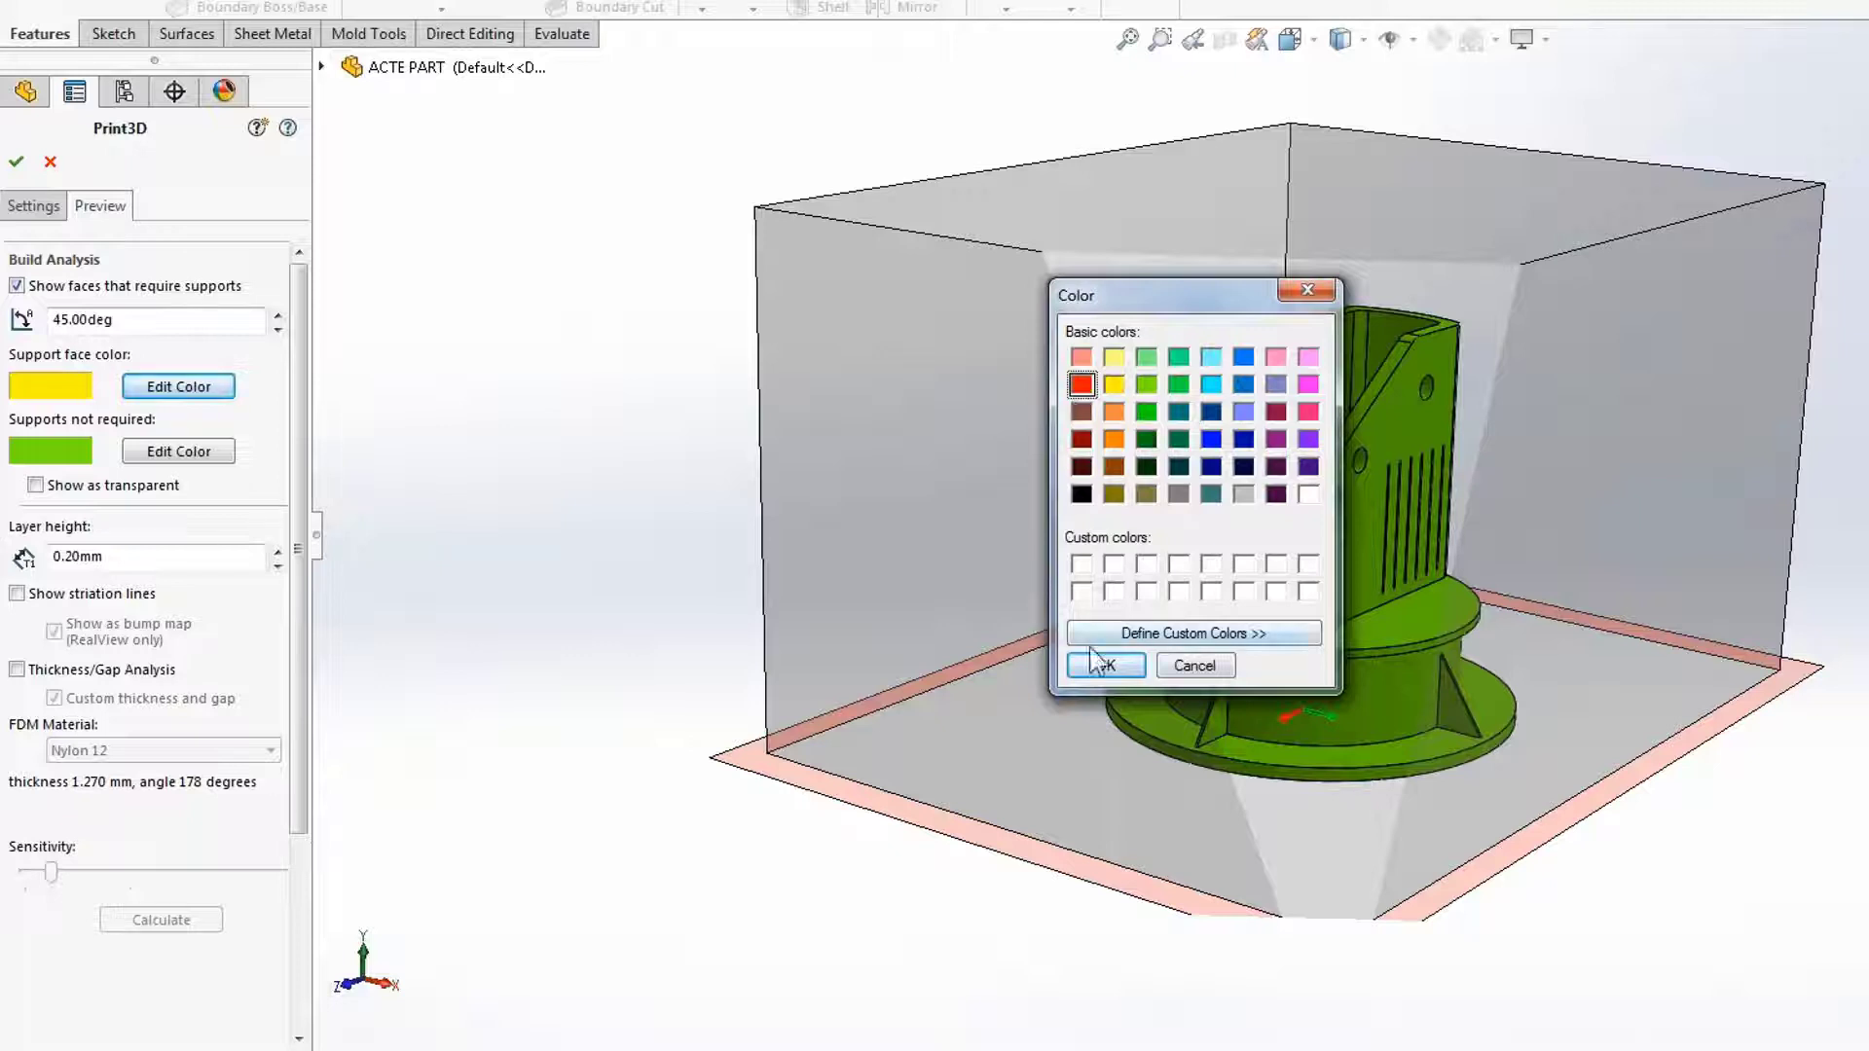
{"action": "left_click", "coordinate": [1105, 667]}
Set the color for faces that do not require supports to dark teal.
{"action": "left_click", "coordinate": [177, 453]}
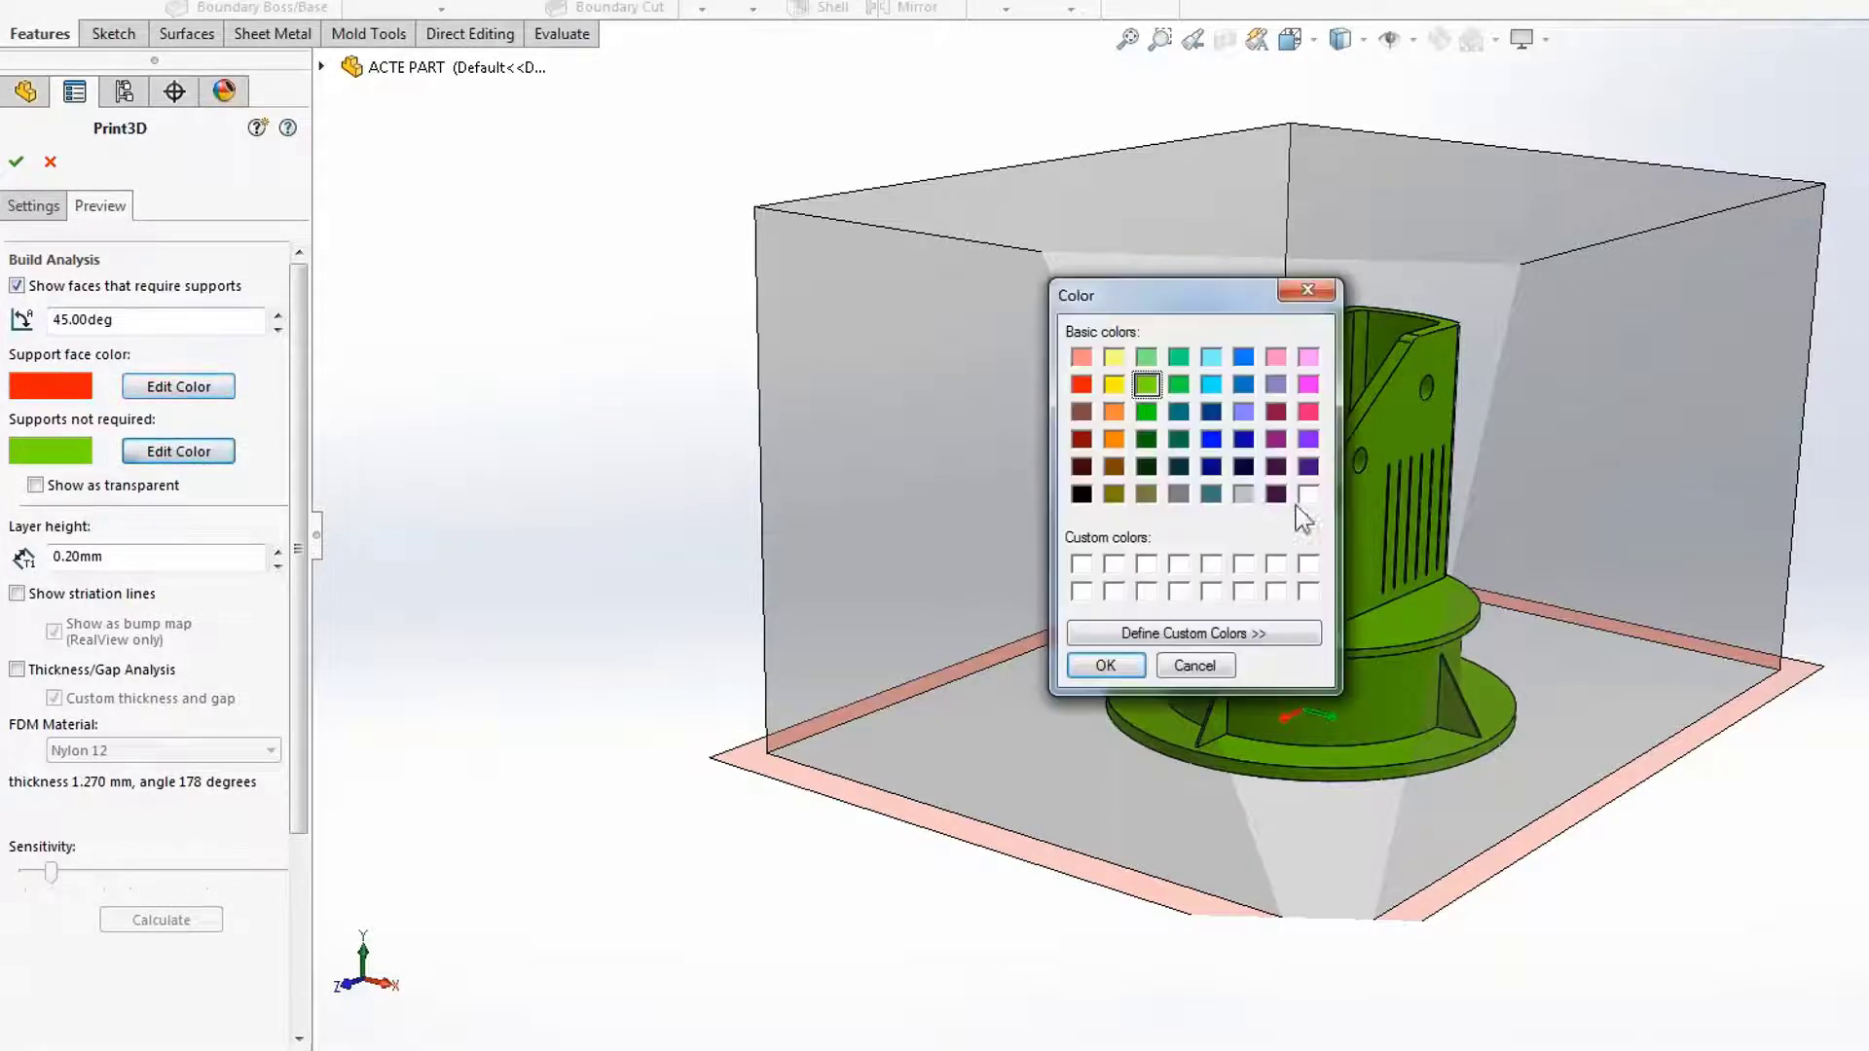
{"action": "left_click", "coordinate": [1212, 495]}
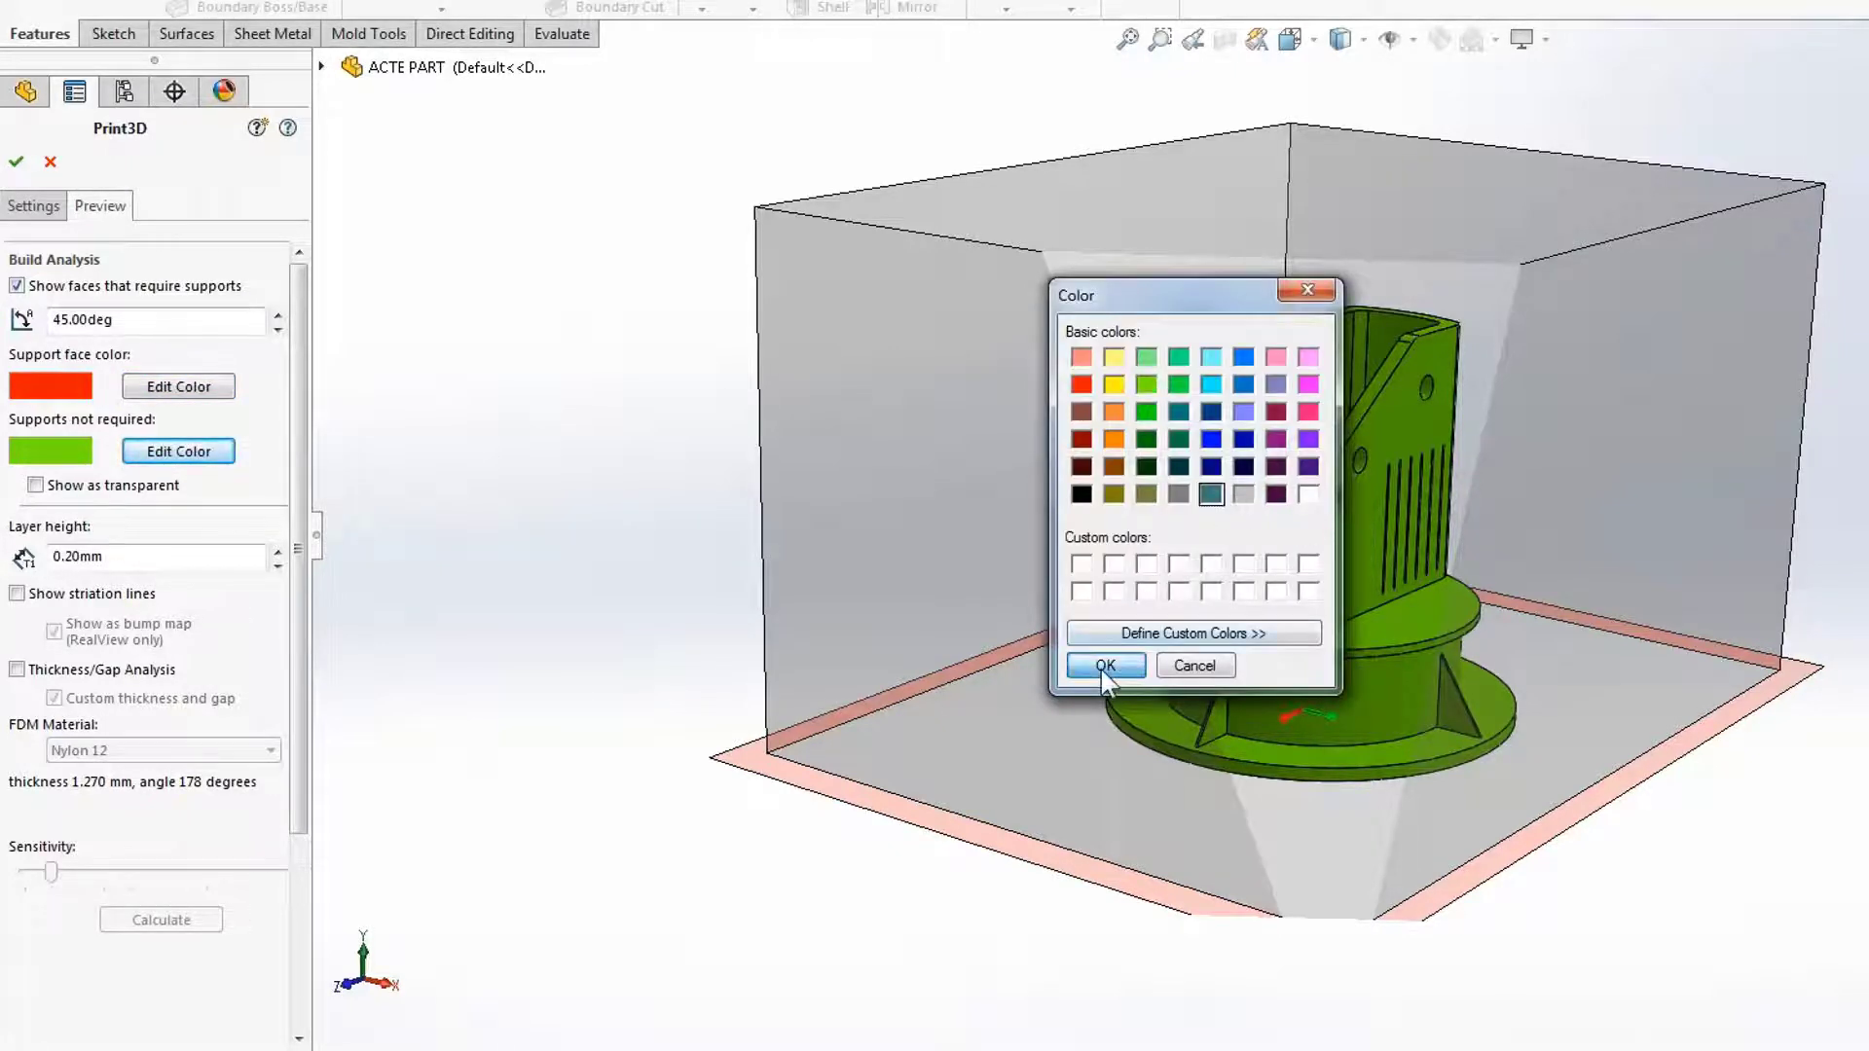
{"action": "left_click", "coordinate": [1105, 666]}
{"action": "scroll", "coordinate": [1248, 564], "scroll_direction": "up", "scroll_amount": 3}
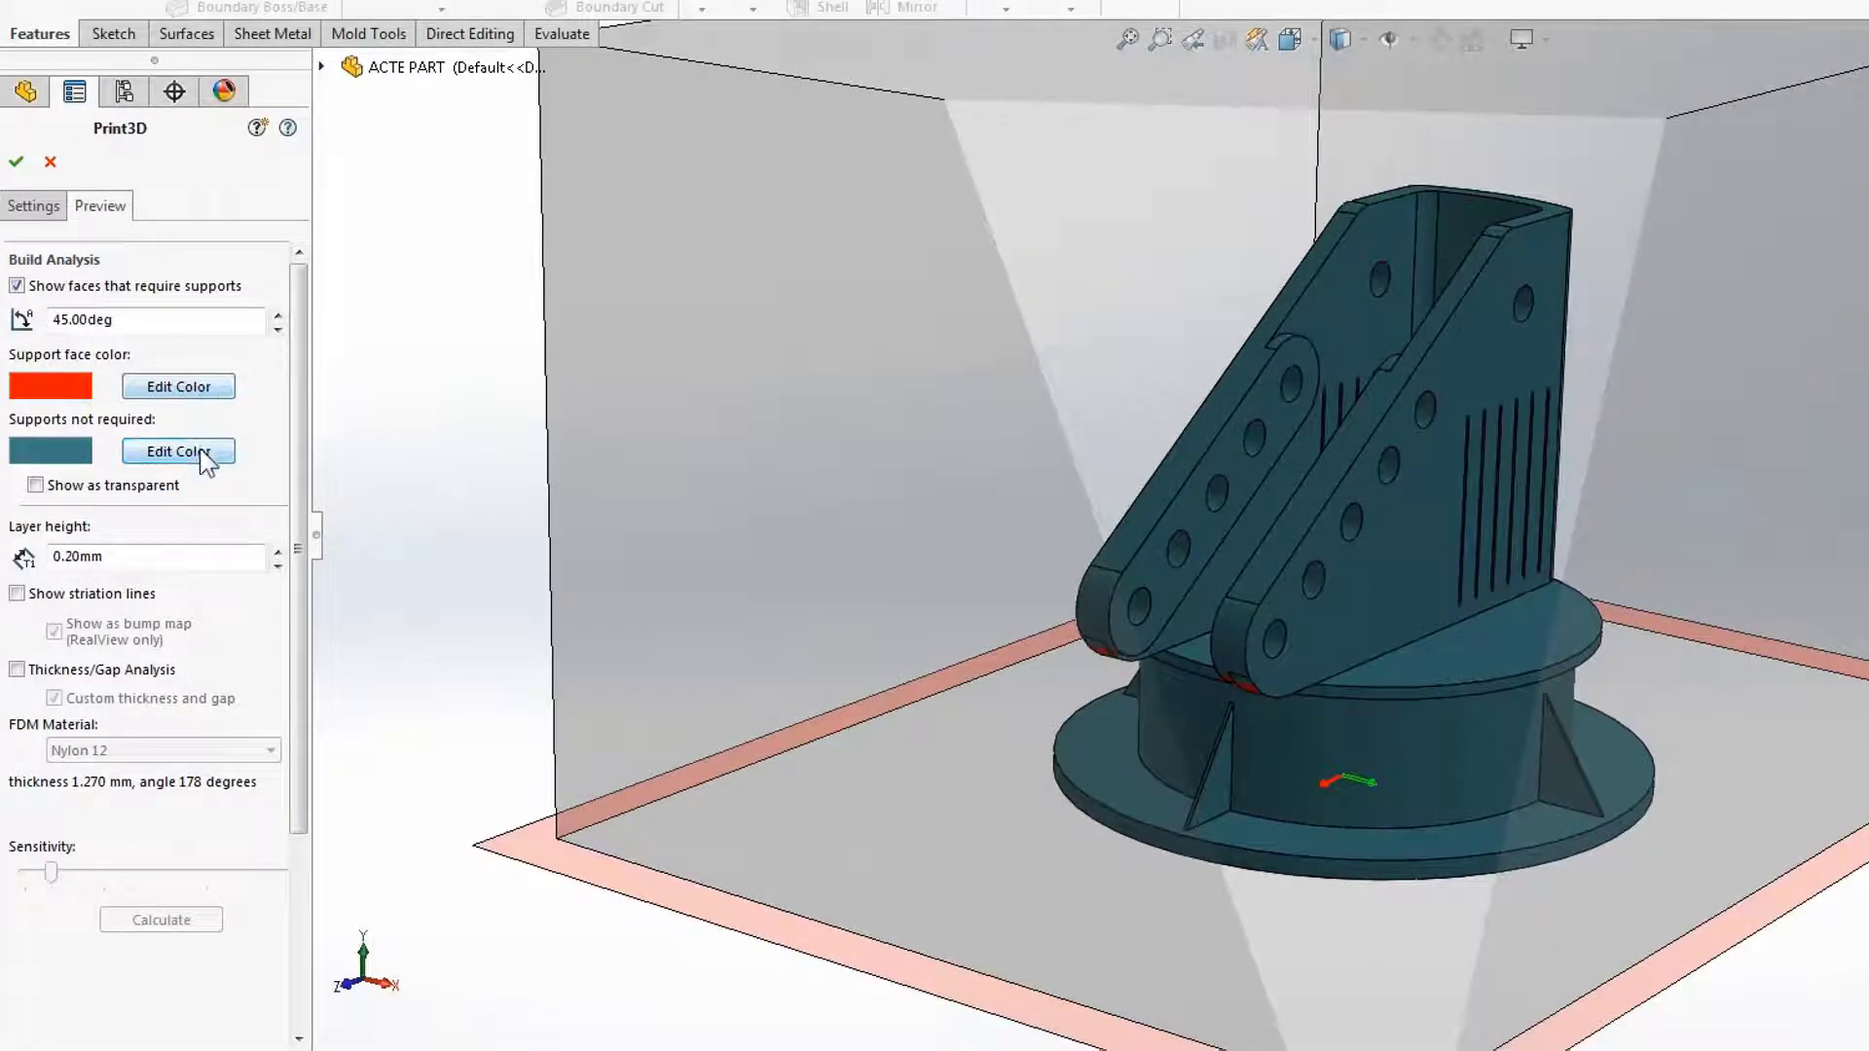
{"action": "middle_click_drag", "start_coordinate": [376, 387], "coordinate": [1047, 634]}
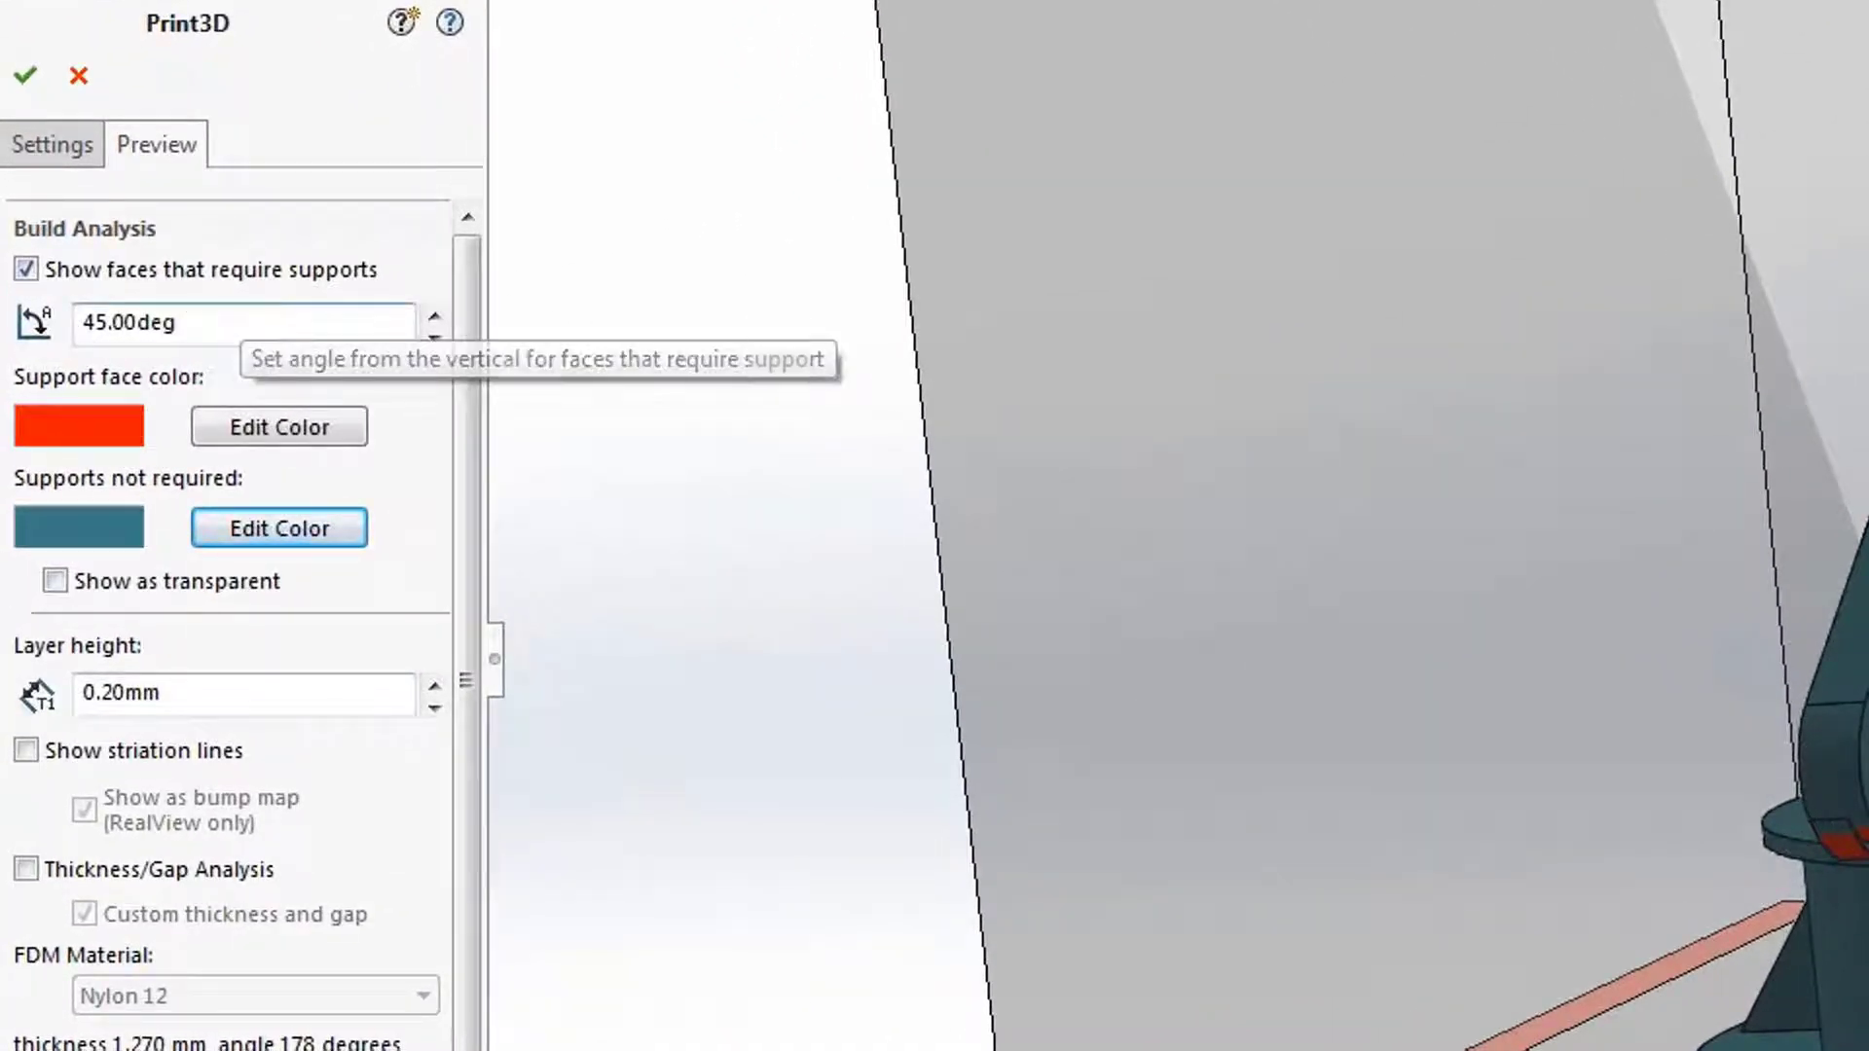
{"action": "middle_click_drag", "start_coordinate": [876, 718], "coordinate": [810, 755]}
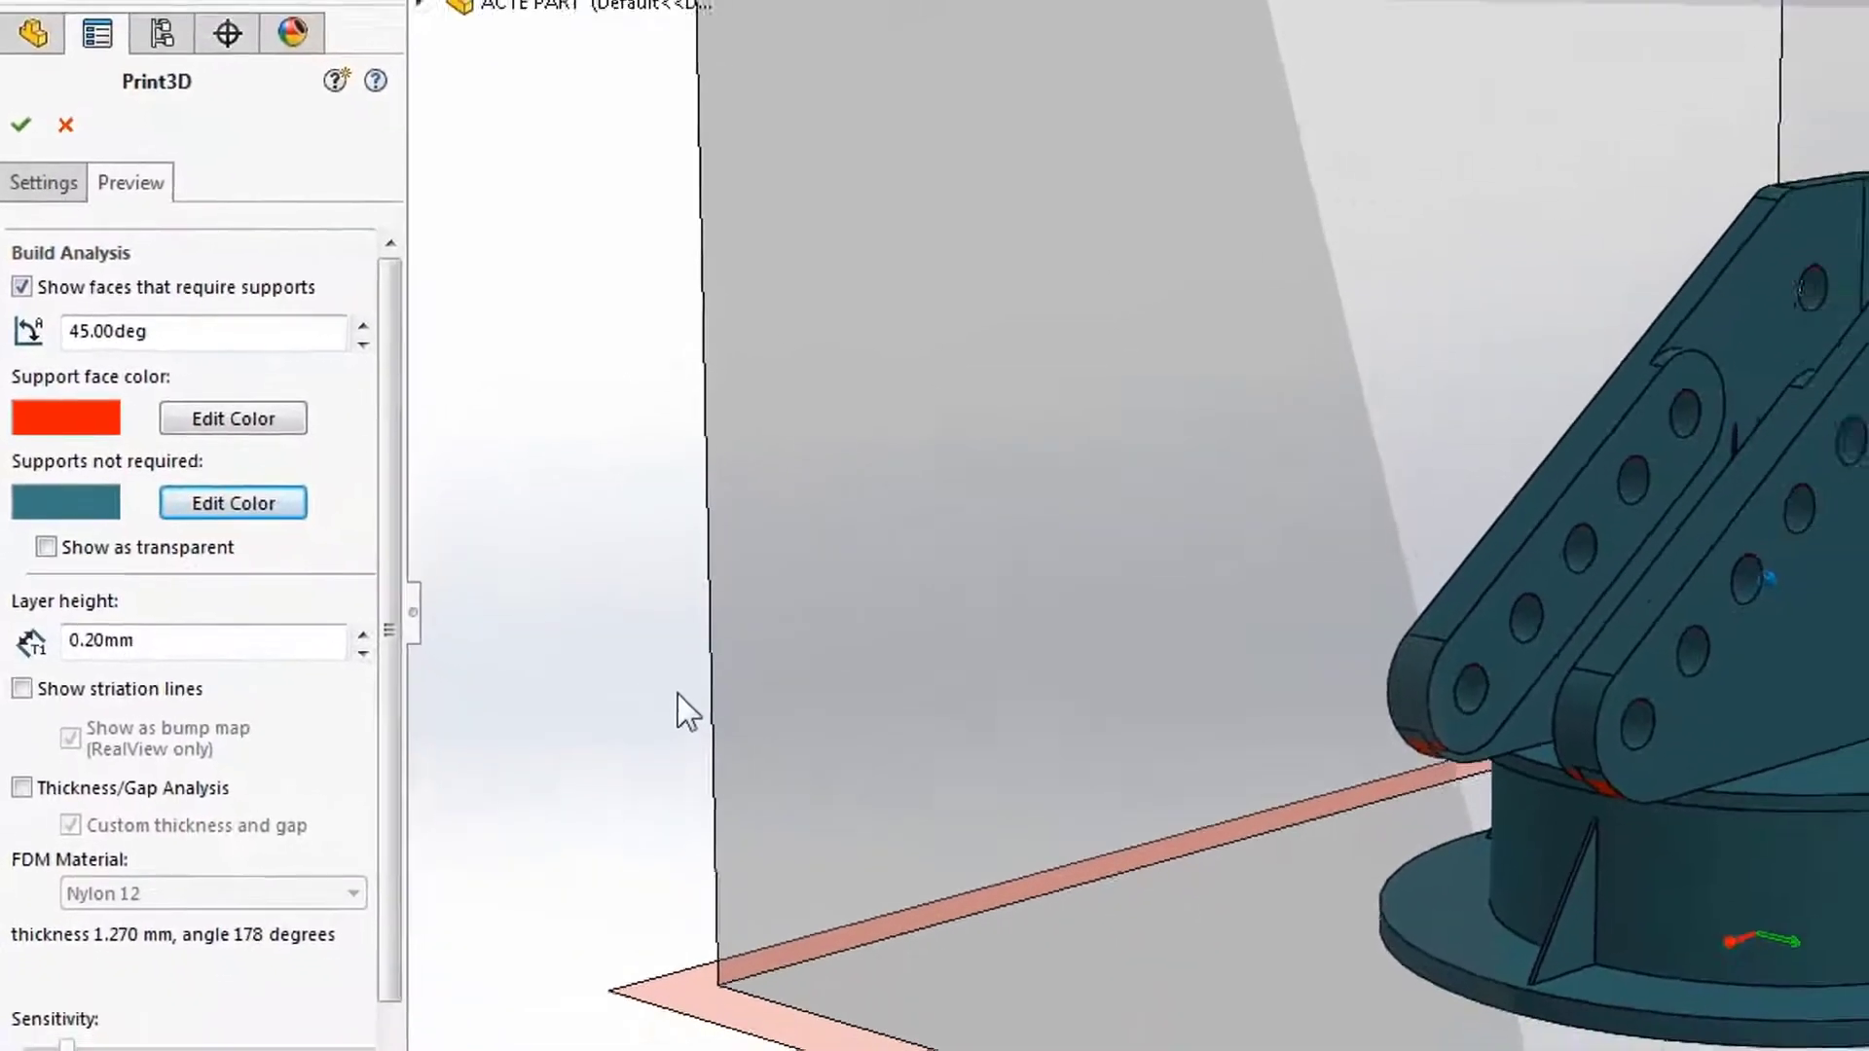
Show the faces that do not require supports as transparent, and inspect the support faces on the arms, holes and base.
{"action": "middle_click_drag", "start_coordinate": [1645, 750], "coordinate": [1725, 542]}
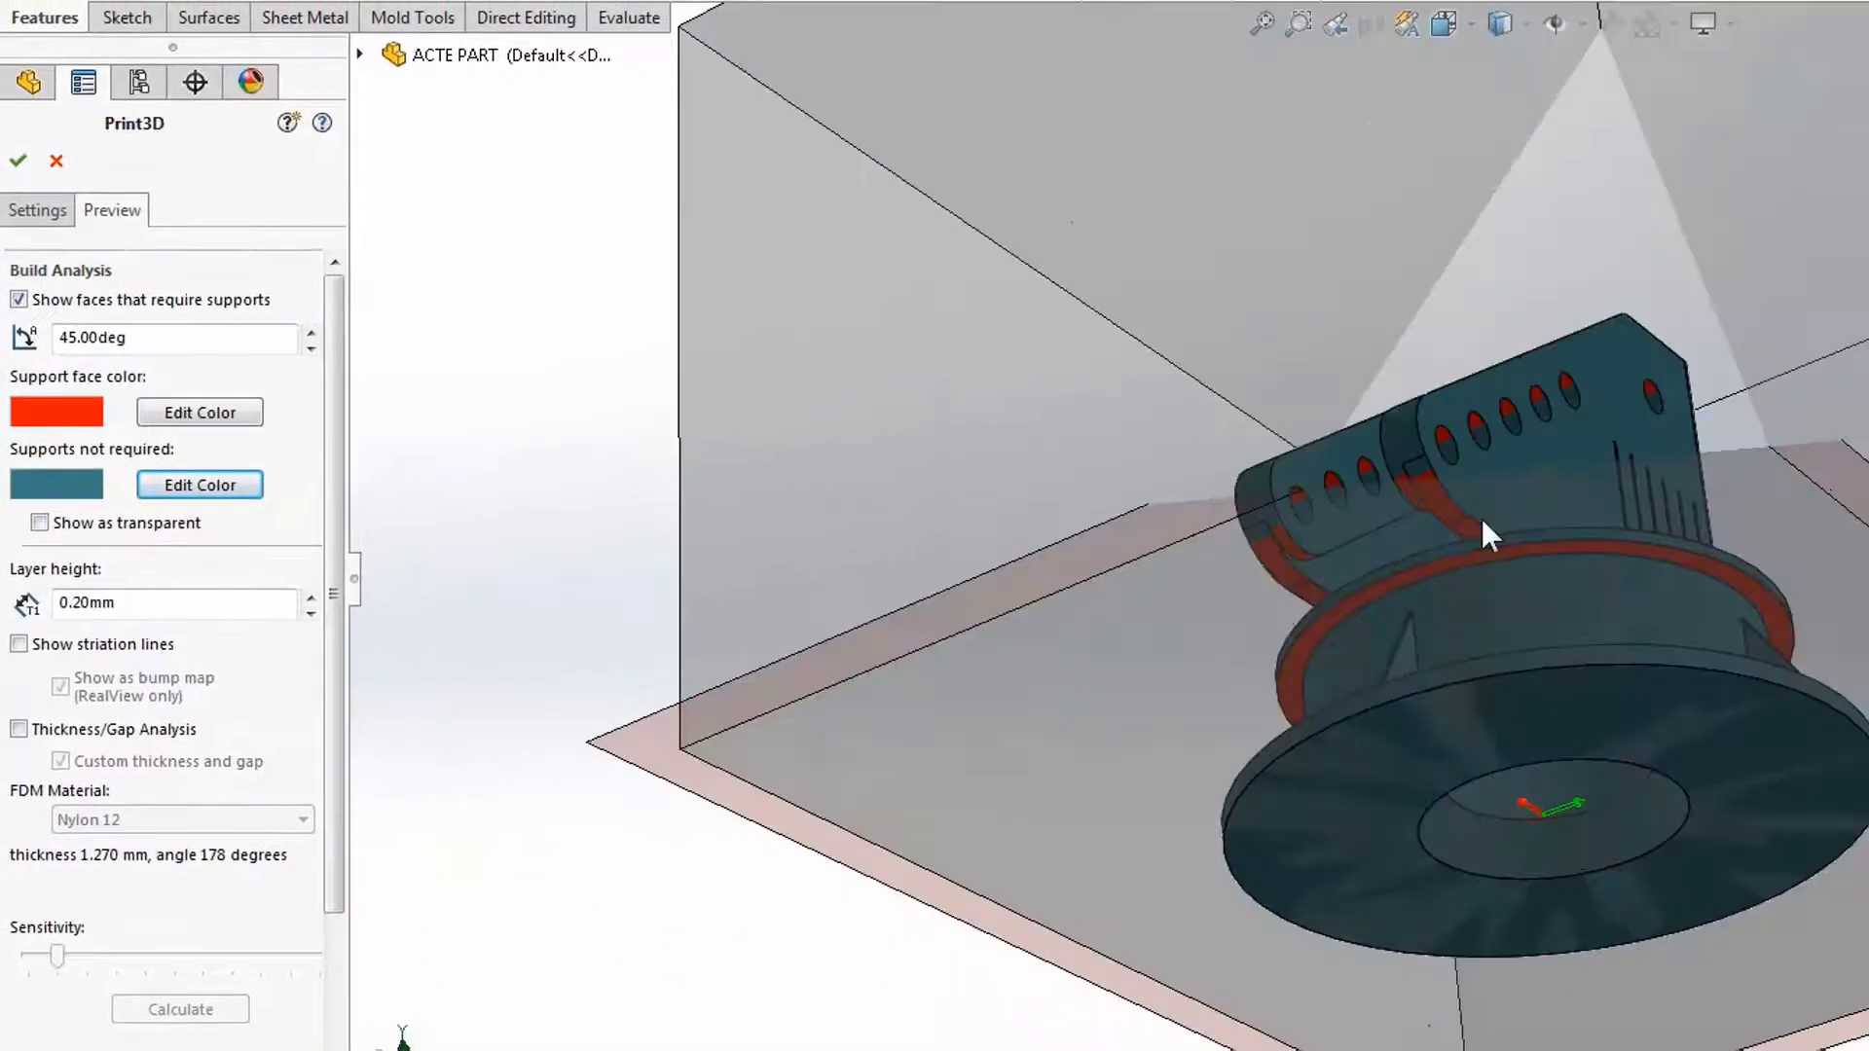
{"action": "scroll", "coordinate": [1723, 543], "scroll_direction": "down", "scroll_amount": 7}
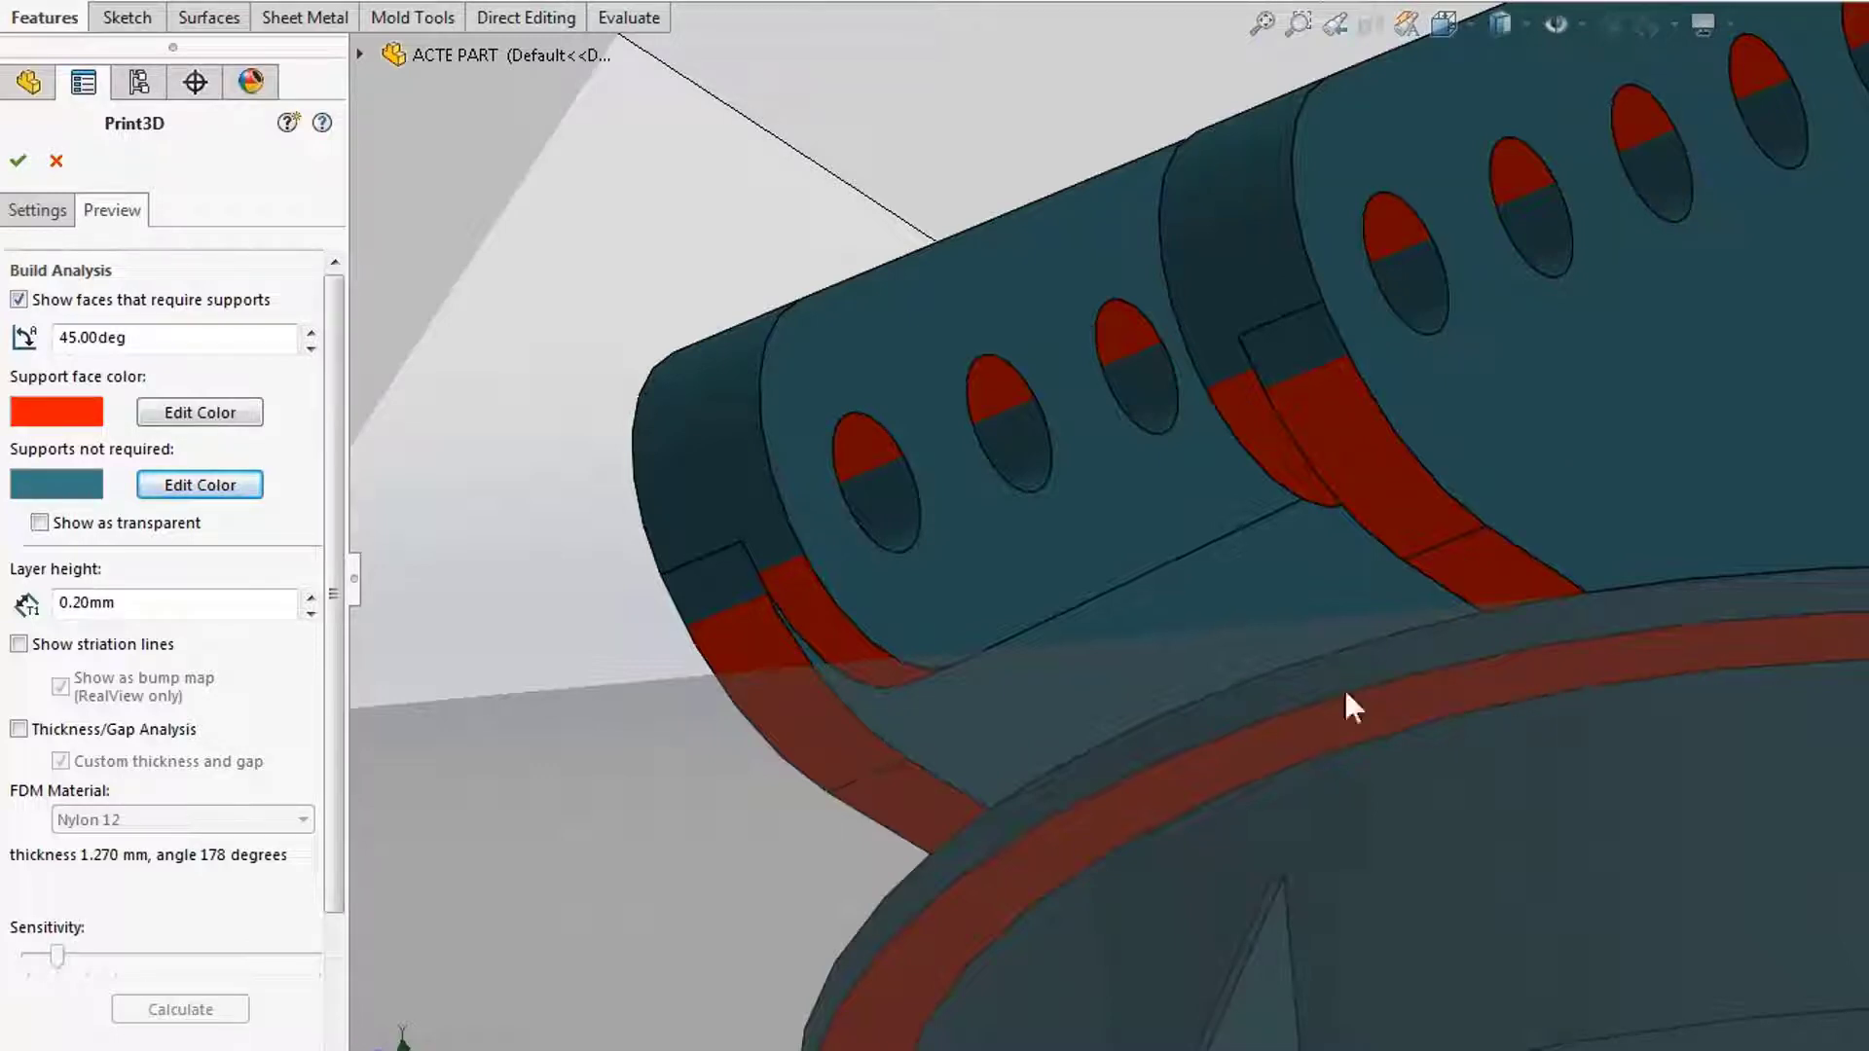
{"action": "left_click", "coordinate": [39, 522]}
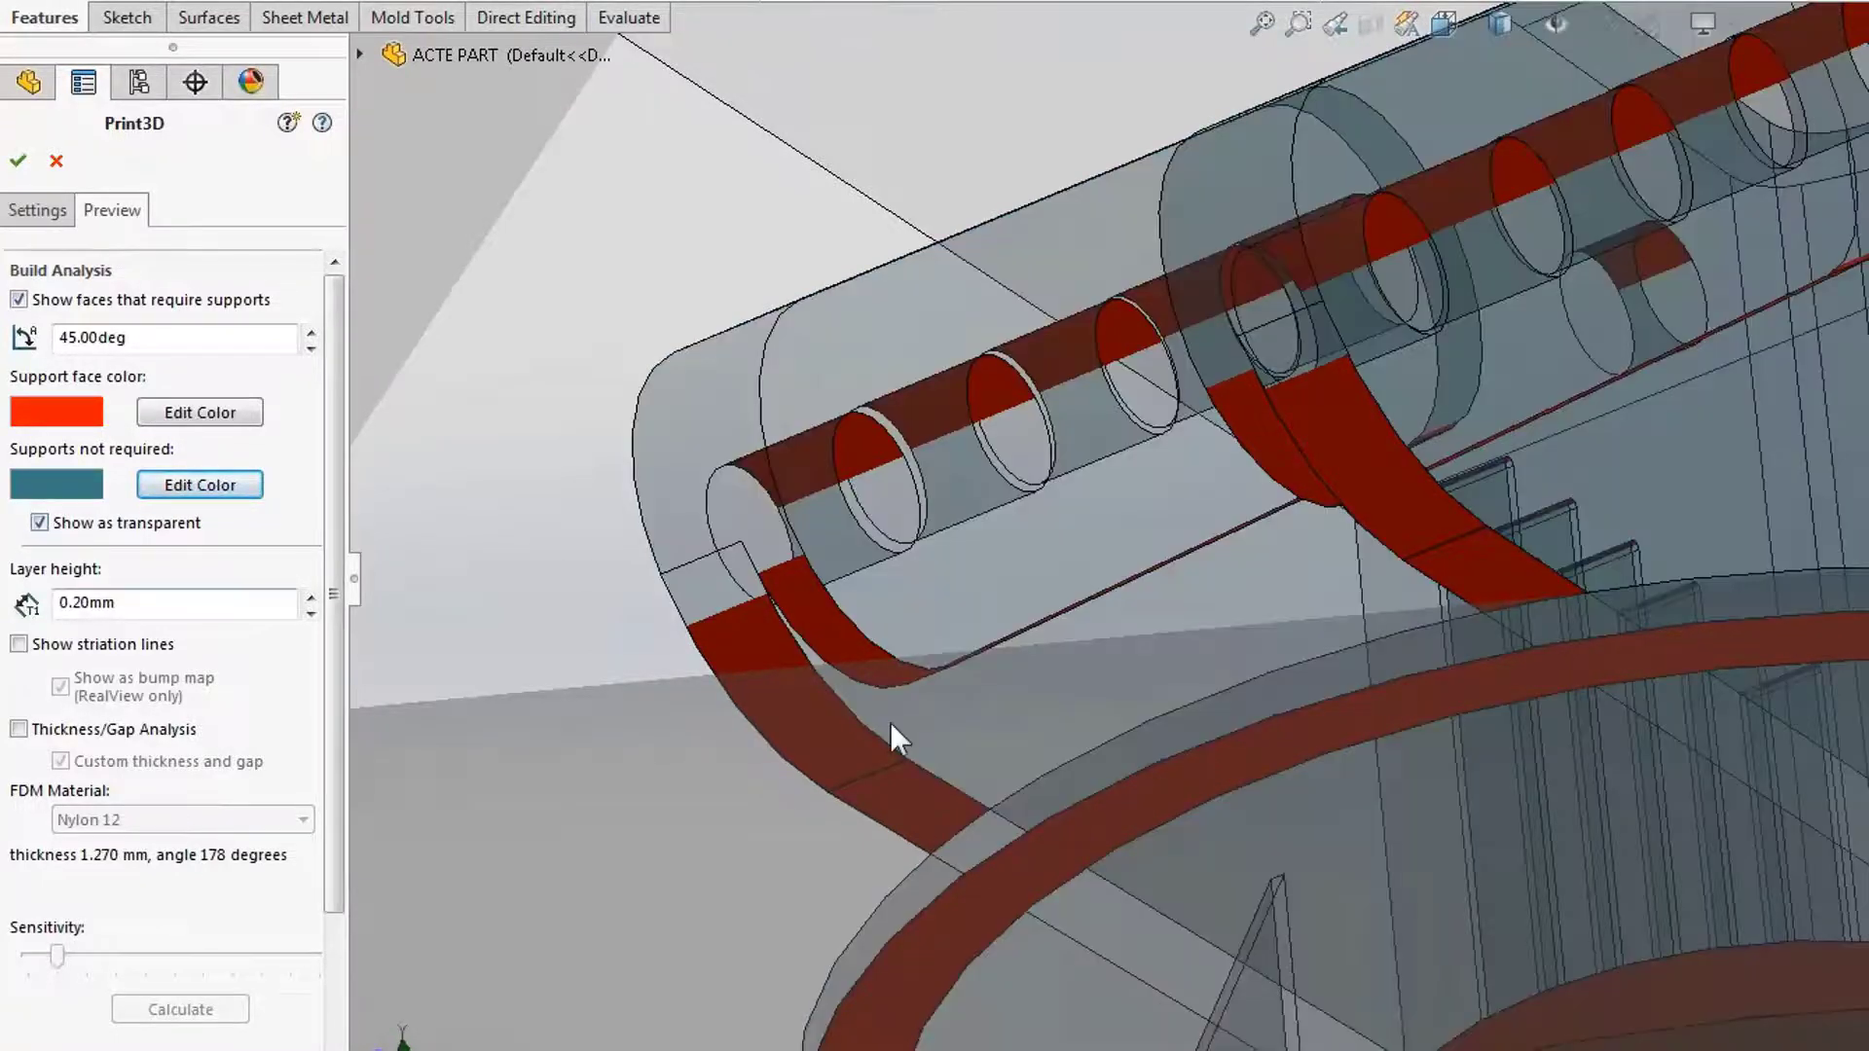
{"action": "scroll", "coordinate": [890, 717], "scroll_direction": "up", "scroll_amount": 6}
{"action": "middle_click_drag", "start_coordinate": [889, 712], "coordinate": [842, 839]}
{"action": "middle_click_drag", "start_coordinate": [840, 849], "coordinate": [889, 845]}
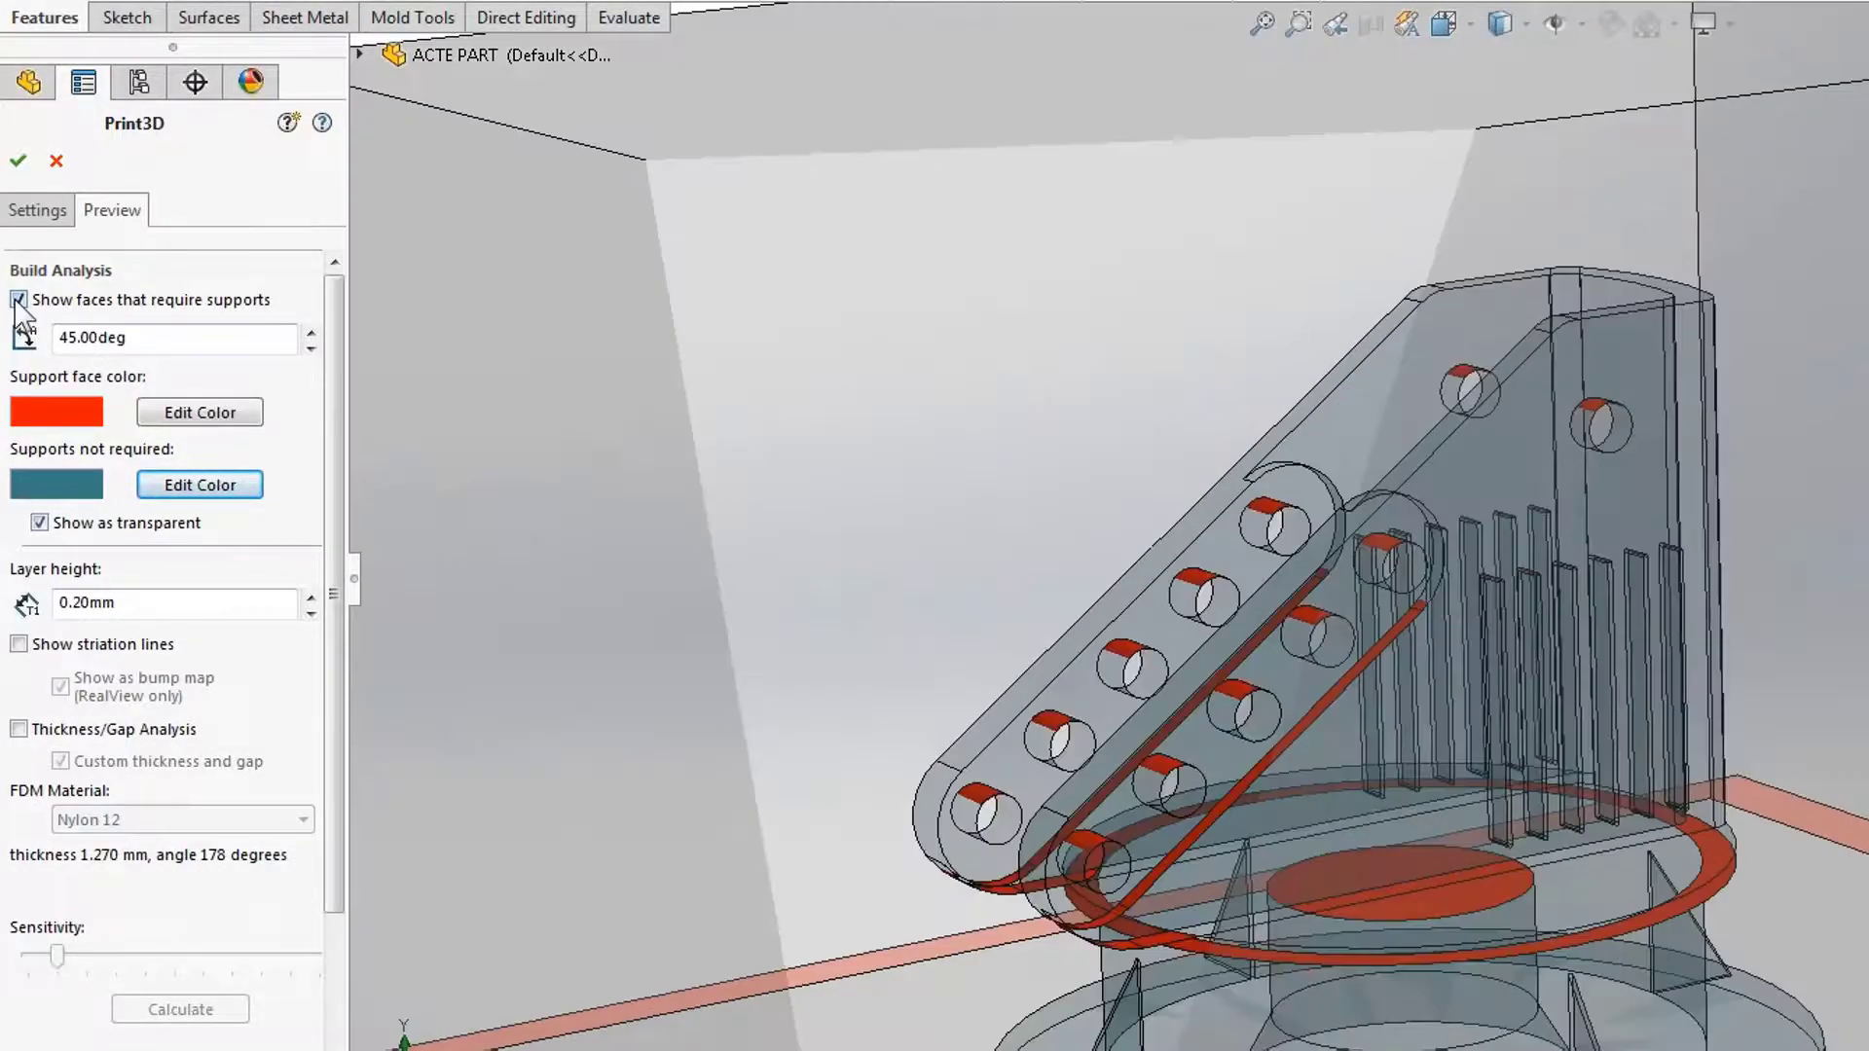
Turn off the display of faces that require supports and show striation lines on the model.
{"action": "left_click", "coordinate": [19, 299]}
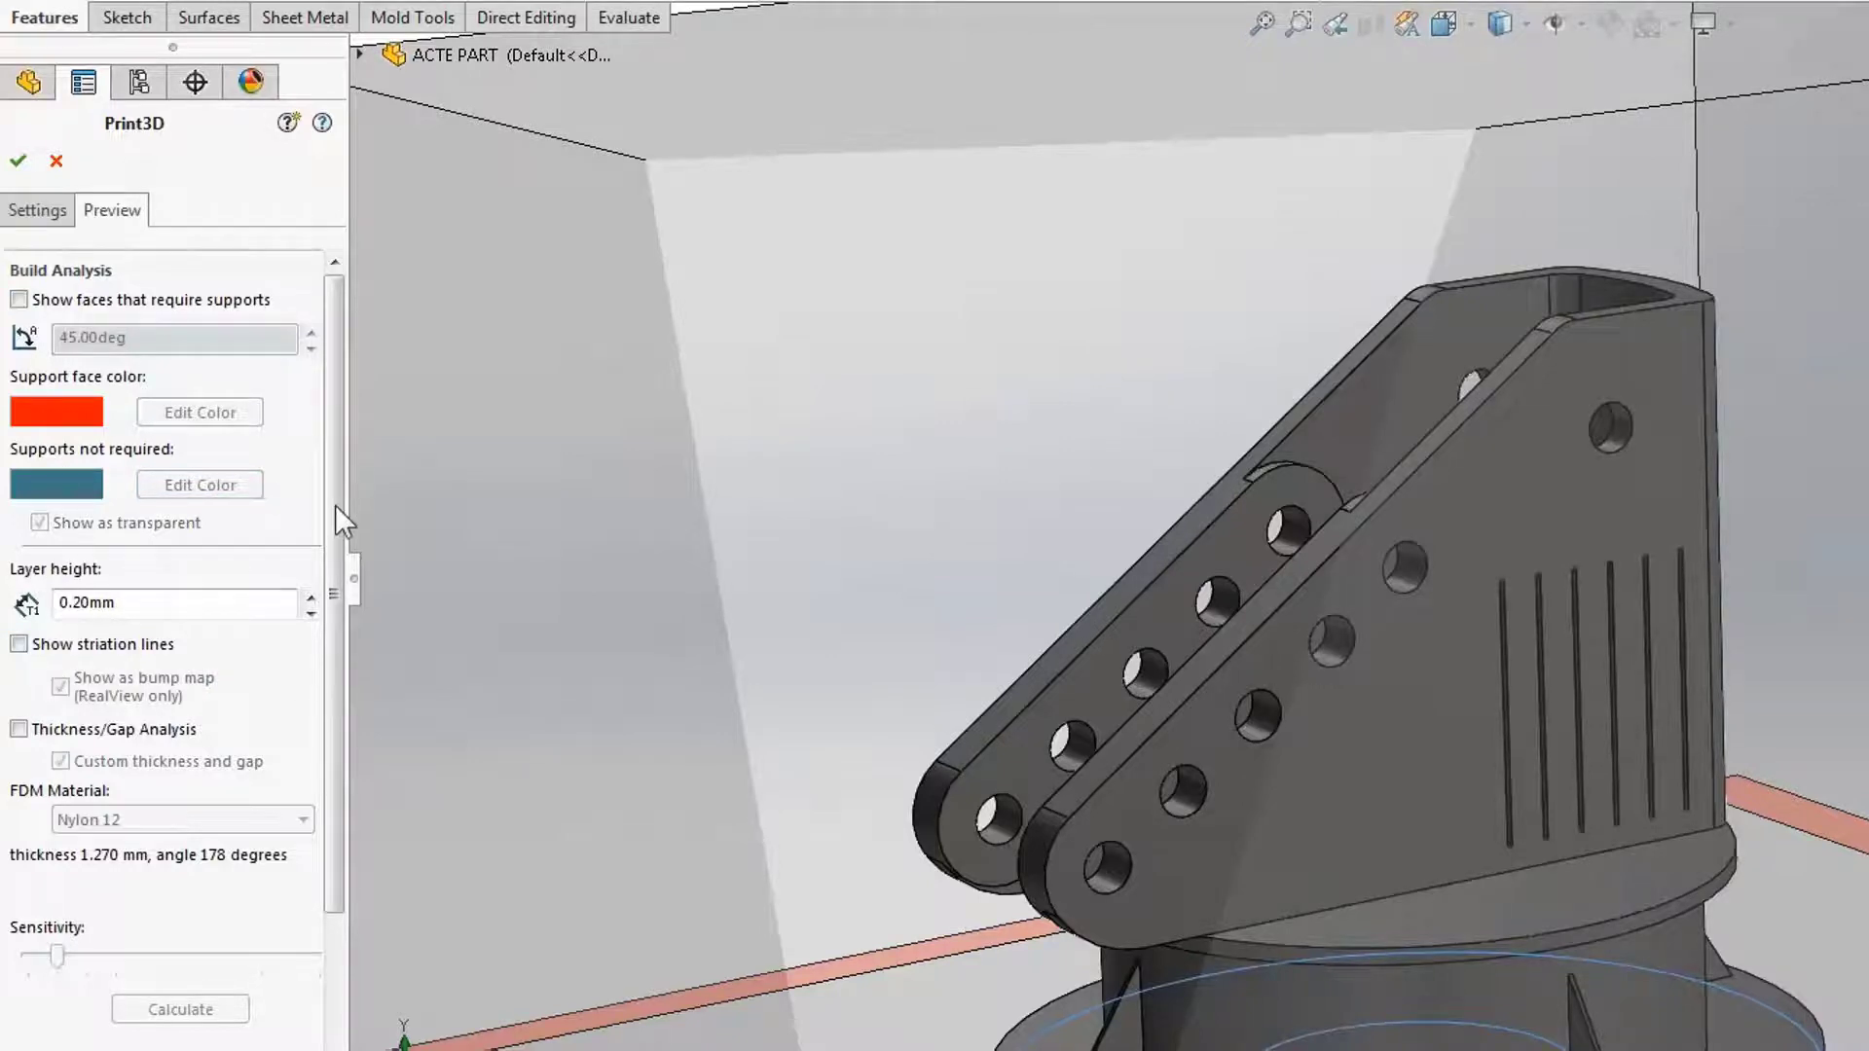
{"action": "left_click", "coordinate": [19, 643]}
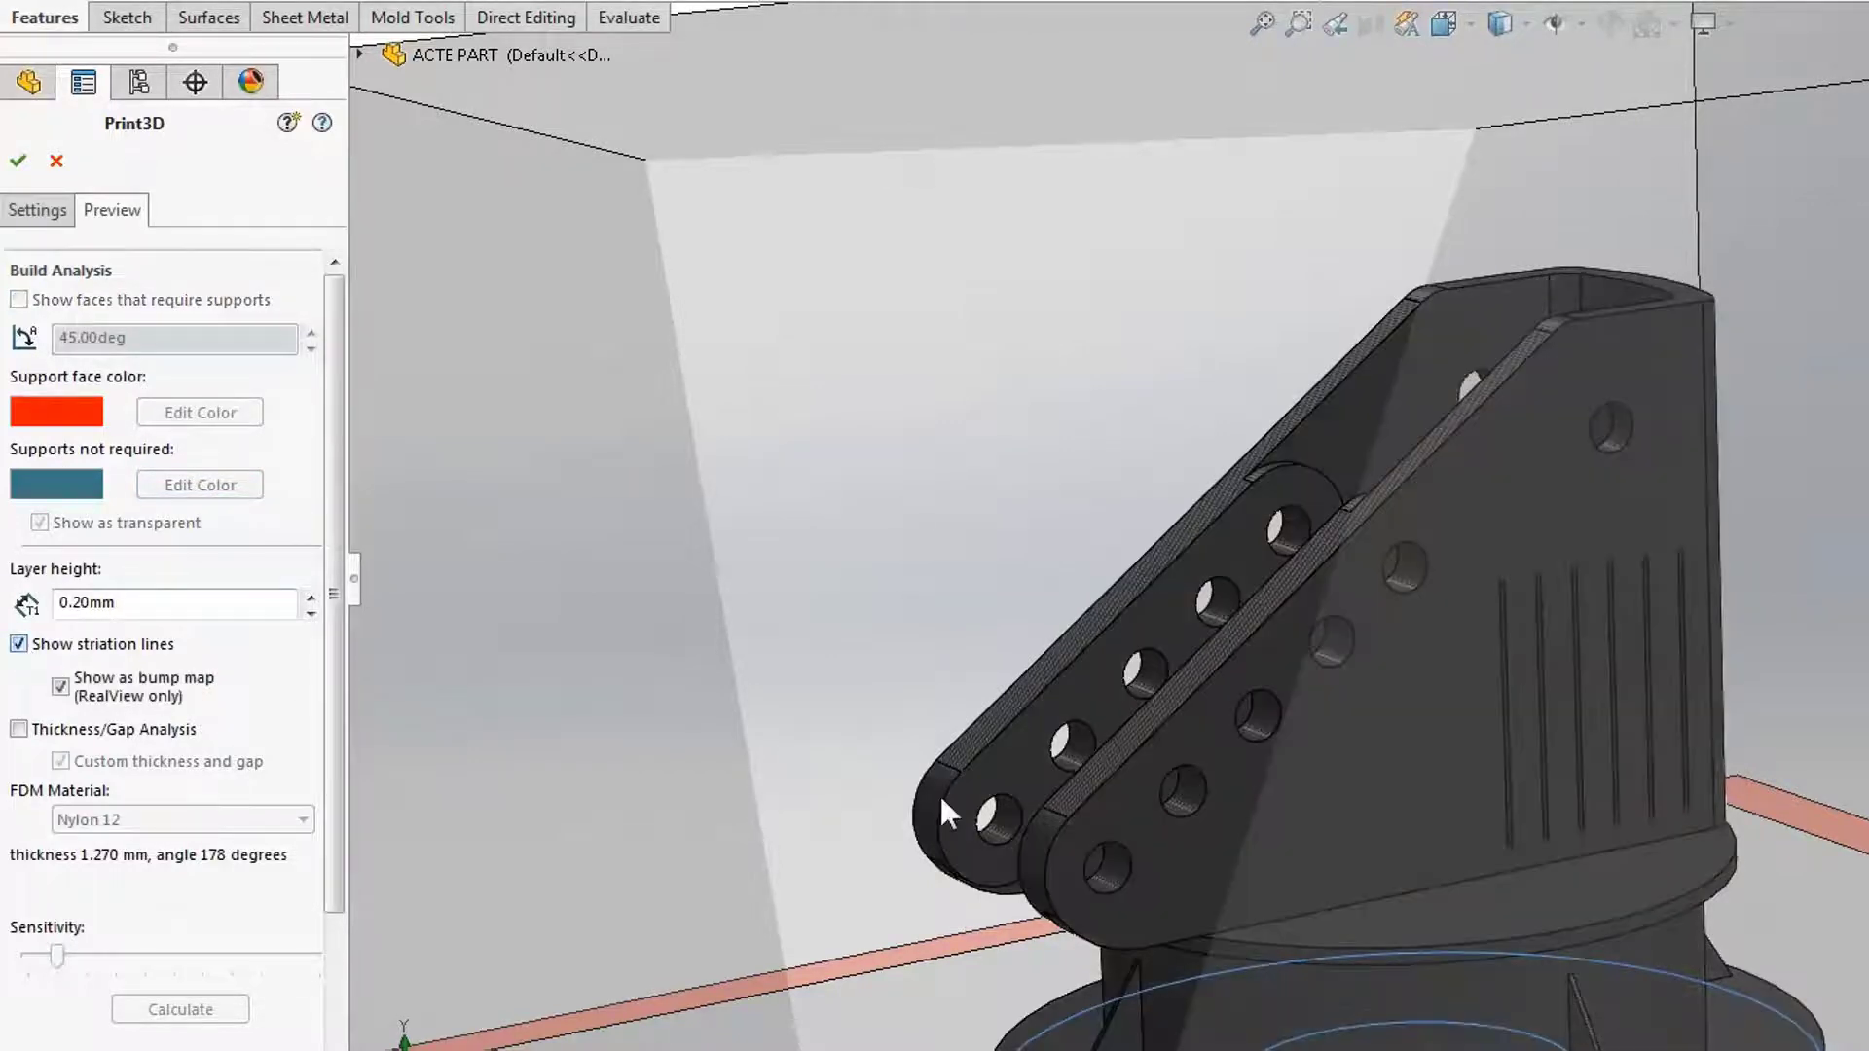
{"action": "scroll", "coordinate": [1281, 749], "scroll_direction": "down", "scroll_amount": 6}
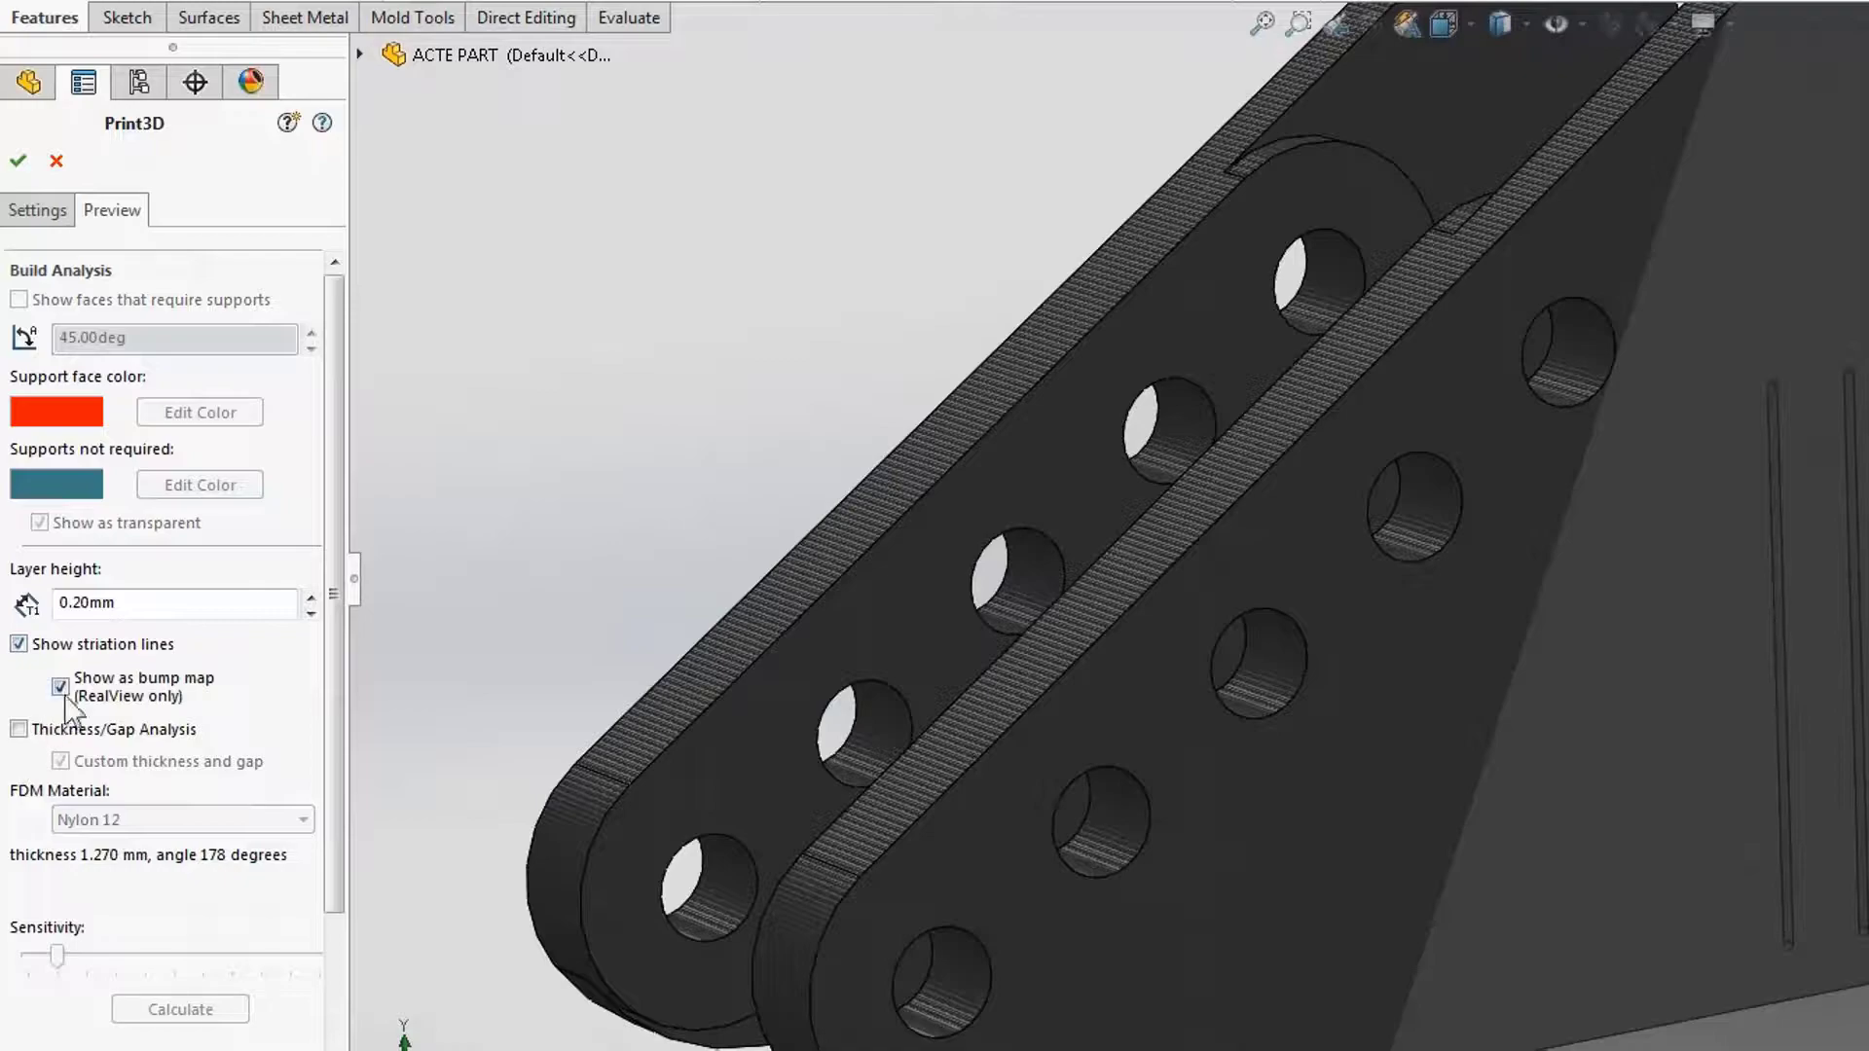
Display the striation lines without the bump map to compare them on the arms, and turn the bump map back on.
{"action": "left_click", "coordinate": [61, 688]}
{"action": "scroll", "coordinate": [1279, 547], "scroll_direction": "down", "scroll_amount": 4}
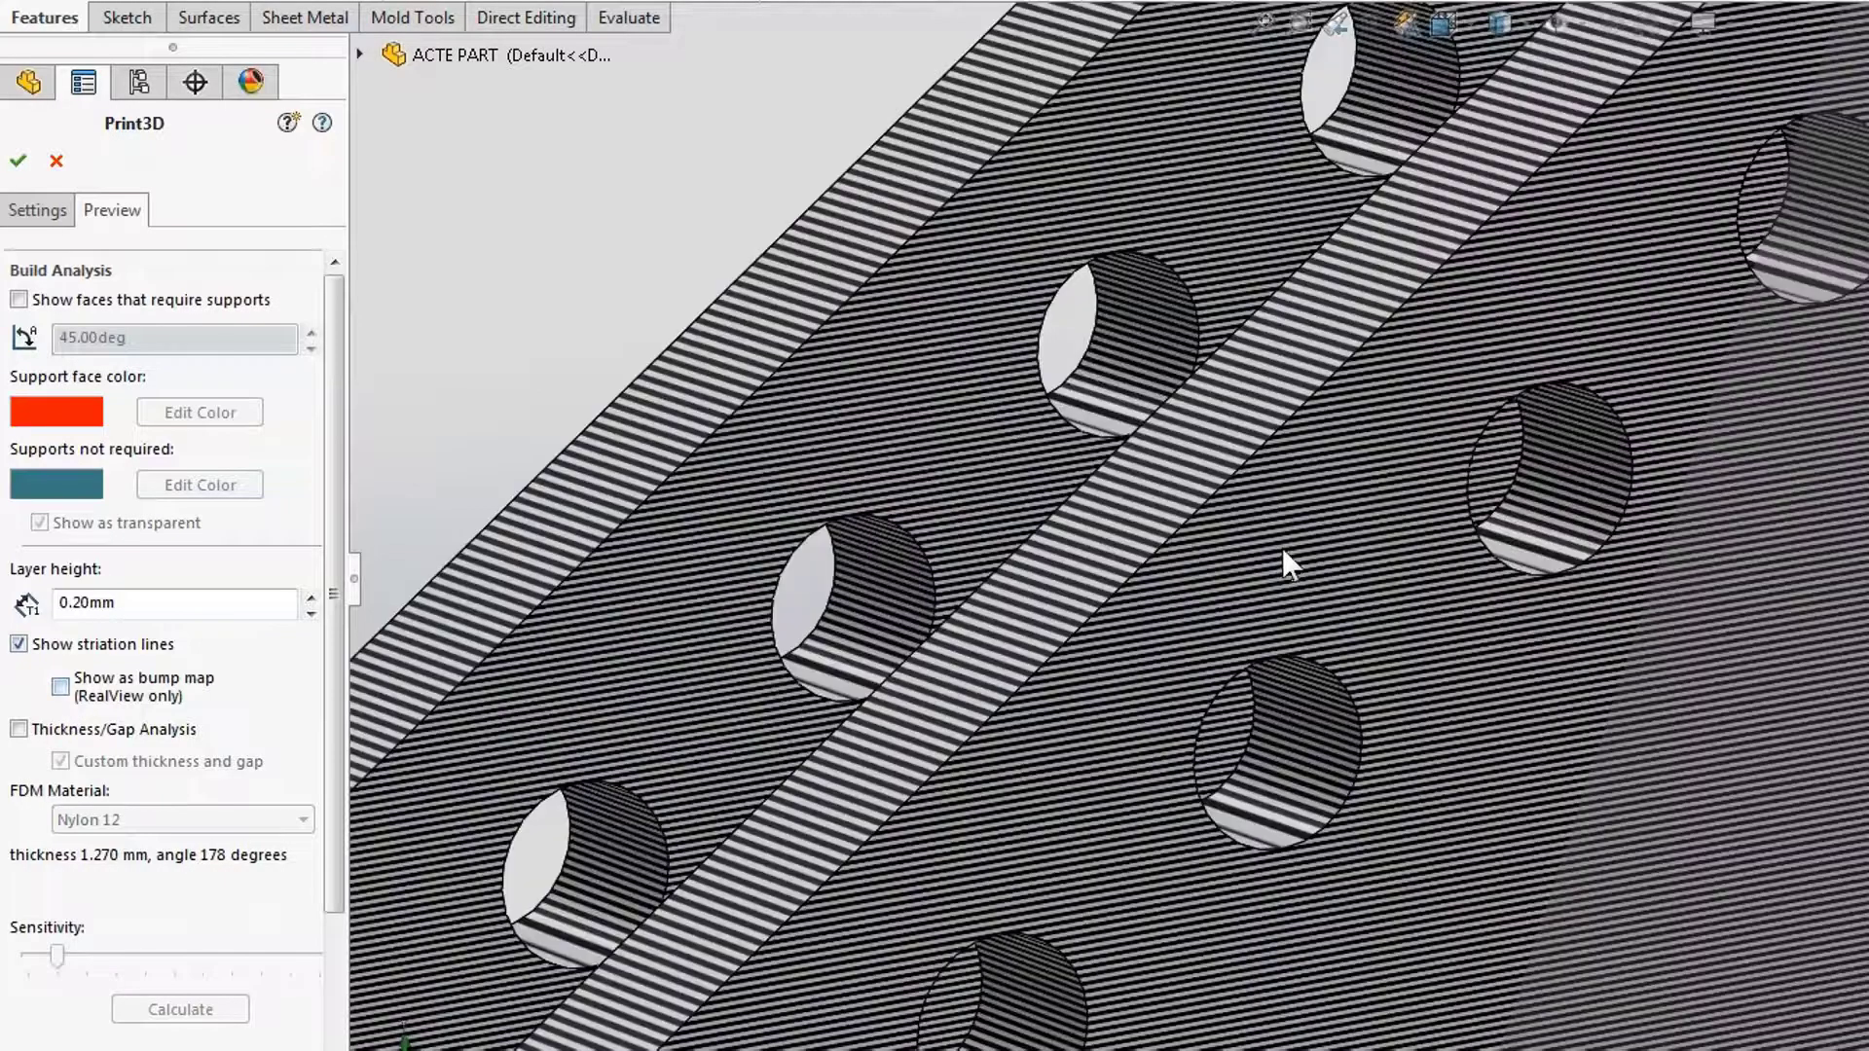
{"action": "scroll", "coordinate": [1282, 547], "scroll_direction": "down", "scroll_amount": 2}
{"action": "scroll", "coordinate": [1090, 613], "scroll_direction": "down", "scroll_amount": 3}
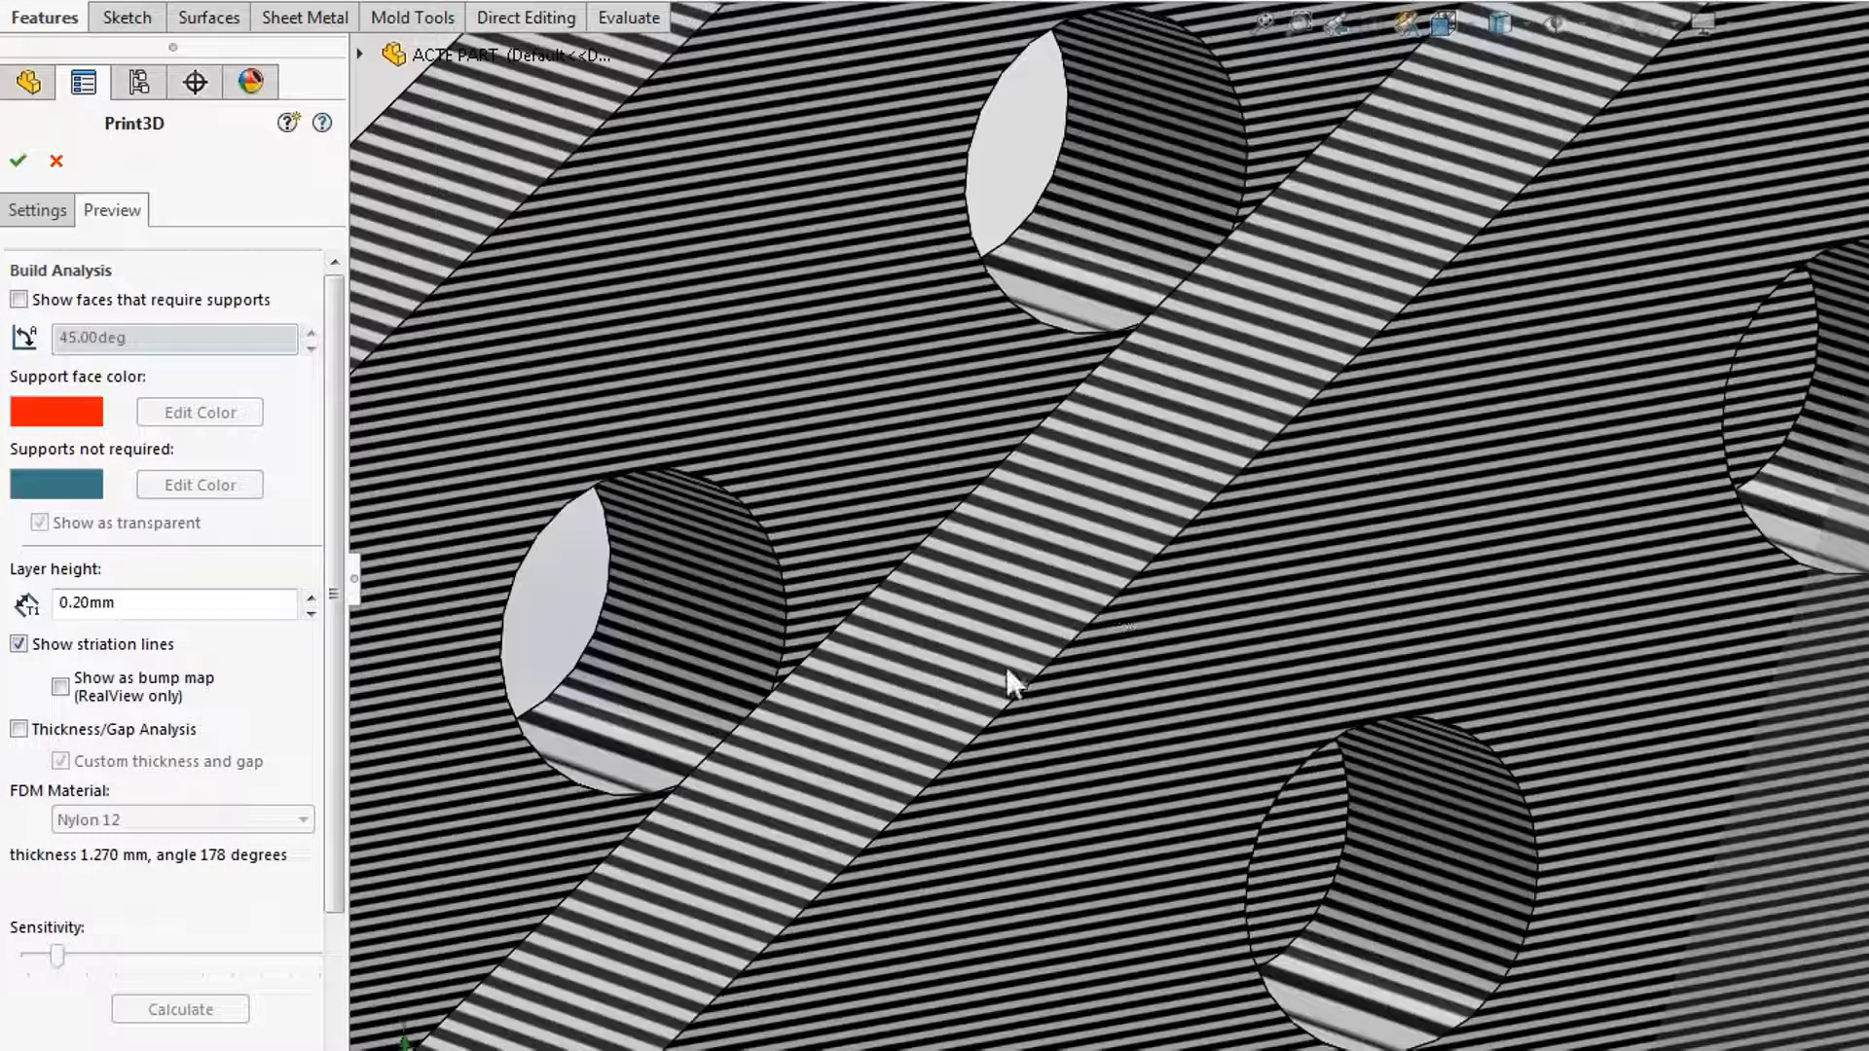
{"action": "left_click", "coordinate": [60, 688]}
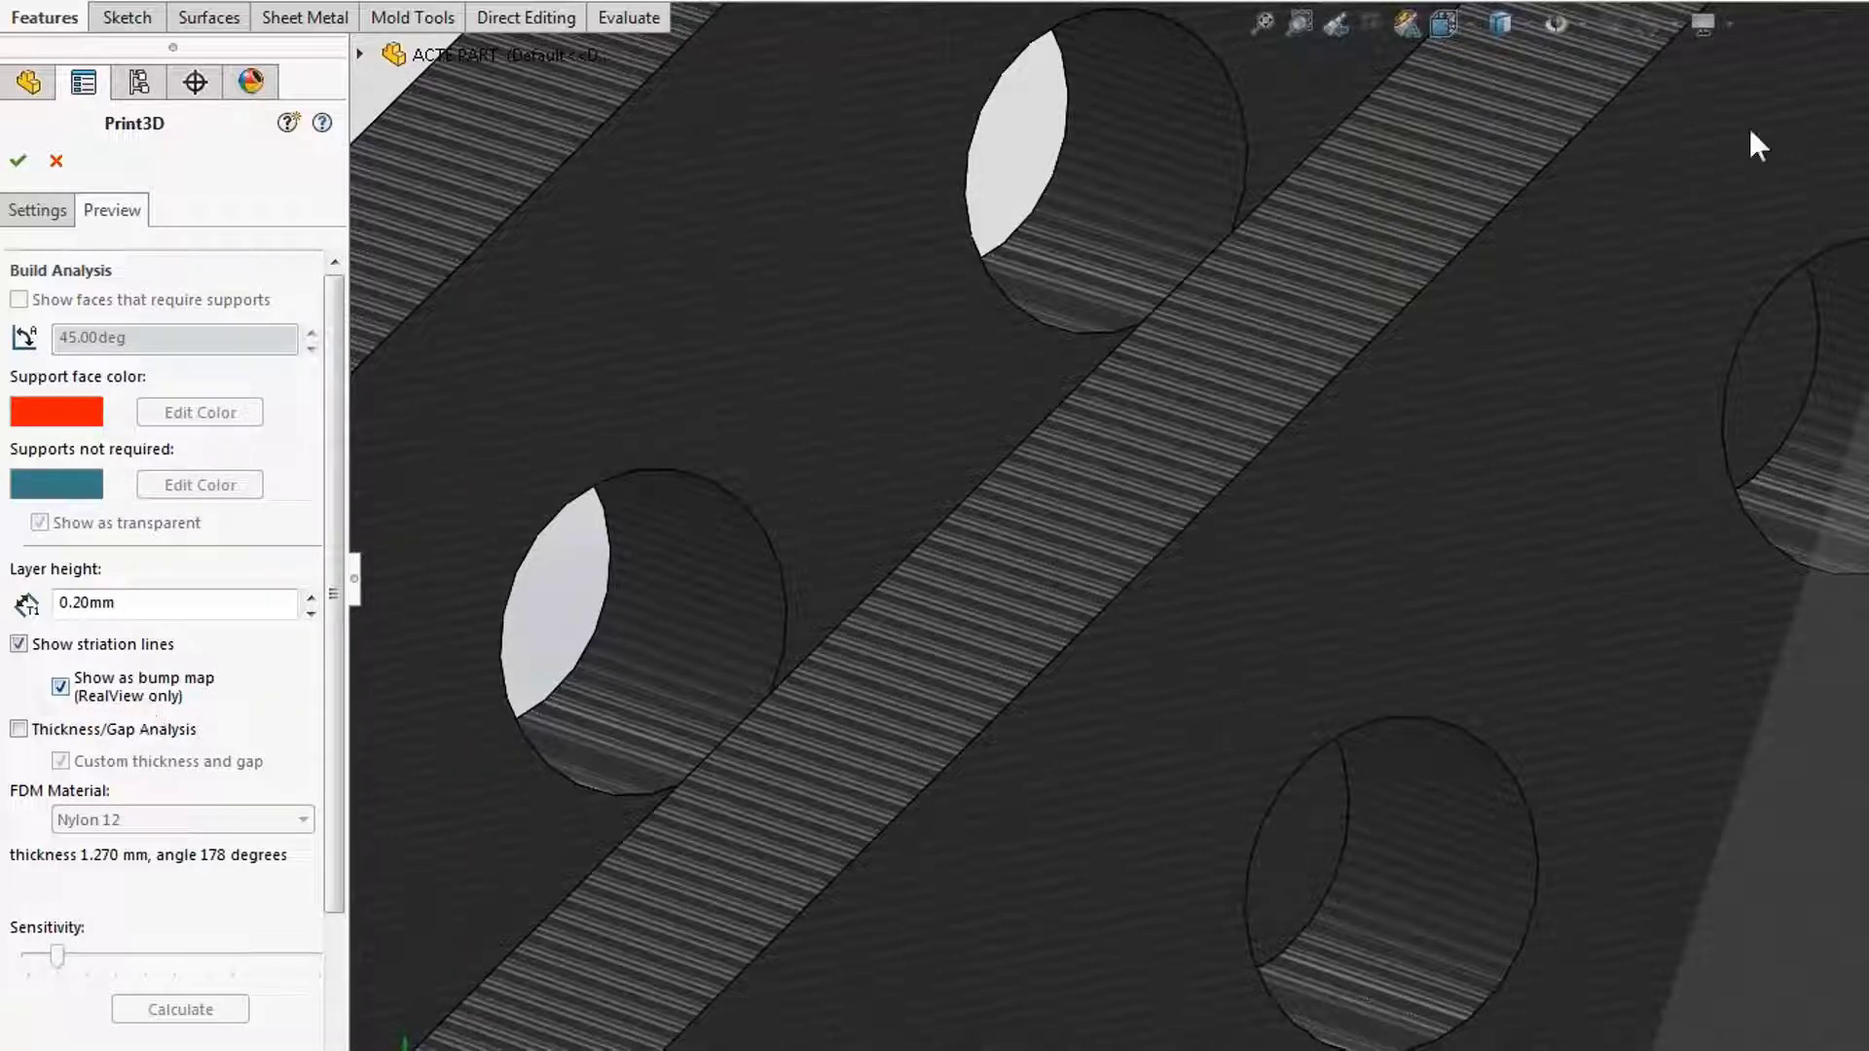
Inspect the striation lines inside an arm hole, and set the layer height to 0.10 mm.
{"action": "left_click", "coordinate": [1703, 22]}
{"action": "middle_click_drag", "start_coordinate": [1422, 876], "coordinate": [1353, 911]}
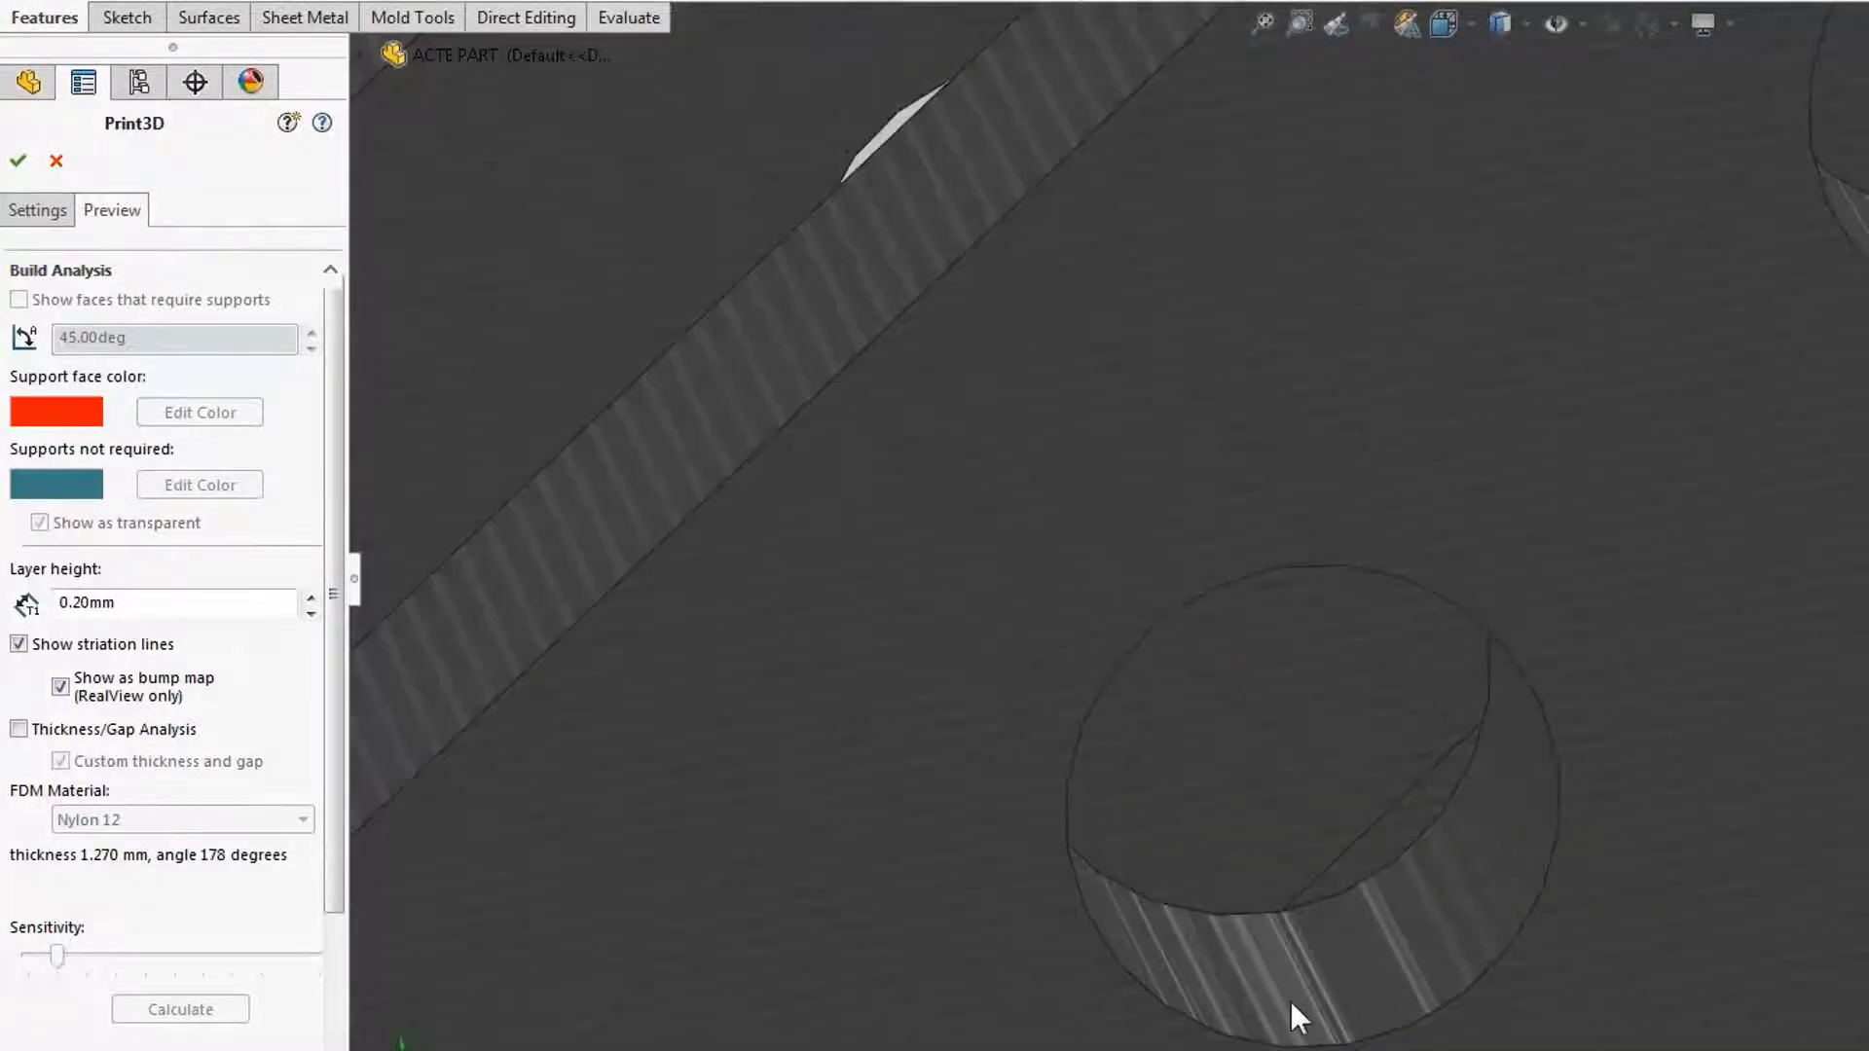
{"action": "scroll", "coordinate": [1289, 1001], "scroll_direction": "down", "scroll_amount": 5}
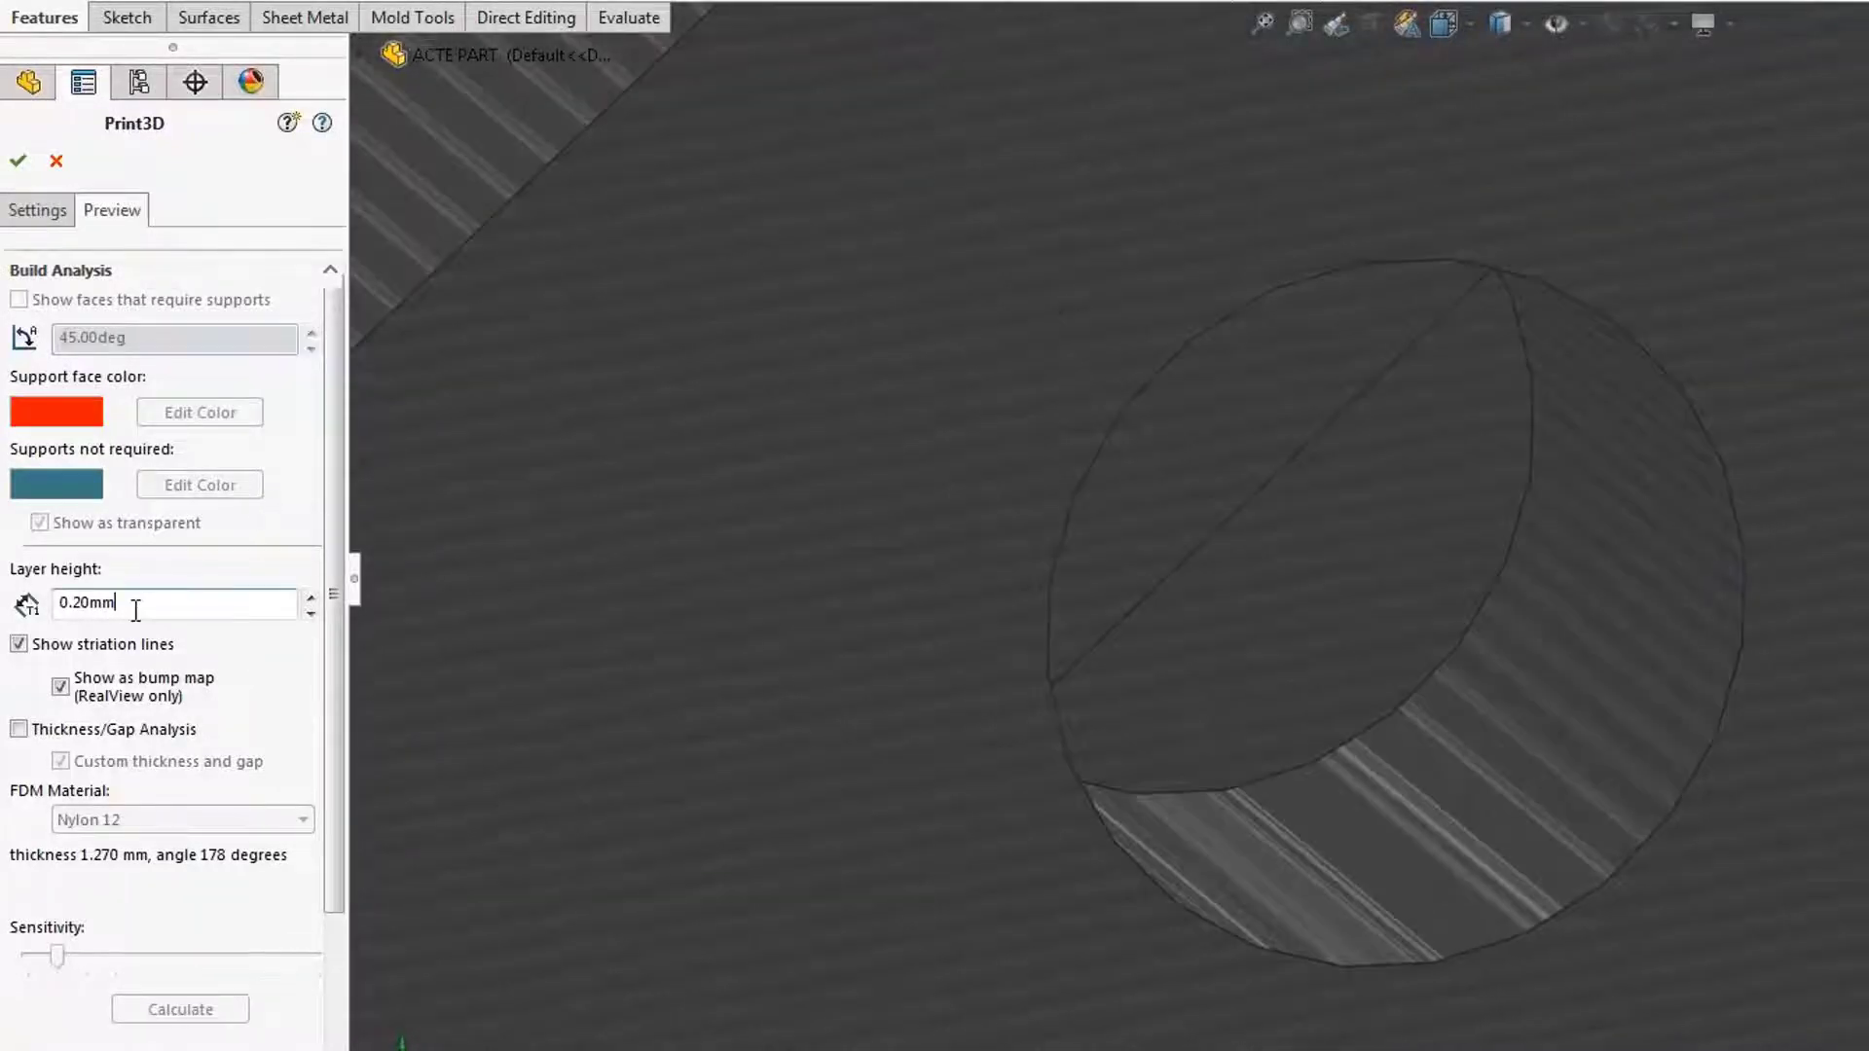
{"action": "left_click_drag", "start_coordinate": [134, 610], "coordinate": [38, 610]}
{"action": "type", "text": ".1"}
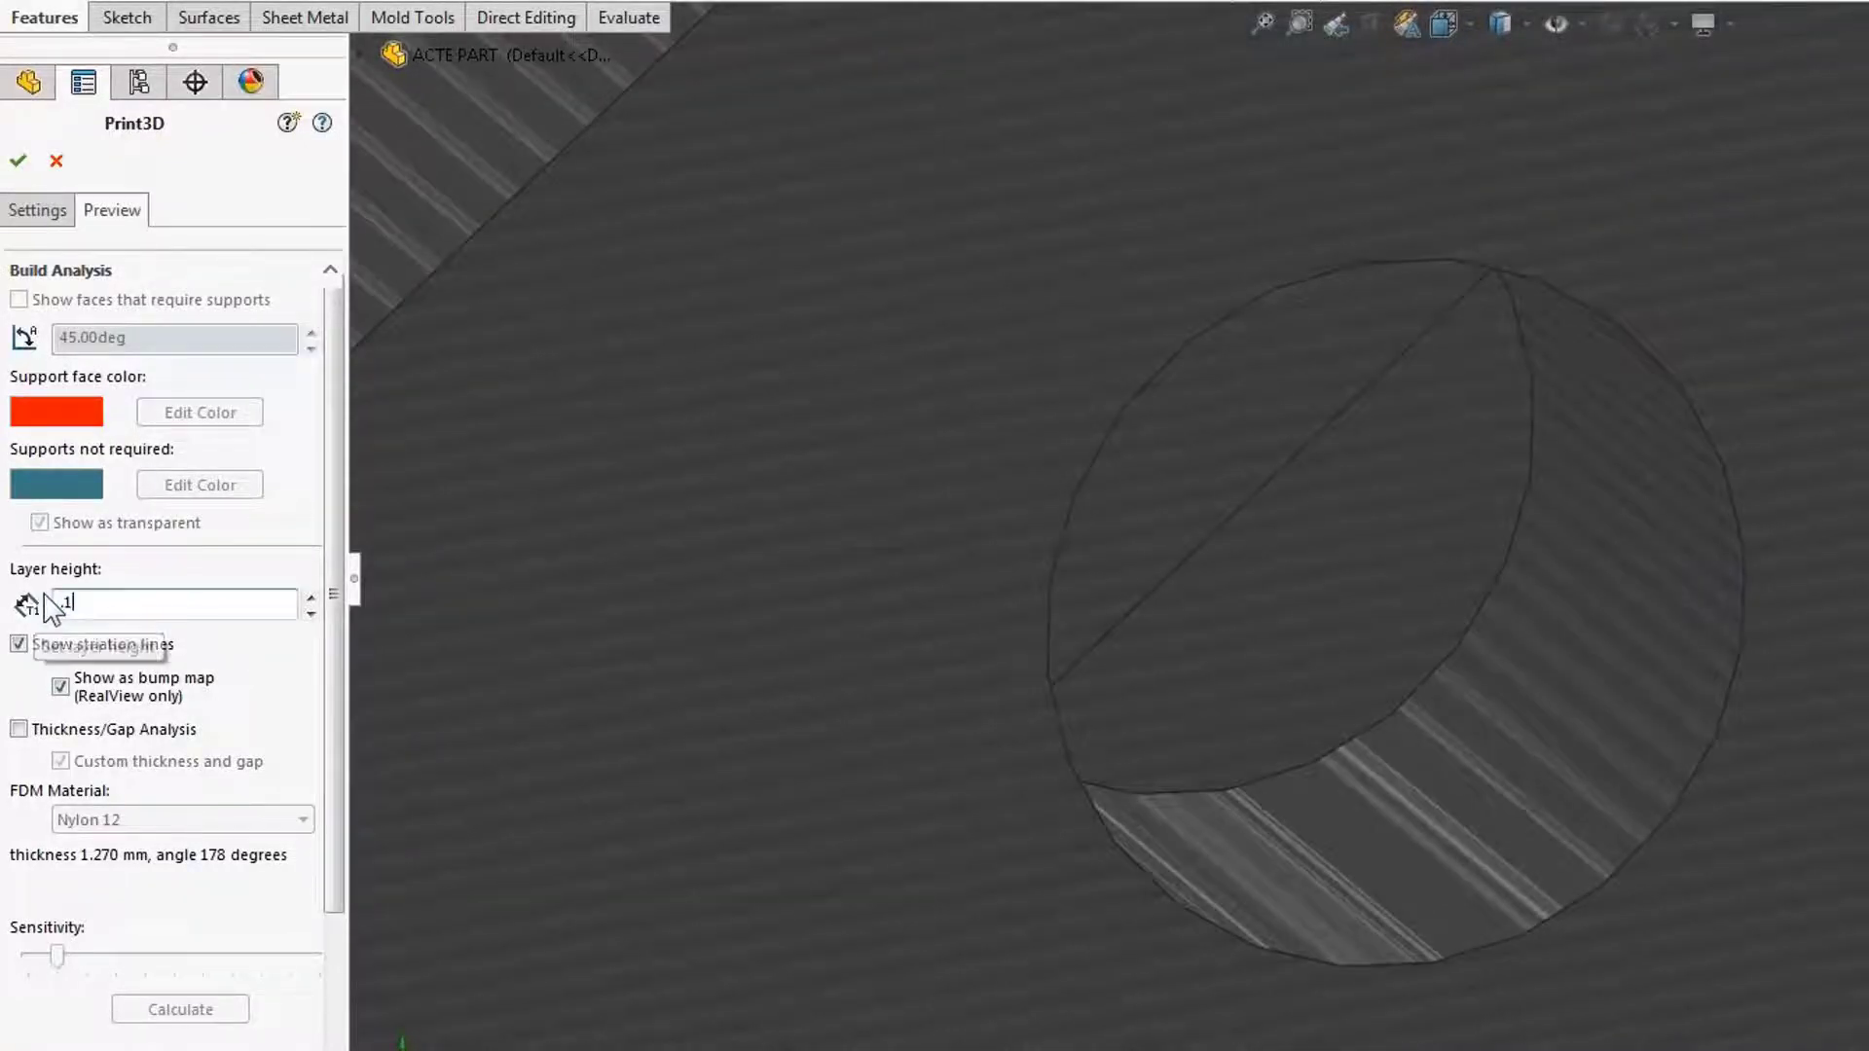
{"action": "key", "text": "Return"}
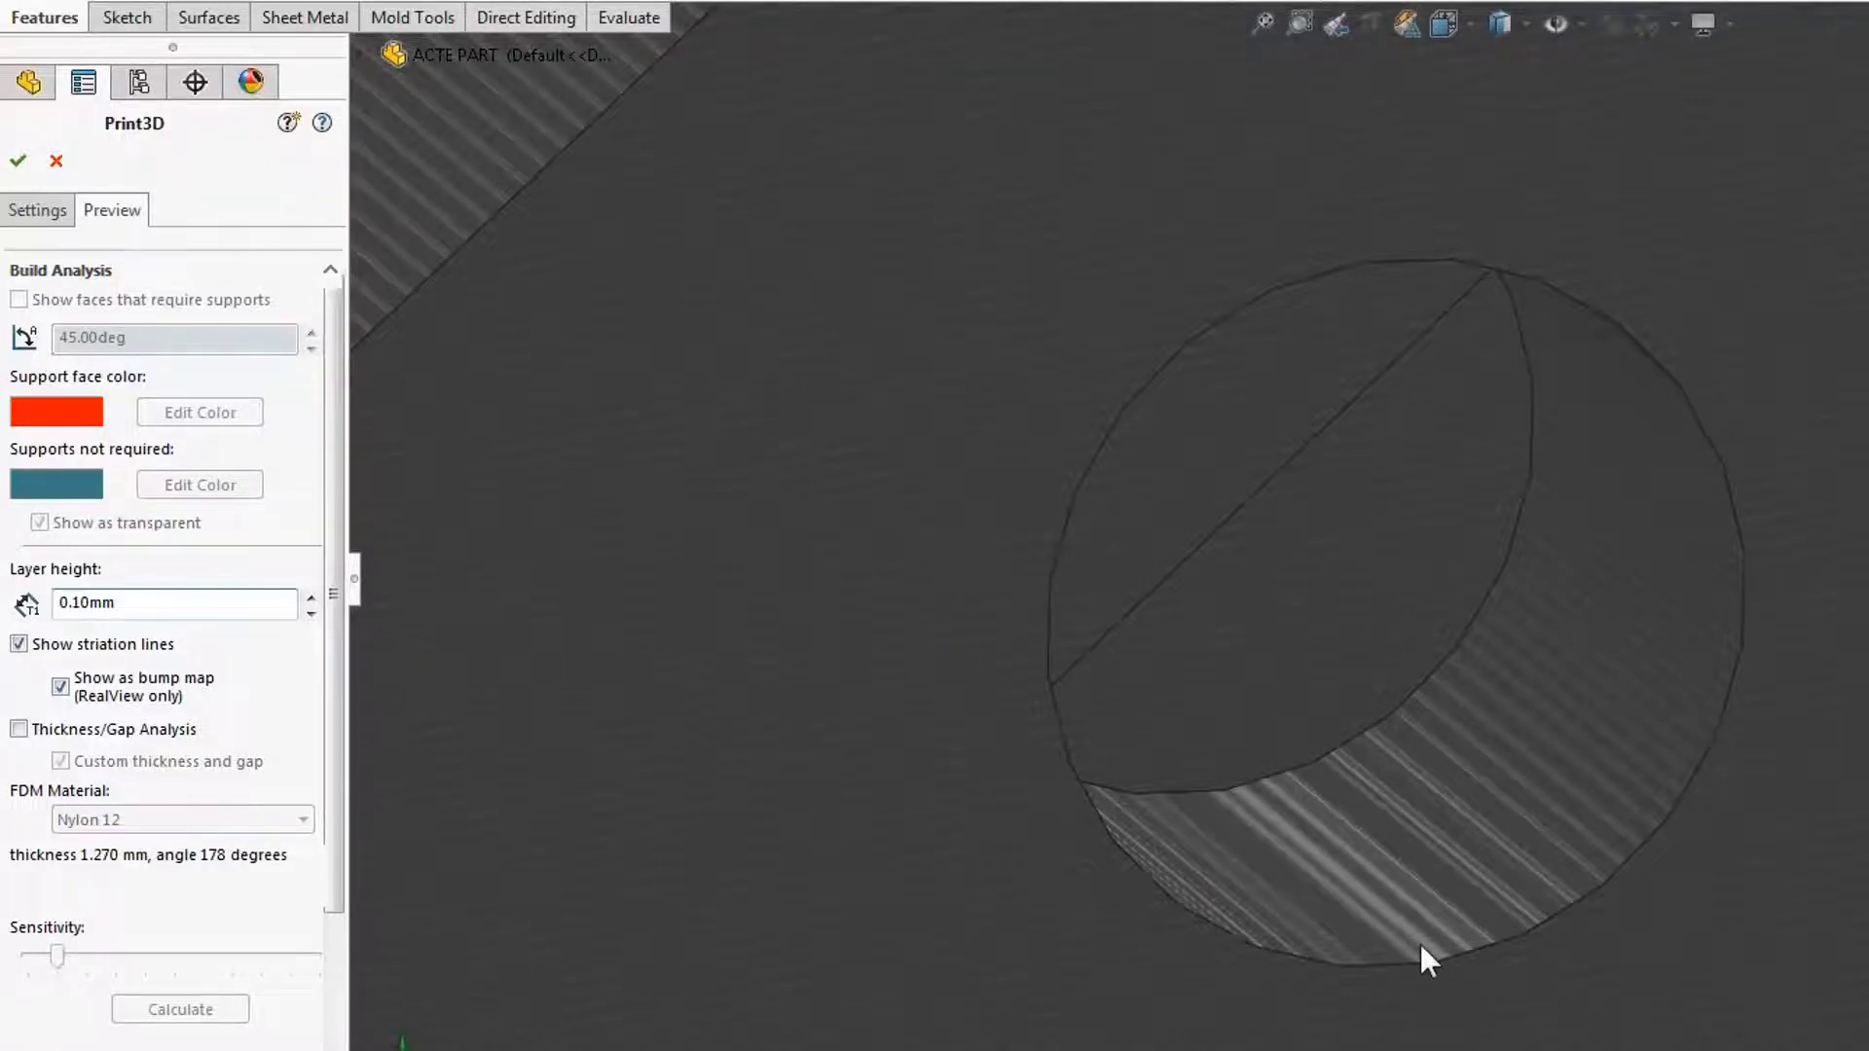
Examine the striation lines on the arm holes and sloped edges at the 0.10 mm layer height.
{"action": "scroll", "coordinate": [1417, 942], "scroll_direction": "down", "scroll_amount": 5}
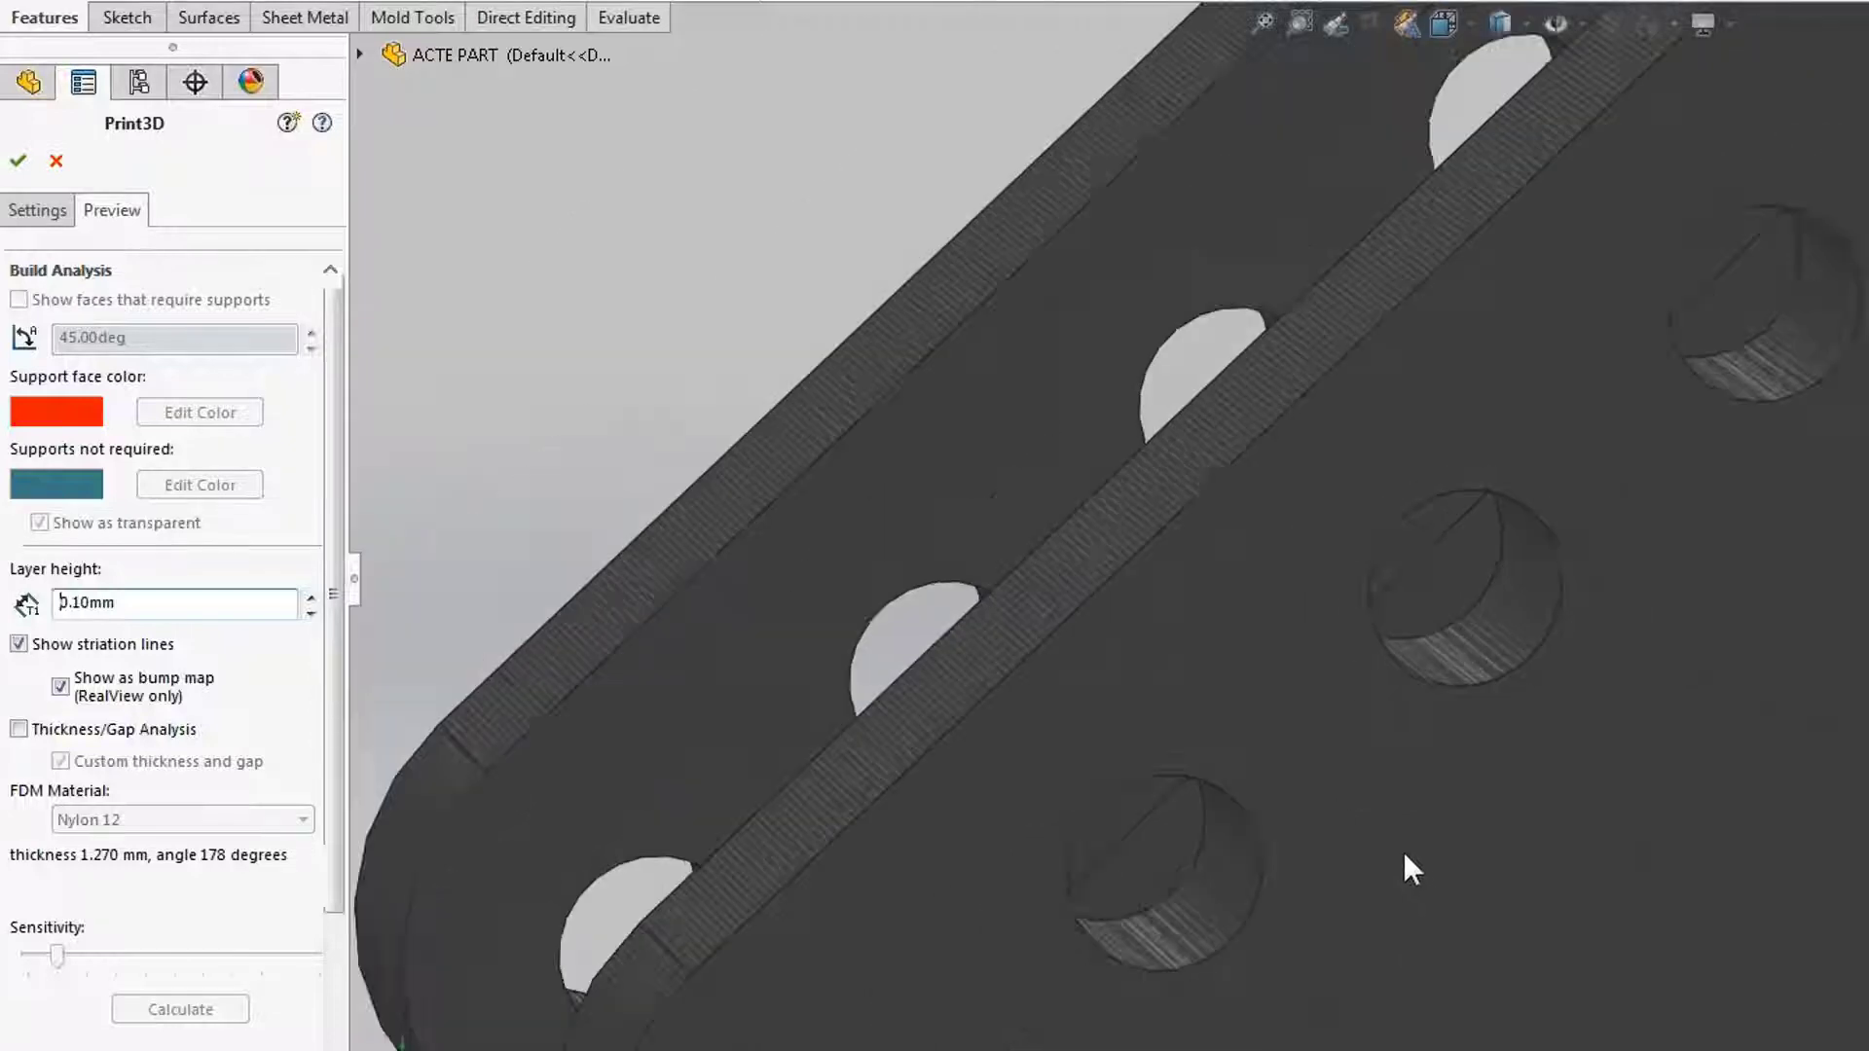
{"action": "scroll", "coordinate": [1403, 853], "scroll_direction": "up", "scroll_amount": 2}
{"action": "scroll", "coordinate": [1702, 432], "scroll_direction": "down", "scroll_amount": 7}
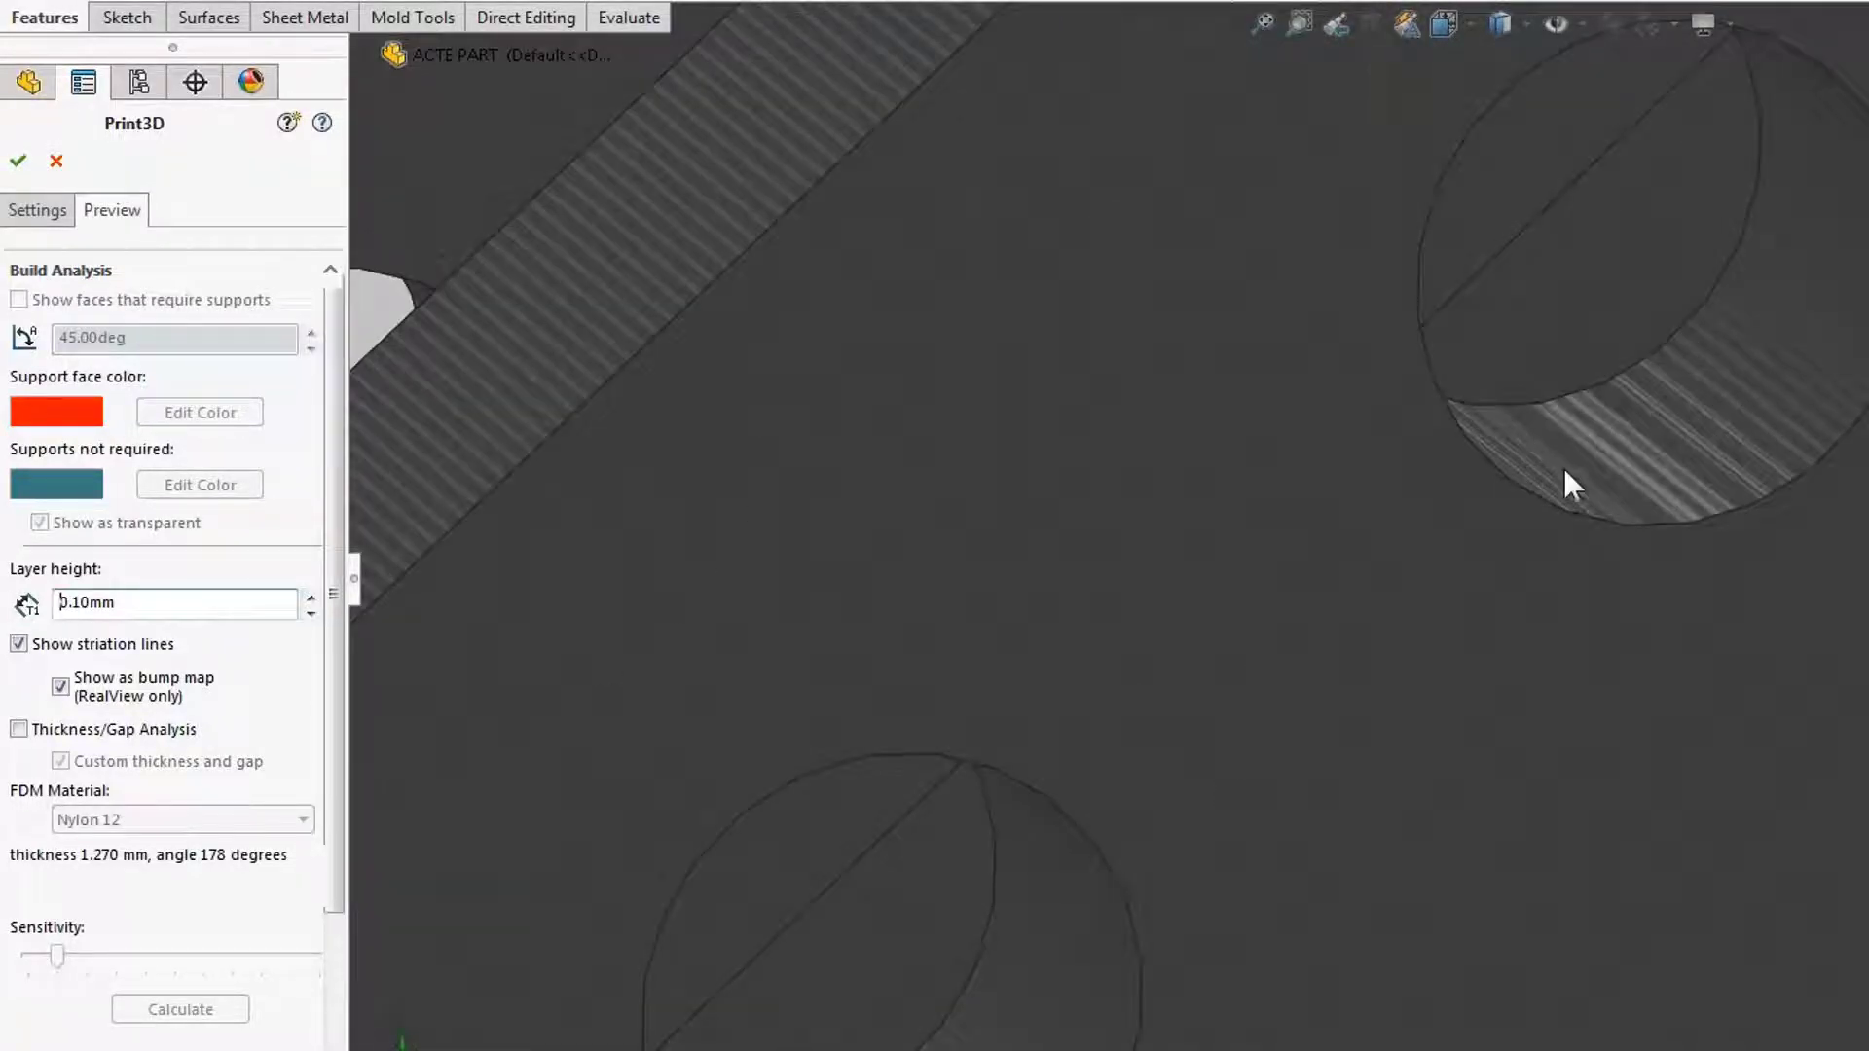
{"action": "scroll", "coordinate": [1514, 520], "scroll_direction": "up", "scroll_amount": 8}
{"action": "scroll", "coordinate": [1820, 136], "scroll_direction": "down", "scroll_amount": 10}
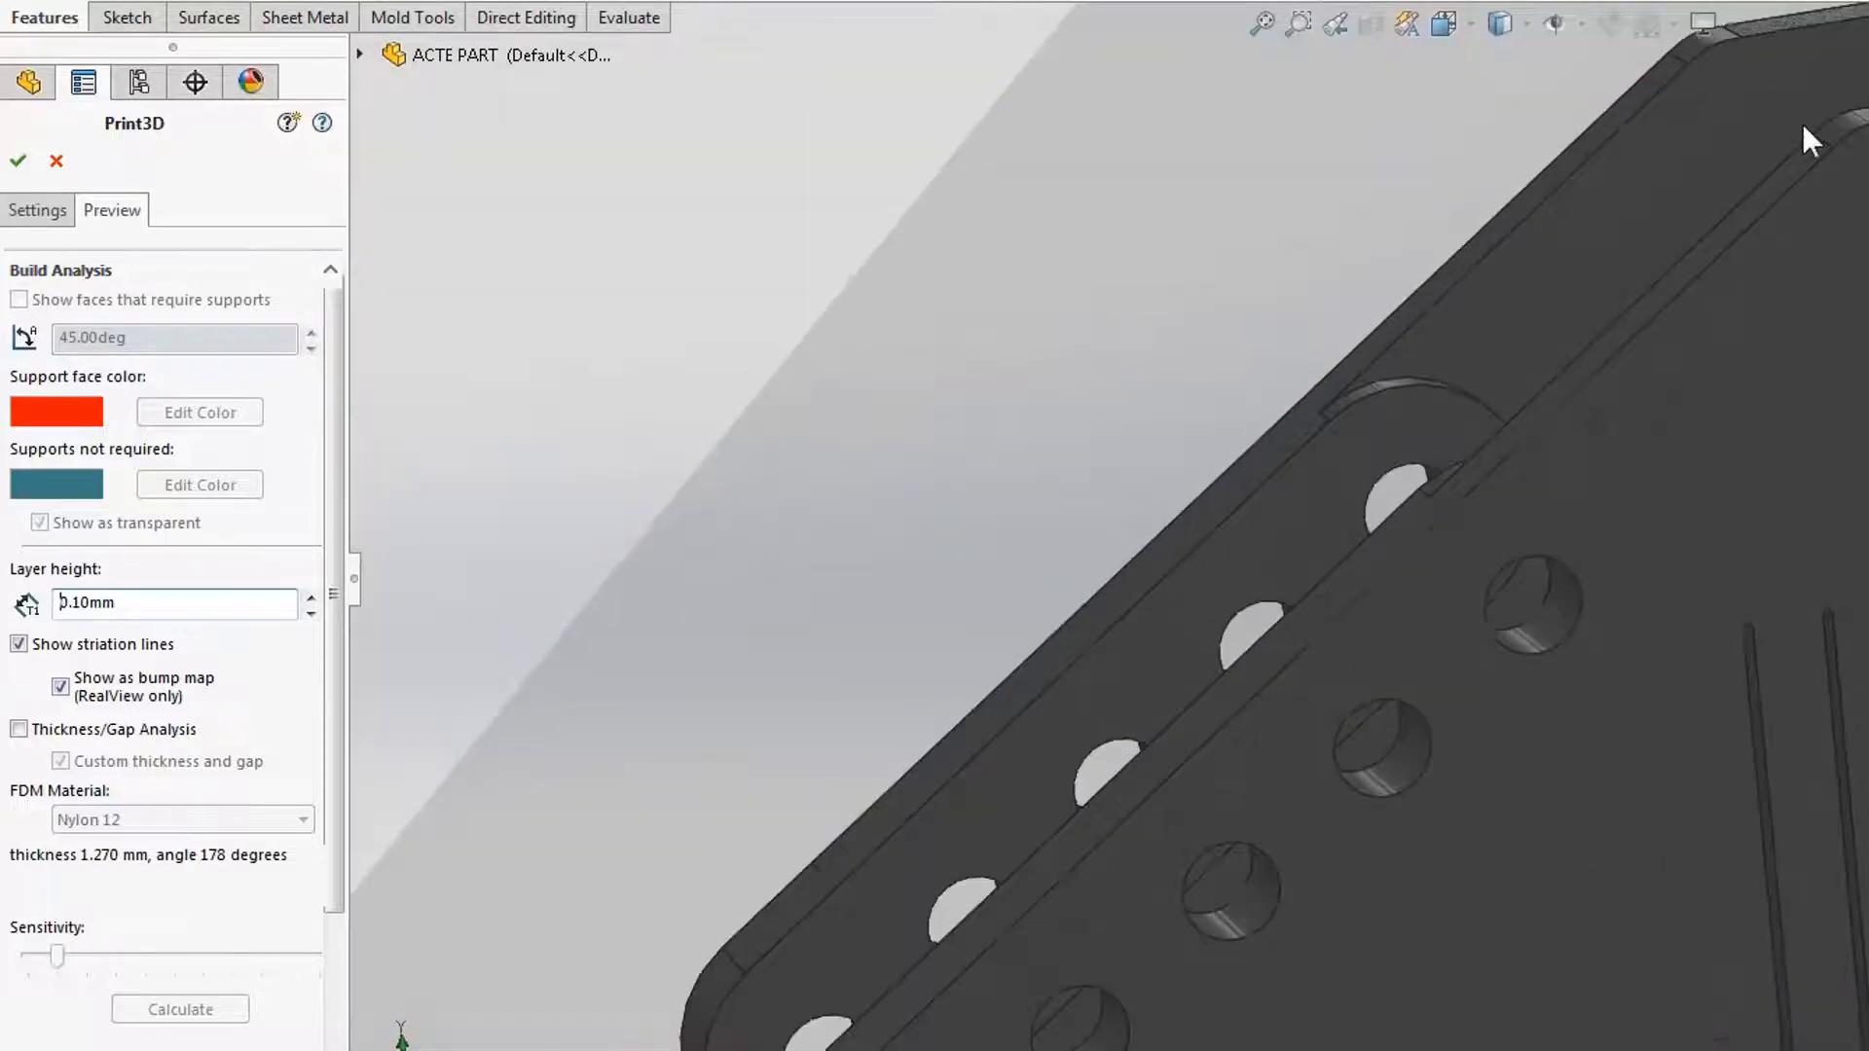
{"action": "scroll", "coordinate": [1645, 352], "scroll_direction": "down", "scroll_amount": 3}
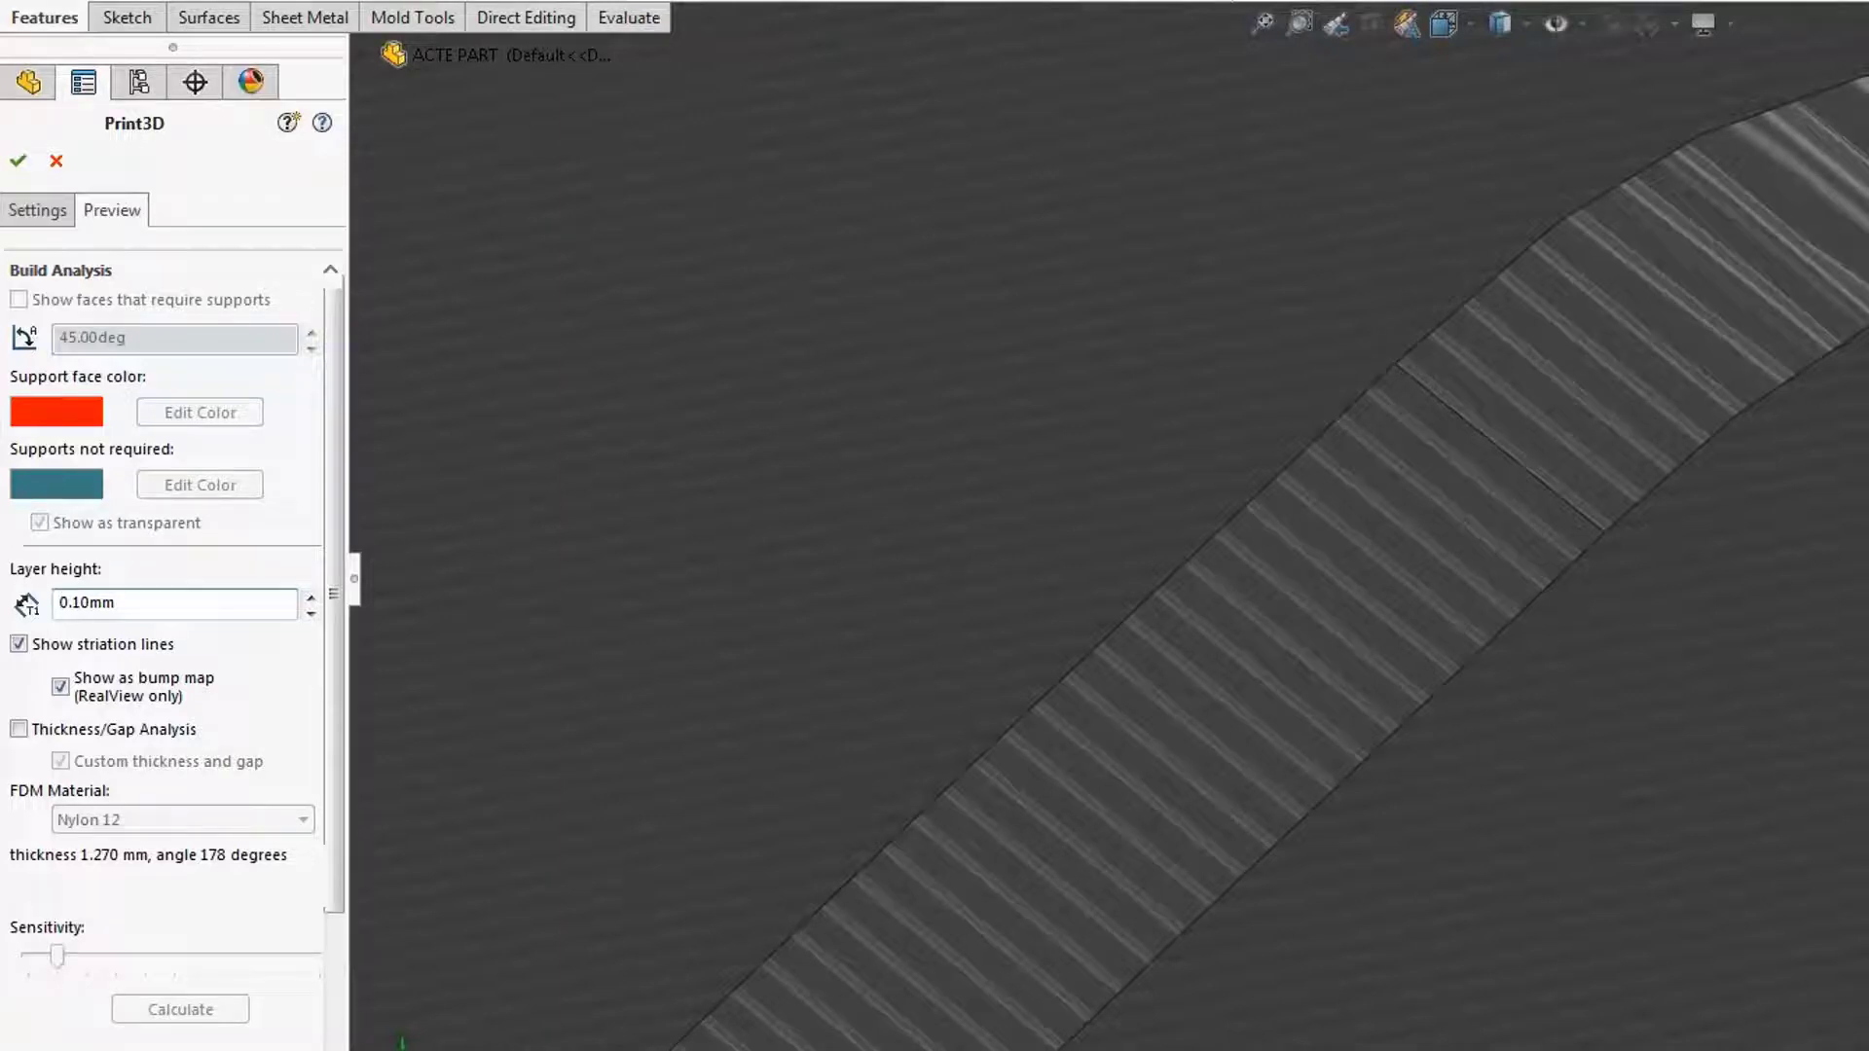
{"action": "scroll", "coordinate": [1495, 584], "scroll_direction": "up", "scroll_amount": 5}
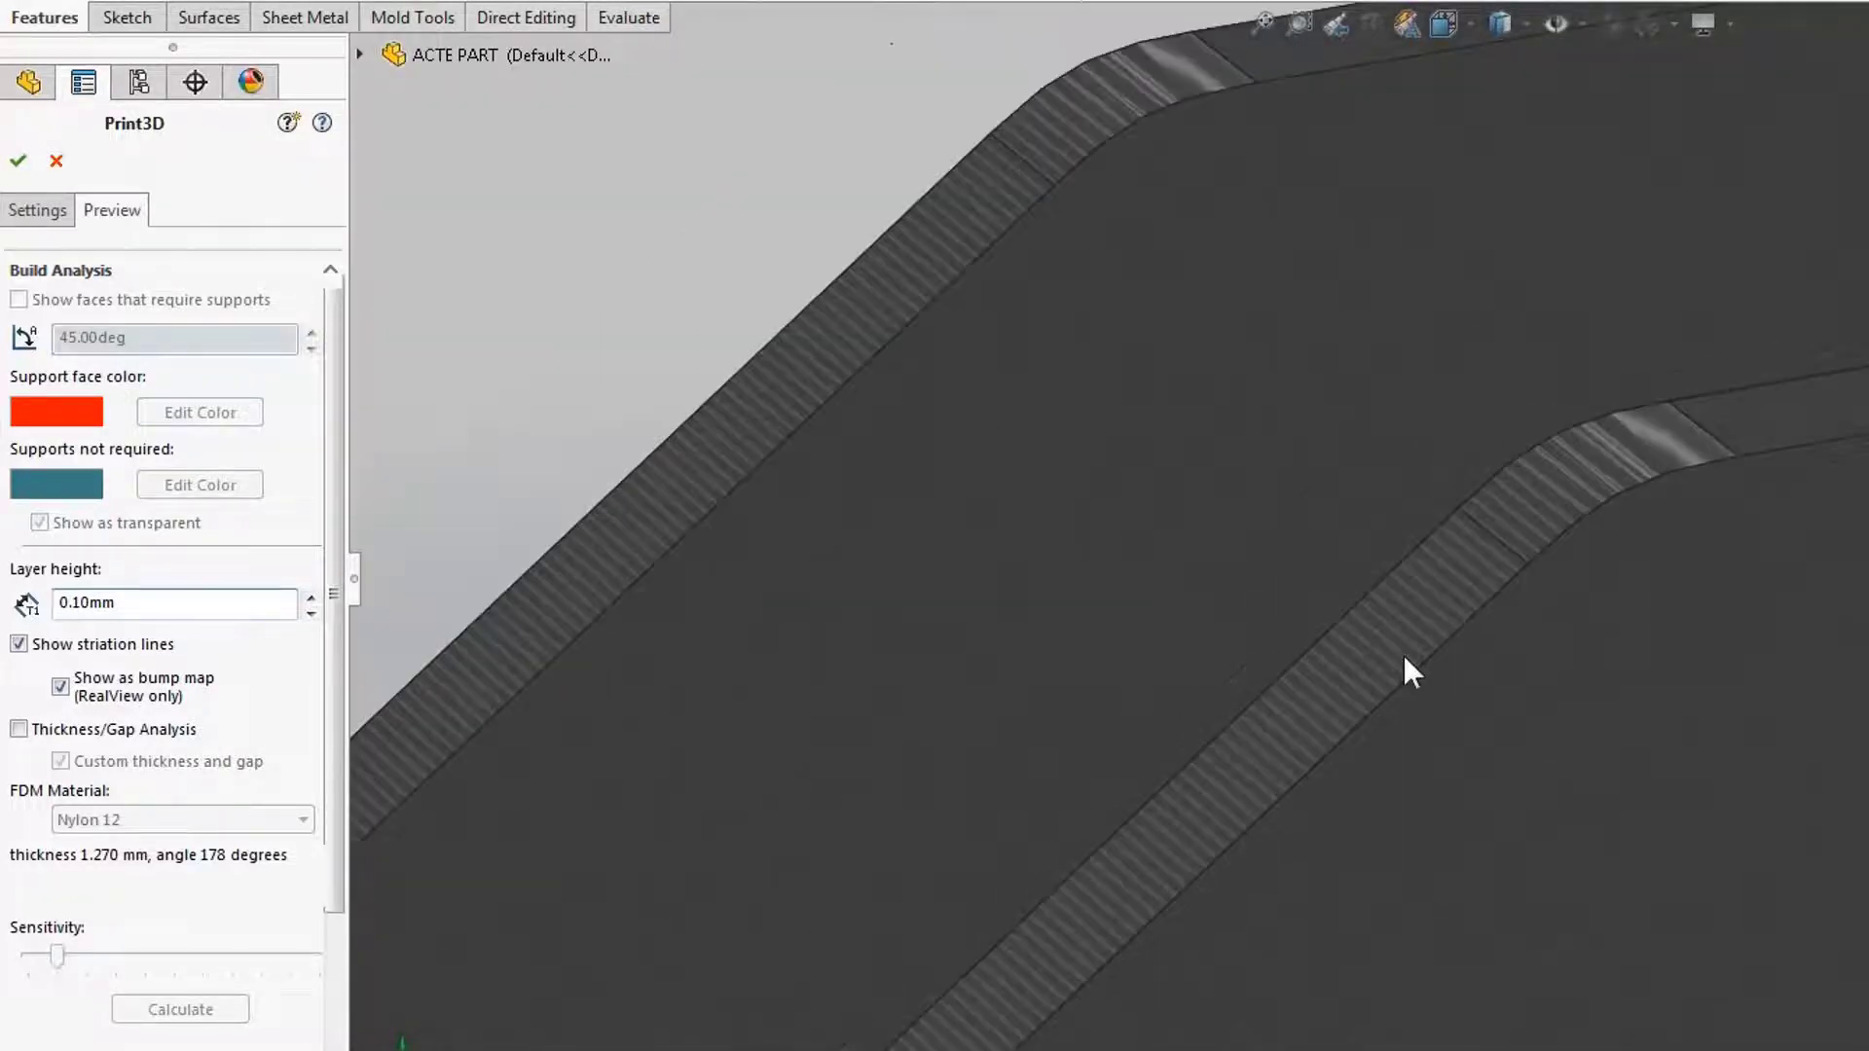
Set the layer height to 0.05 mm.
{"action": "left_click_drag", "start_coordinate": [117, 602], "coordinate": [9, 615]}
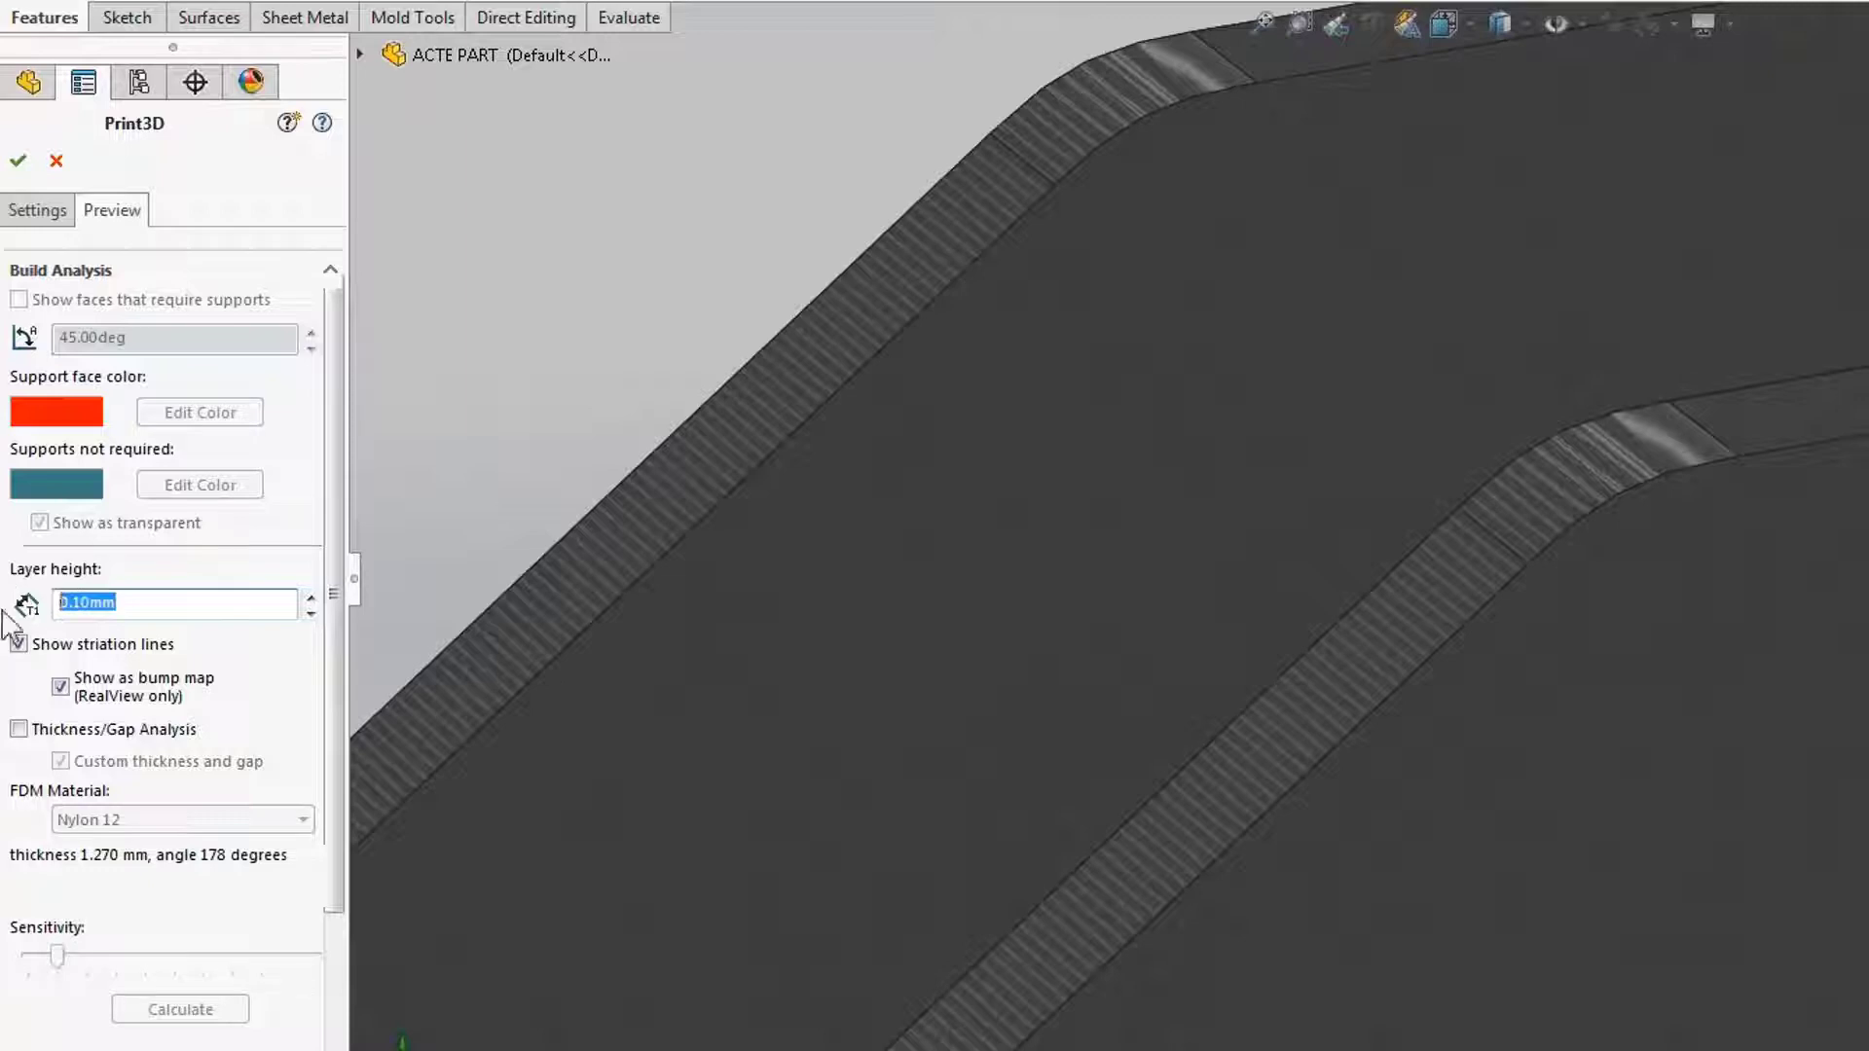
{"action": "type", "text": ".05"}
{"action": "key", "text": "Return"}
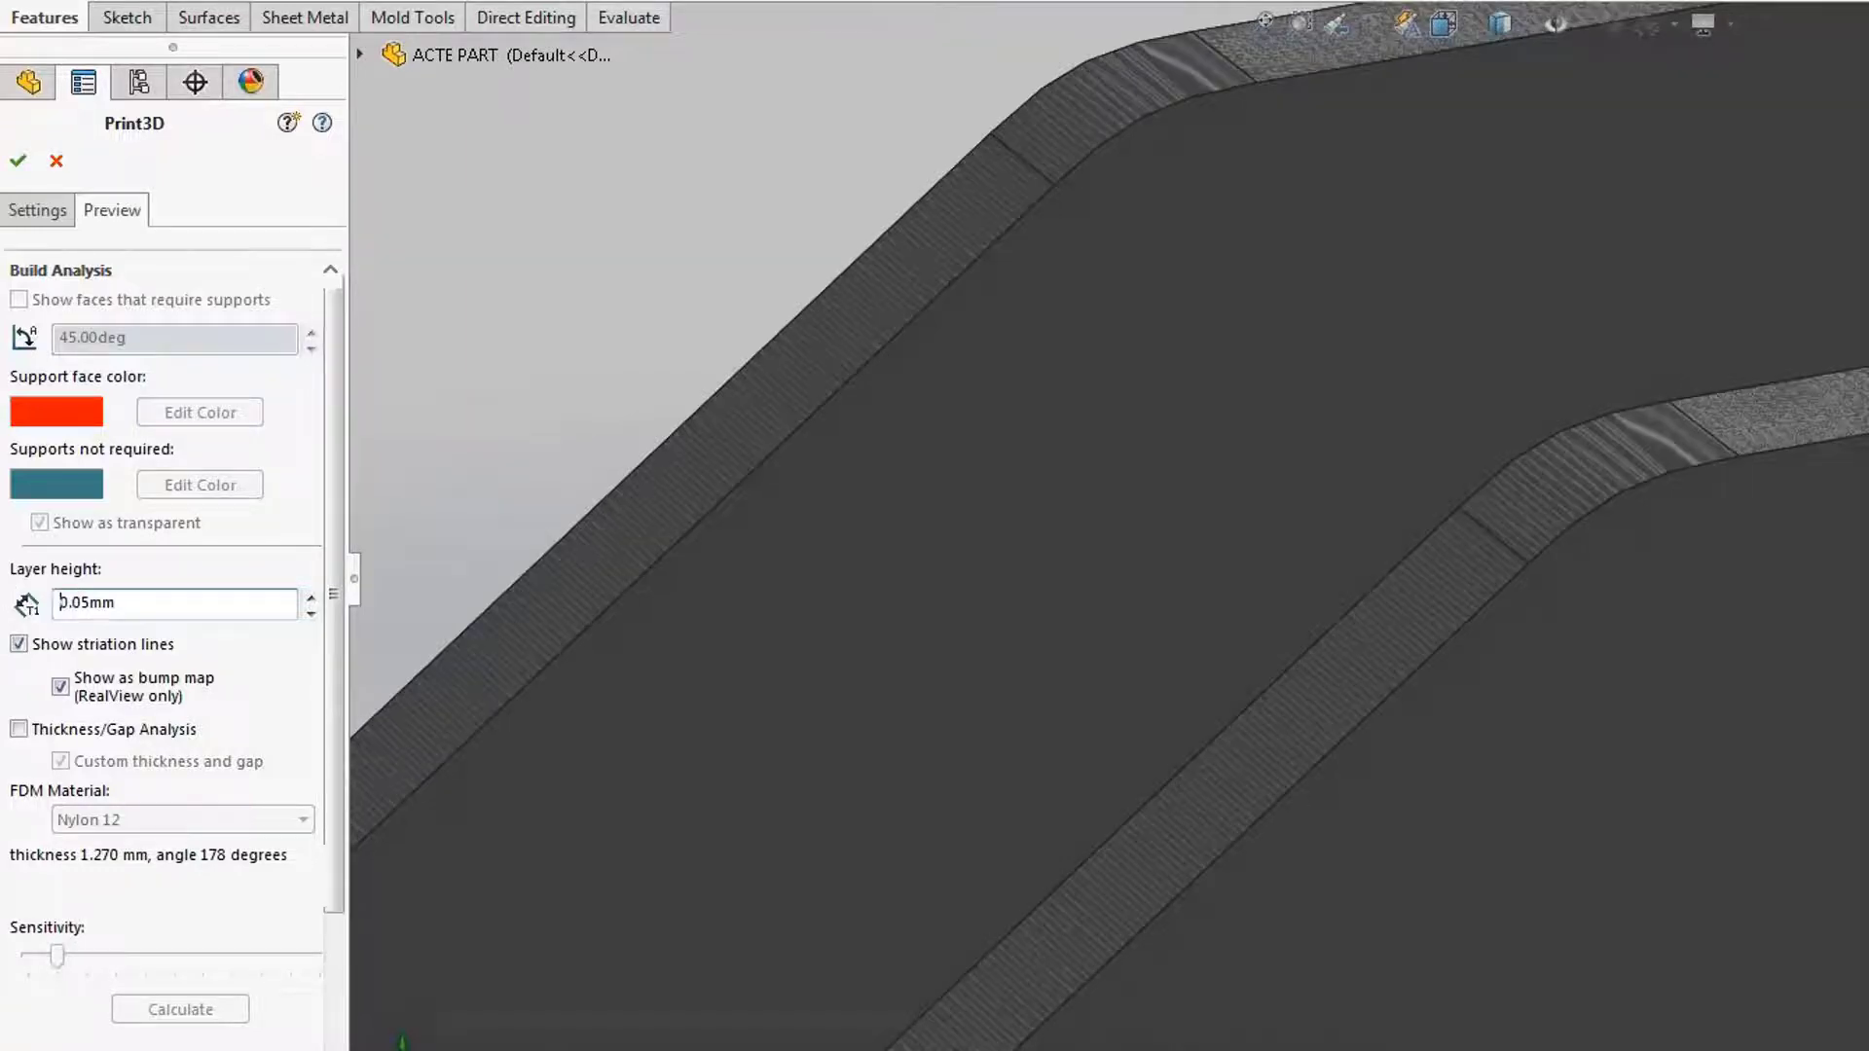
Examine how the finer striation lines look on the rounded arm edges and inside the holes.
{"action": "scroll", "coordinate": [1654, 453], "scroll_direction": "down", "scroll_amount": 3}
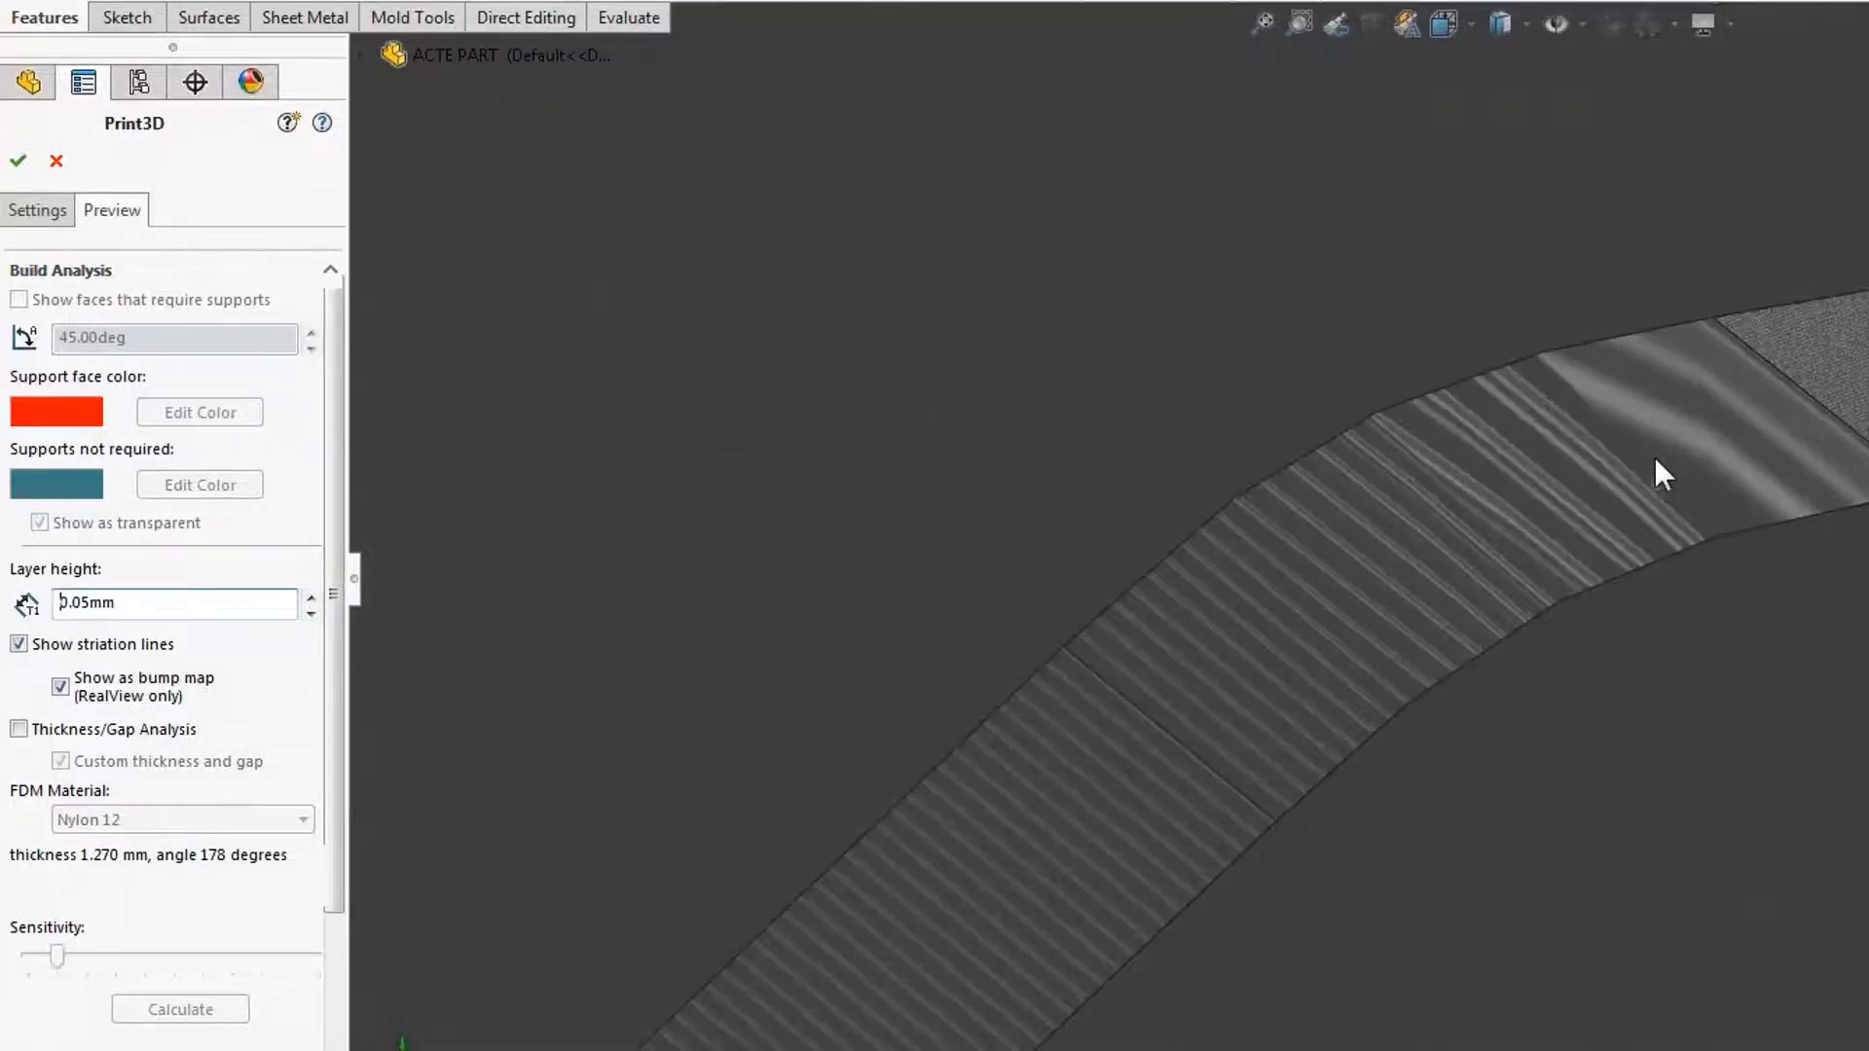
{"action": "scroll", "coordinate": [1180, 906], "scroll_direction": "up", "scroll_amount": 3}
{"action": "scroll", "coordinate": [1186, 909], "scroll_direction": "up", "scroll_amount": 5}
{"action": "scroll", "coordinate": [1137, 988], "scroll_direction": "down", "scroll_amount": 2}
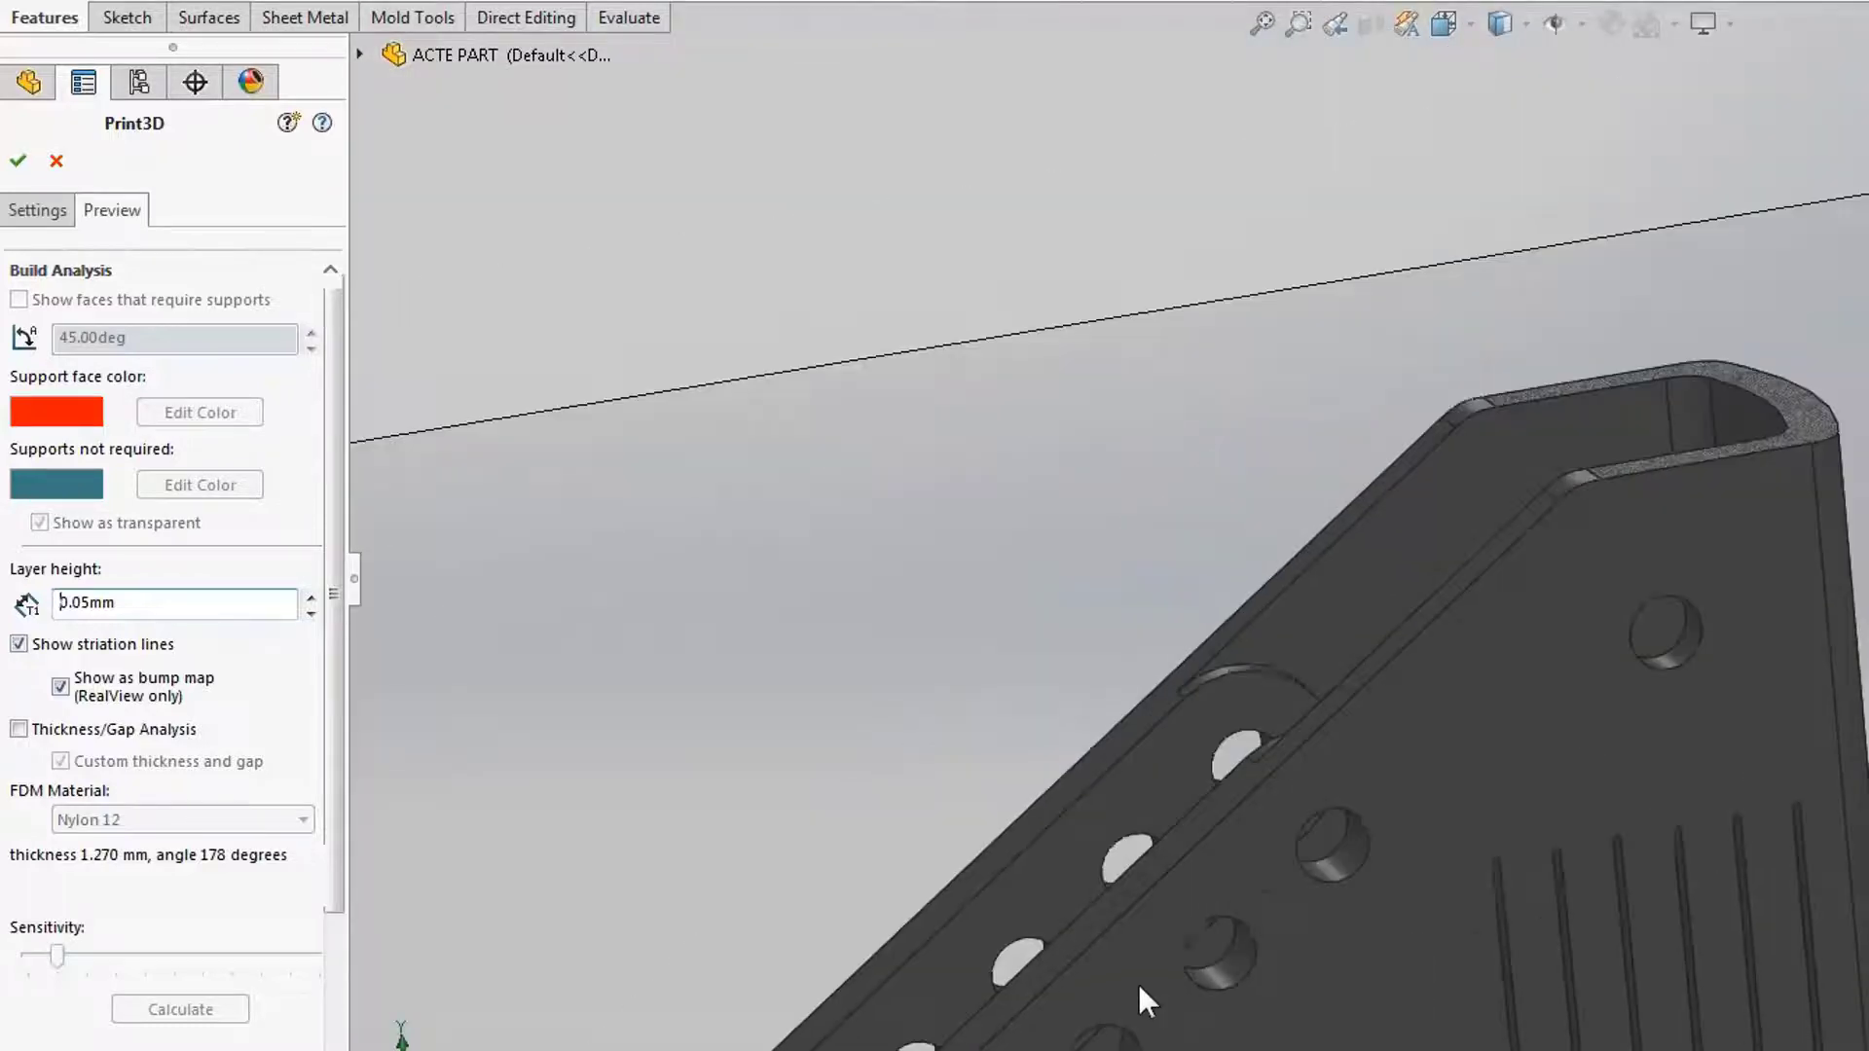
{"action": "scroll", "coordinate": [1596, 744], "scroll_direction": "down", "scroll_amount": 4}
{"action": "scroll", "coordinate": [1596, 744], "scroll_direction": "down", "scroll_amount": 2}
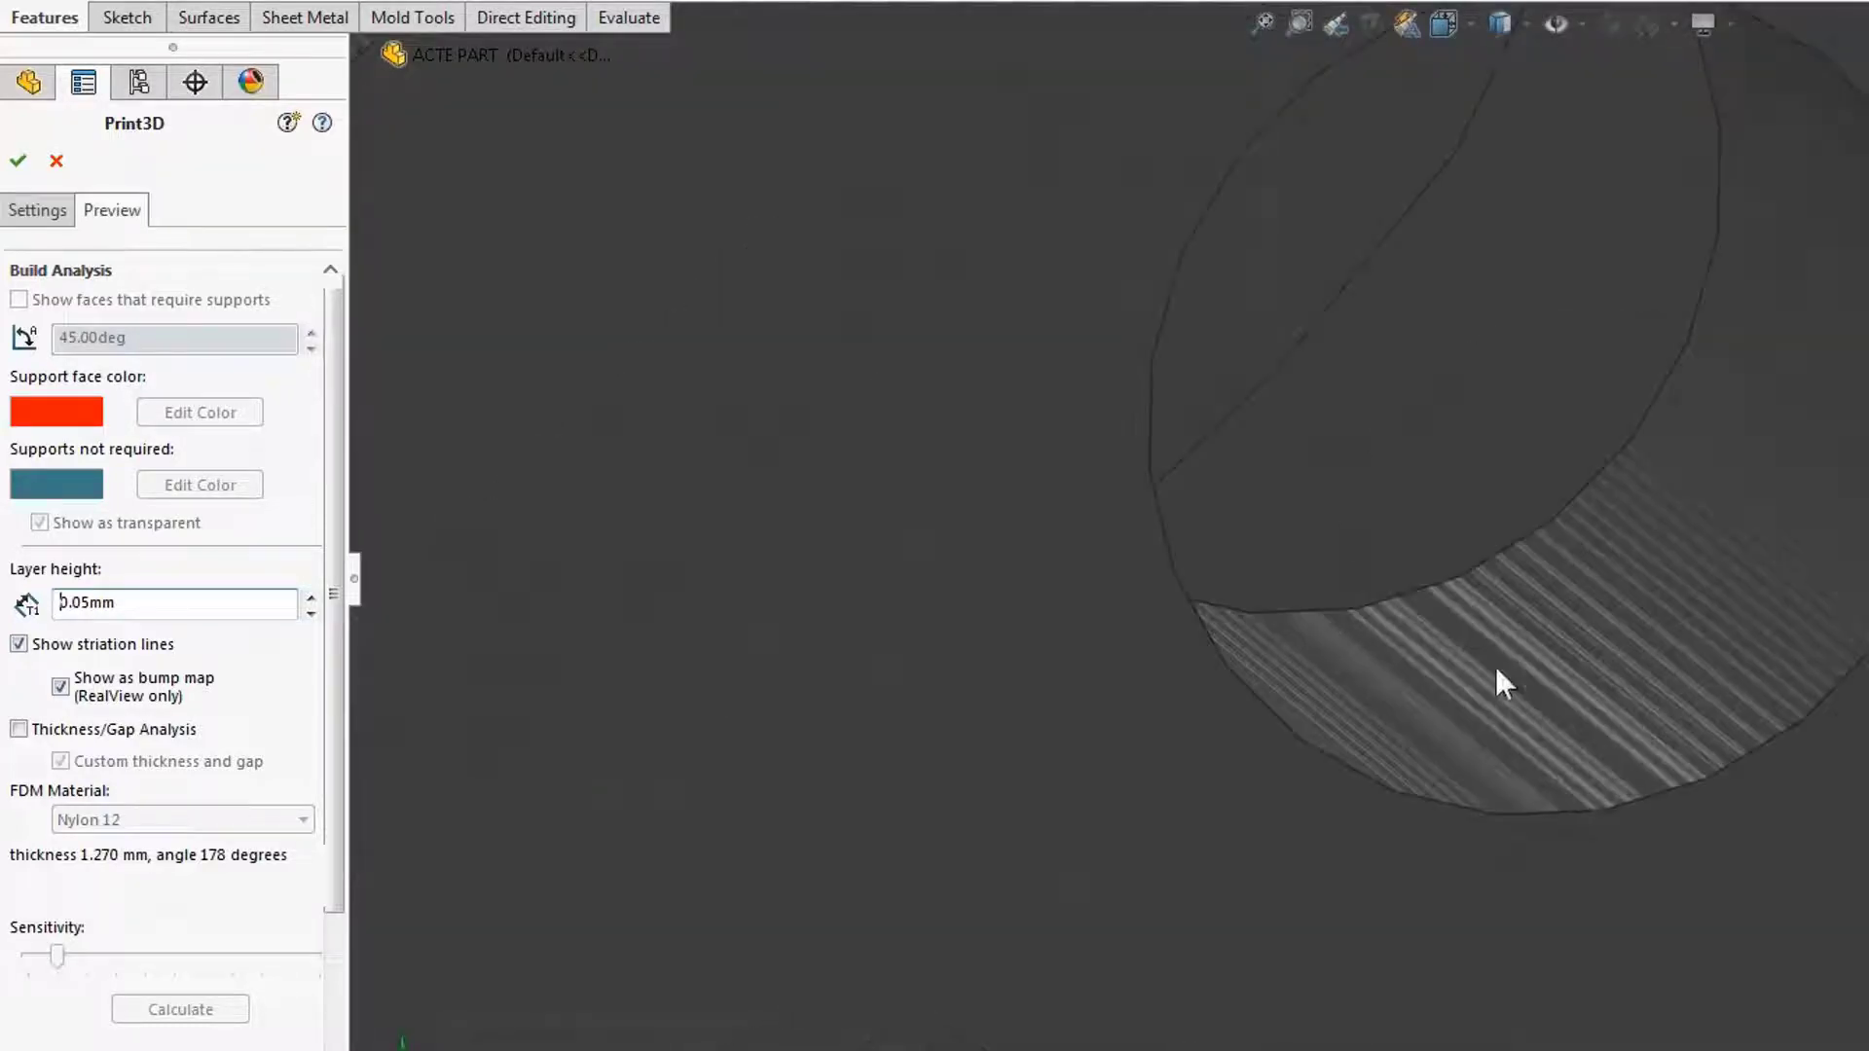
{"action": "scroll", "coordinate": [1437, 703], "scroll_direction": "up", "scroll_amount": 8}
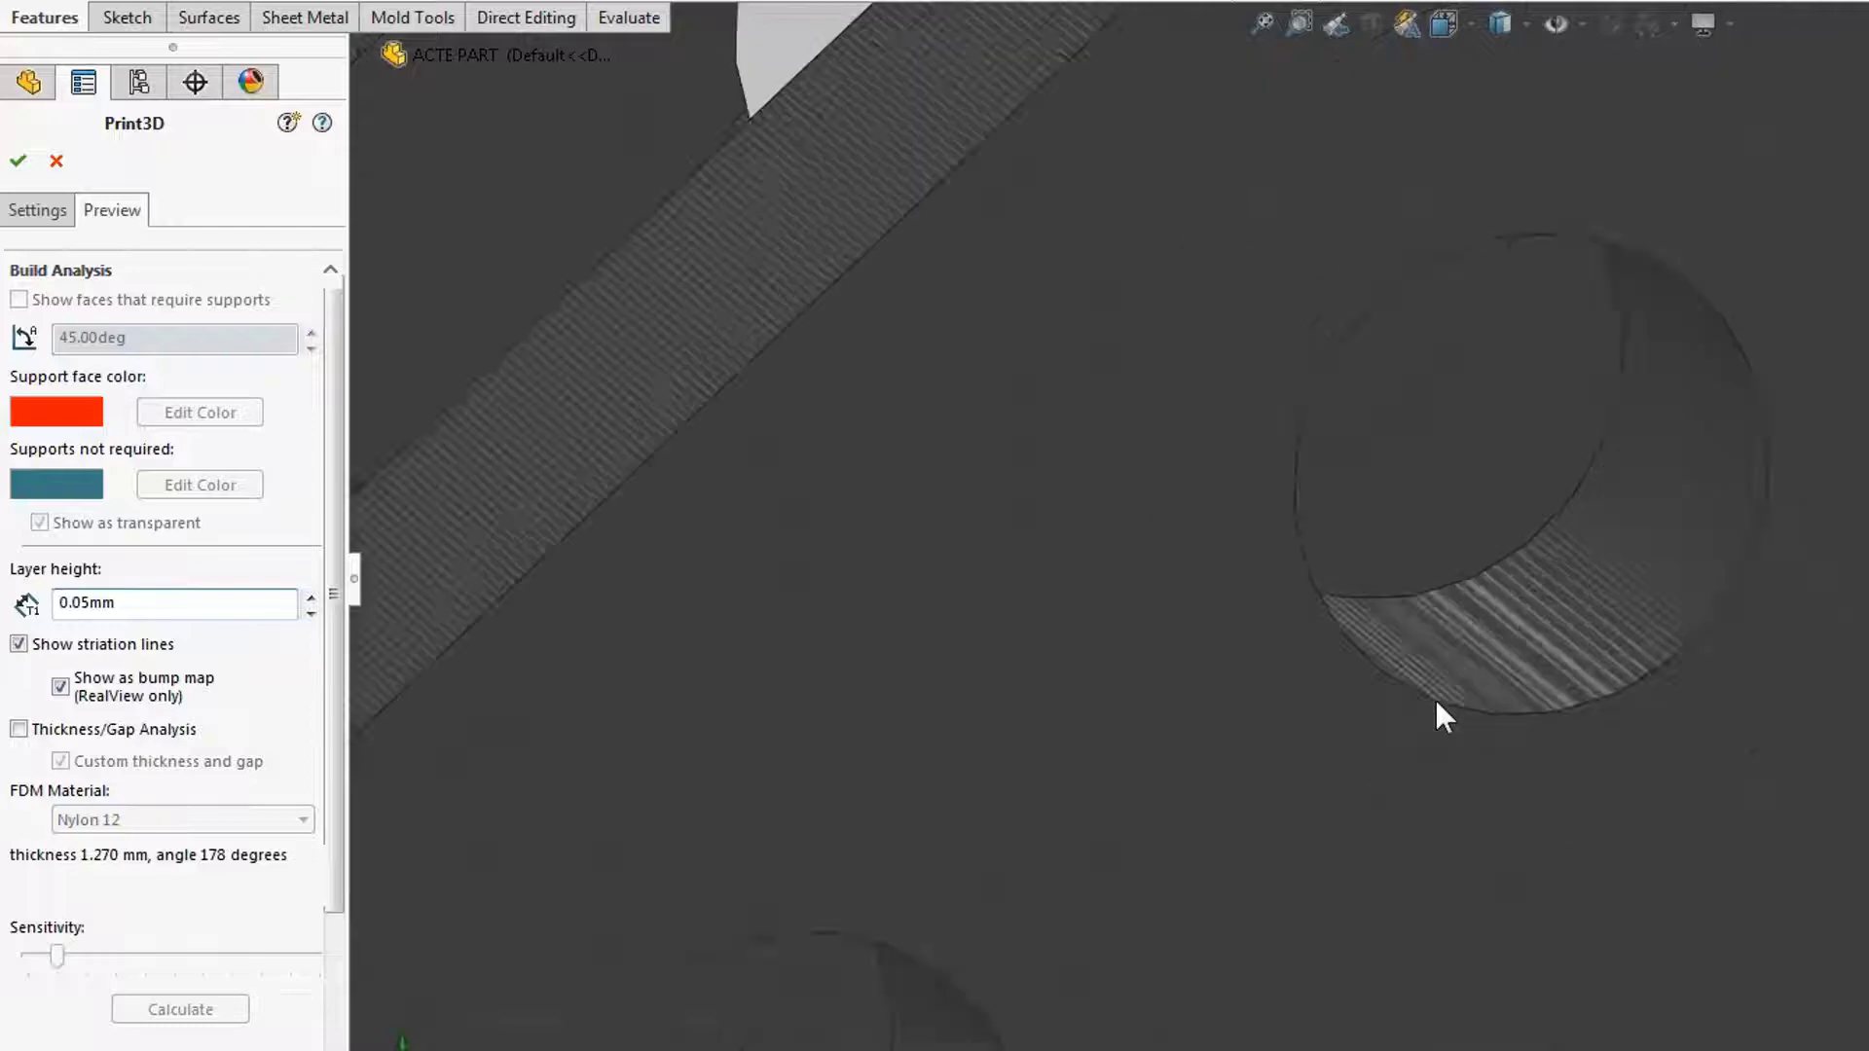
{"action": "scroll", "coordinate": [1439, 704], "scroll_direction": "up", "scroll_amount": 3}
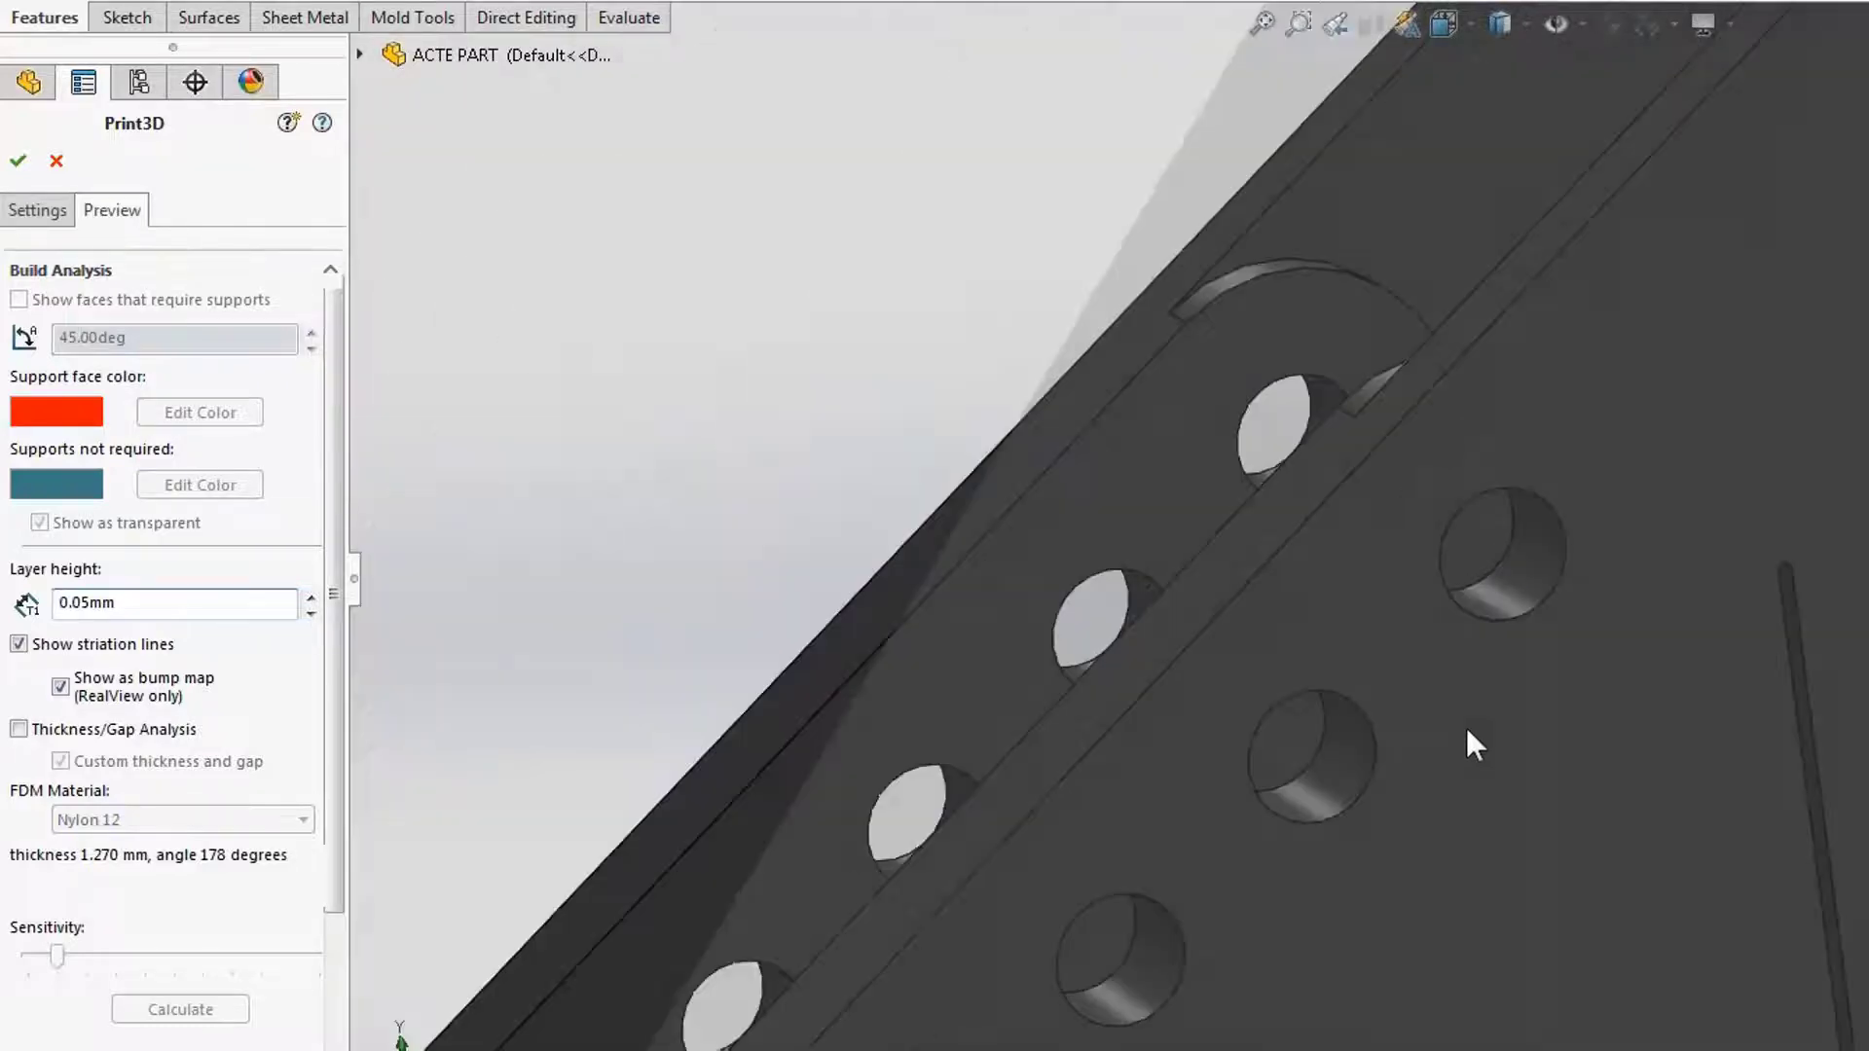
{"action": "scroll", "coordinate": [1552, 724], "scroll_direction": "up", "scroll_amount": 6}
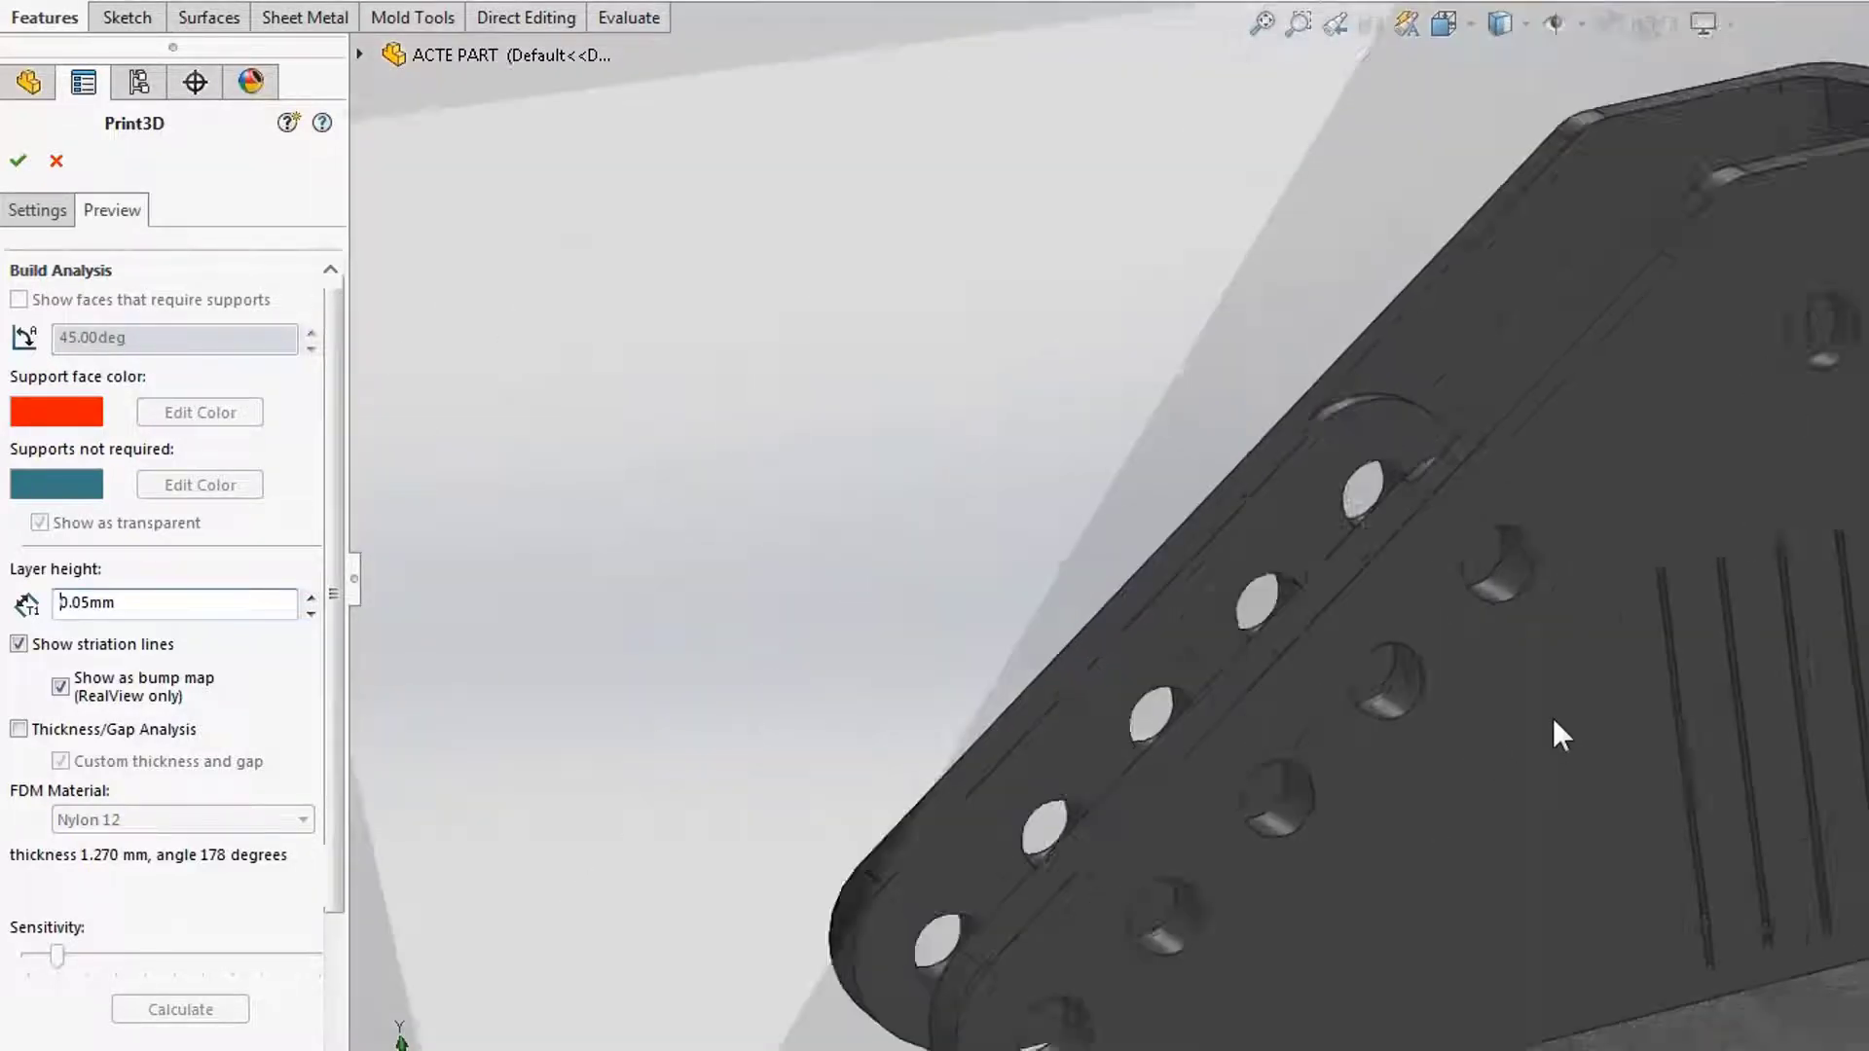
{"action": "scroll", "coordinate": [1485, 563], "scroll_direction": "down", "scroll_amount": 2}
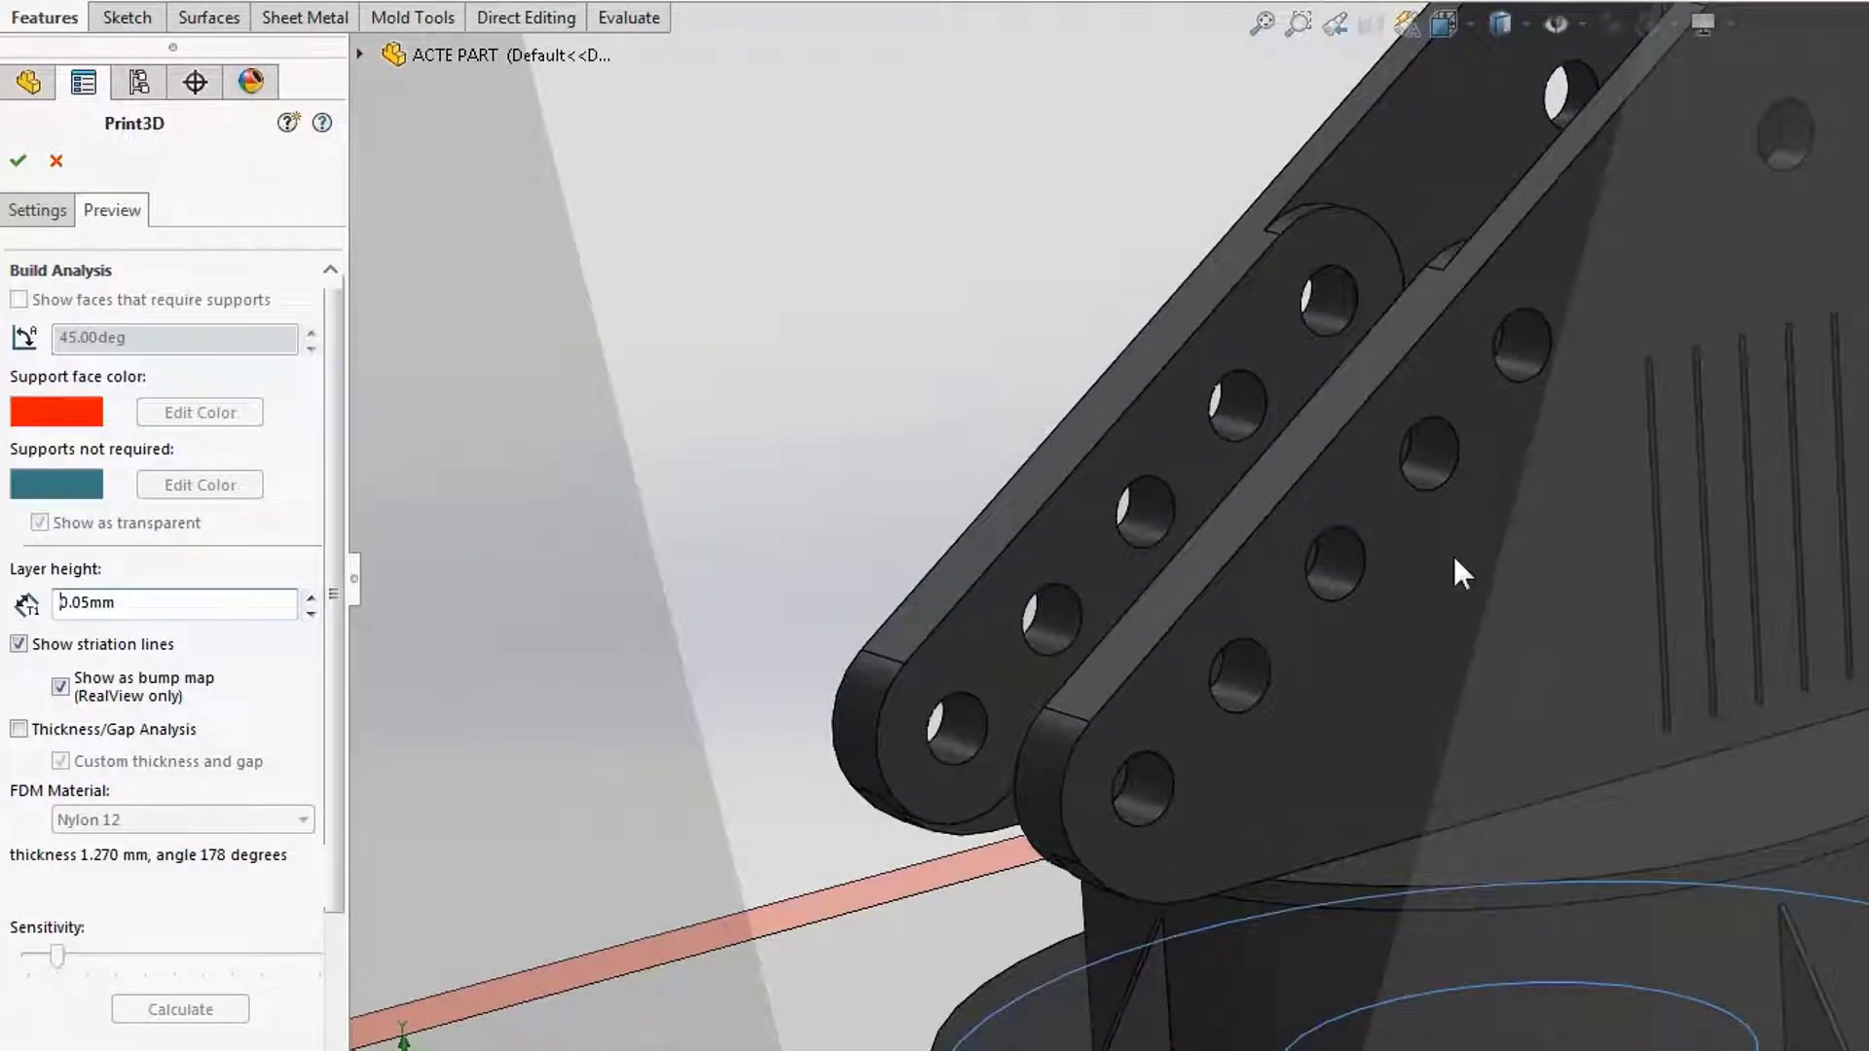
Hide the striation lines and enable the thickness/gap analysis.
{"action": "left_click", "coordinate": [18, 644]}
{"action": "scroll", "coordinate": [1216, 754], "scroll_direction": "down", "scroll_amount": 2}
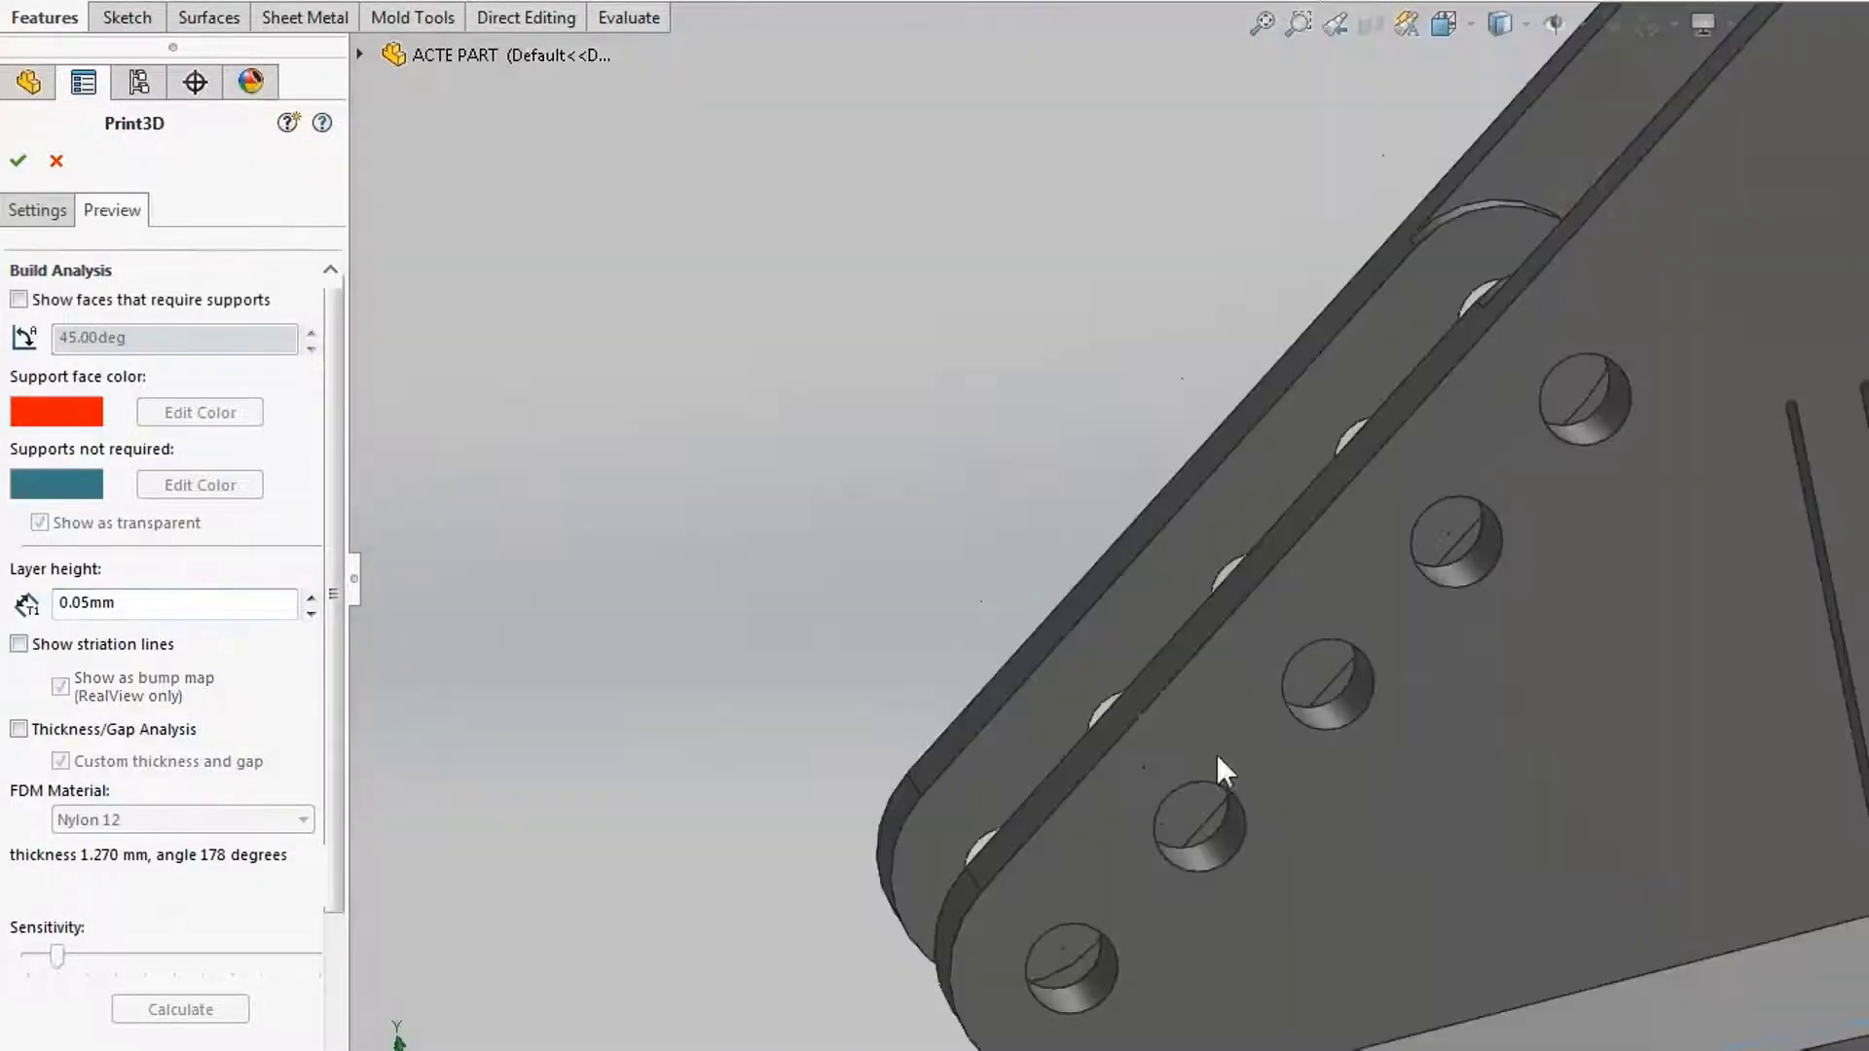
{"action": "scroll", "coordinate": [1416, 814], "scroll_direction": "up", "scroll_amount": 3}
{"action": "left_click", "coordinate": [17, 728]}
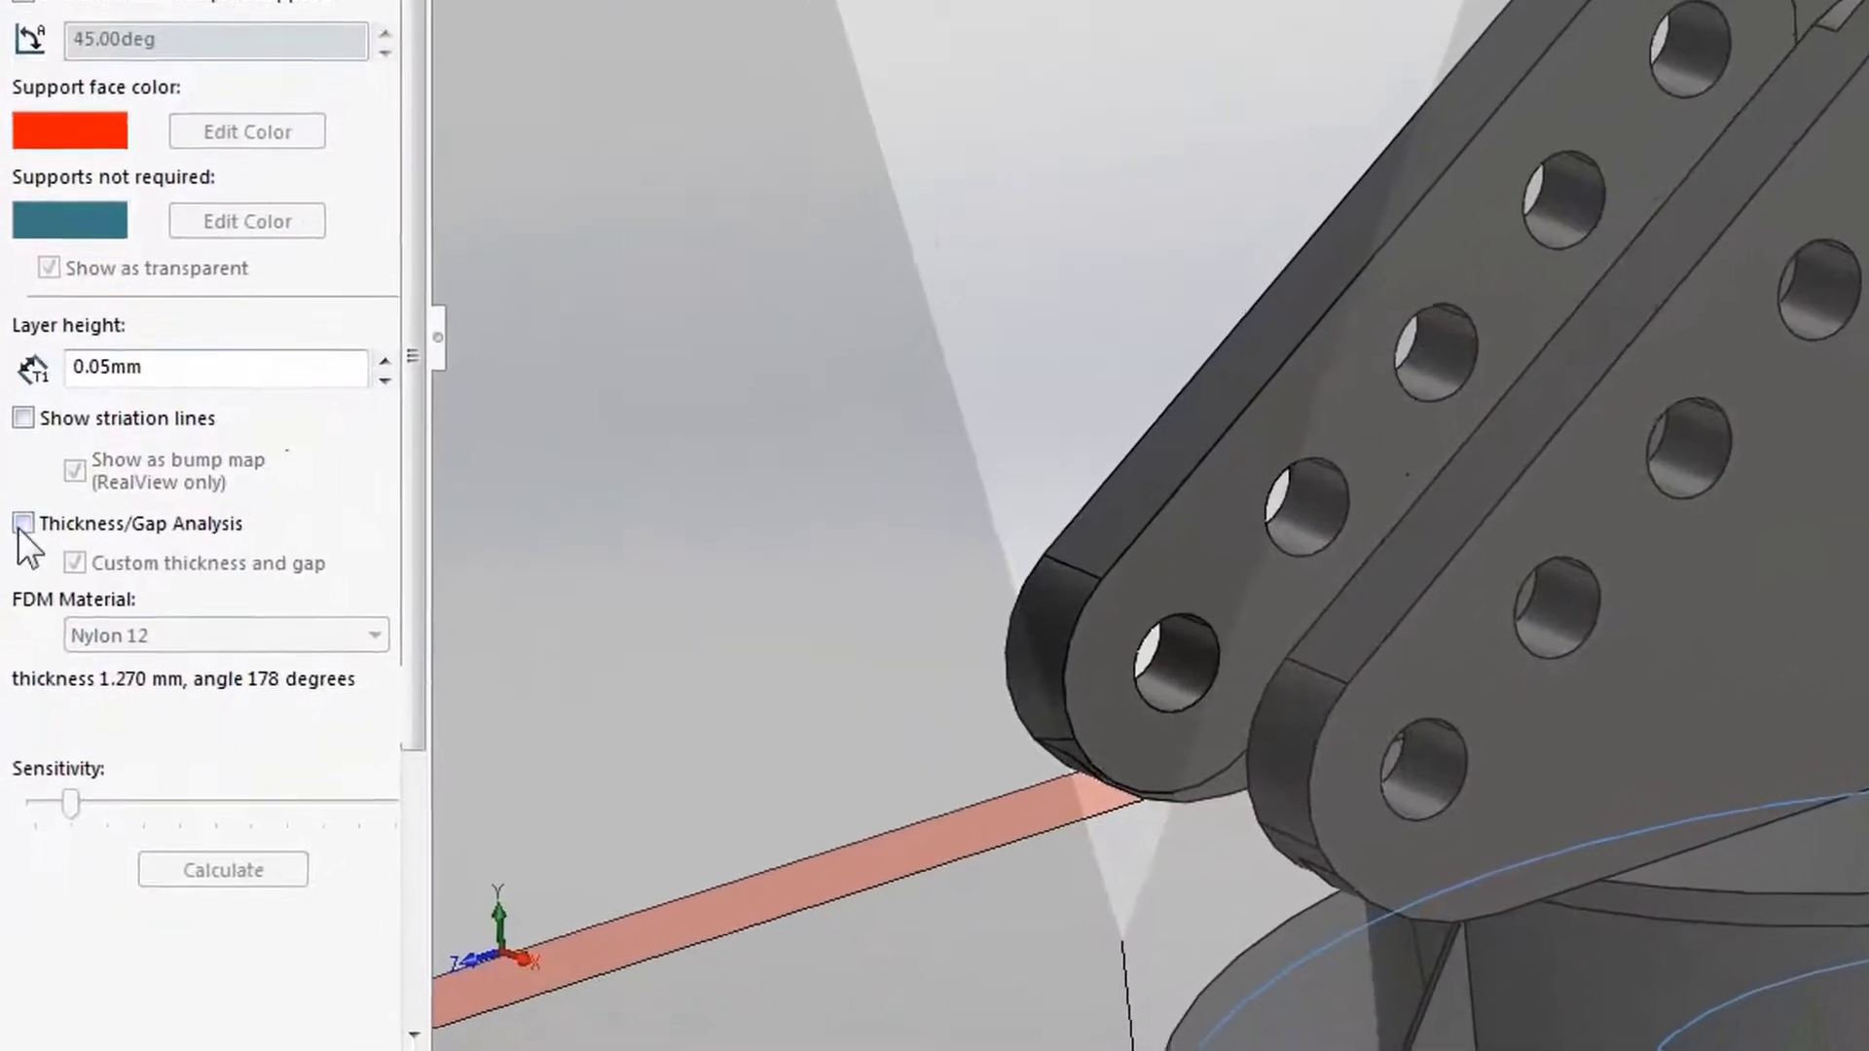
{"action": "scroll", "coordinate": [426, 196], "scroll_direction": "down", "scroll_amount": 1}
{"action": "left_click", "coordinate": [24, 663]}
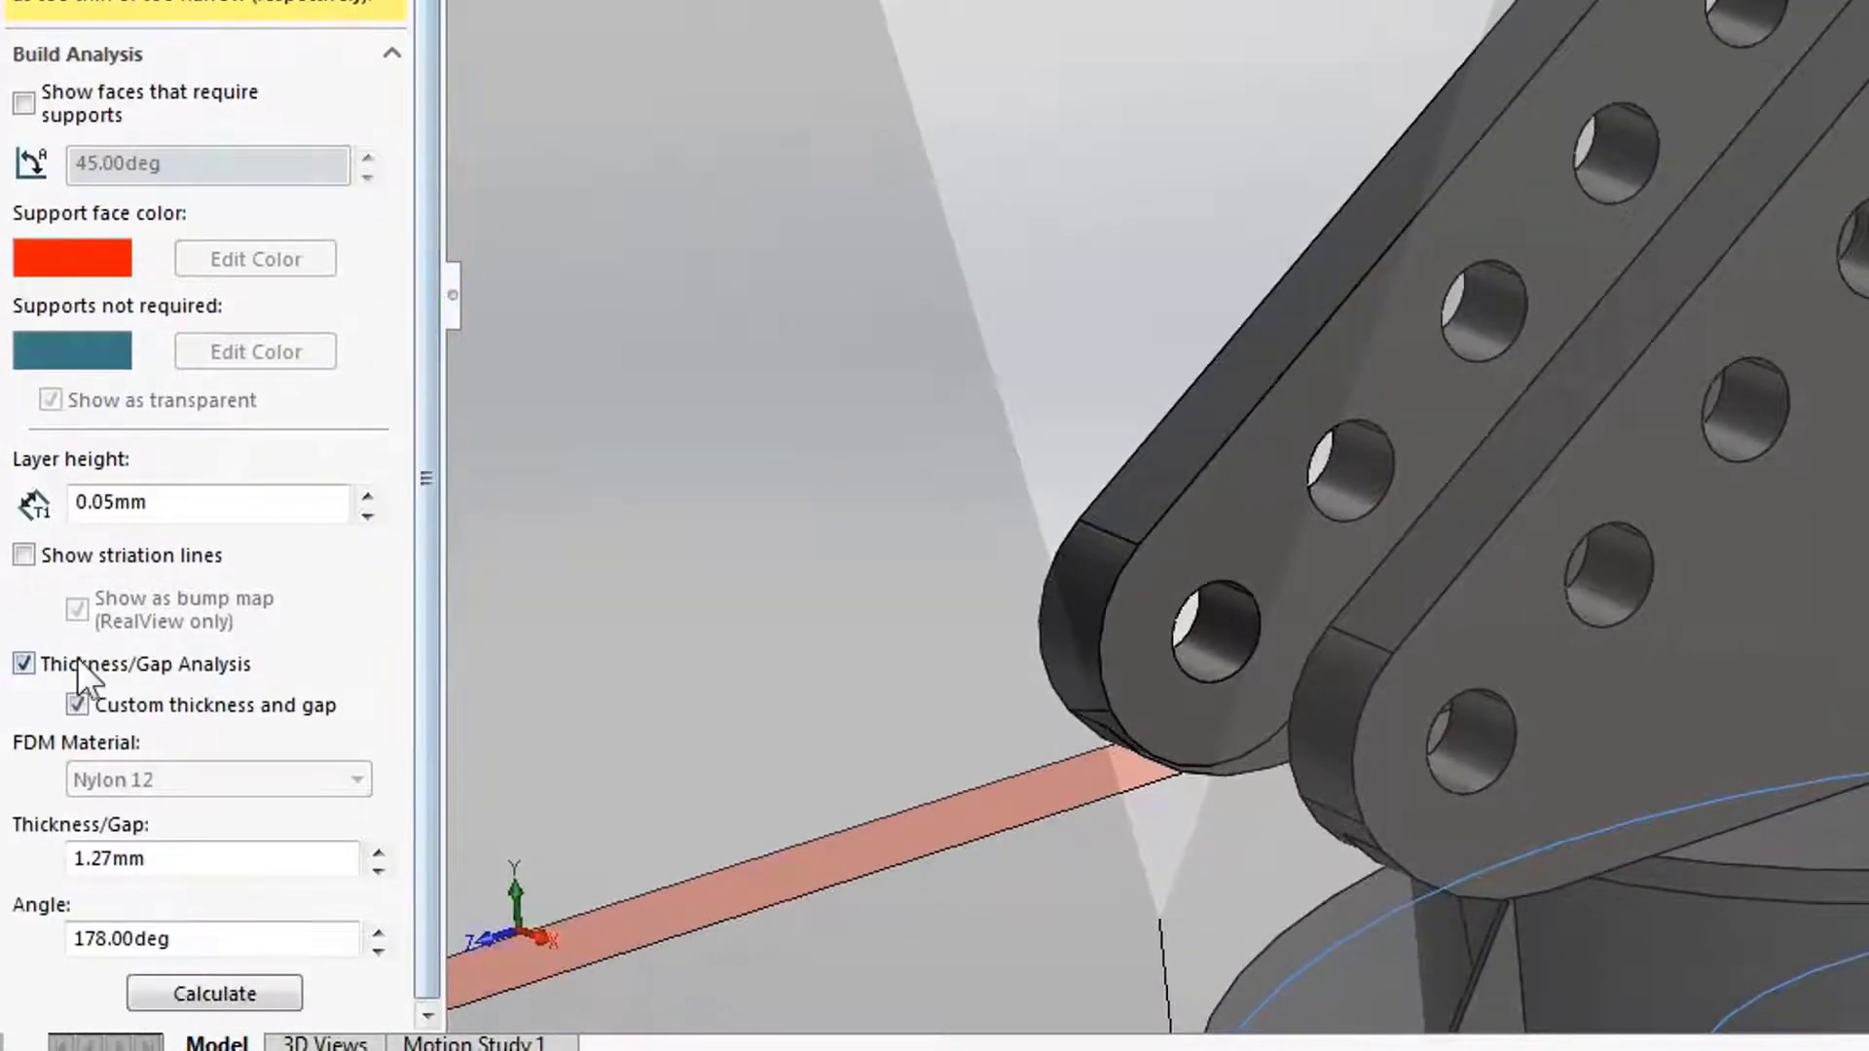
{"action": "scroll", "coordinate": [1840, 628], "scroll_direction": "up", "scroll_amount": 2}
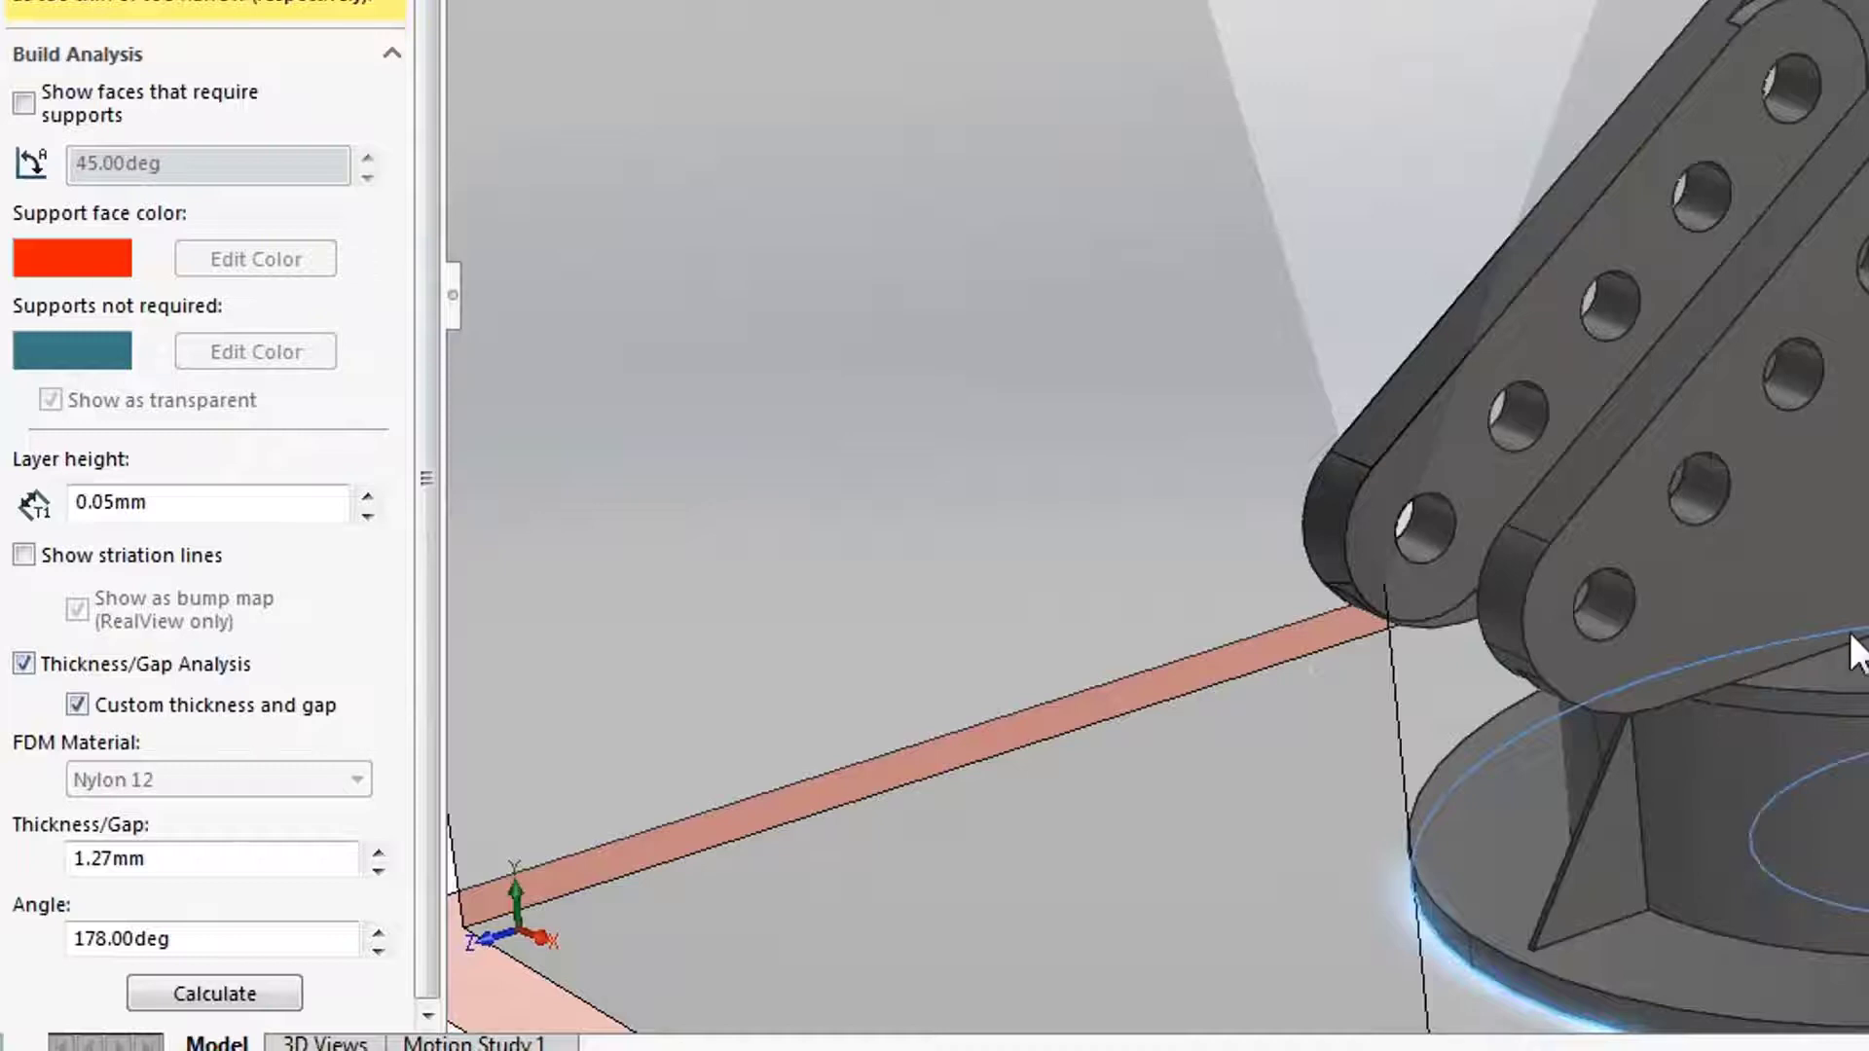
Turn off the custom thickness and gap option to review the FDM material choices, and turn it back on.
{"action": "left_click", "coordinate": [76, 704]}
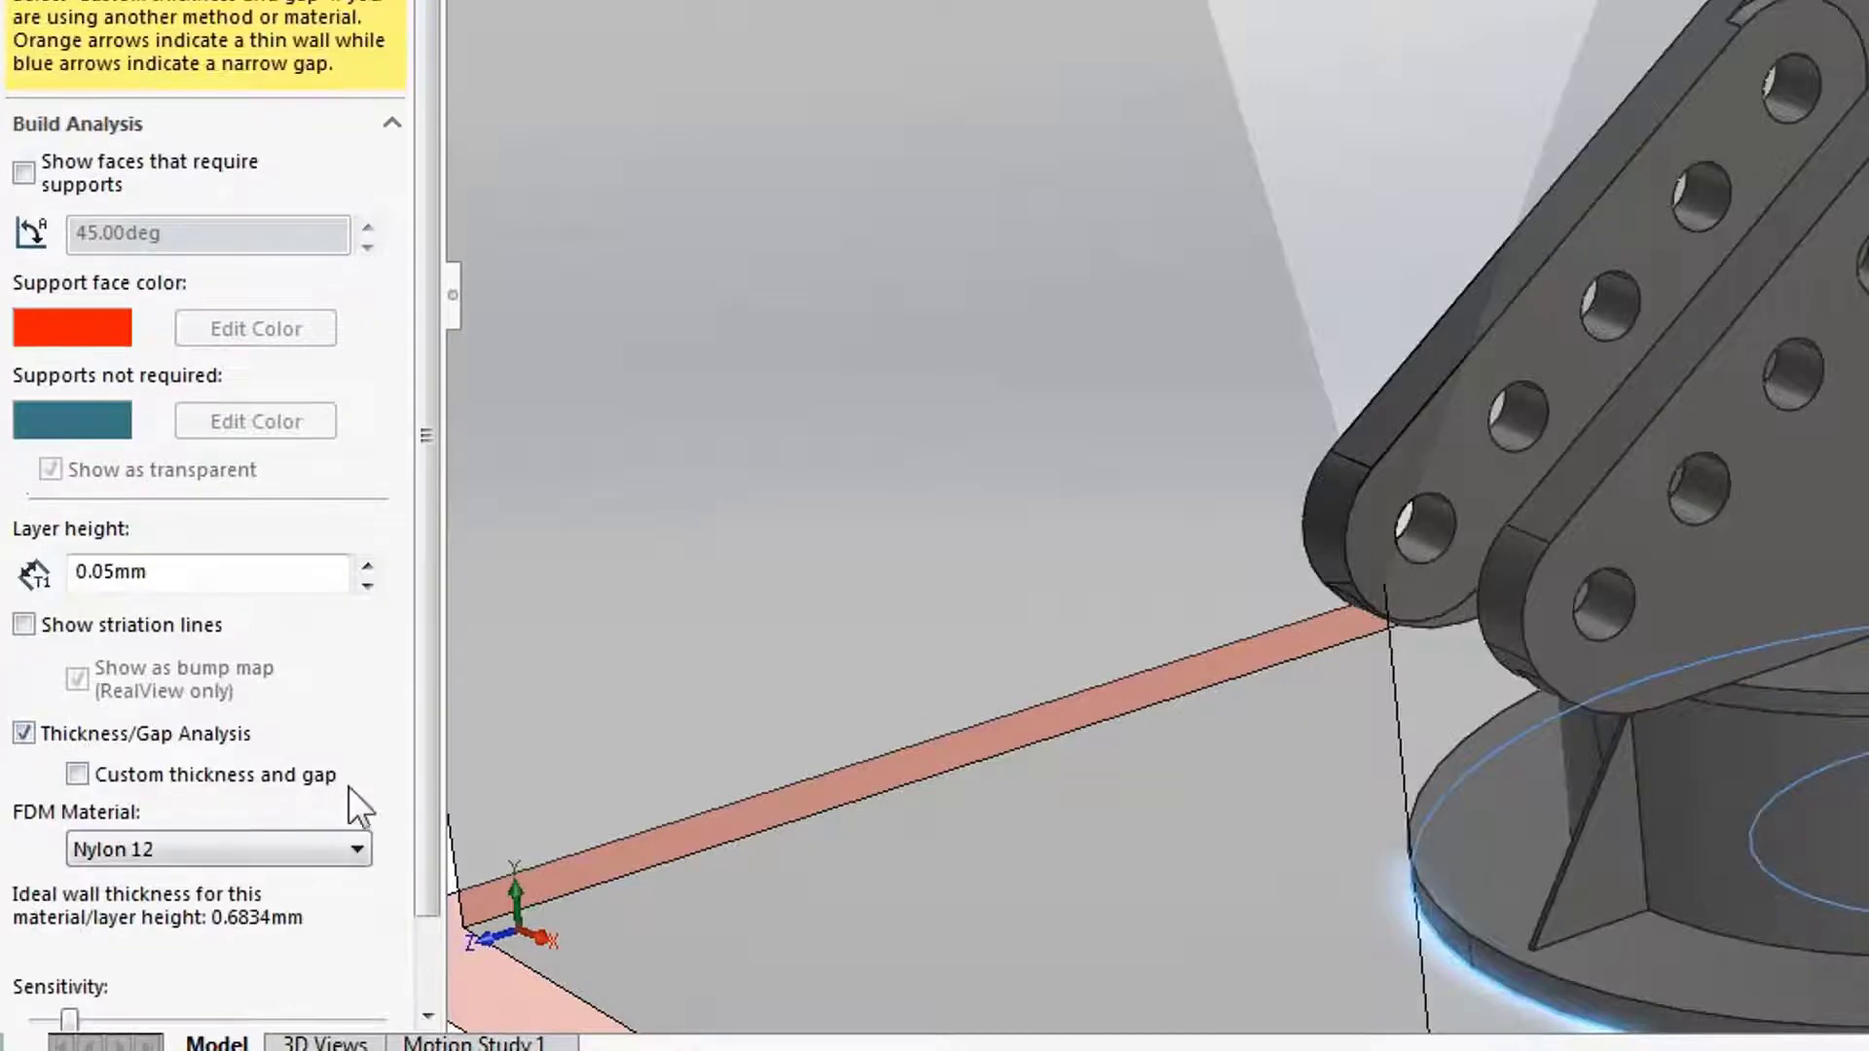
{"action": "left_click", "coordinate": [355, 847]}
{"action": "left_click", "coordinate": [423, 825]}
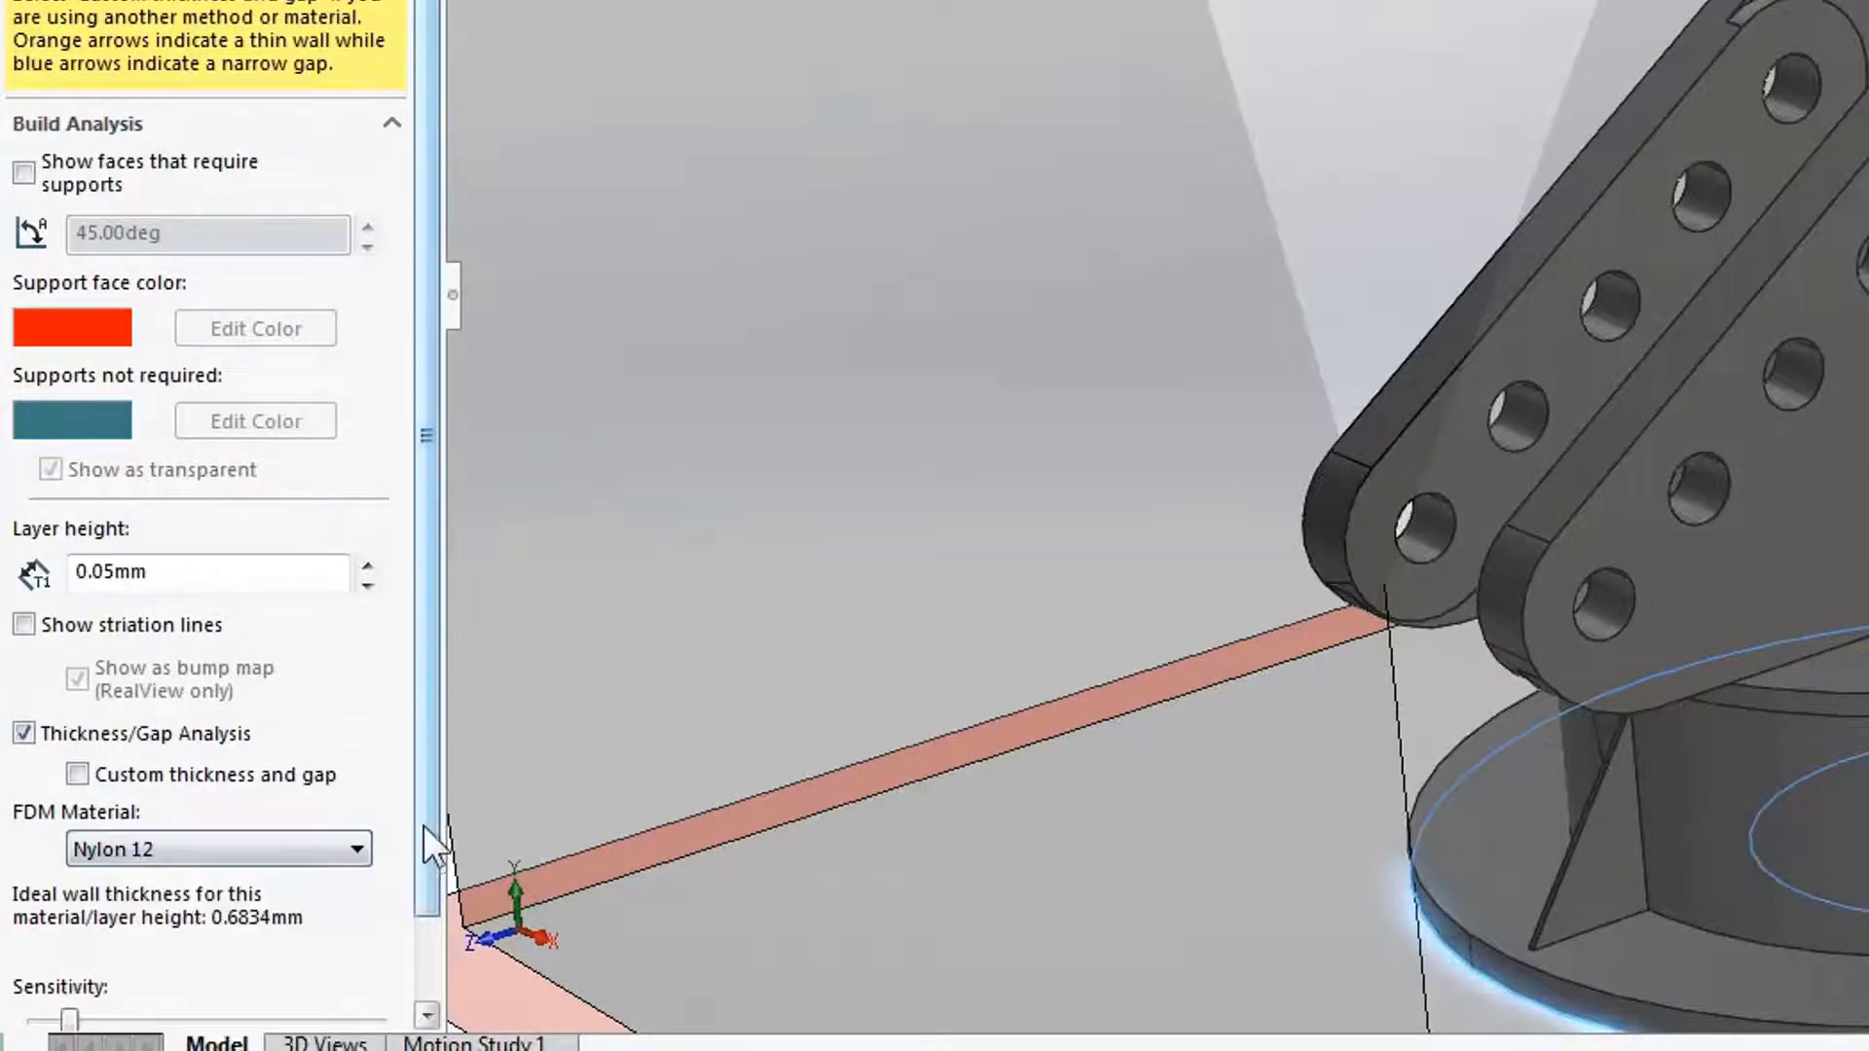
{"action": "left_click", "coordinate": [357, 850]}
{"action": "left_click_drag", "start_coordinate": [353, 985], "coordinate": [349, 940]}
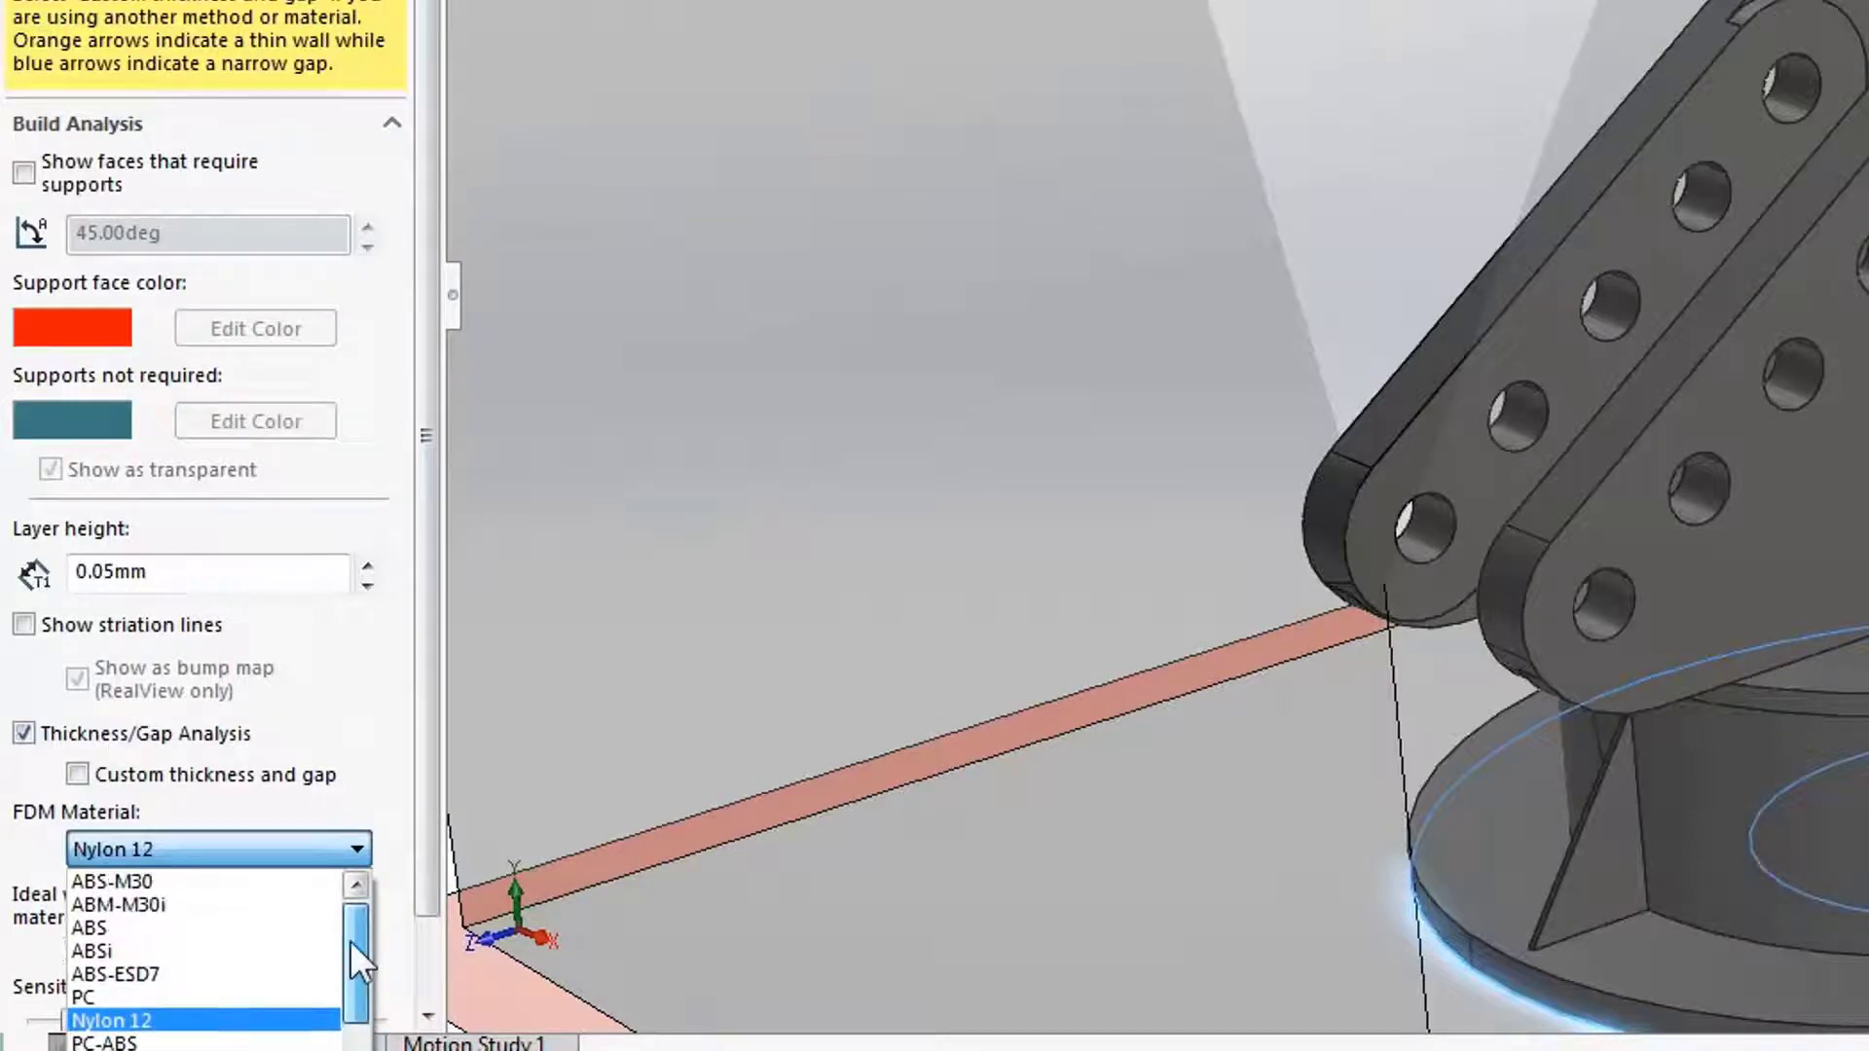
{"action": "left_click", "coordinate": [75, 775]}
{"action": "left_click", "coordinate": [76, 775]}
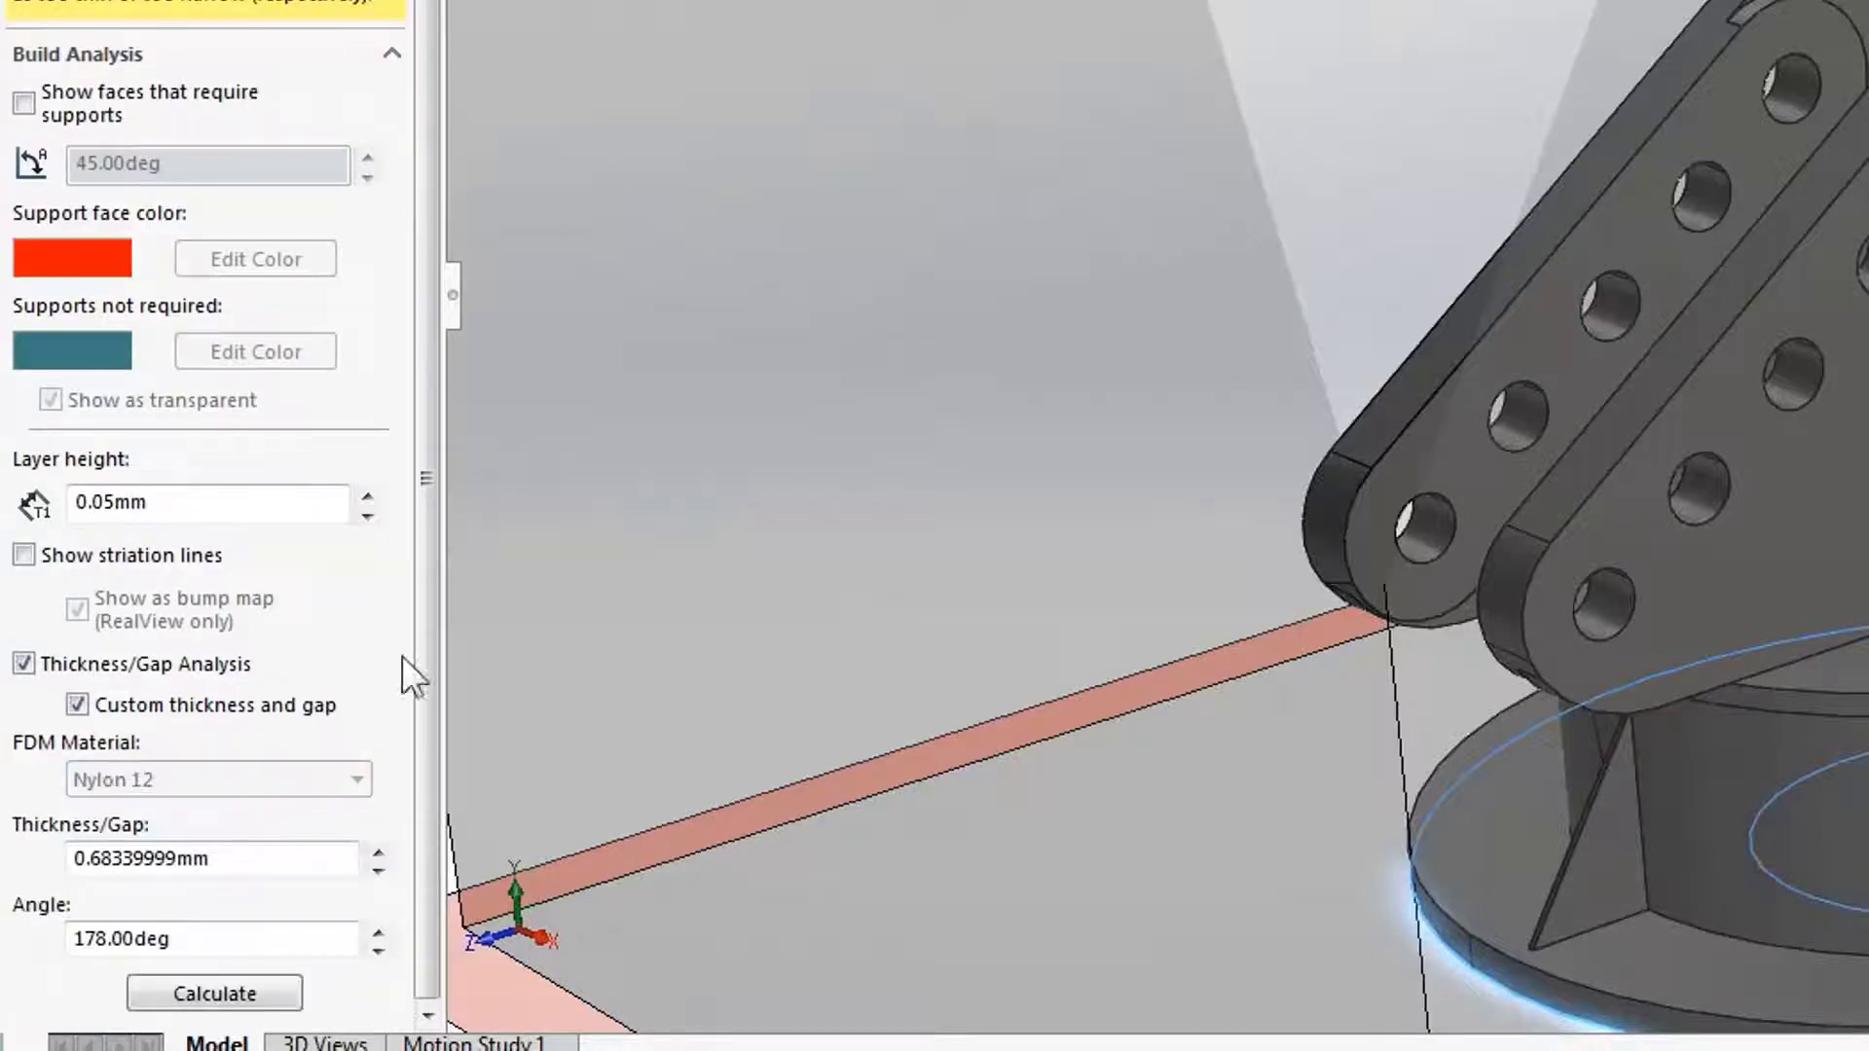
Set the custom thickness/gap to 0.05 in and calculate the thickness/gap analysis.
{"action": "type", "text": ".05"}
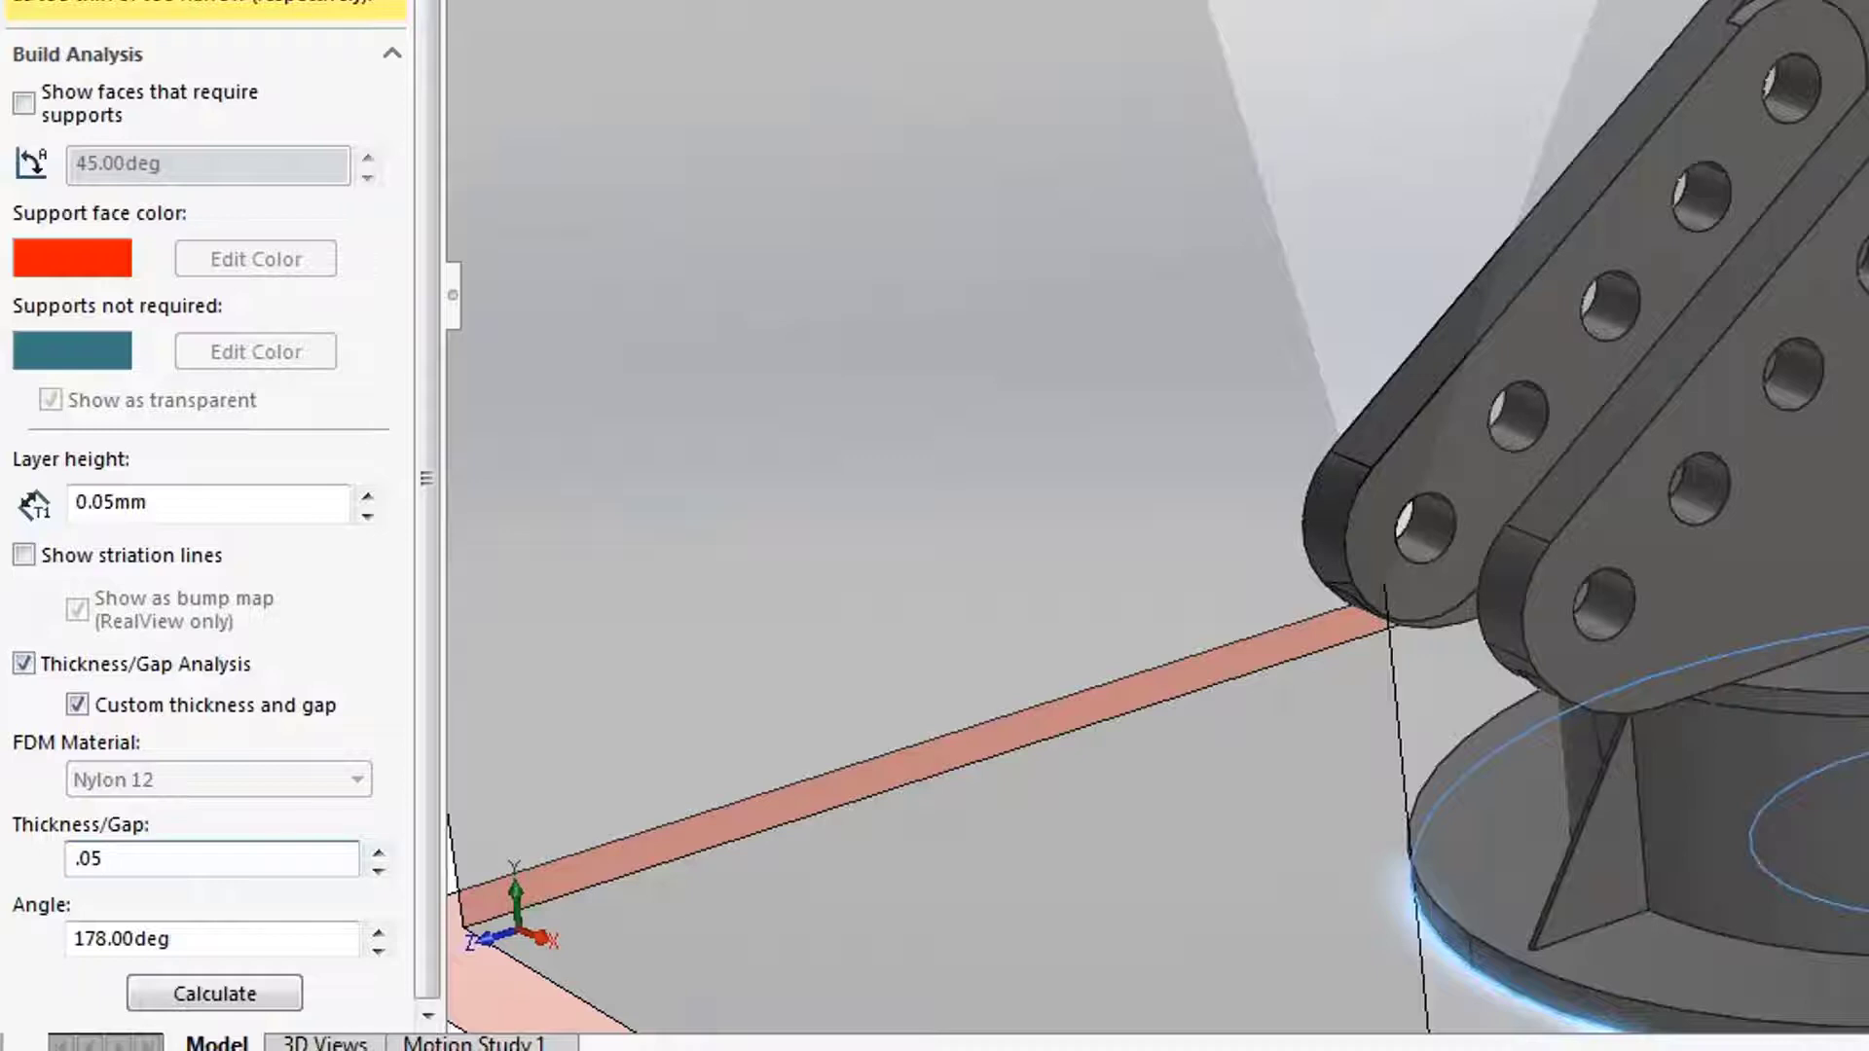
{"action": "type", "text": "in"}
{"action": "key", "text": "Return"}
{"action": "left_click", "coordinate": [245, 993]}
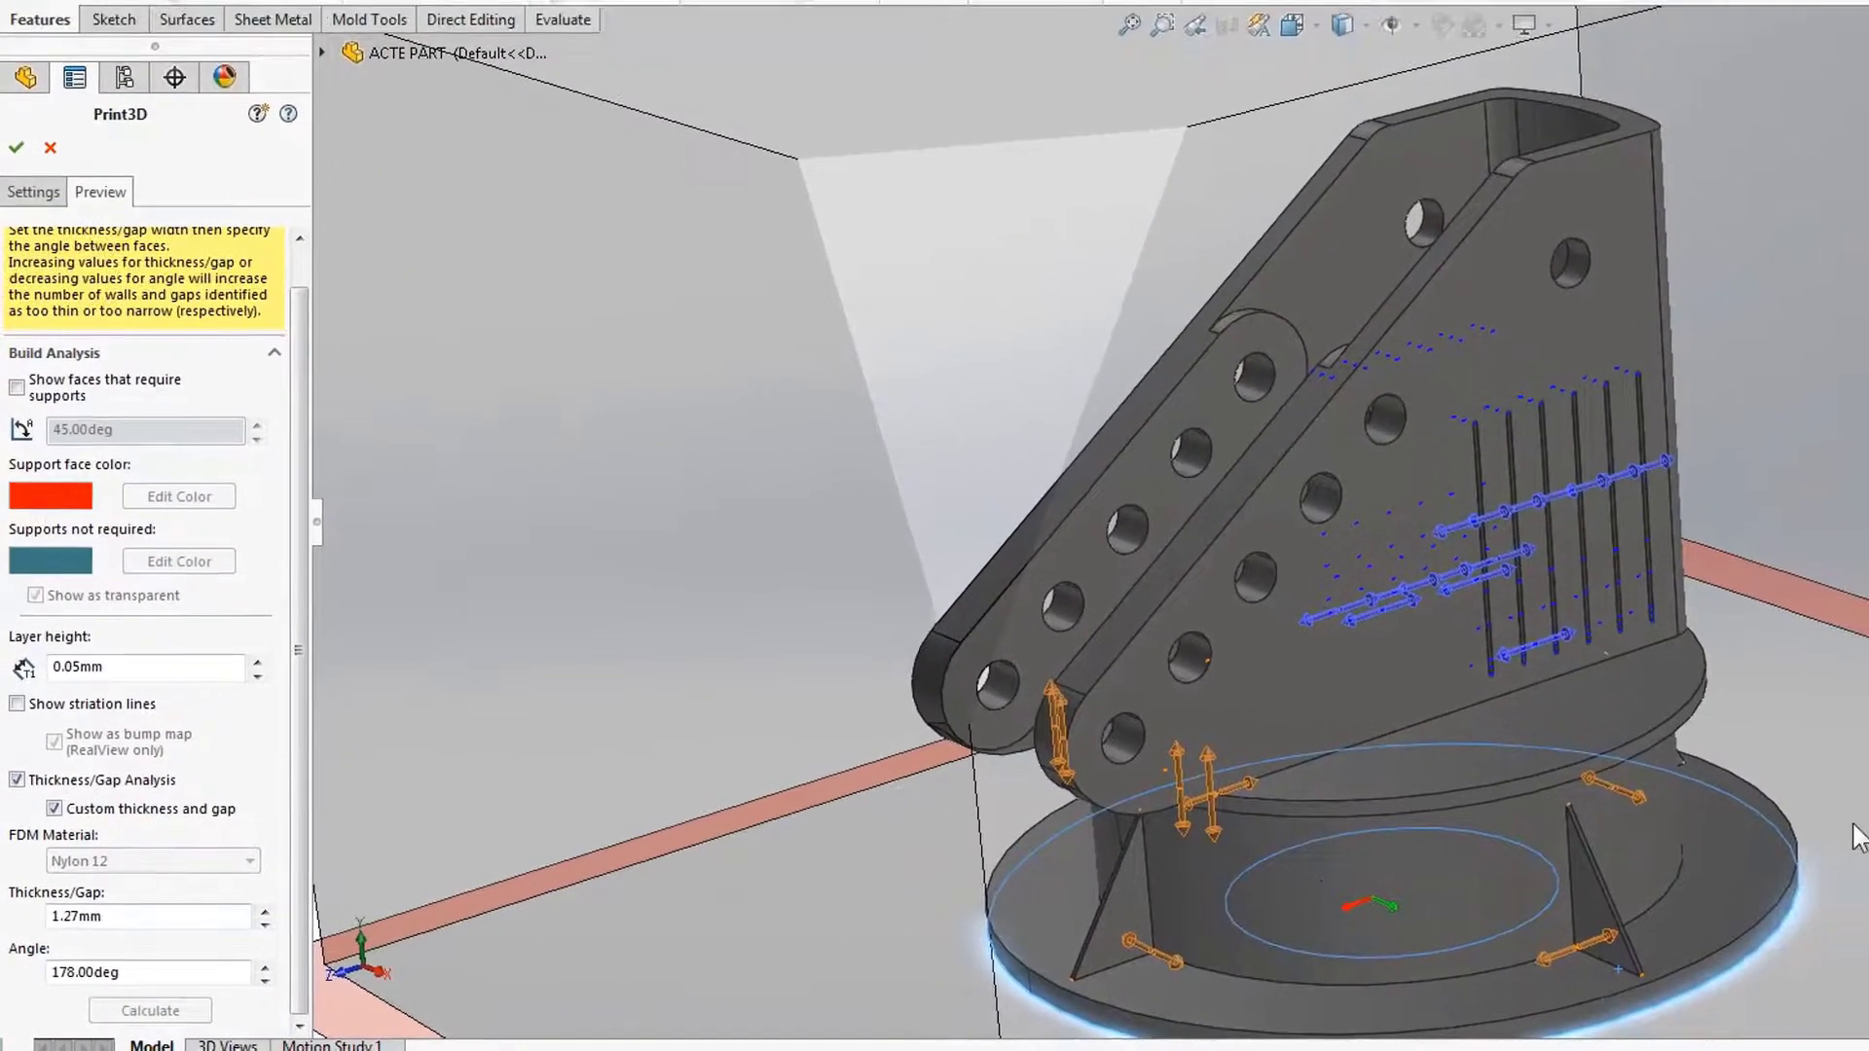
Examine the thin-wall arrows on the triangular ribs around the base.
{"action": "scroll", "coordinate": [1684, 845], "scroll_direction": "up", "scroll_amount": 3}
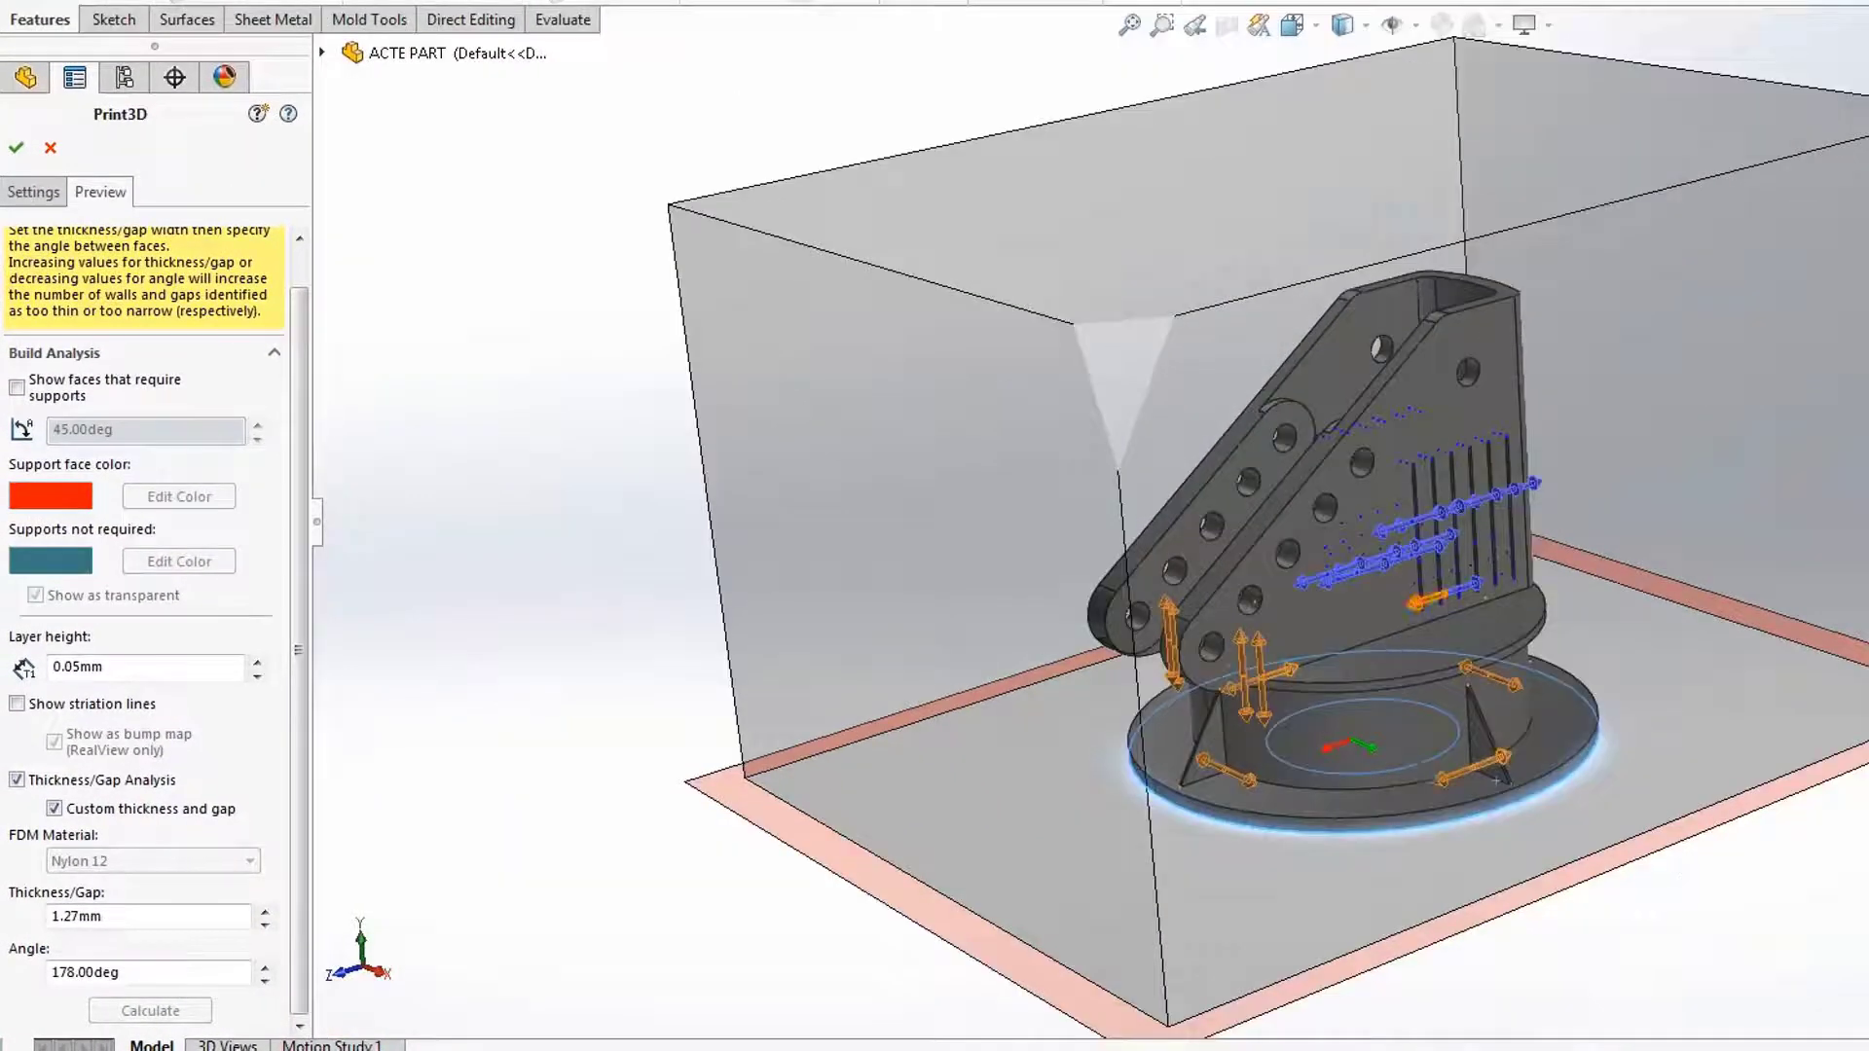
{"action": "scroll", "coordinate": [1375, 615], "scroll_direction": "down", "scroll_amount": 3}
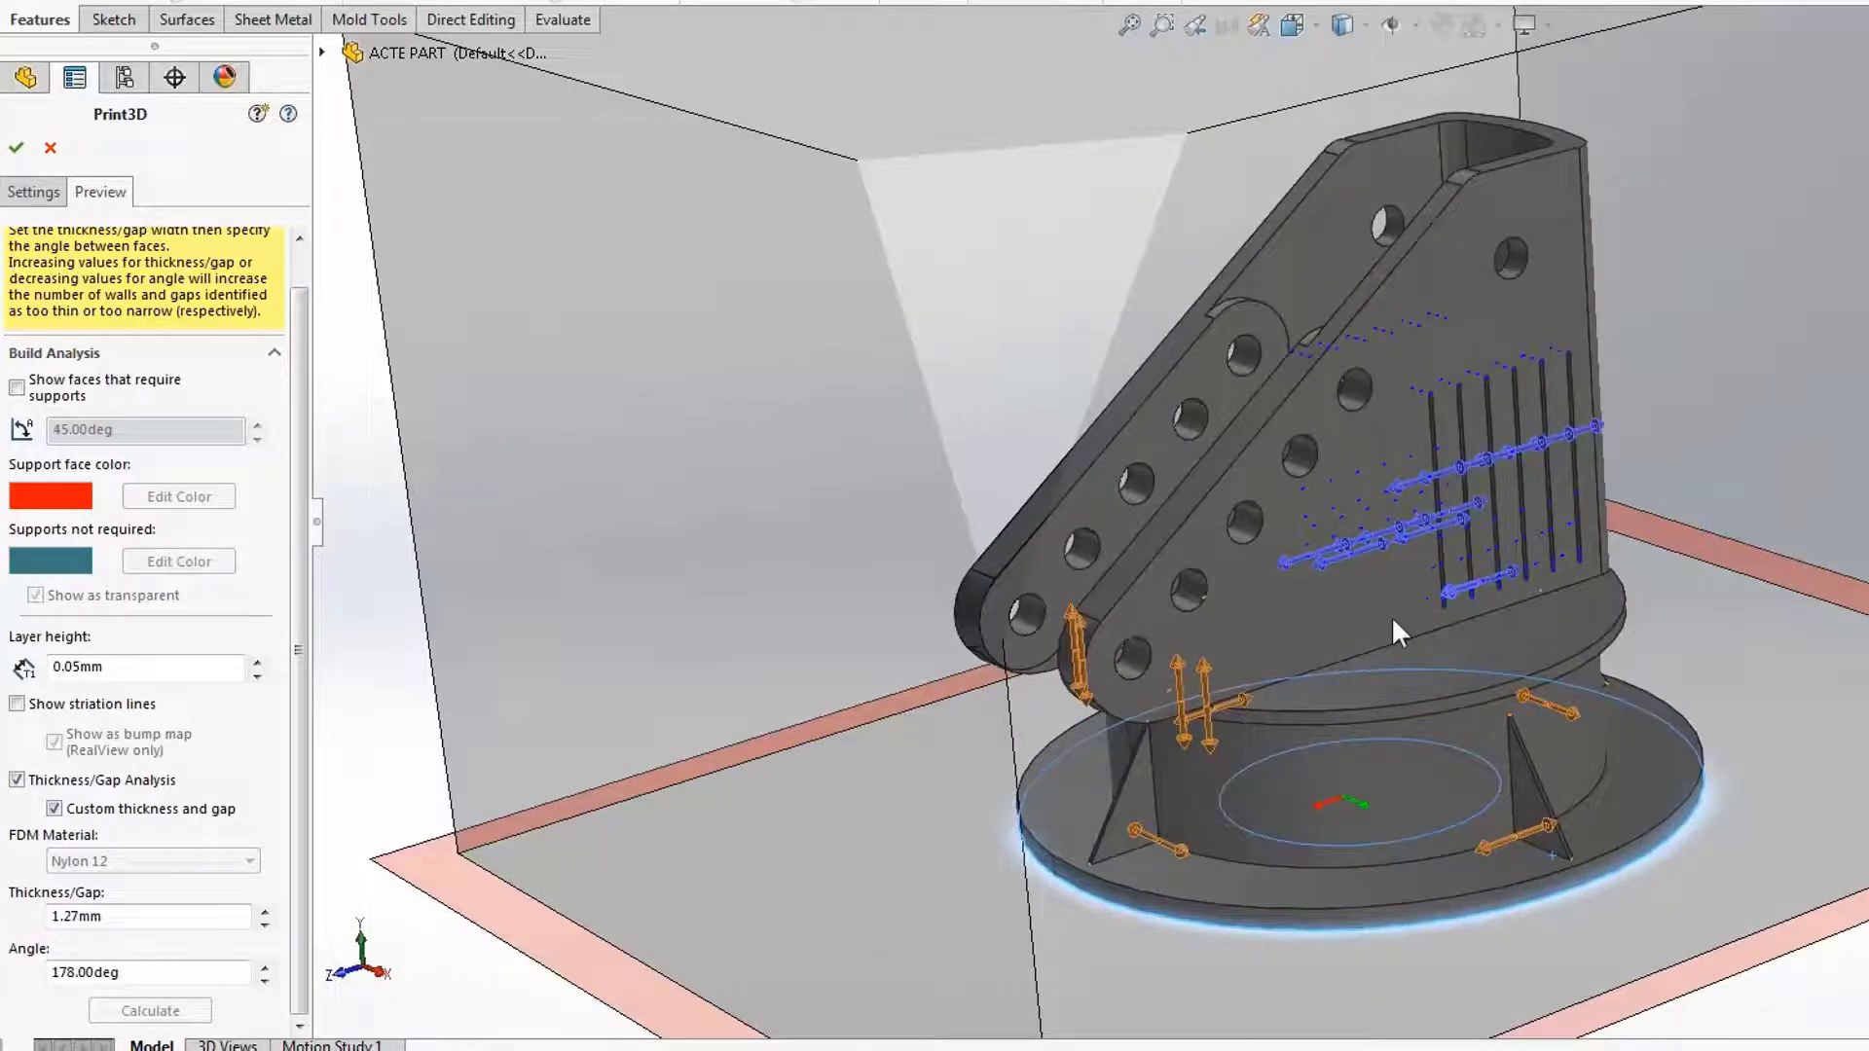
{"action": "scroll", "coordinate": [1532, 827], "scroll_direction": "down", "scroll_amount": 5}
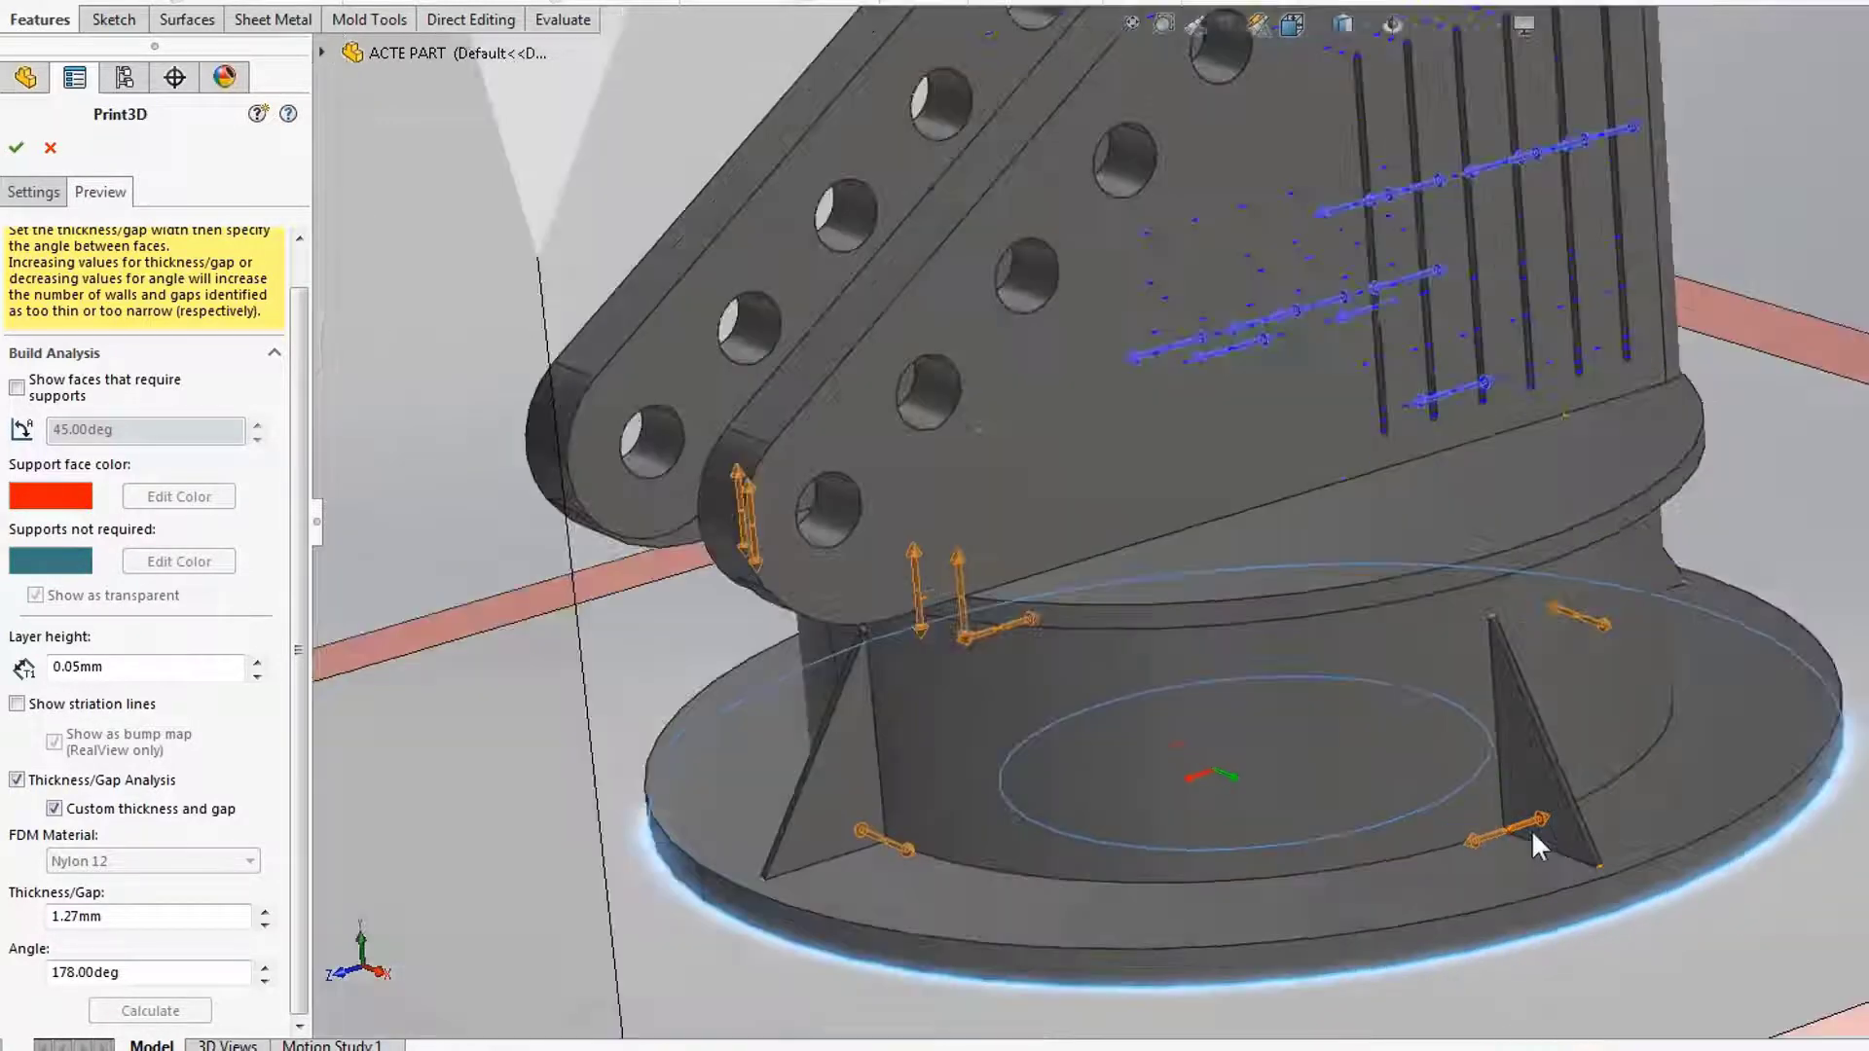
{"action": "scroll", "coordinate": [1521, 812], "scroll_direction": "down", "scroll_amount": 3}
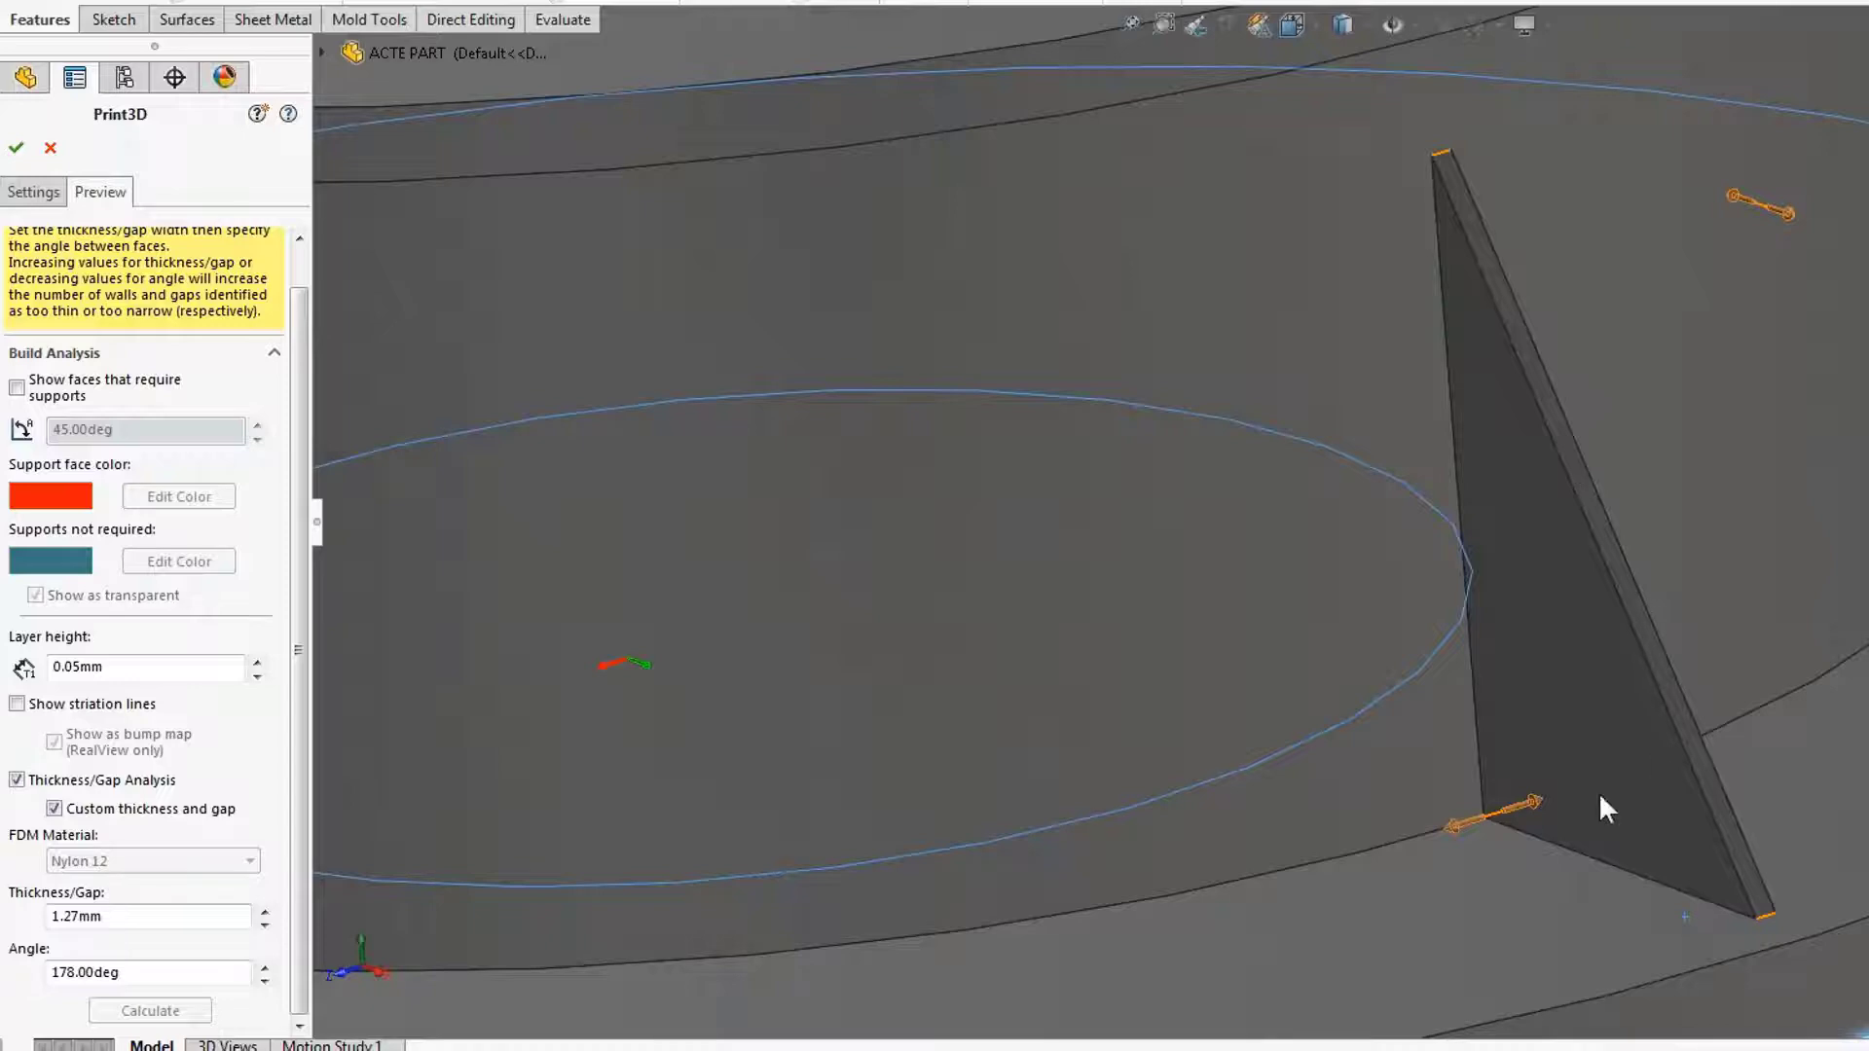
{"action": "scroll", "coordinate": [1399, 611], "scroll_direction": "up", "scroll_amount": 5}
{"action": "scroll", "coordinate": [1392, 543], "scroll_direction": "down", "scroll_amount": 4}
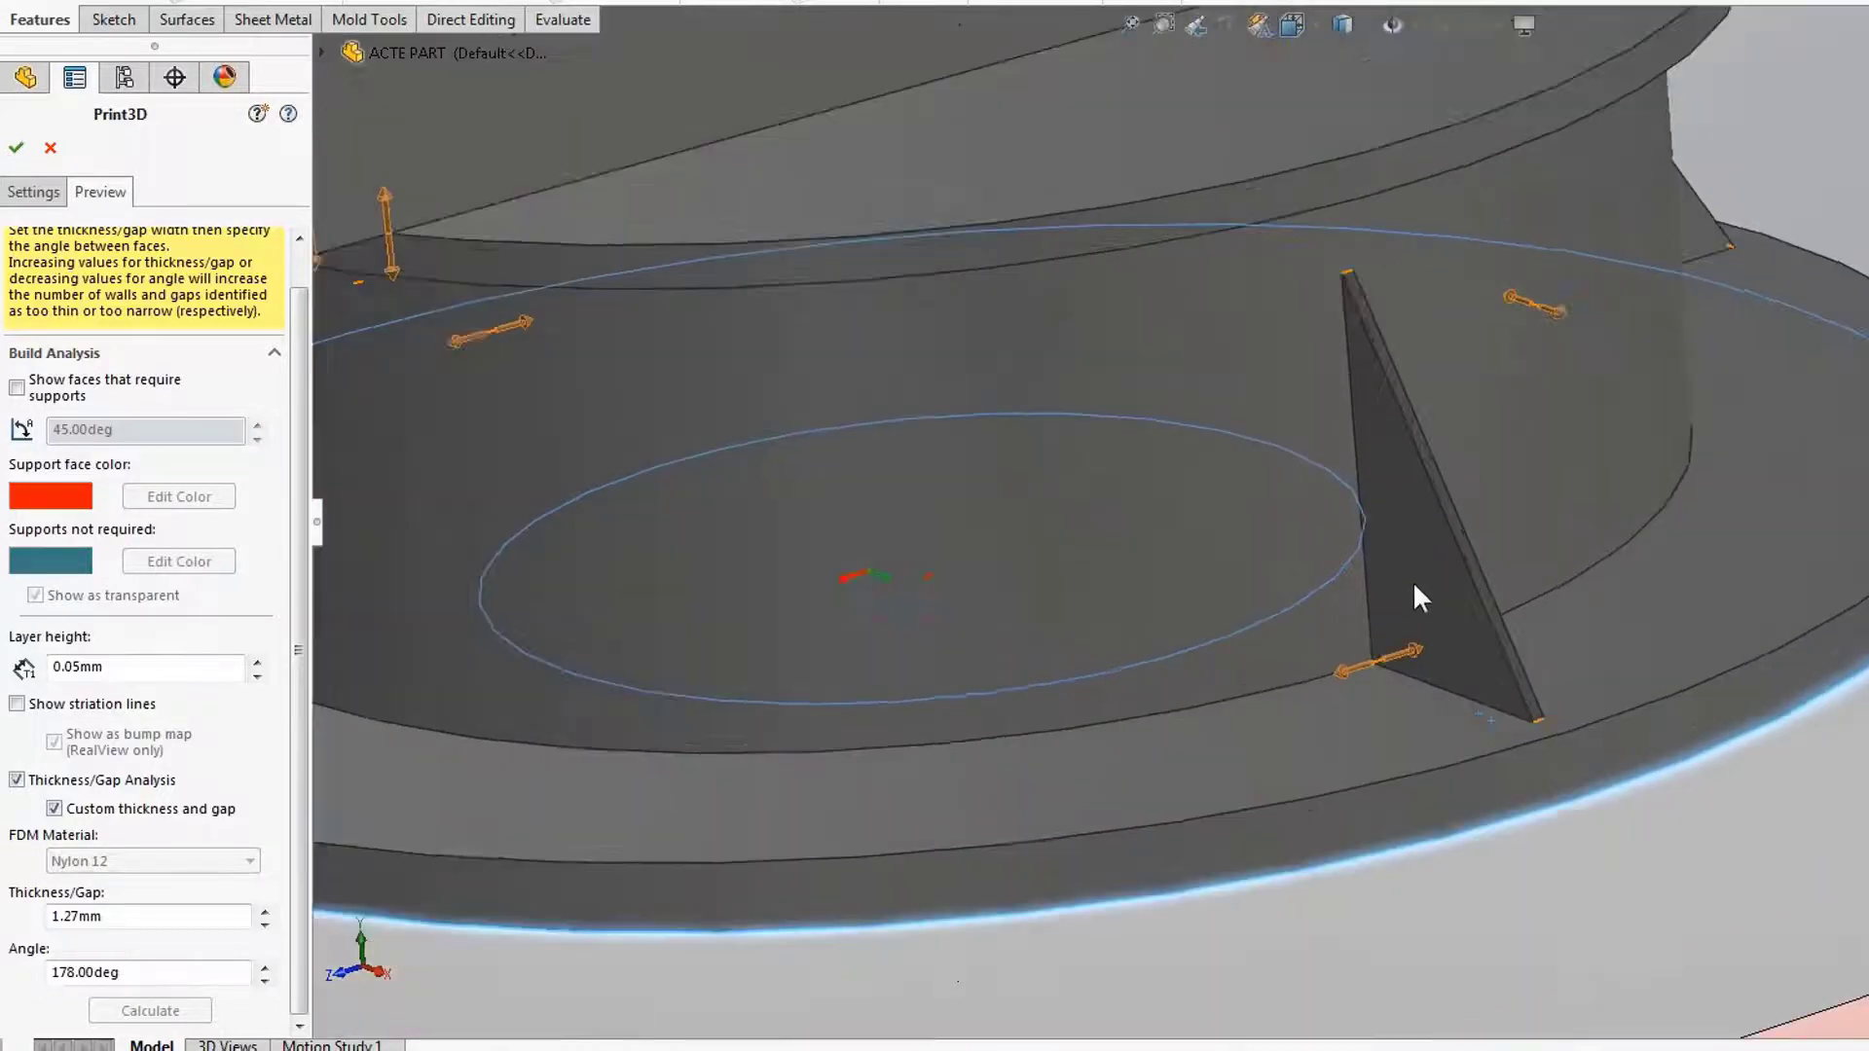
{"action": "scroll", "coordinate": [1470, 505], "scroll_direction": "down", "scroll_amount": 2}
{"action": "scroll", "coordinate": [1412, 504], "scroll_direction": "up", "scroll_amount": 5}
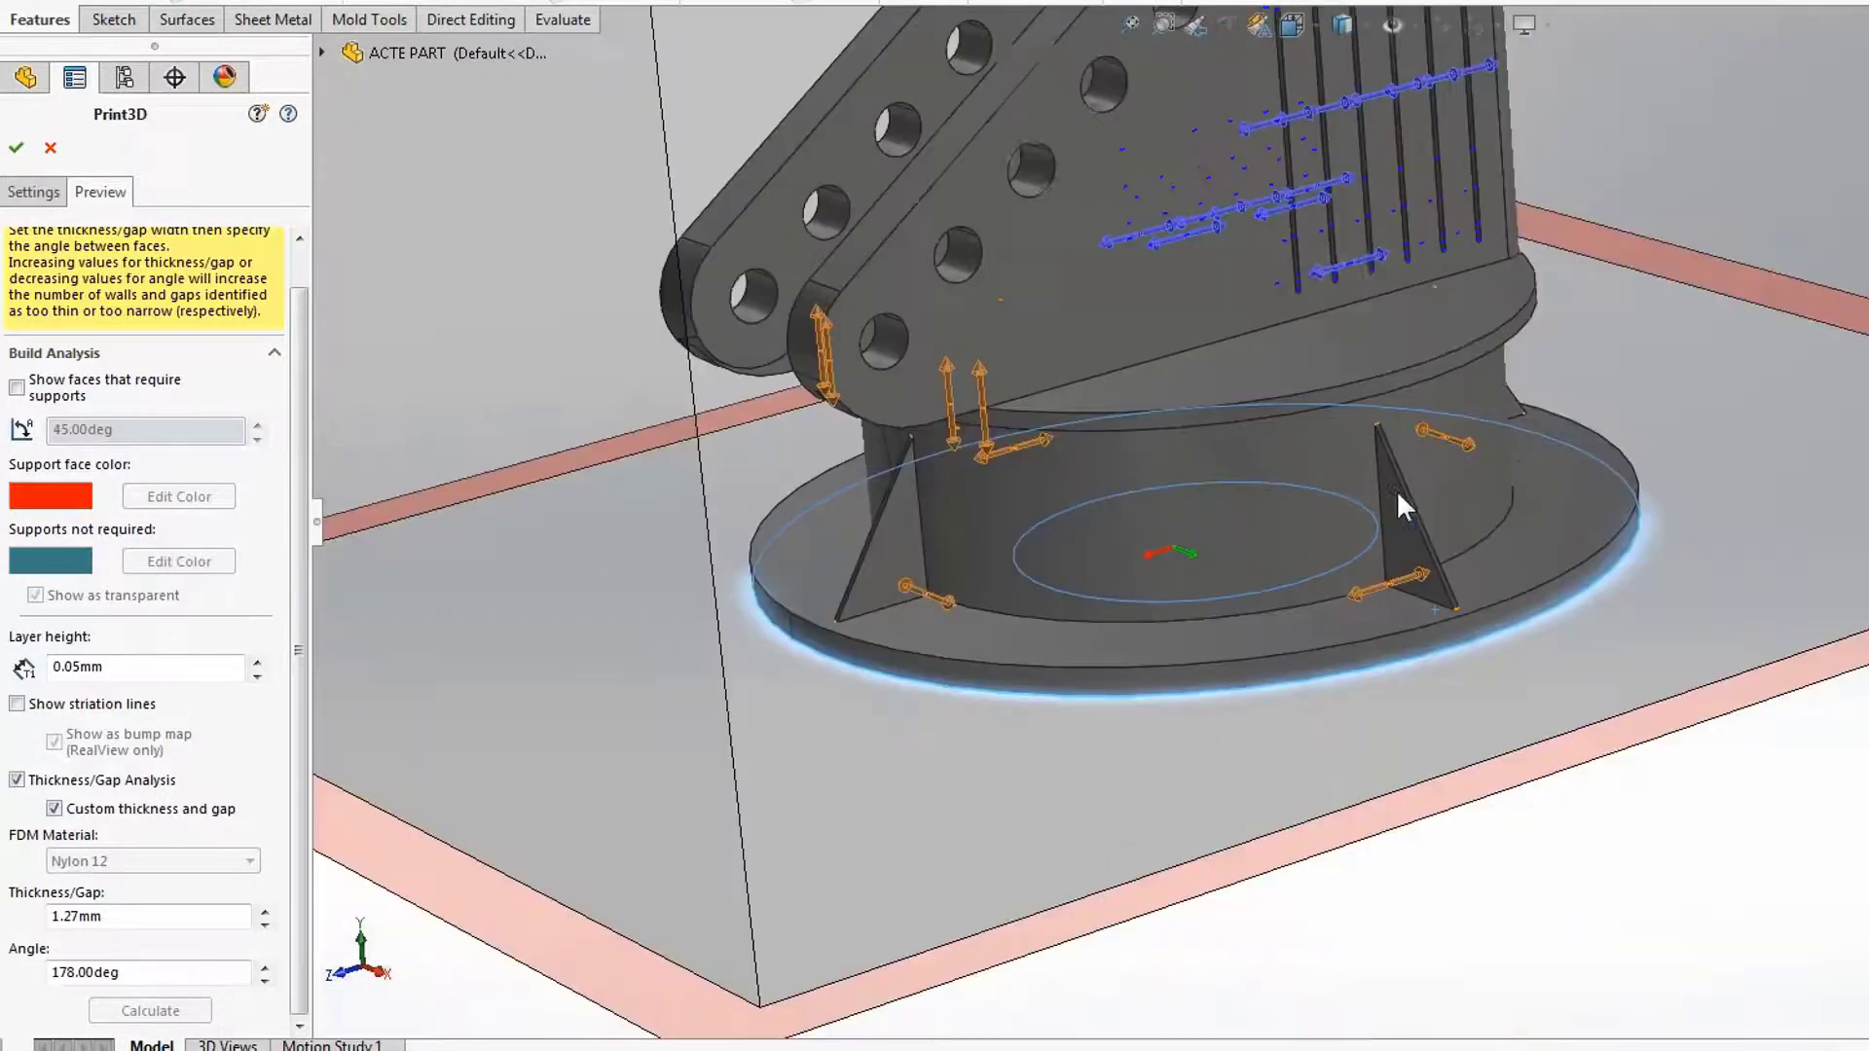
Examine the narrow-gap arrows along the row of slots in the side plate.
{"action": "scroll", "coordinate": [1377, 282], "scroll_direction": "down", "scroll_amount": 2}
{"action": "scroll", "coordinate": [1326, 321], "scroll_direction": "down", "scroll_amount": 4}
{"action": "scroll", "coordinate": [1323, 354], "scroll_direction": "down", "scroll_amount": 3}
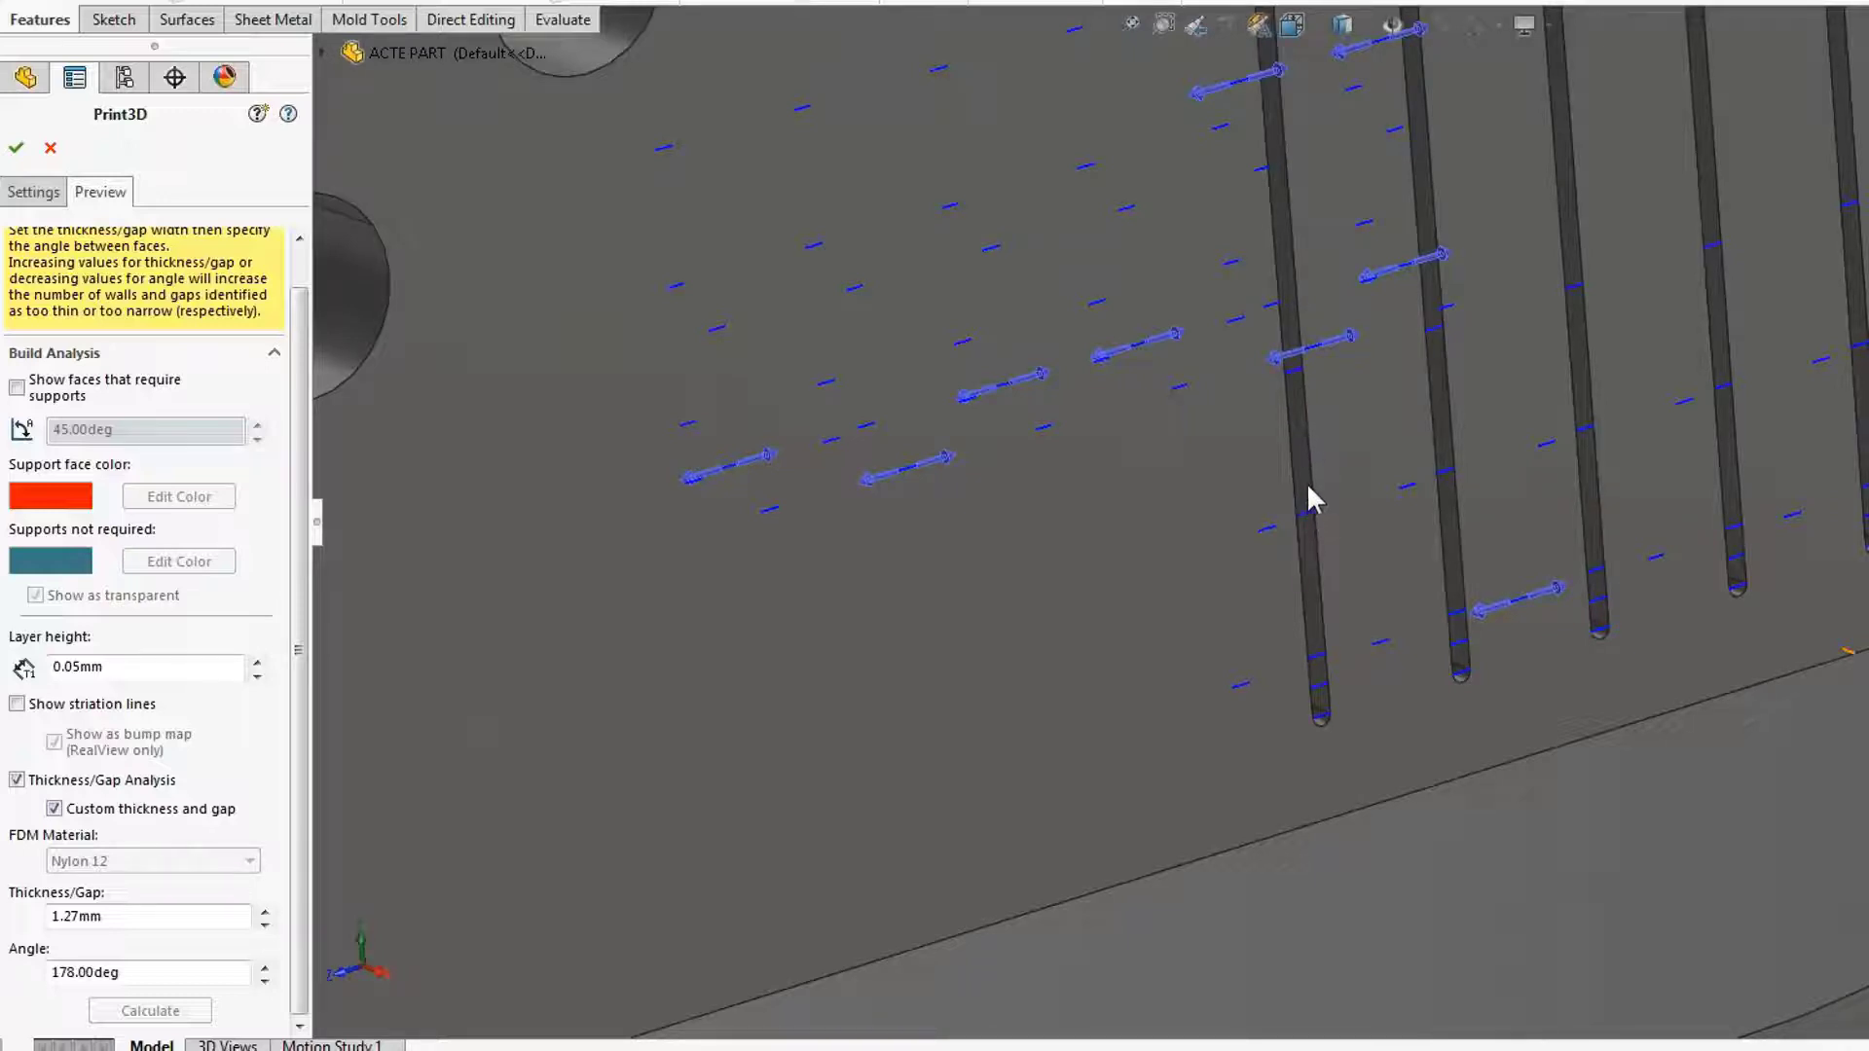
{"action": "scroll", "coordinate": [1316, 551], "scroll_direction": "up", "scroll_amount": 5}
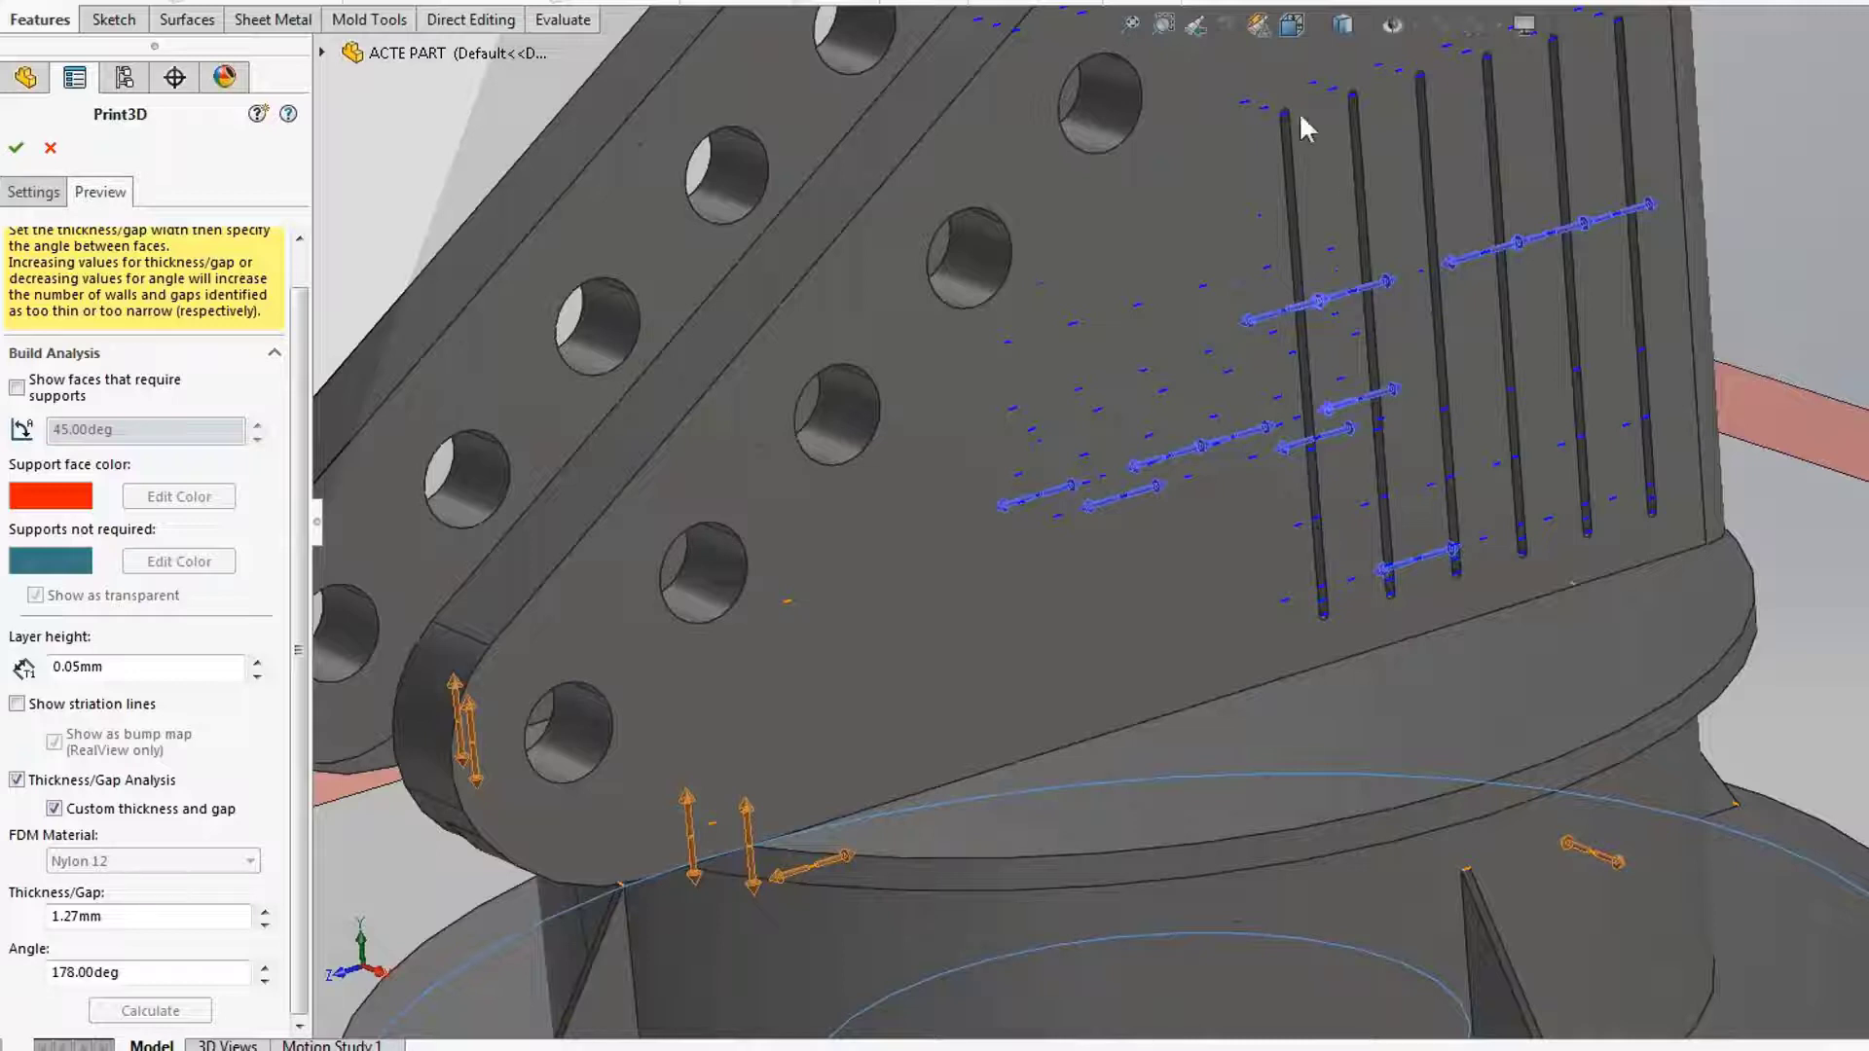
{"action": "scroll", "coordinate": [1296, 119], "scroll_direction": "down", "scroll_amount": 3}
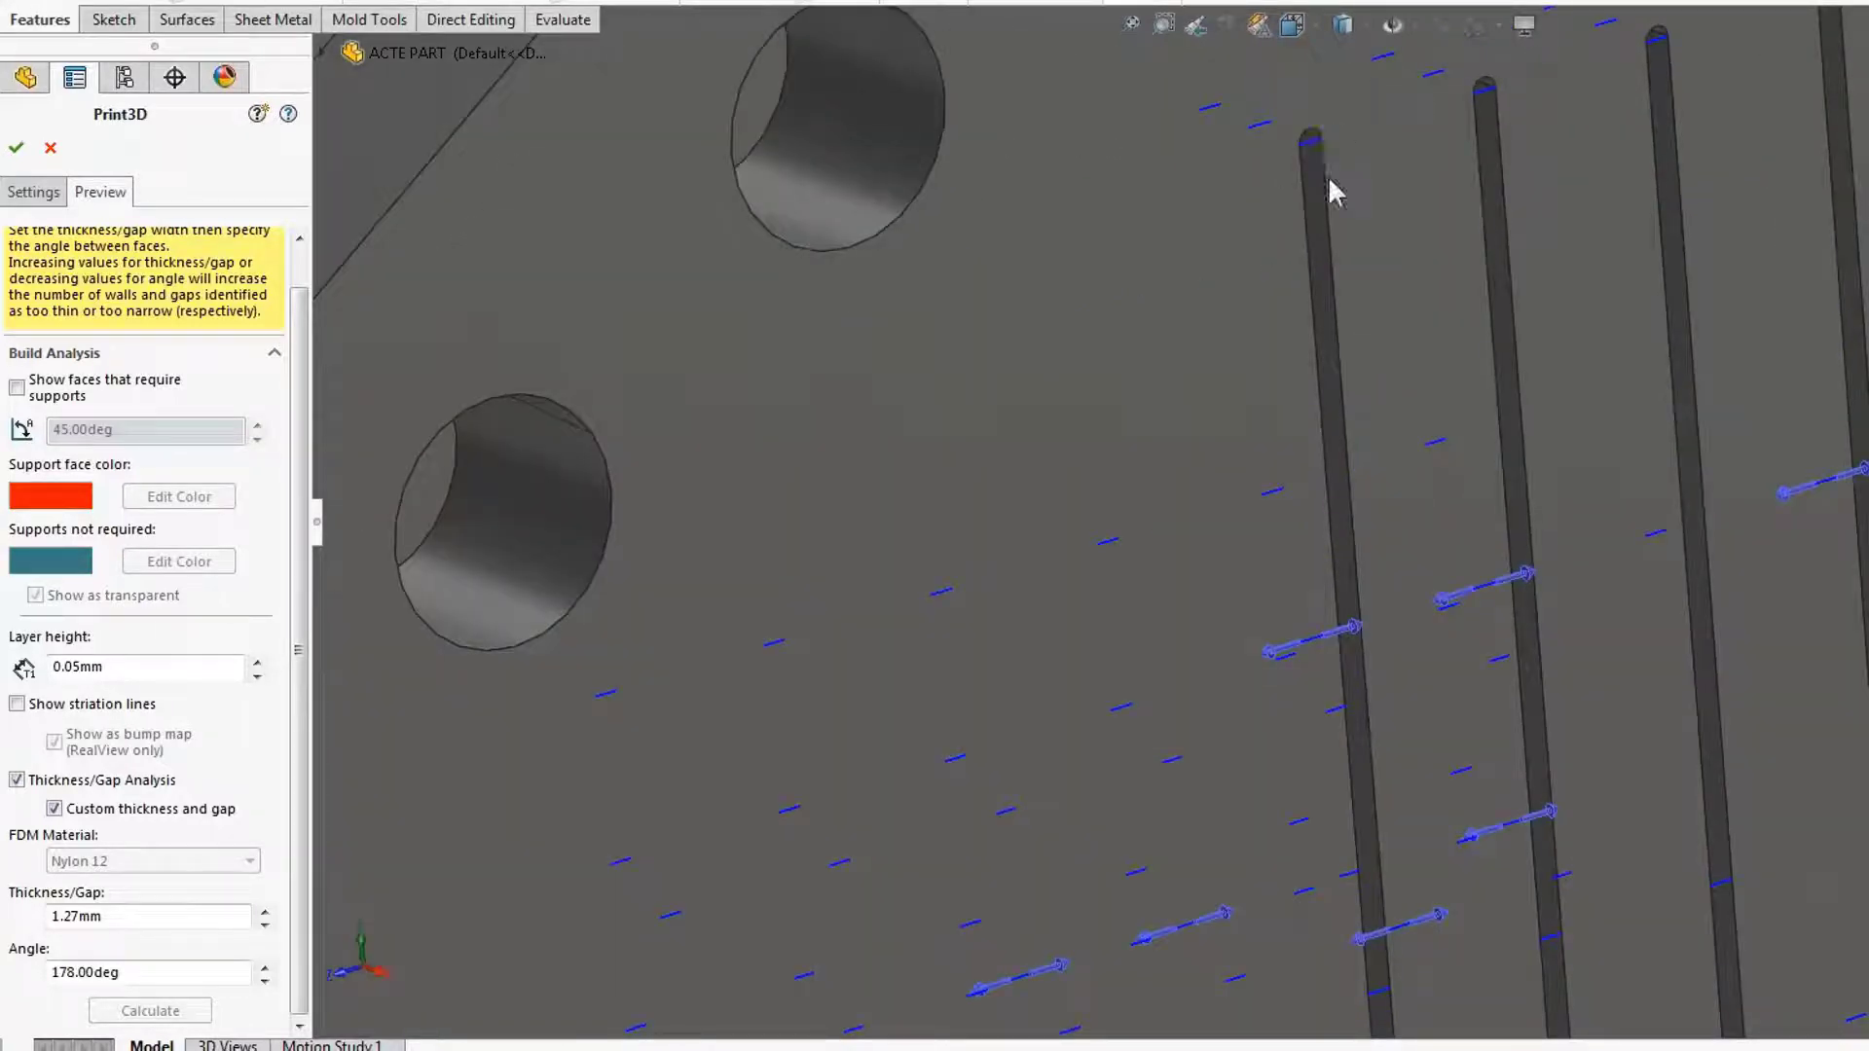
{"action": "scroll", "coordinate": [1310, 154], "scroll_direction": "up", "scroll_amount": 5}
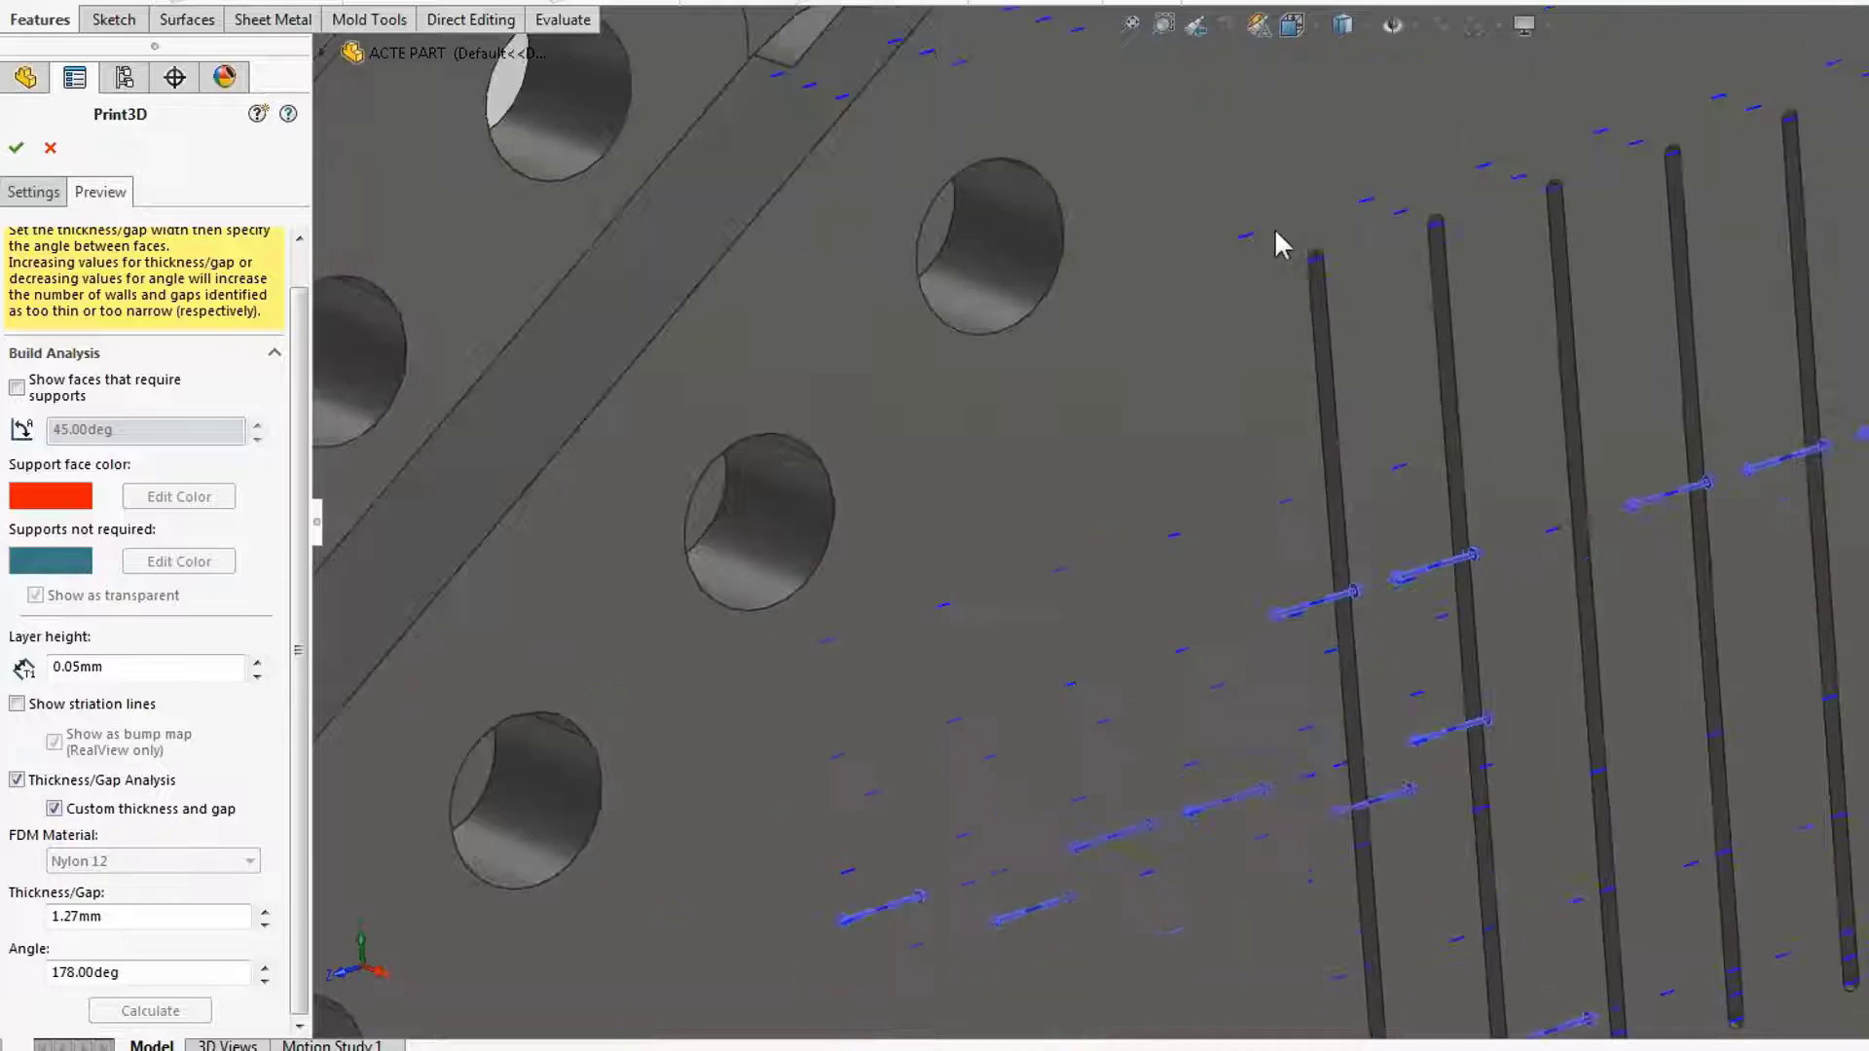
Inspect the thin-wall arrows where the lower arm edge meets the base flange, and accept the Print3D setup.
{"action": "scroll", "coordinate": [1092, 848], "scroll_direction": "down", "scroll_amount": 10}
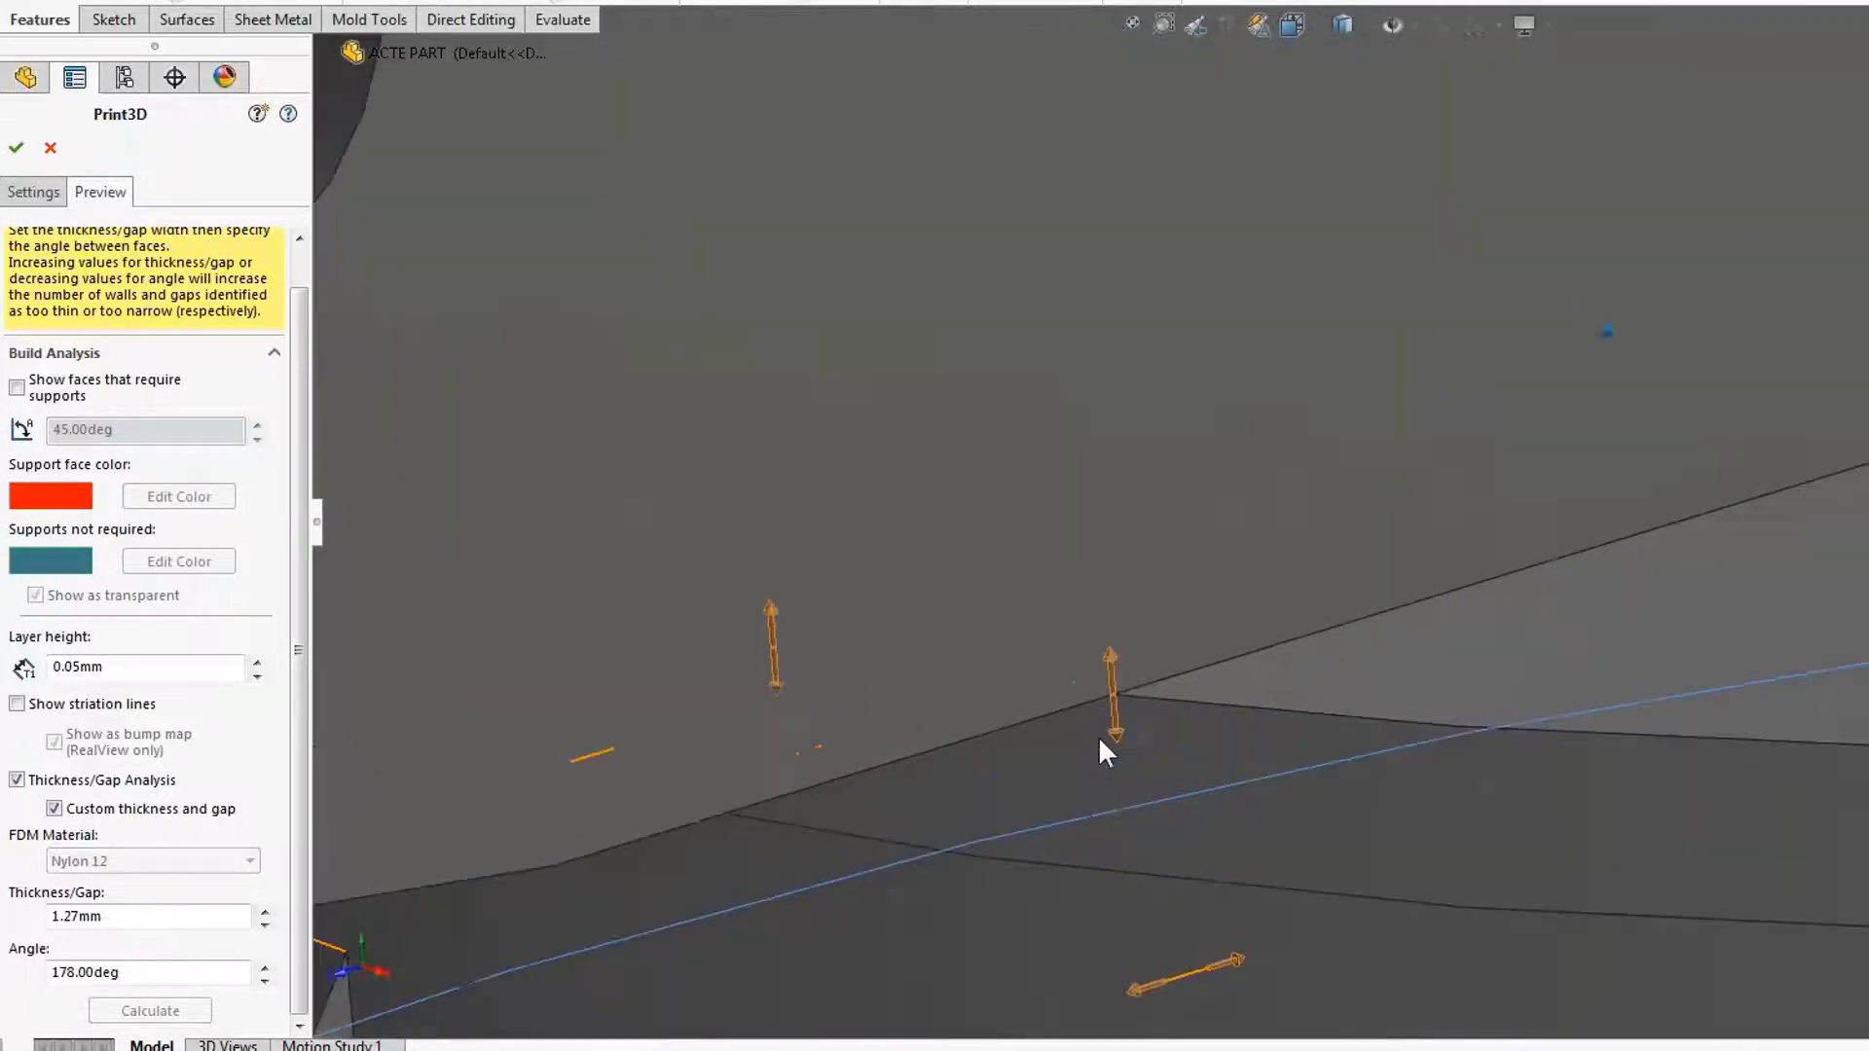
{"action": "middle_click_drag", "start_coordinate": [1098, 738], "coordinate": [1452, 533]}
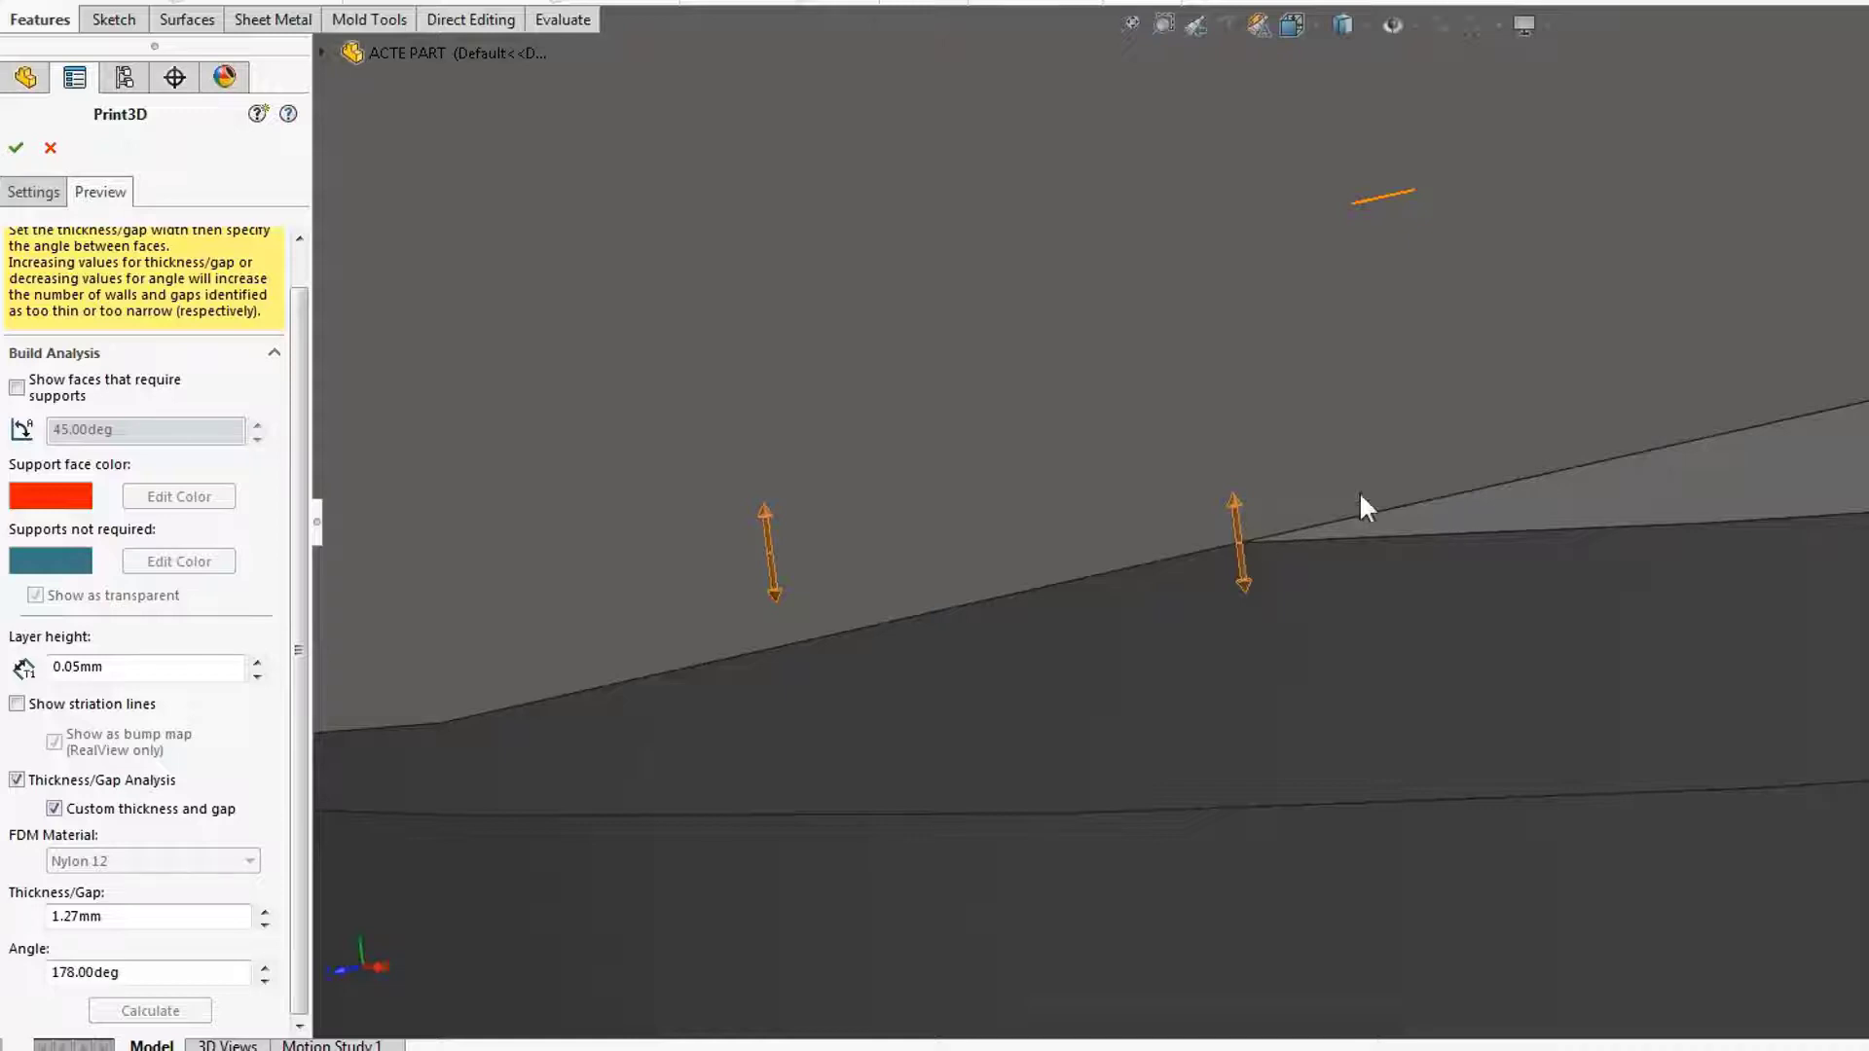
{"action": "scroll", "coordinate": [1413, 401], "scroll_direction": "up", "scroll_amount": 5}
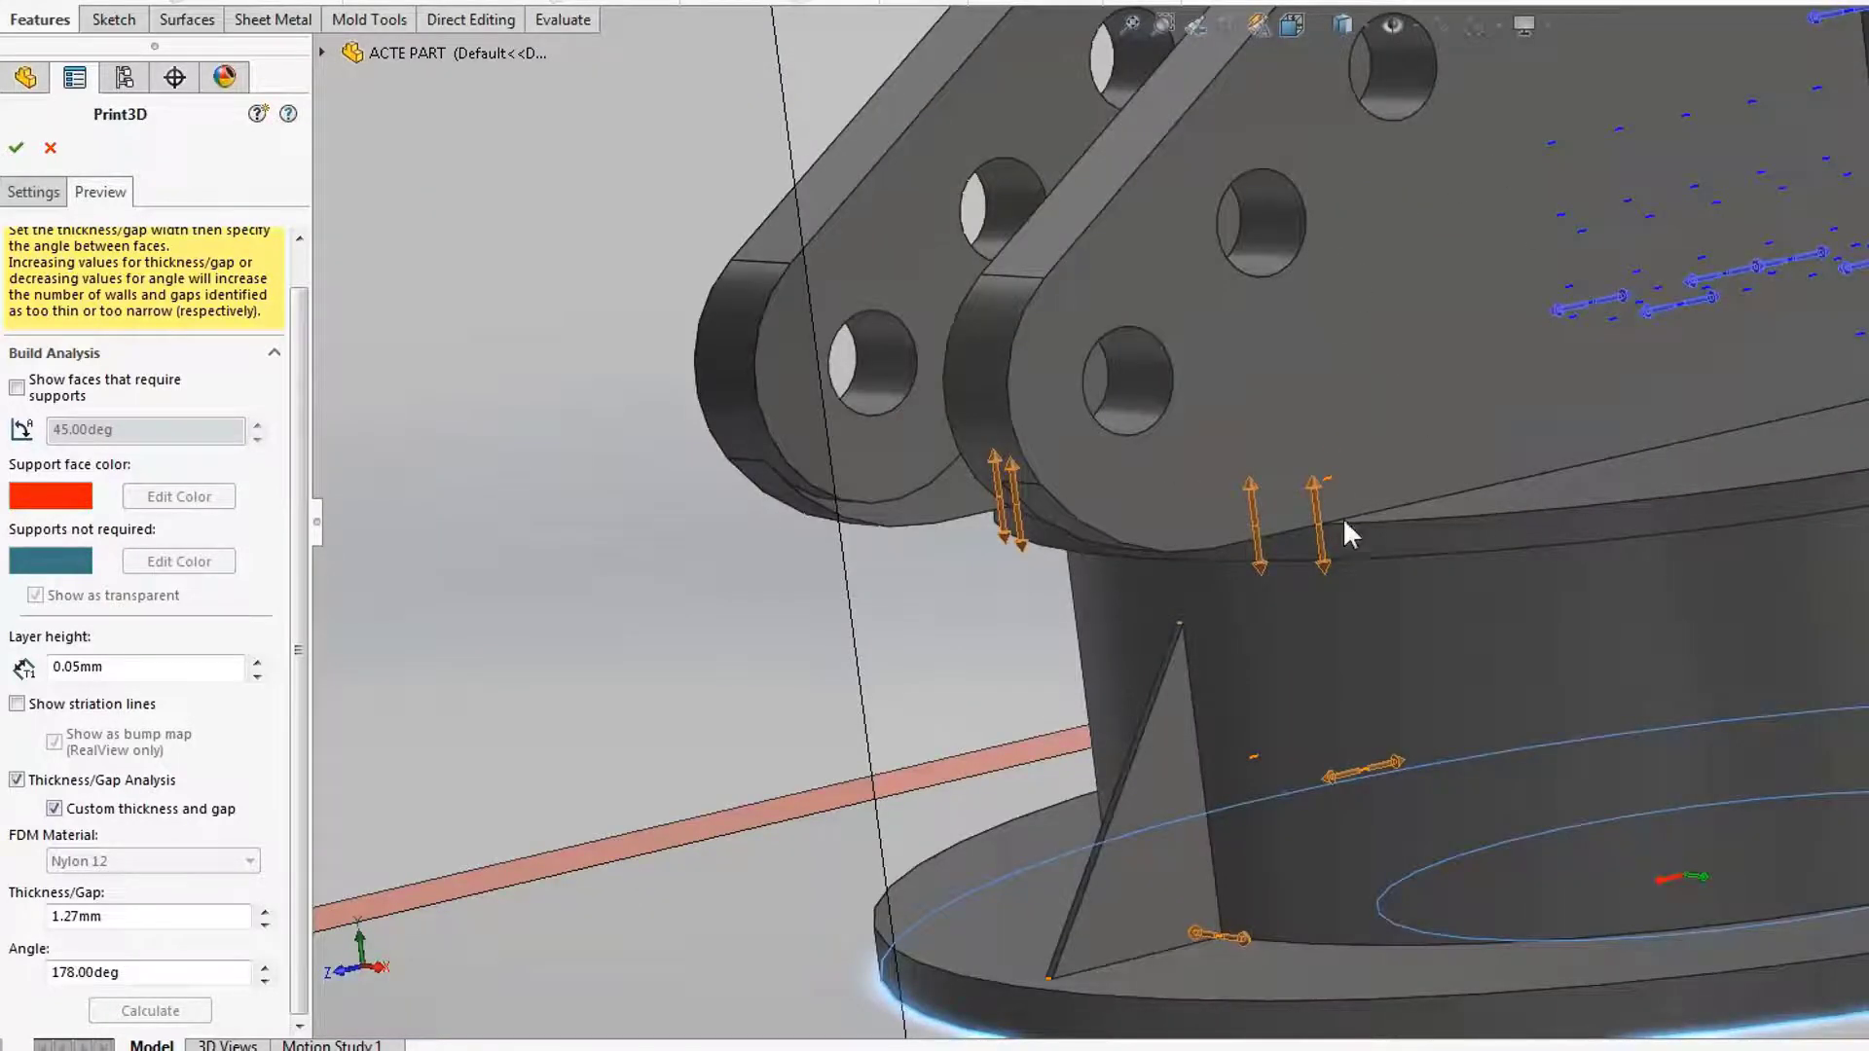
{"action": "scroll", "coordinate": [1348, 534], "scroll_direction": "down", "scroll_amount": 2}
{"action": "scroll", "coordinate": [1768, 512], "scroll_direction": "up", "scroll_amount": 3}
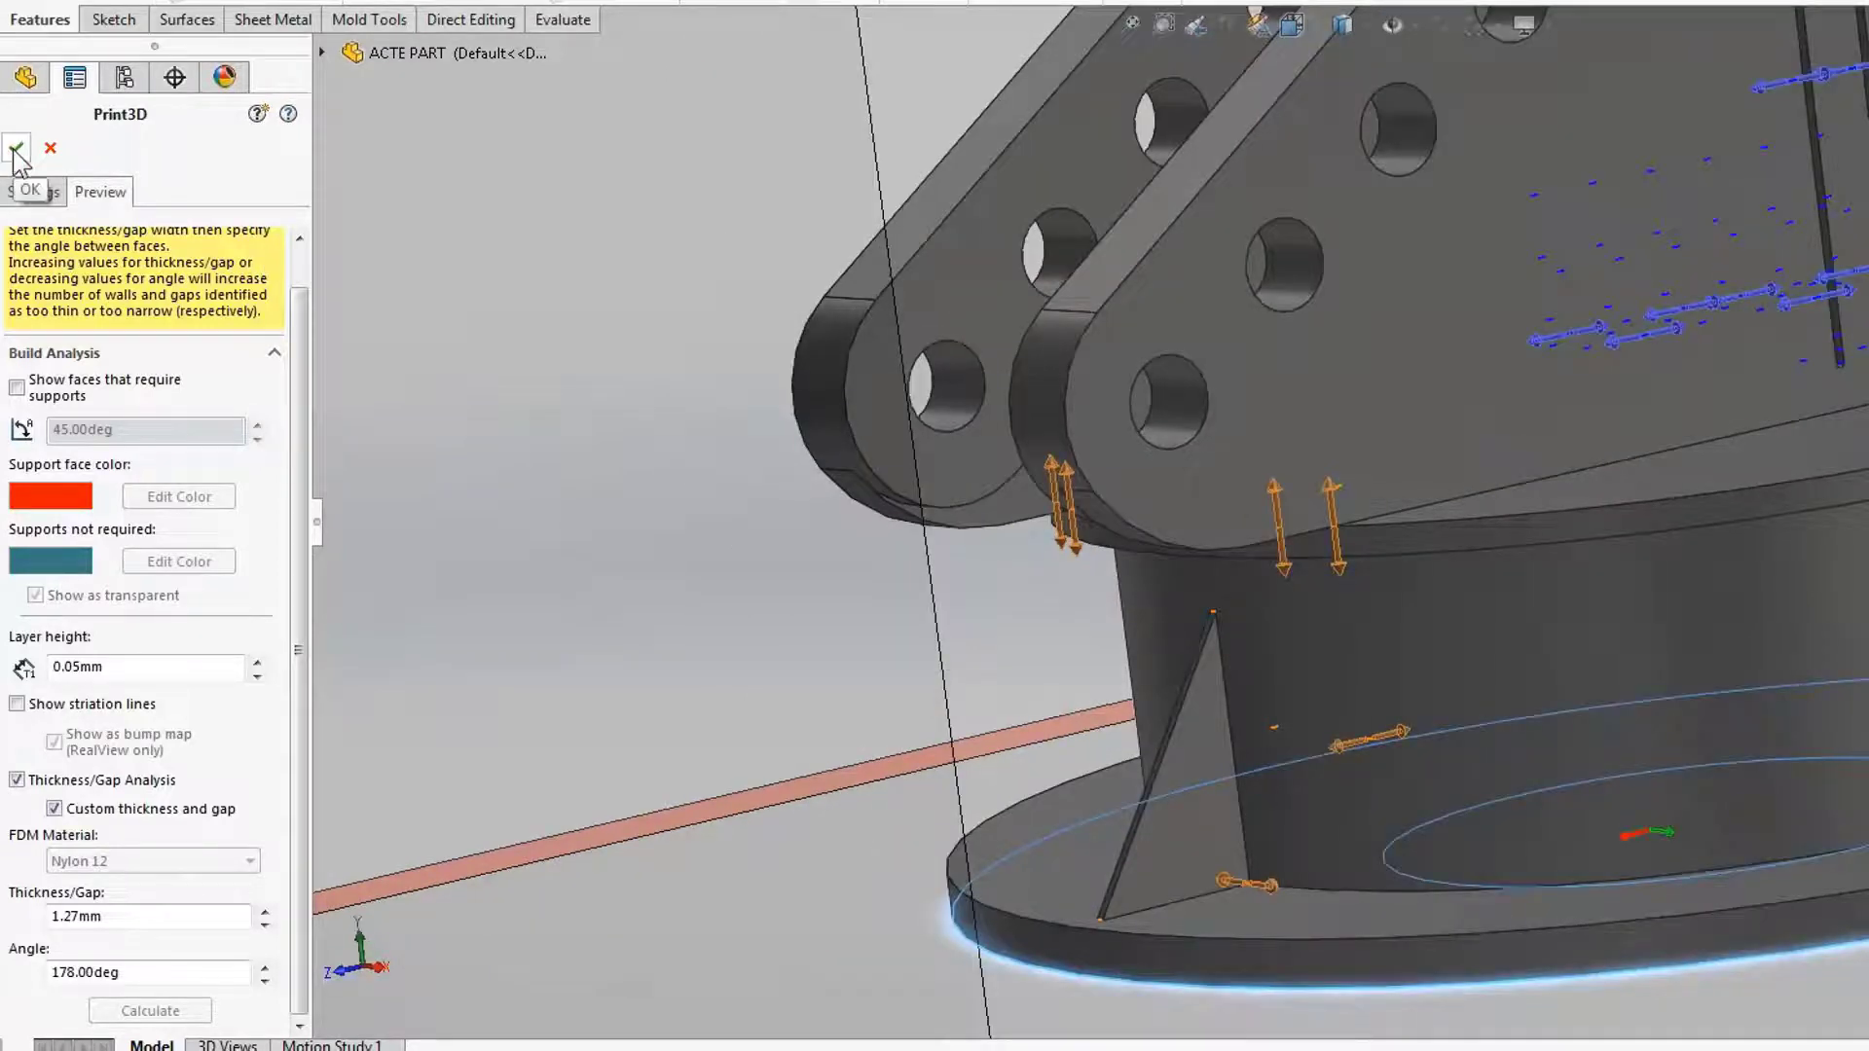
{"action": "scroll", "coordinate": [1586, 374], "scroll_direction": "up", "scroll_amount": 2}
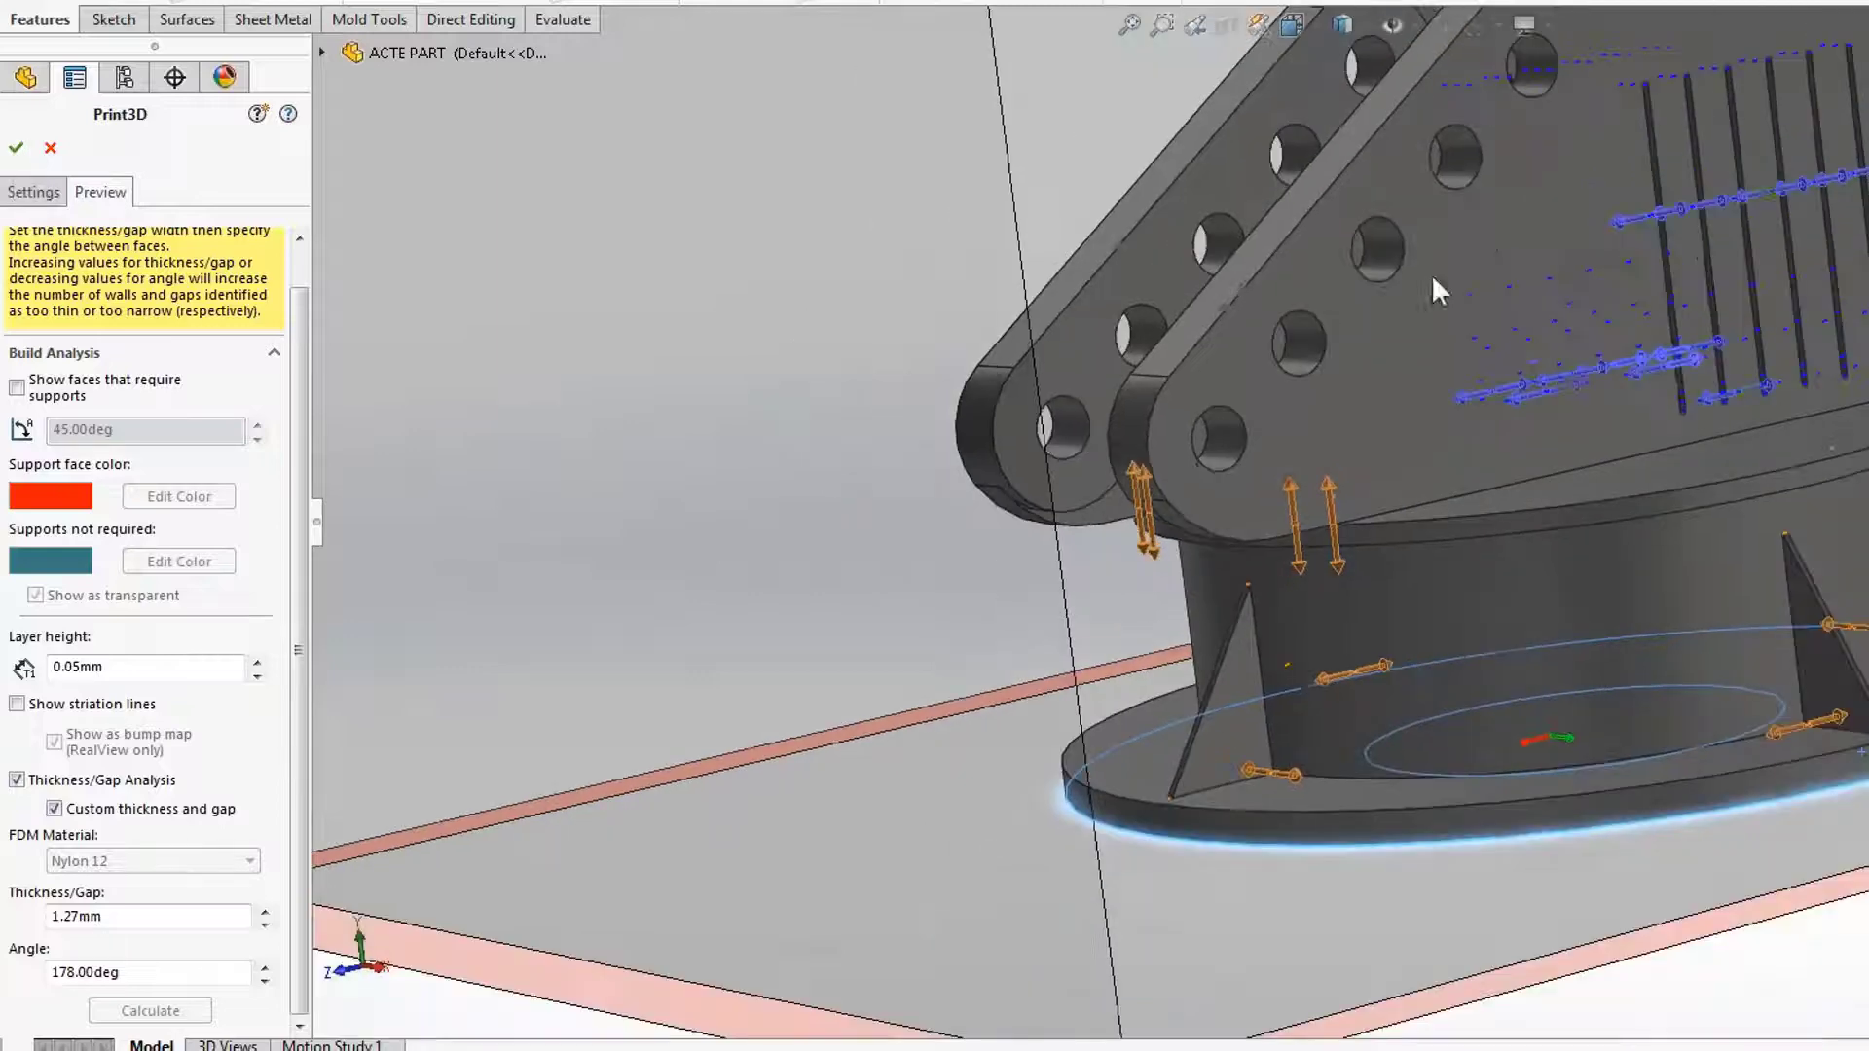
{"action": "left_click", "coordinate": [15, 147]}
Set the width of the Cut-Extrude3 slot in the side plate to 3 mm.
{"action": "scroll", "coordinate": [1577, 465], "scroll_direction": "down", "scroll_amount": 5}
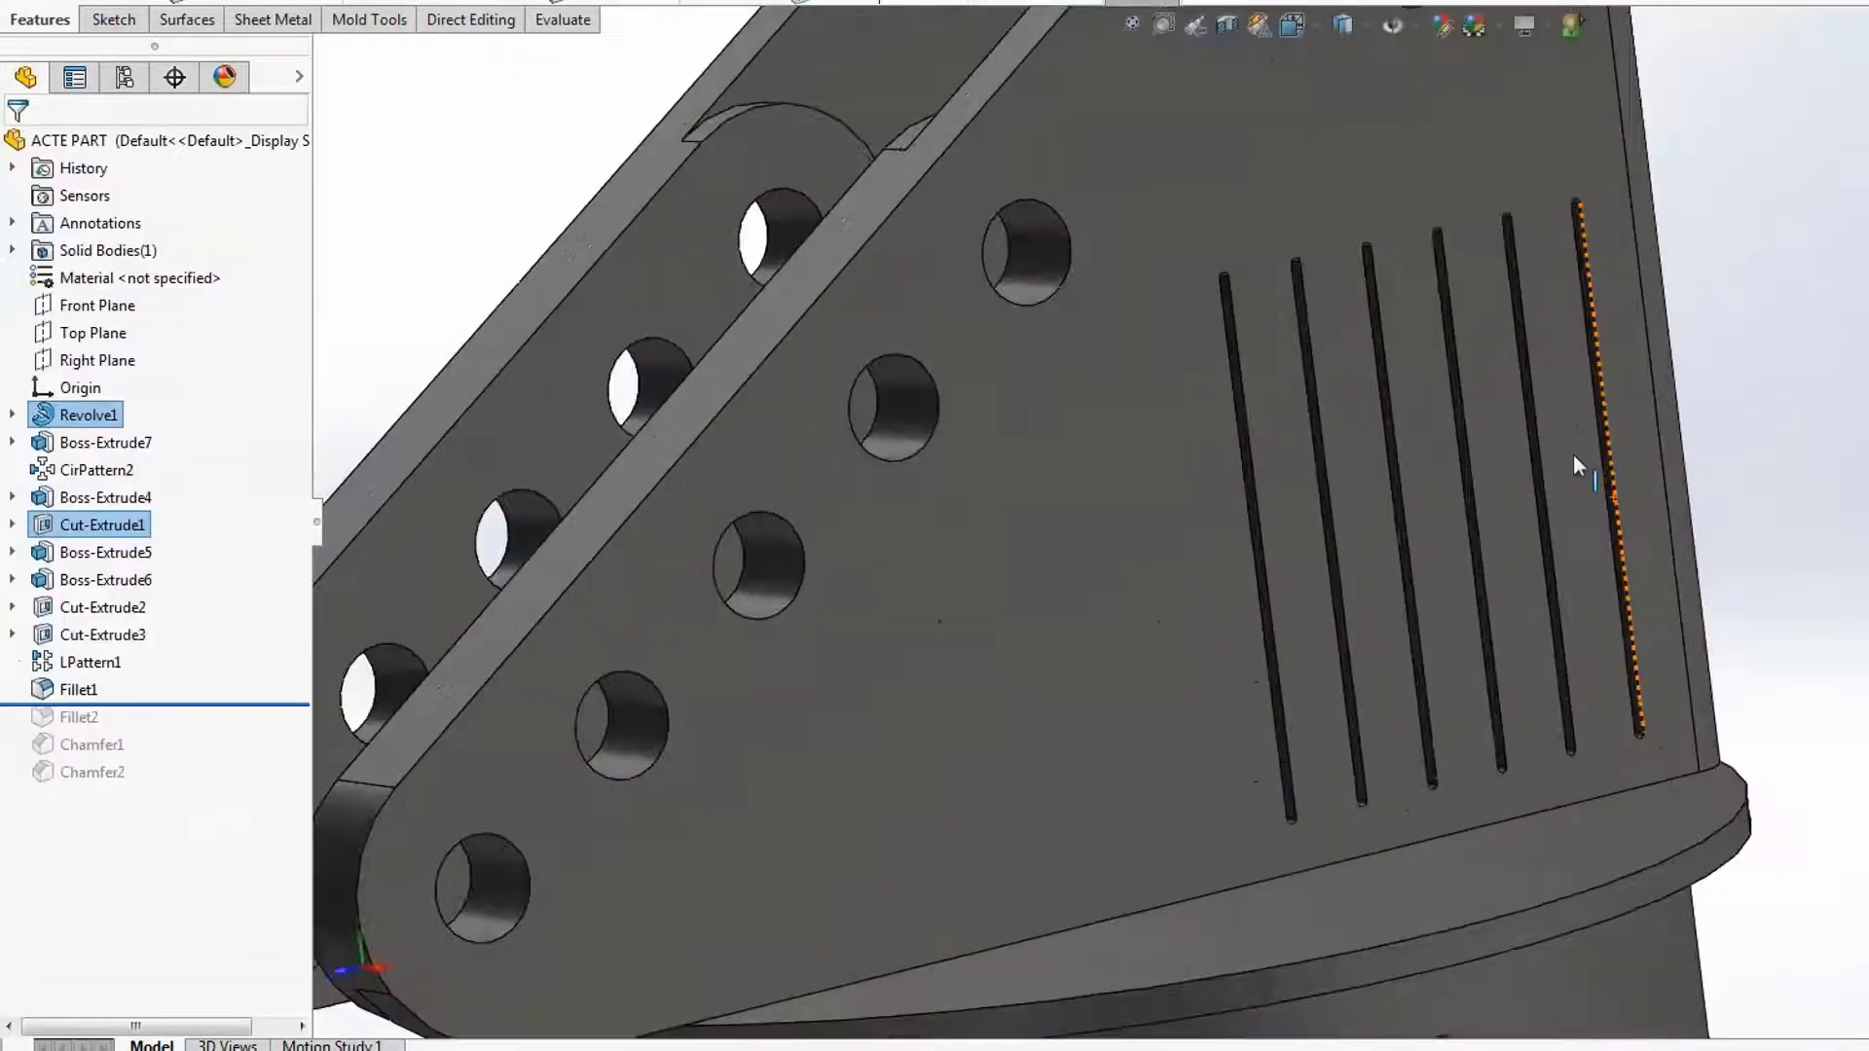
{"action": "scroll", "coordinate": [1577, 465], "scroll_direction": "down", "scroll_amount": 3}
{"action": "left_click", "coordinate": [1626, 355]}
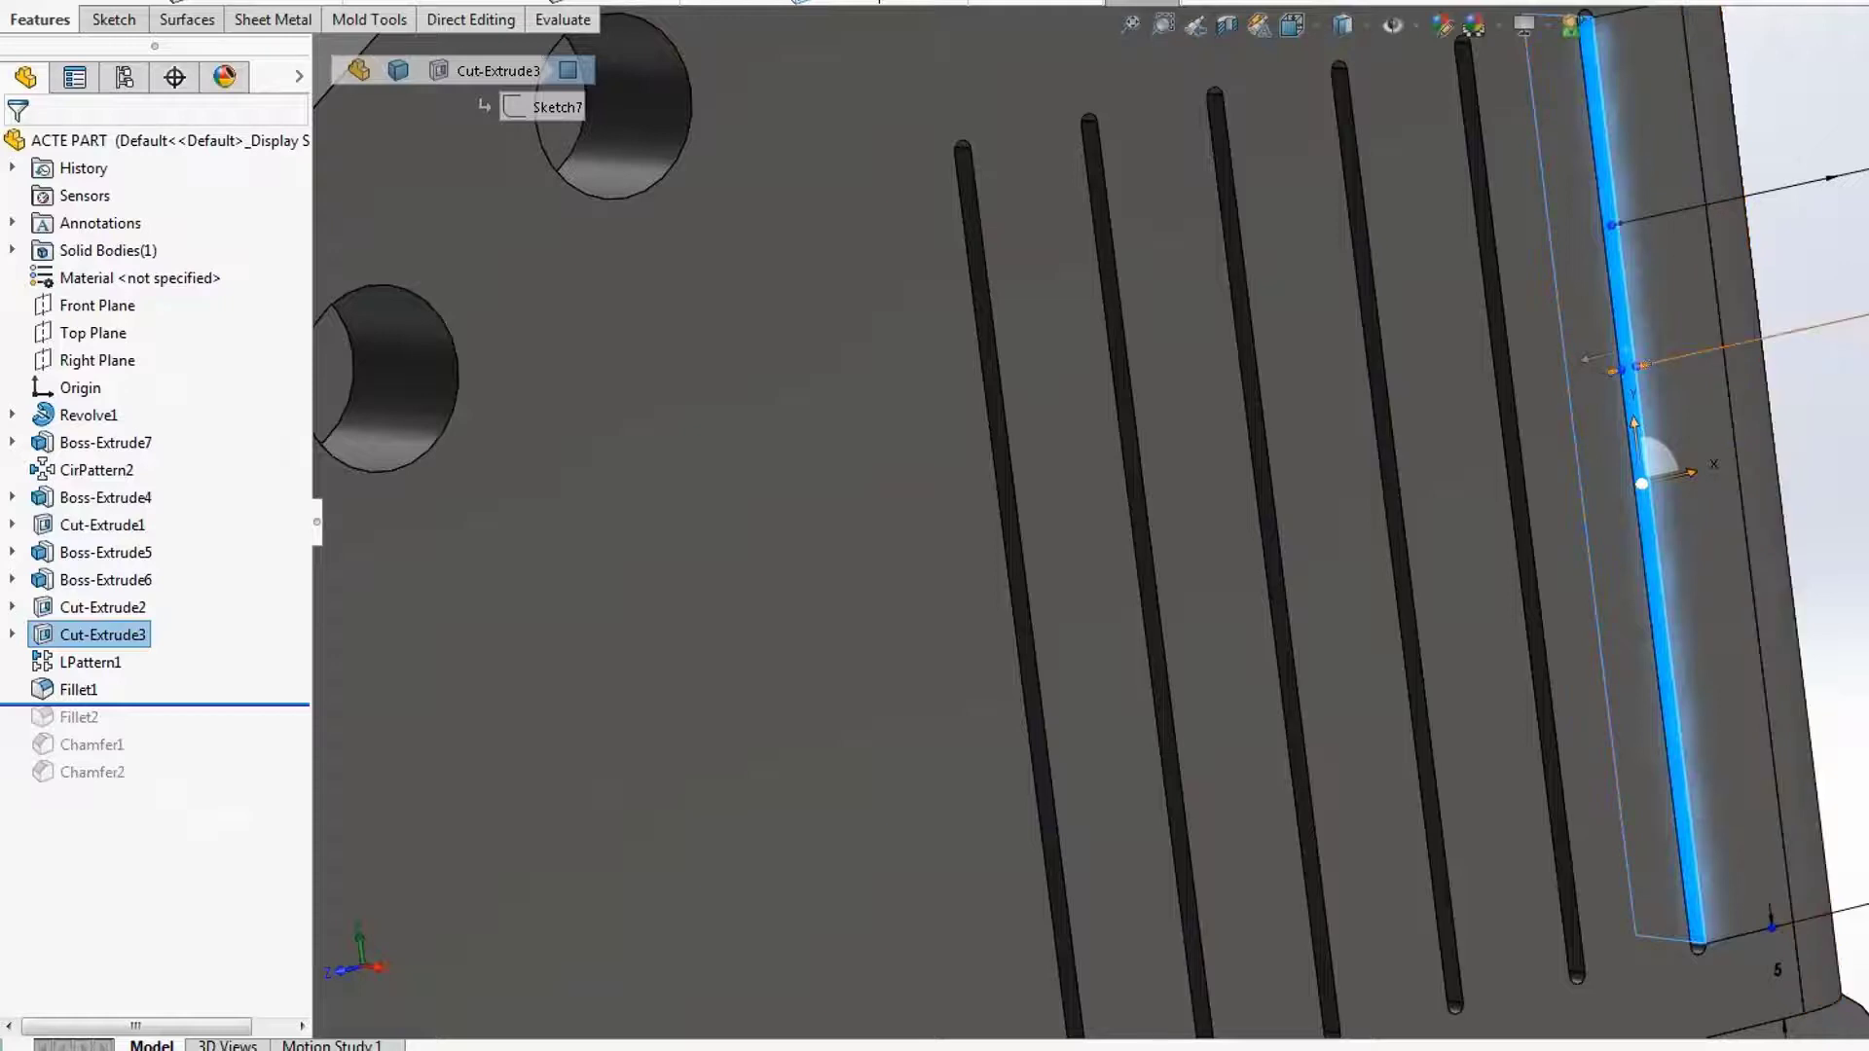
{"action": "left_click", "coordinate": [1643, 365]}
{"action": "double_click", "coordinate": [119, 574]}
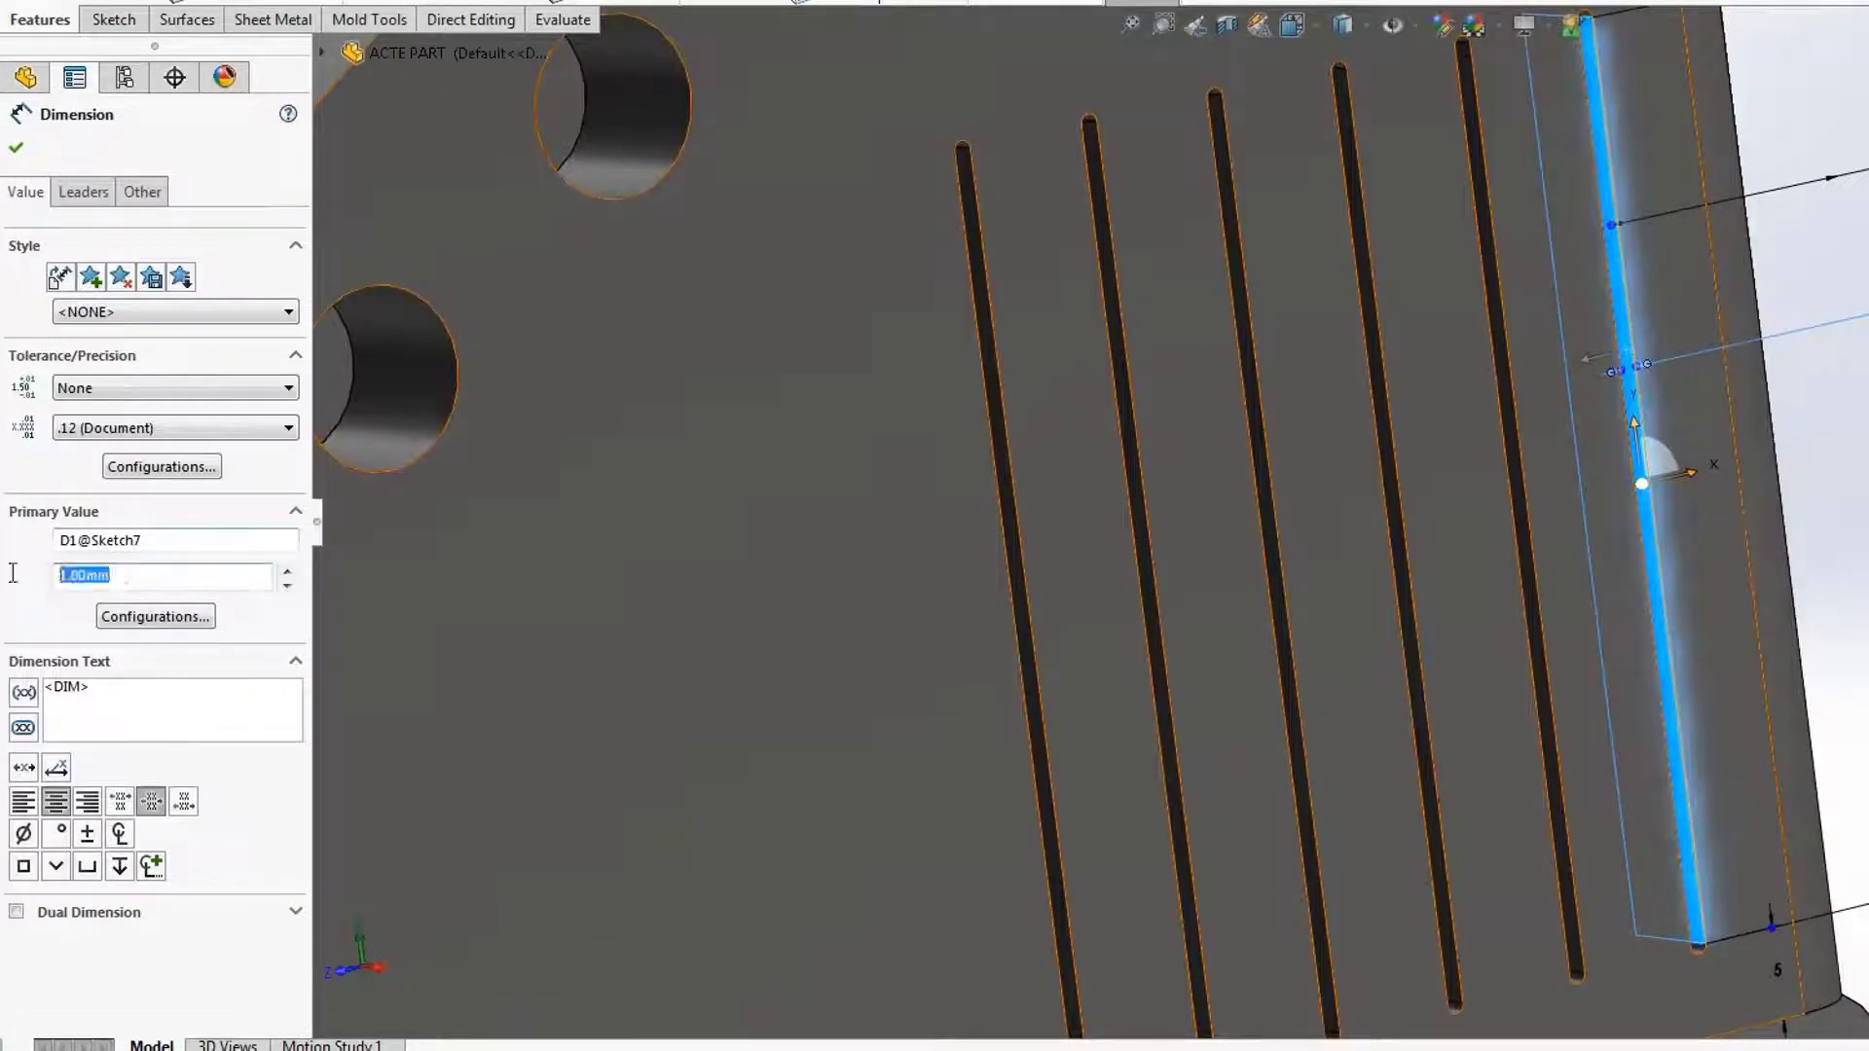
{"action": "type", "text": "3"}
{"action": "key", "text": "Return"}
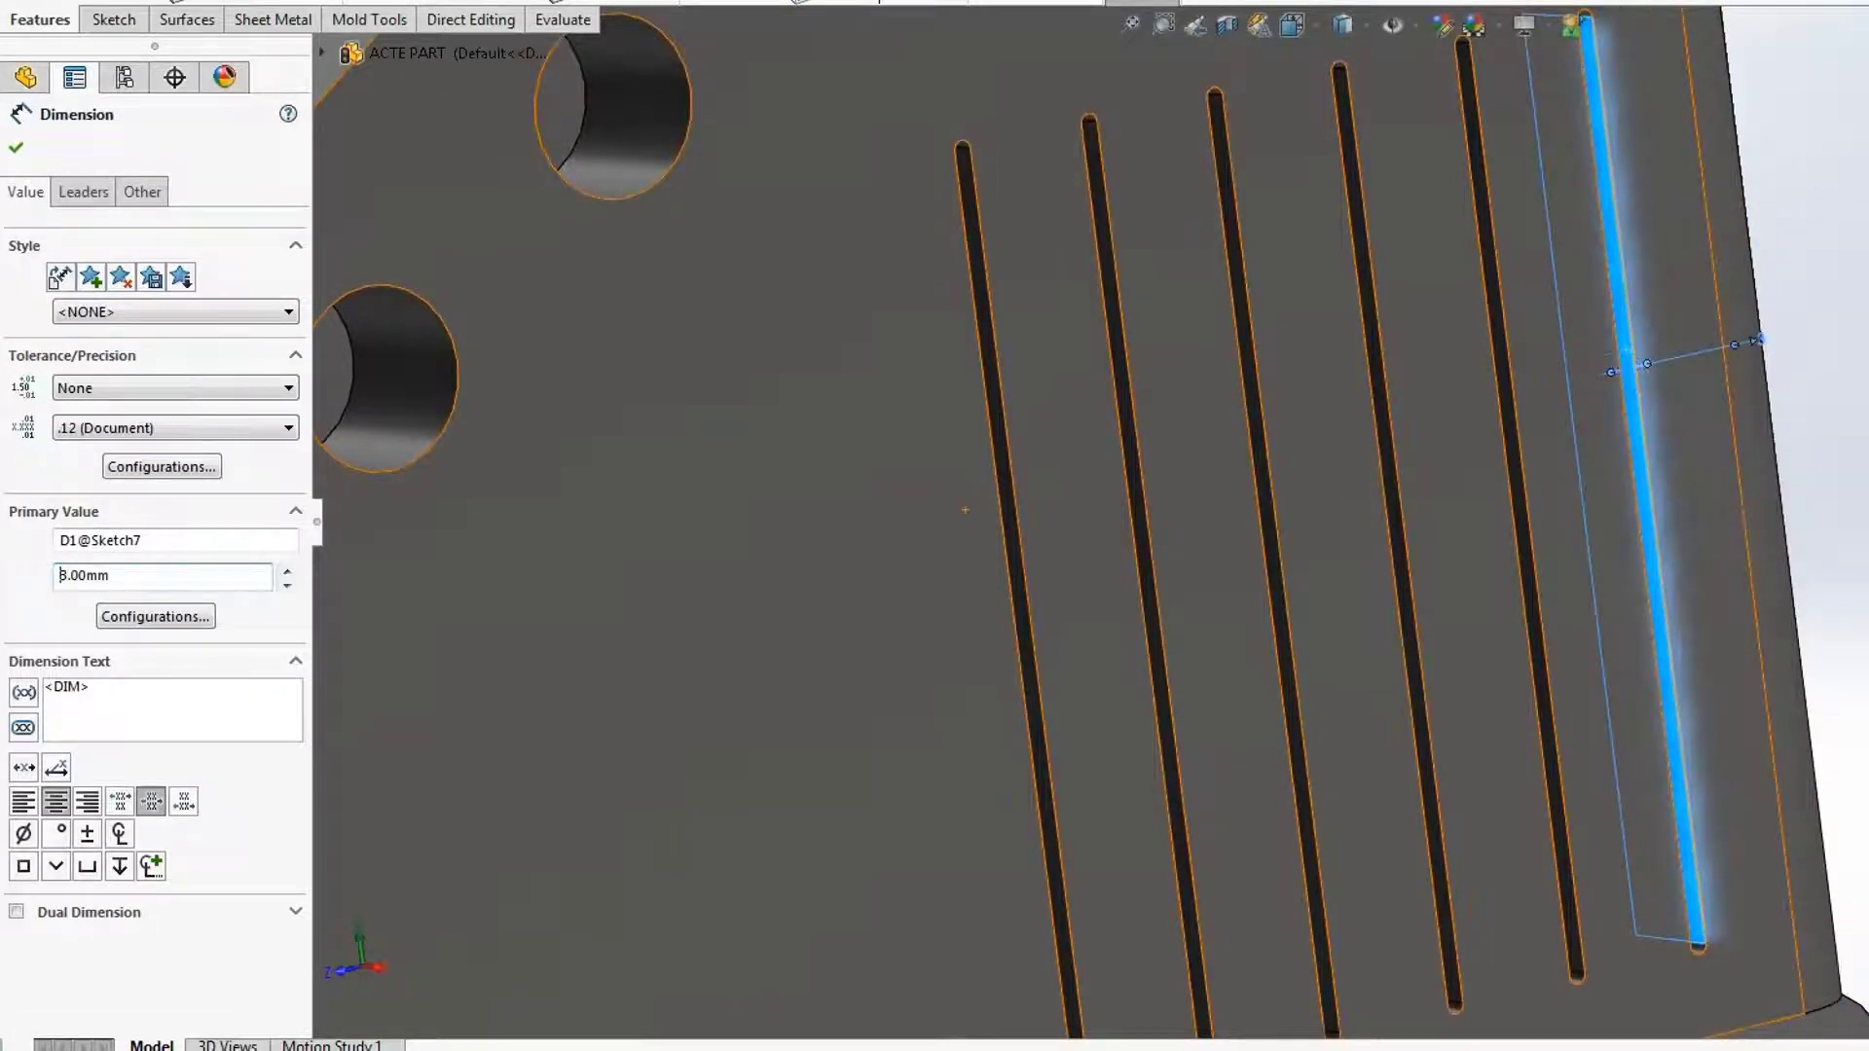
{"action": "left_click", "coordinate": [15, 147]}
Set the mid-plane extrusion depth of the base rib, Boss-Extrude7, to 3 mm.
{"action": "scroll", "coordinate": [1266, 681], "scroll_direction": "up", "scroll_amount": 5}
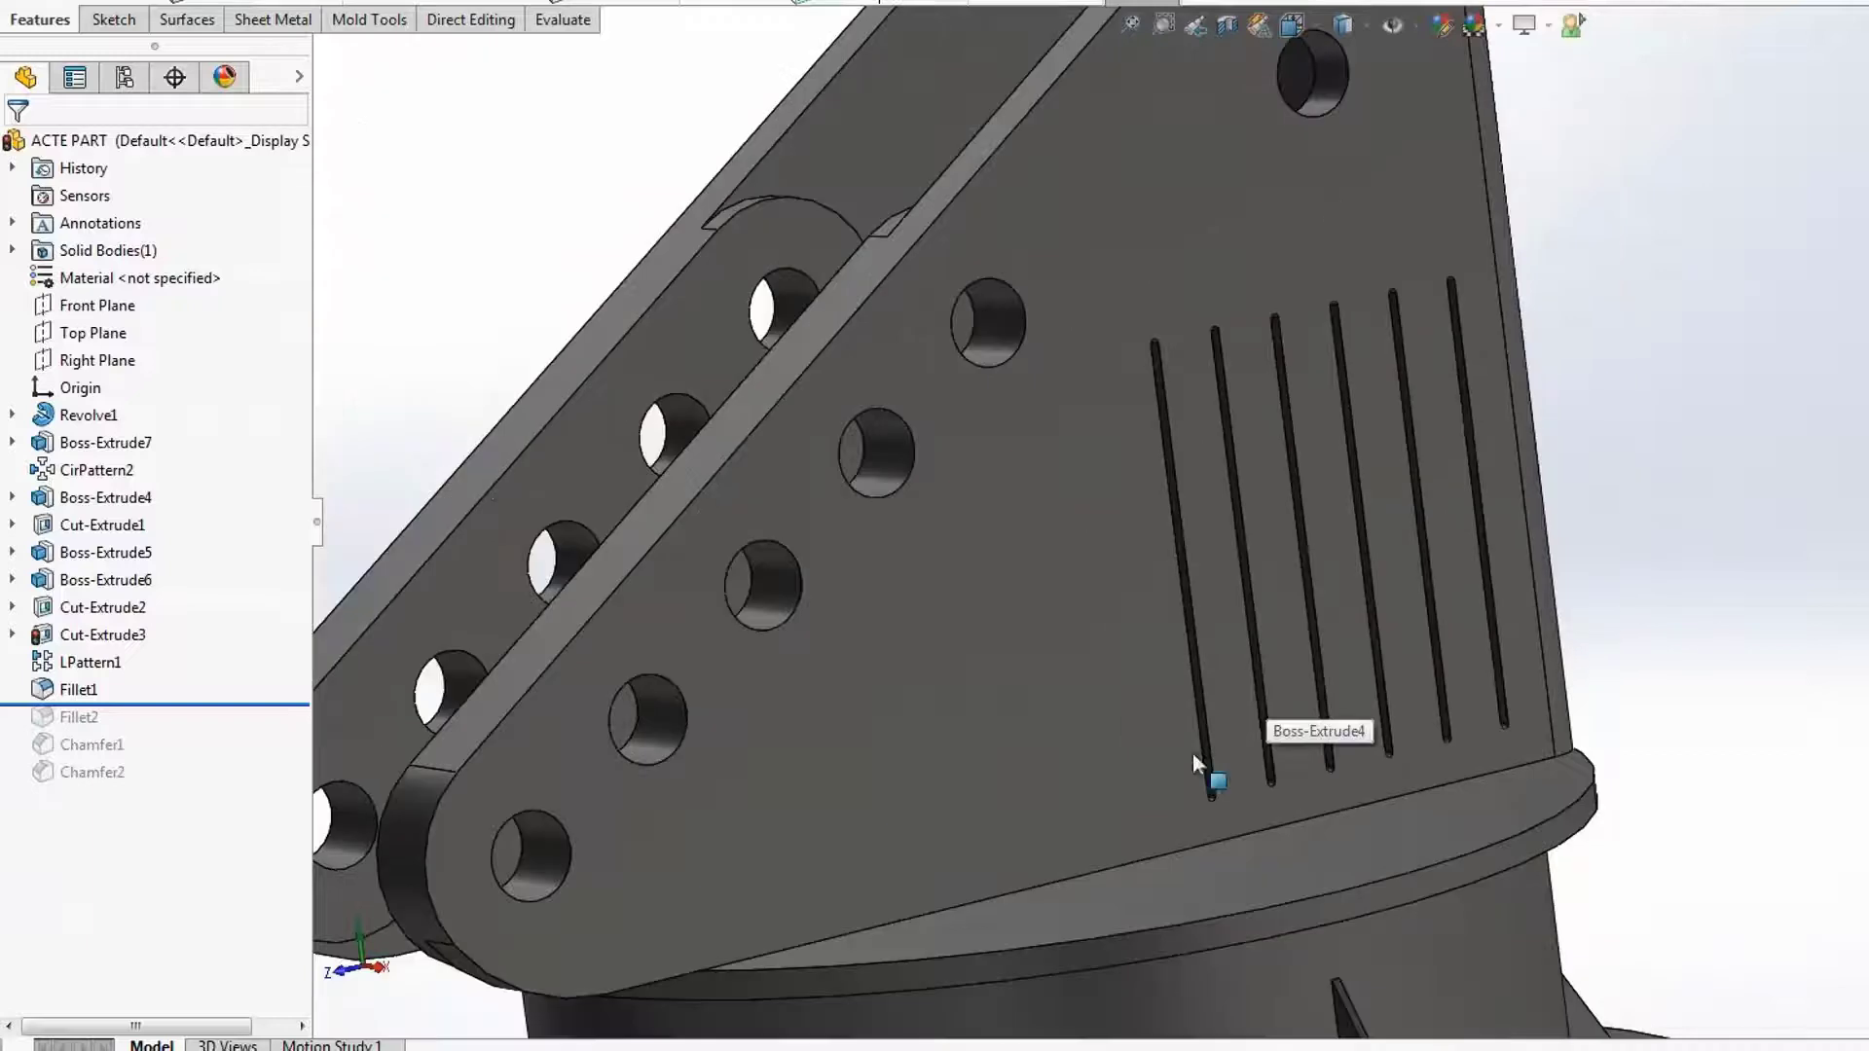
{"action": "left_click", "coordinate": [119, 446]}
{"action": "left_click", "coordinate": [131, 370]}
{"action": "type", "text": "3"}
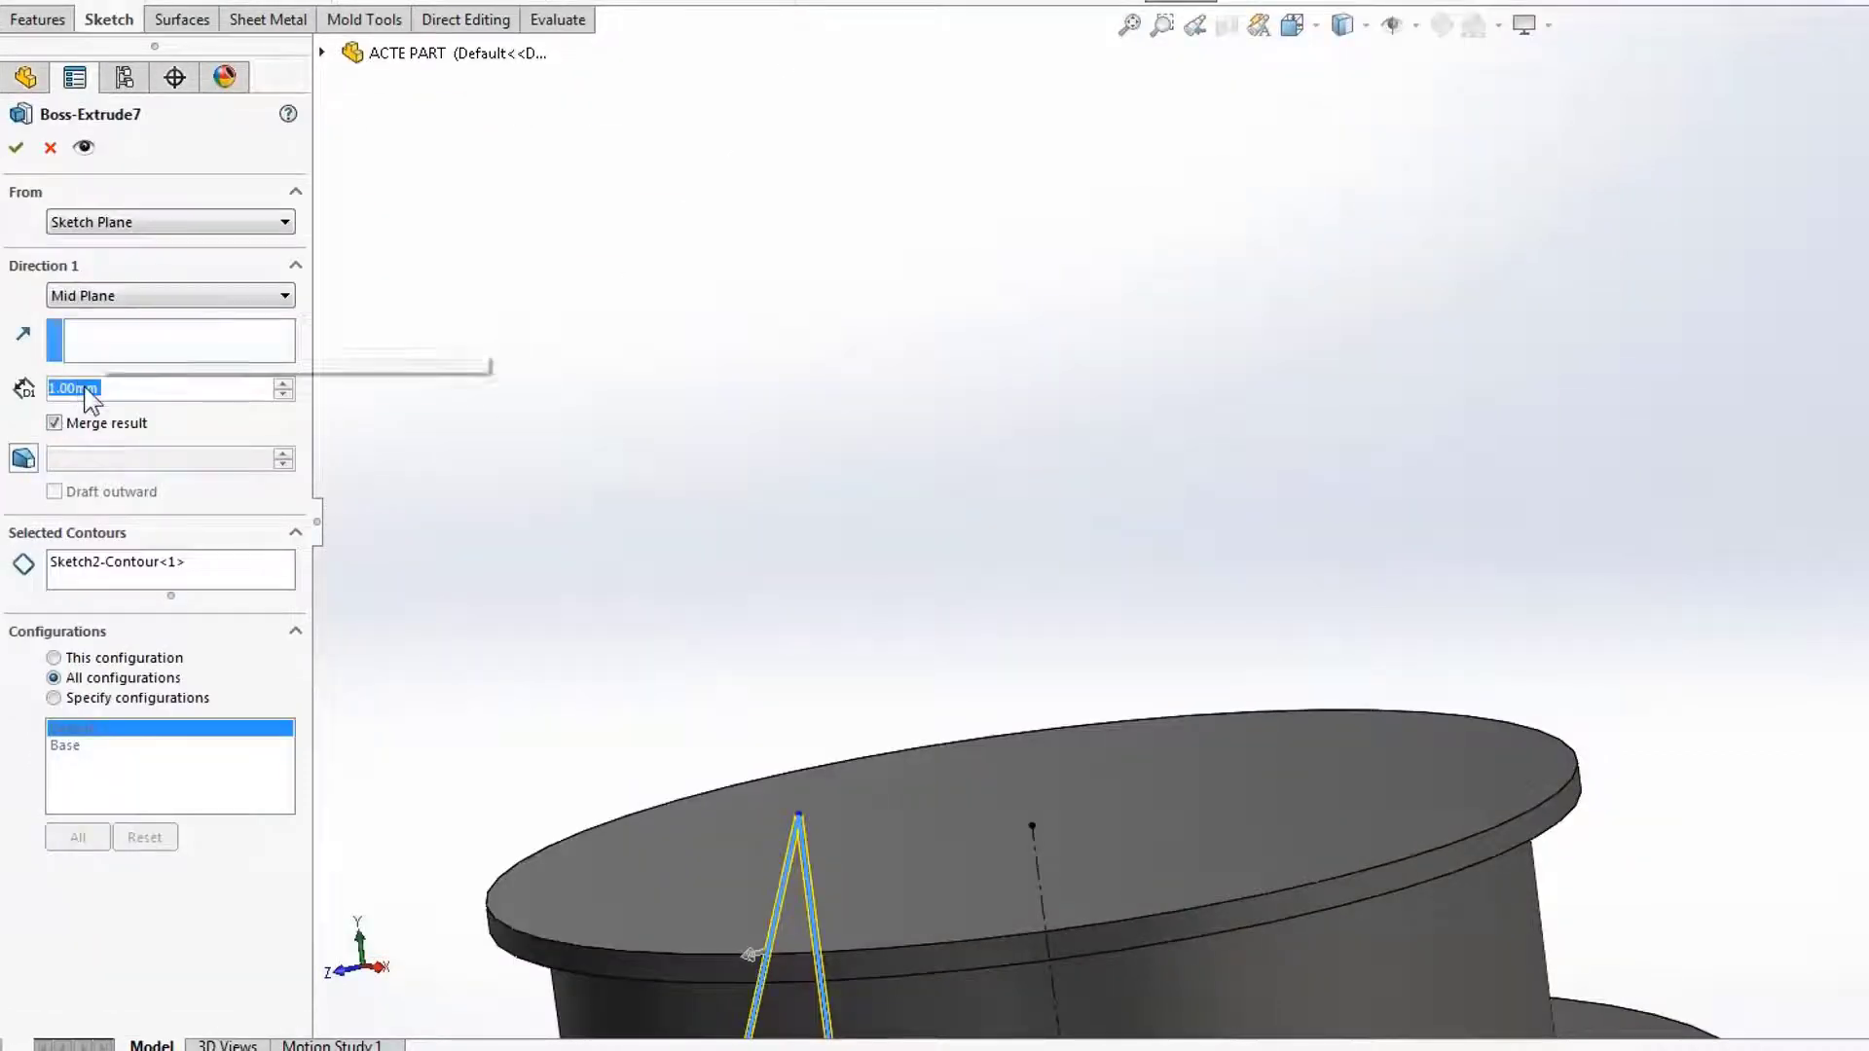
{"action": "key", "text": "Return"}
{"action": "left_click", "coordinate": [16, 147]}
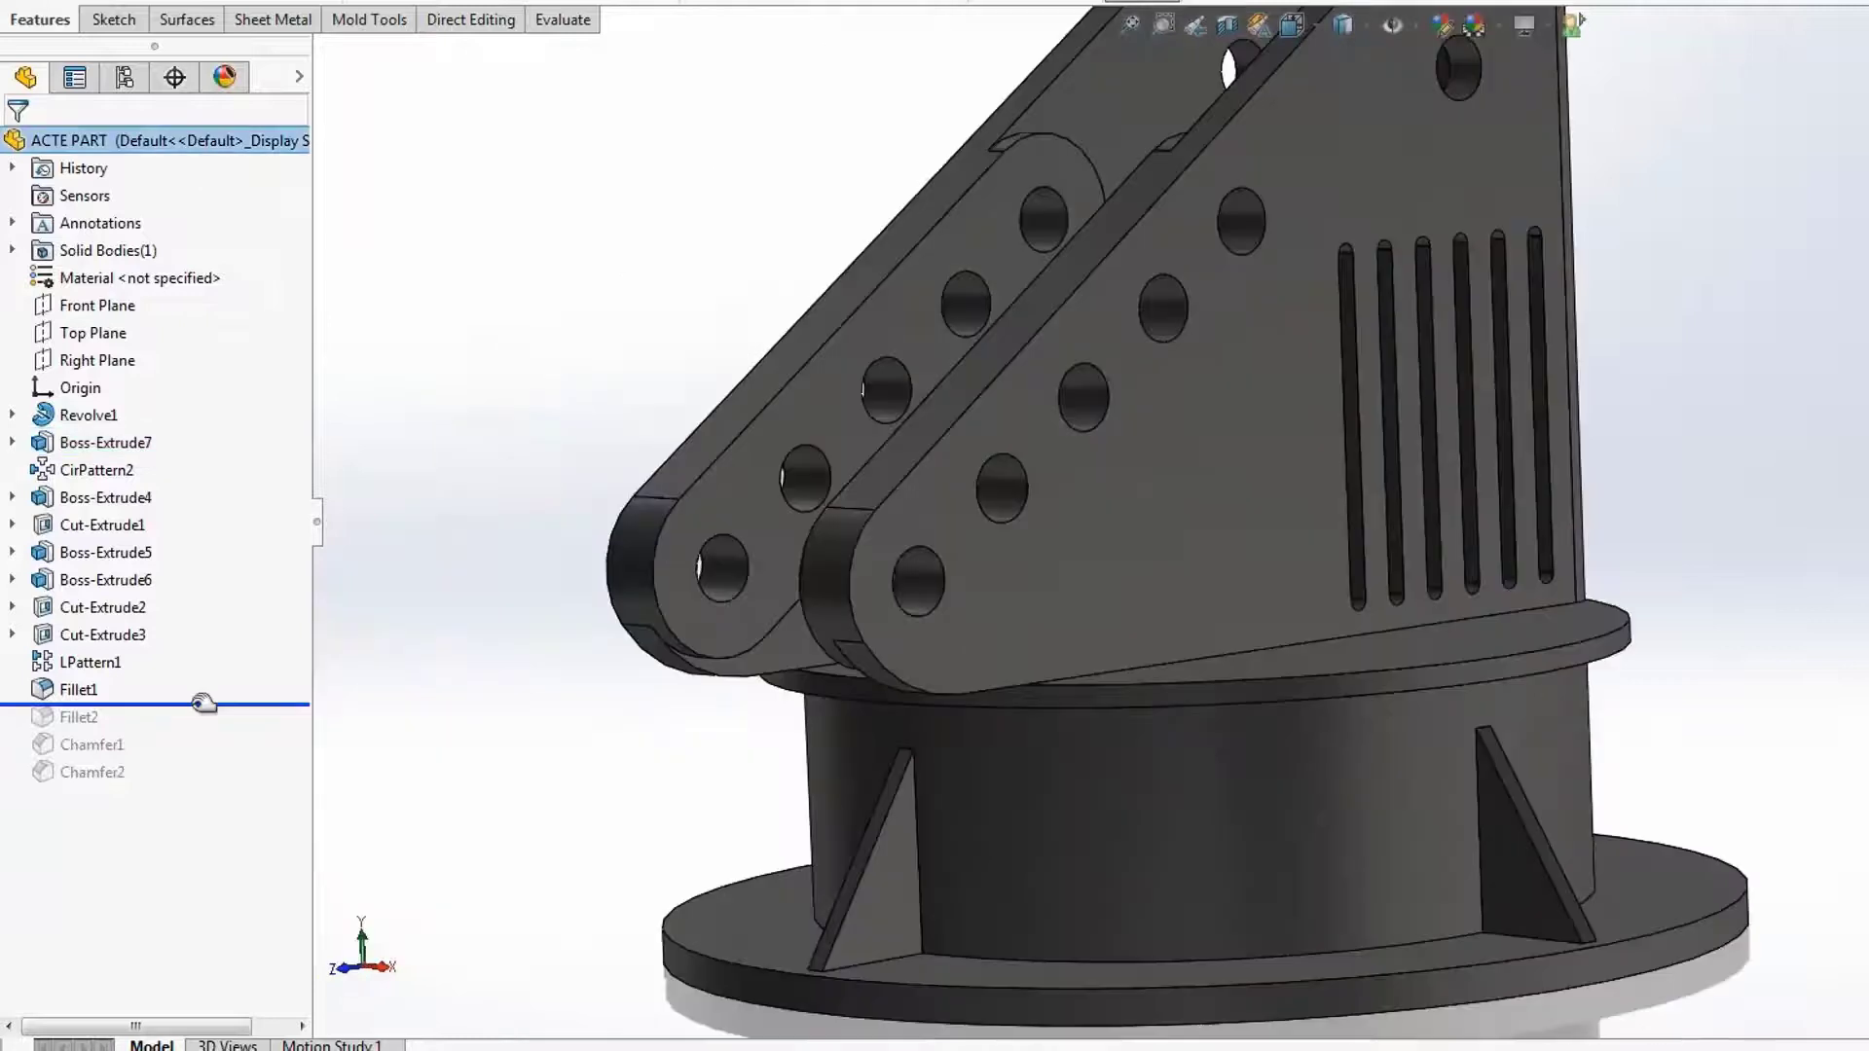
Roll the feature history forward to include Fillet2 and Chamfer1, and inspect them around the upper base flange.
{"action": "left_click_drag", "start_coordinate": [204, 703], "coordinate": [197, 726]}
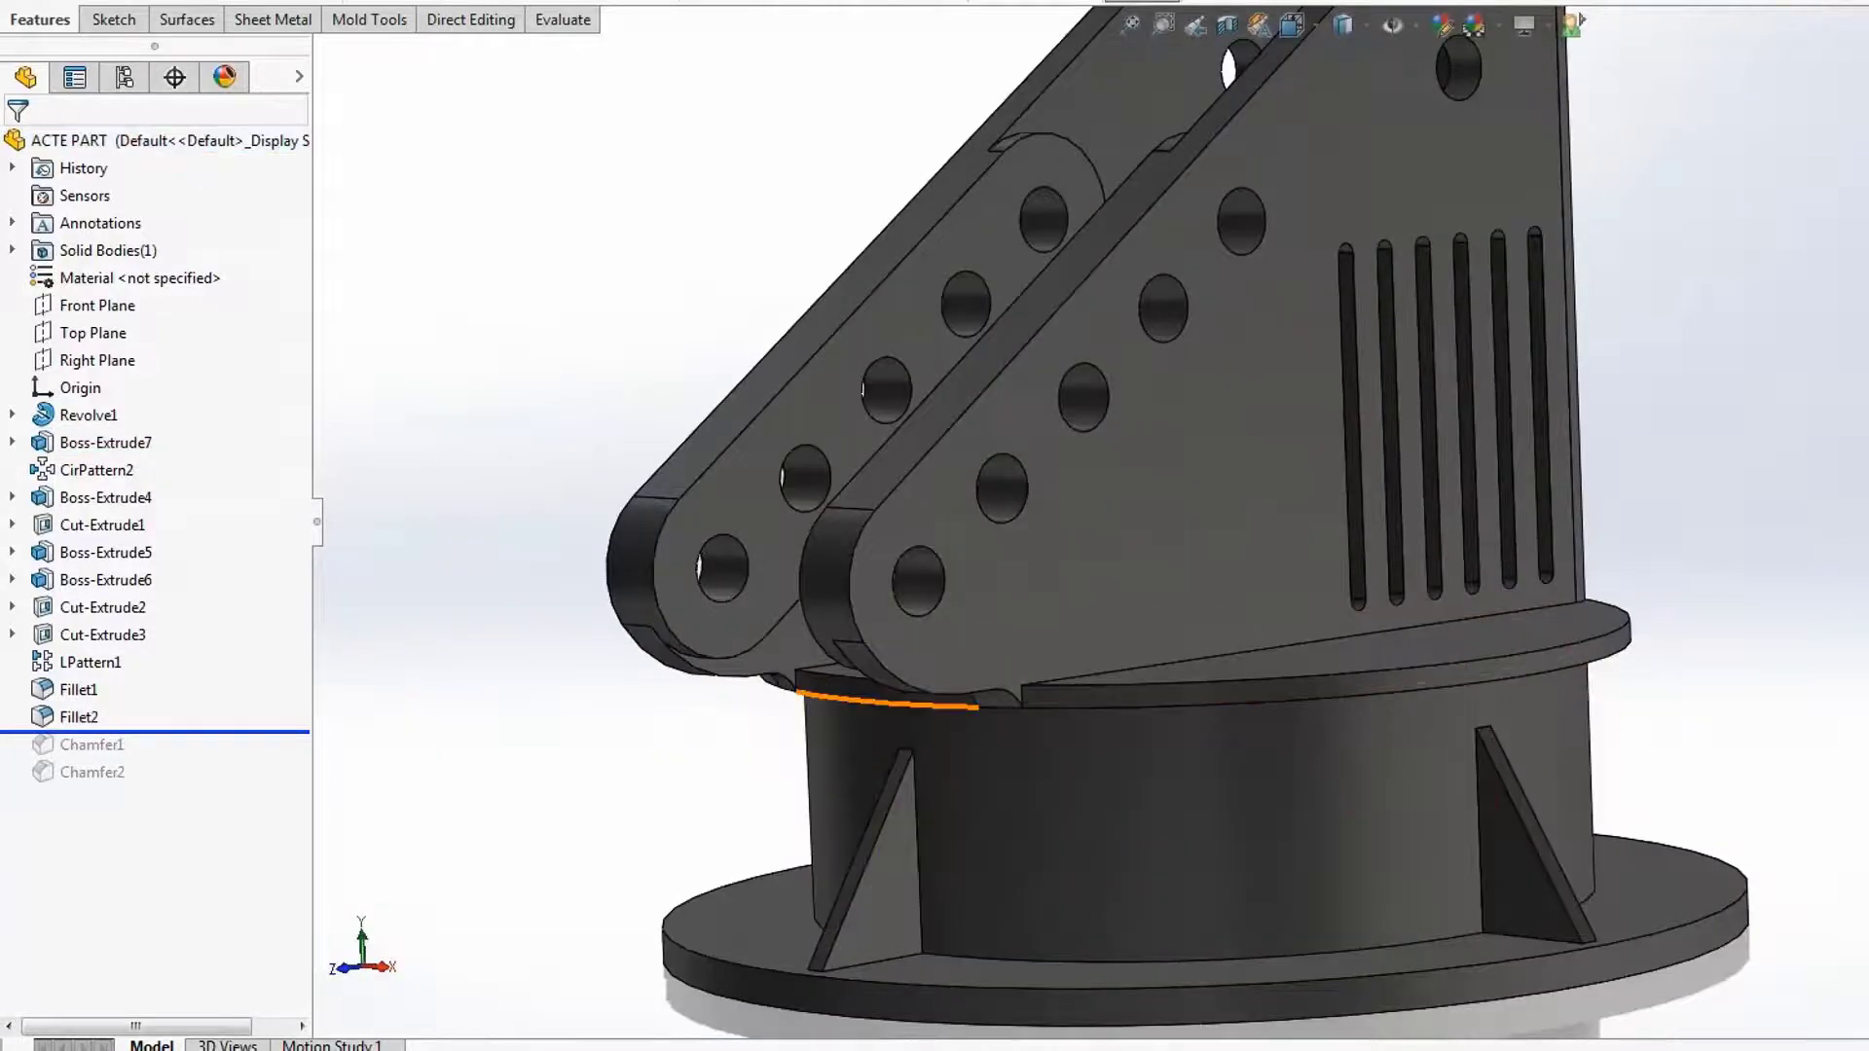
{"action": "scroll", "coordinate": [1041, 682], "scroll_direction": "down", "scroll_amount": 4}
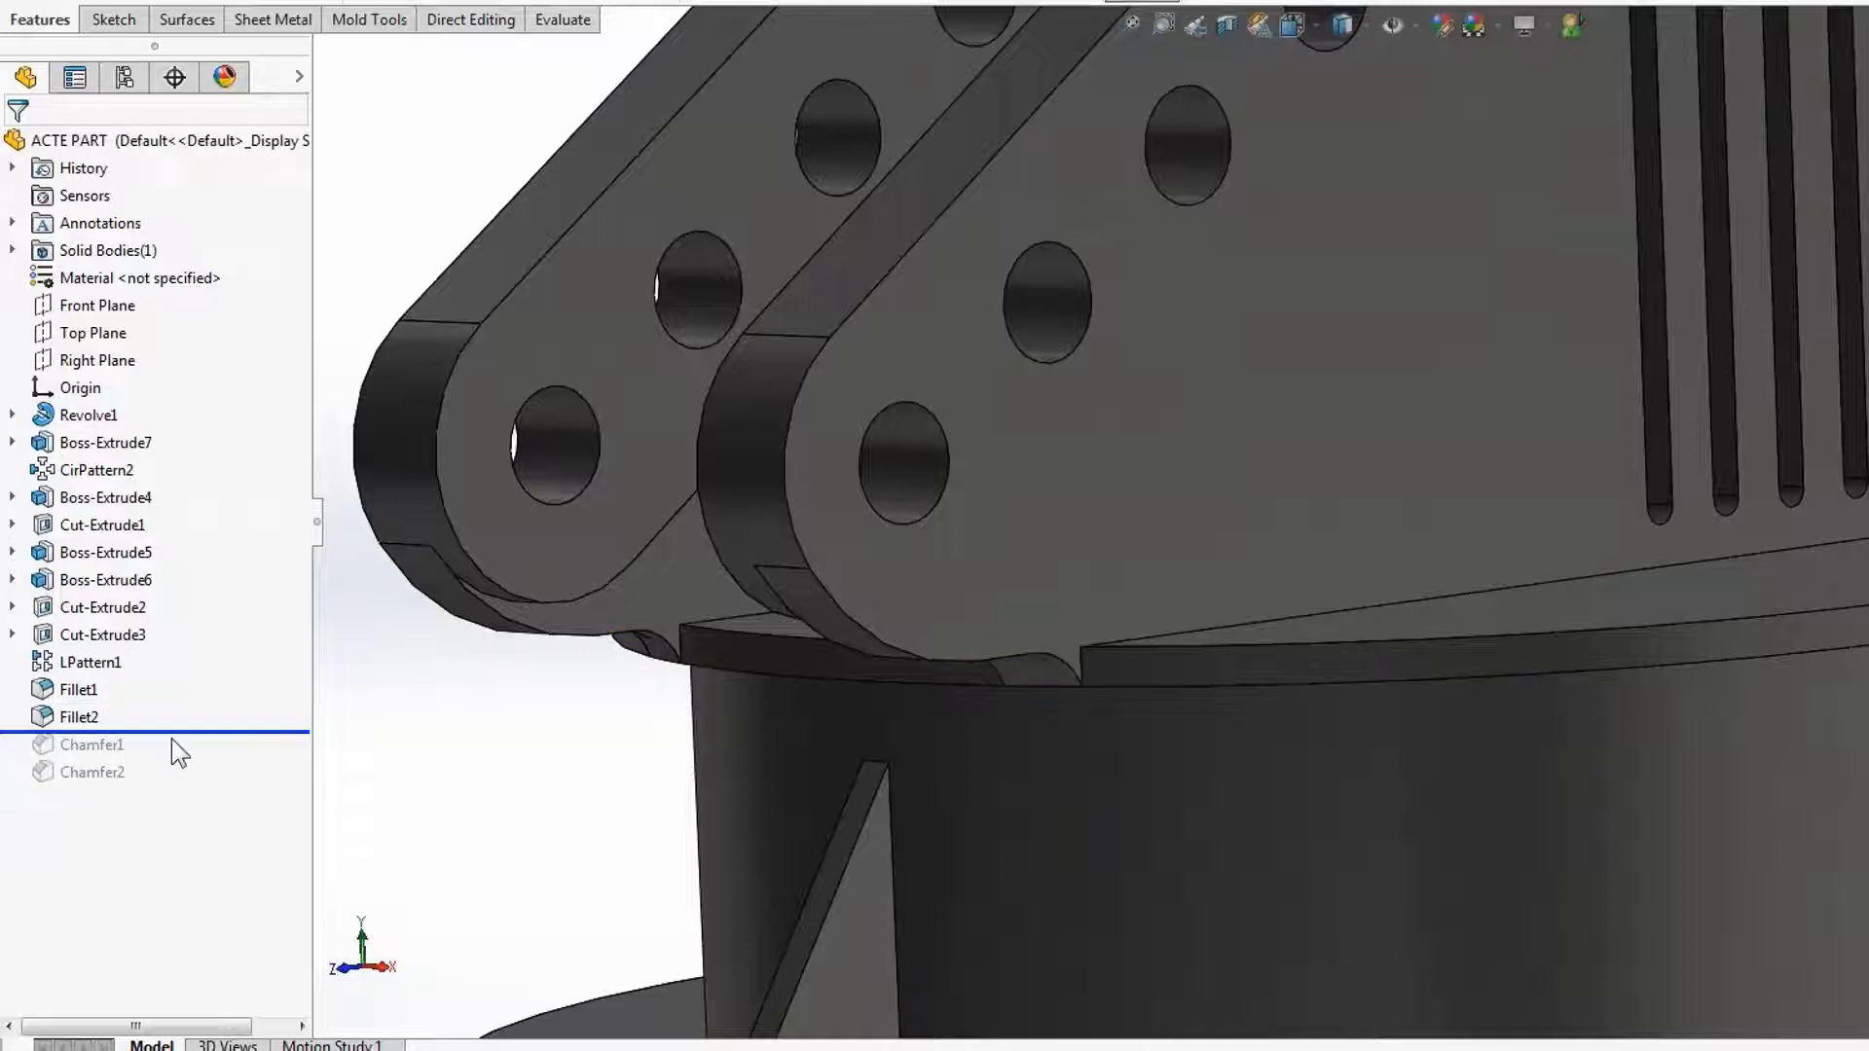
{"action": "left_click_drag", "start_coordinate": [185, 729], "coordinate": [184, 757]}
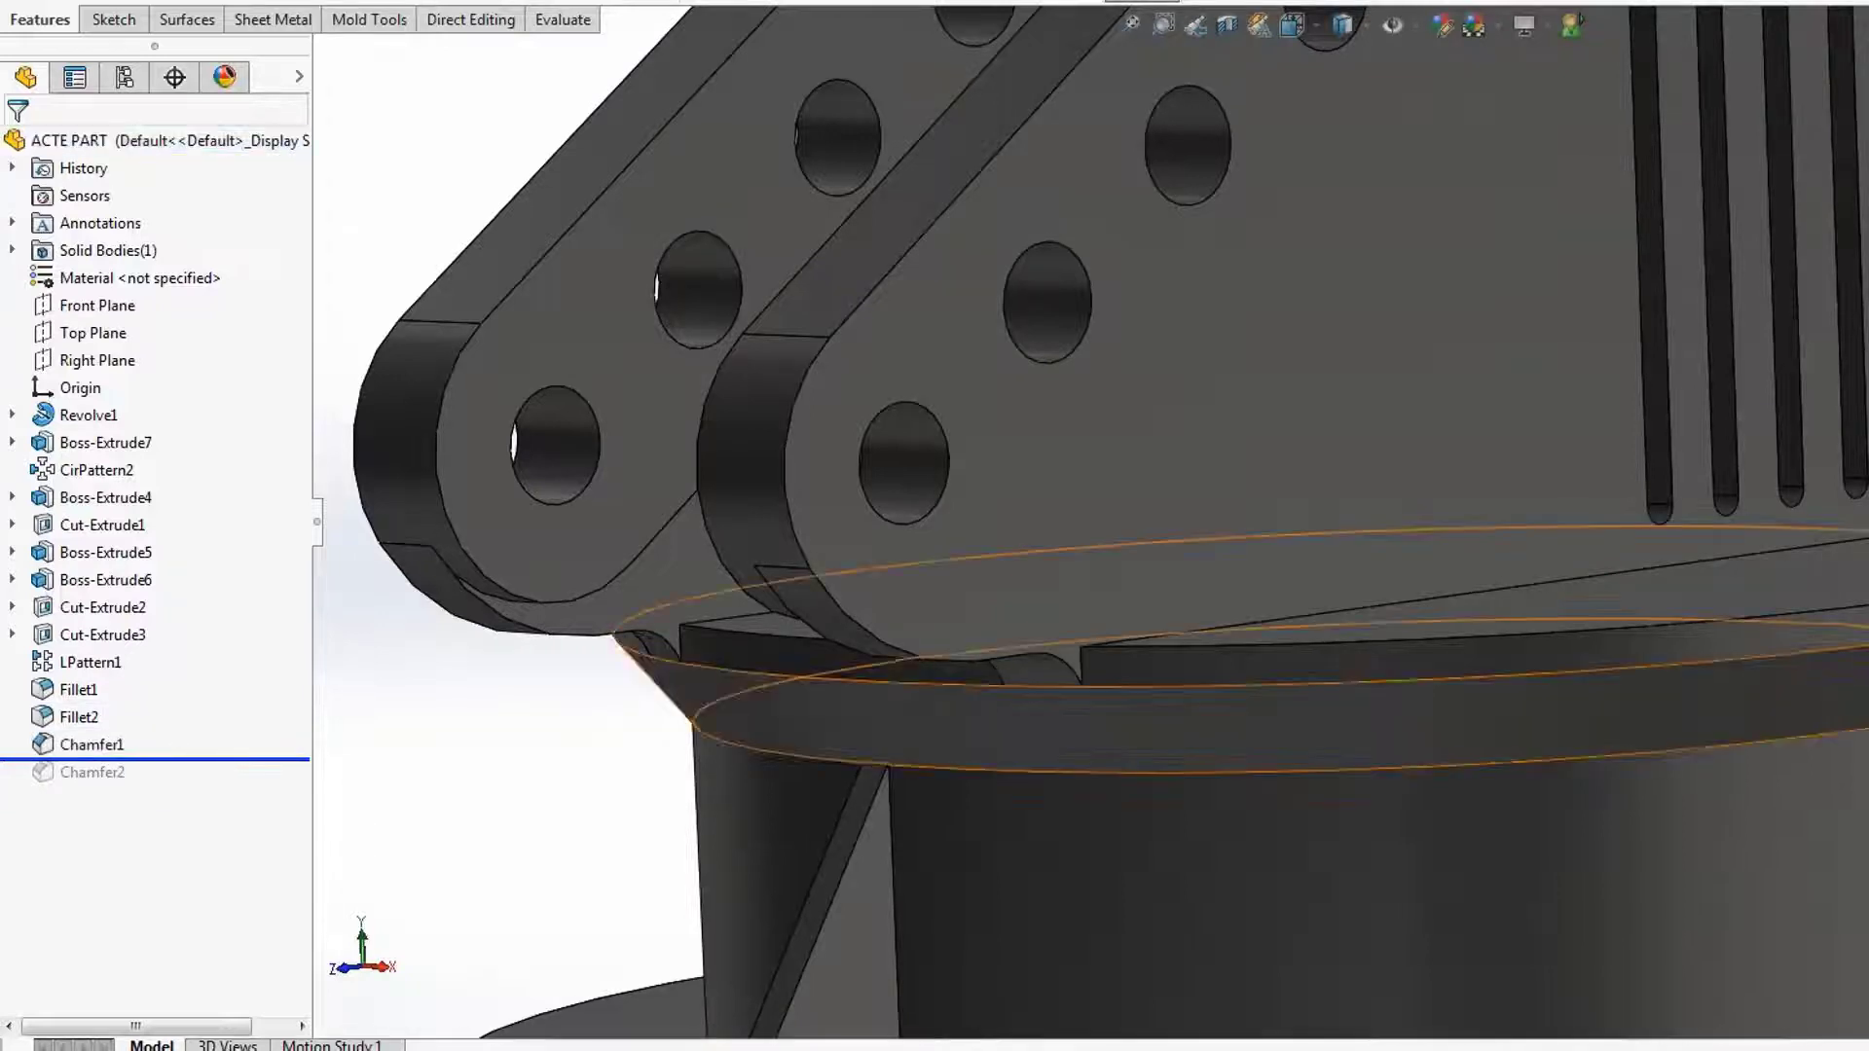
{"action": "middle_click_drag", "start_coordinate": [1440, 754], "coordinate": [1465, 637]}
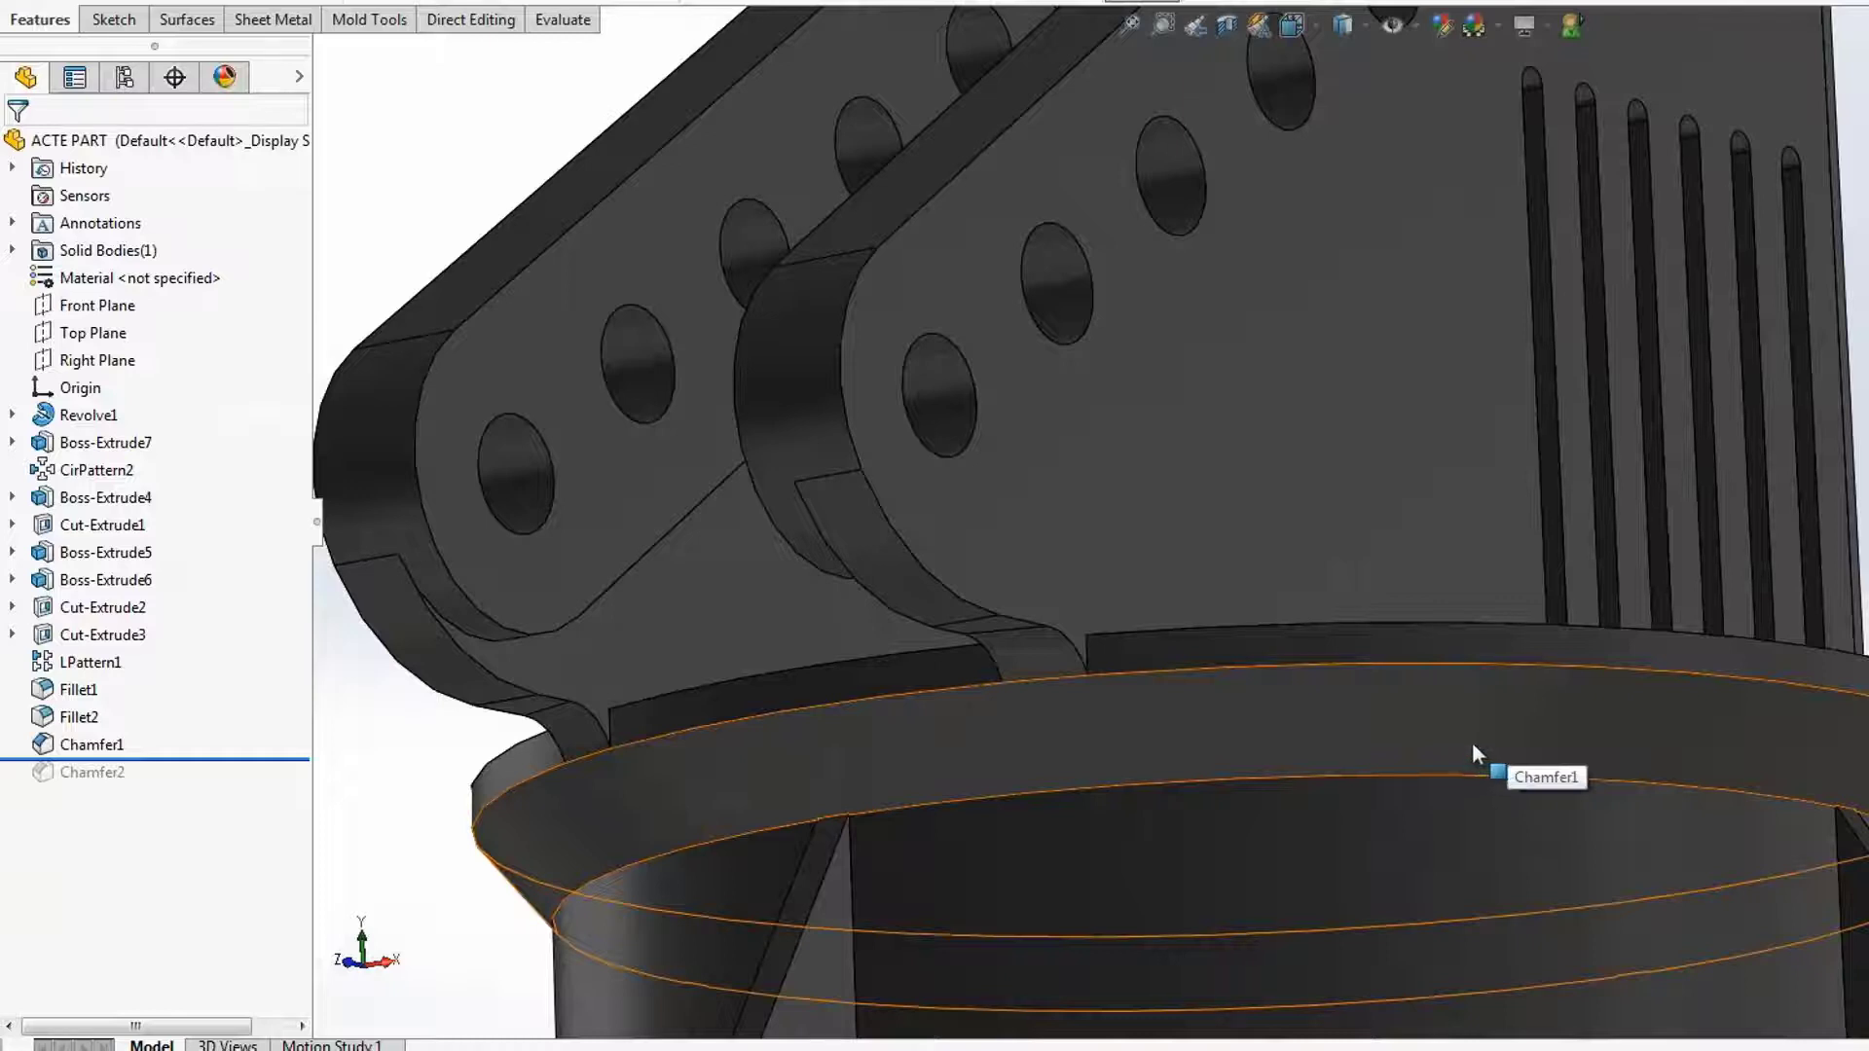
{"action": "scroll", "coordinate": [1441, 745], "scroll_direction": "up", "scroll_amount": 6}
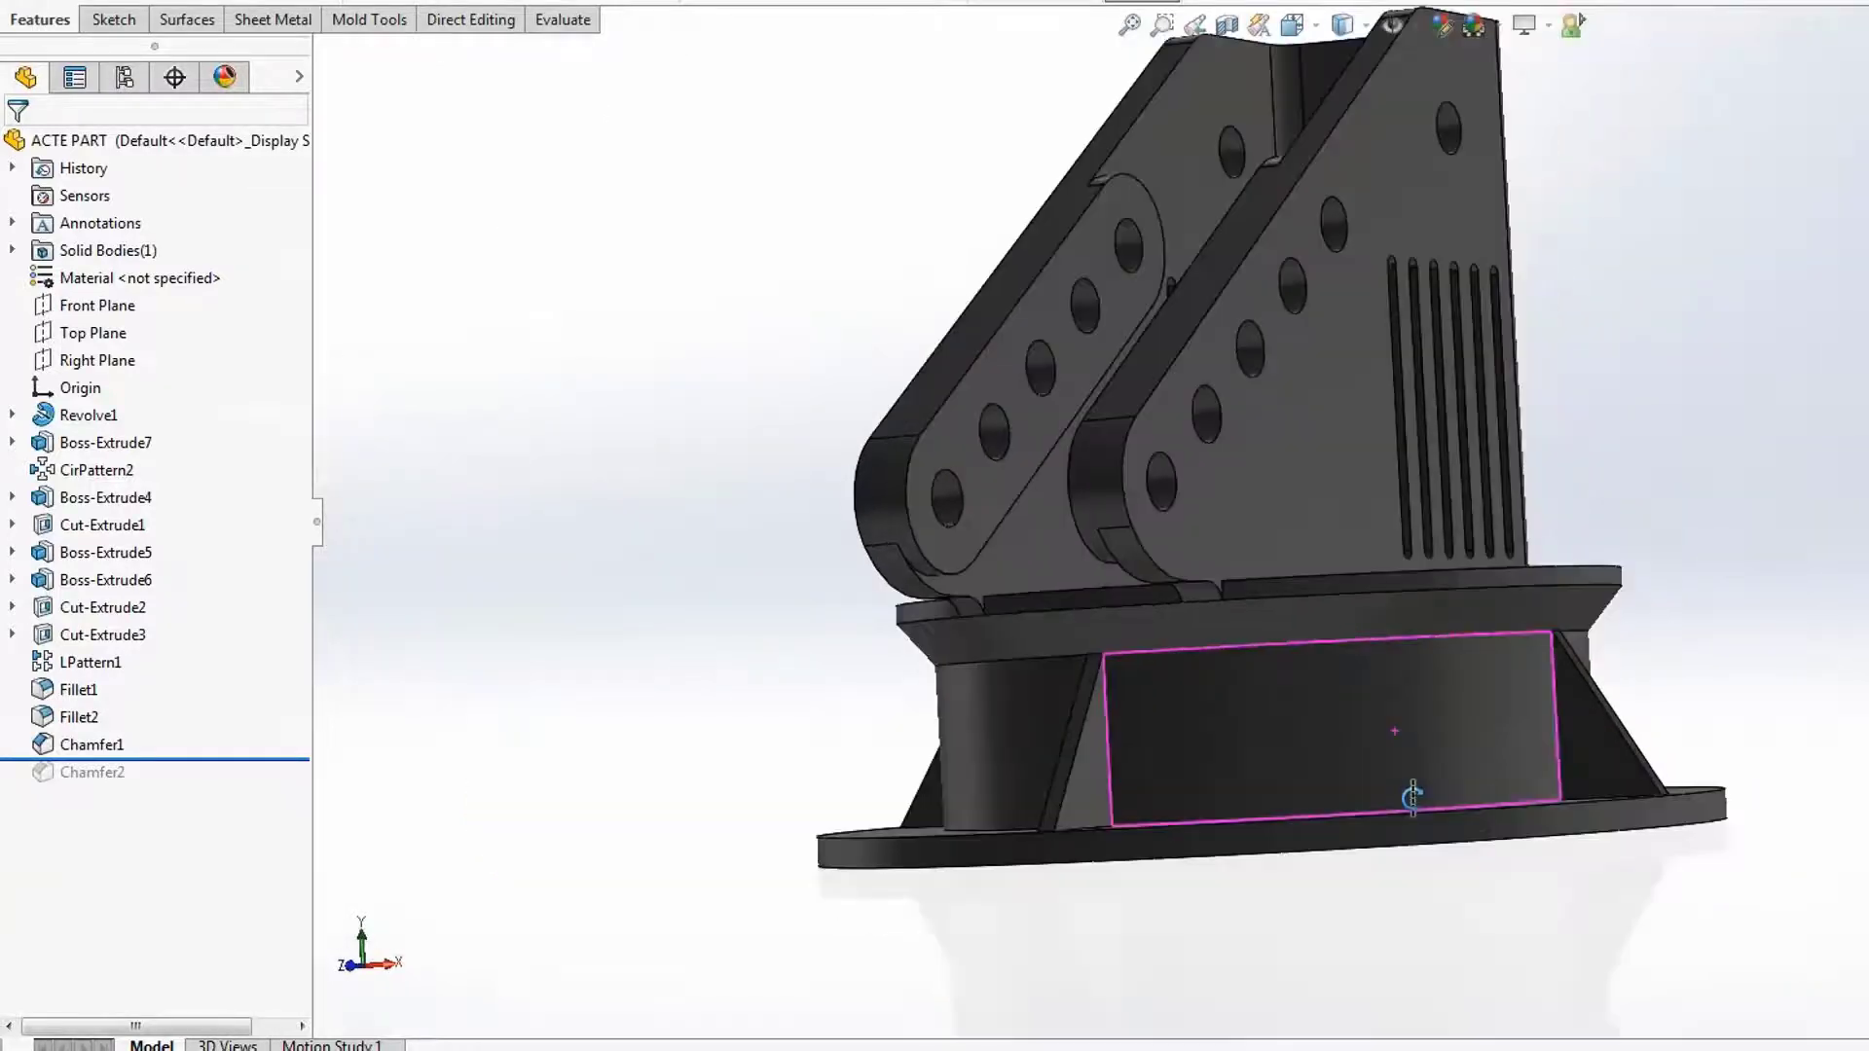
{"action": "middle_click_drag", "start_coordinate": [1411, 798], "coordinate": [1086, 798]}
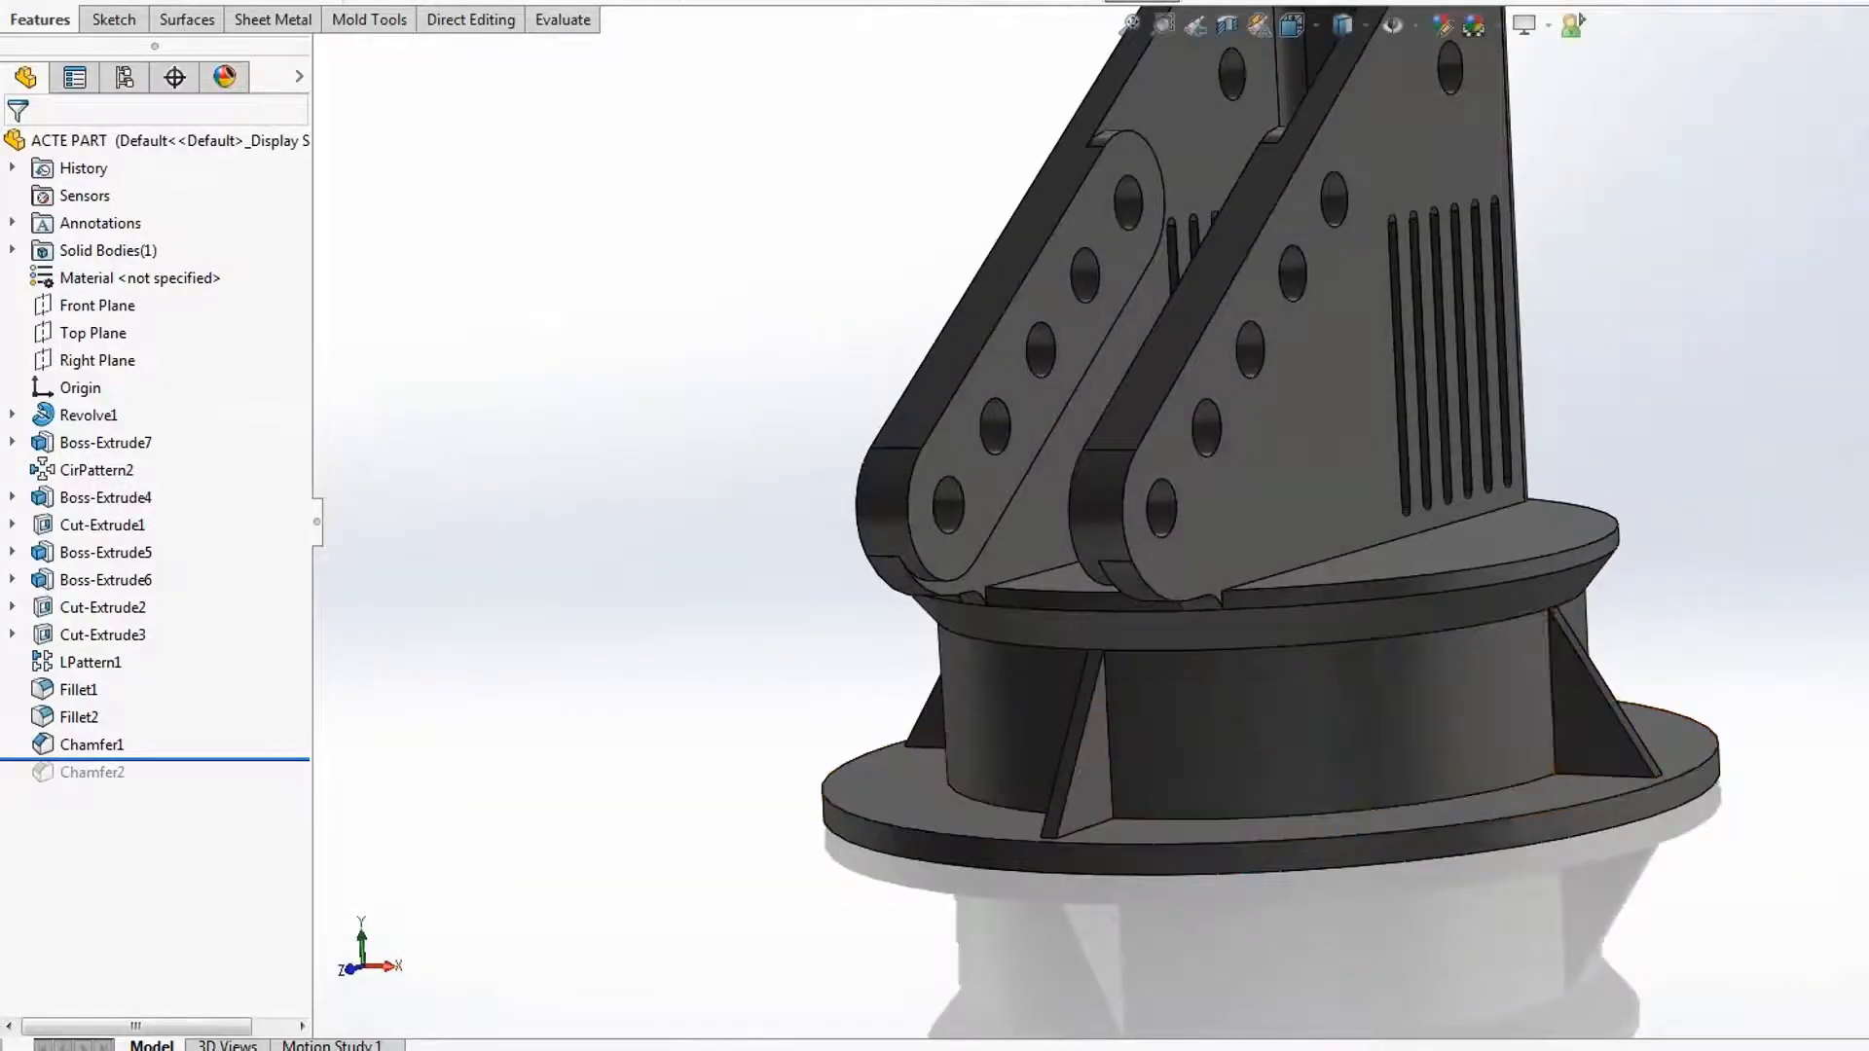
{"action": "middle_click_drag", "start_coordinate": [1611, 696], "coordinate": [1528, 715]}
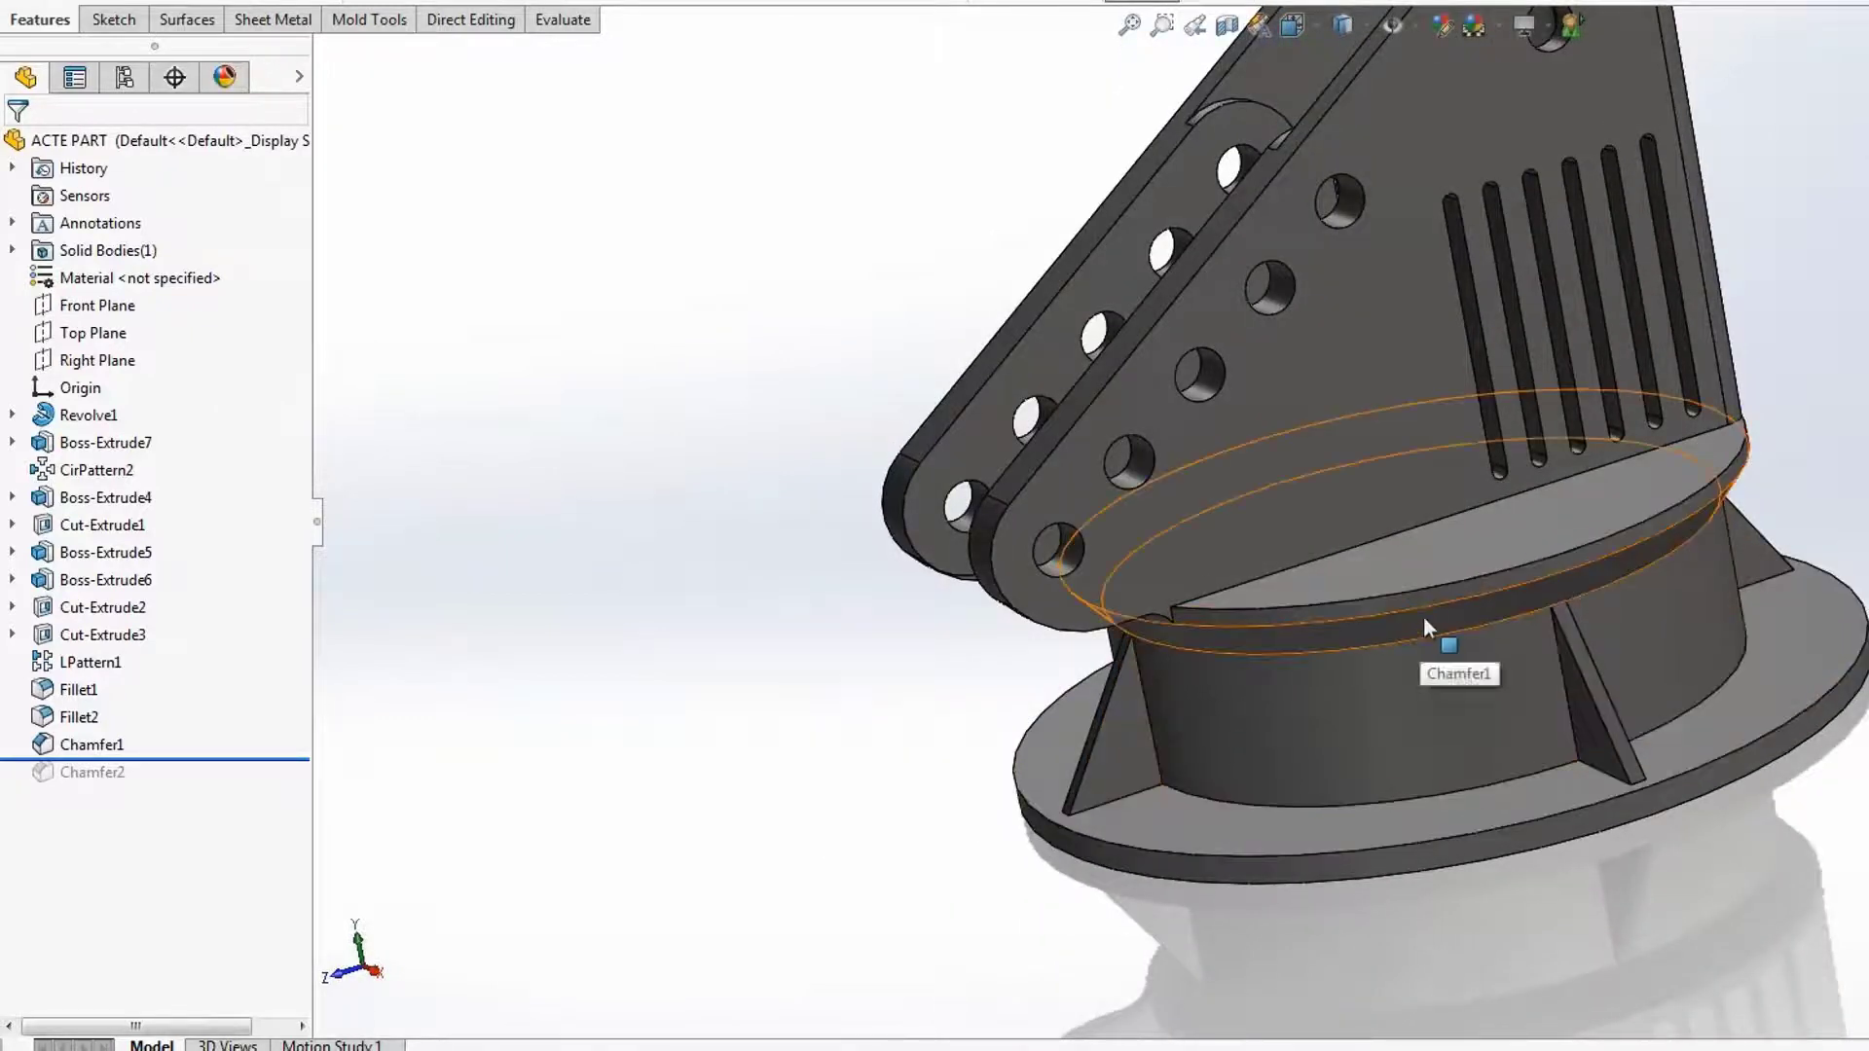
Roll the feature history forward to include Chamfer2, and view the model's base and arms.
{"action": "scroll", "coordinate": [1379, 697], "scroll_direction": "down", "scroll_amount": 3}
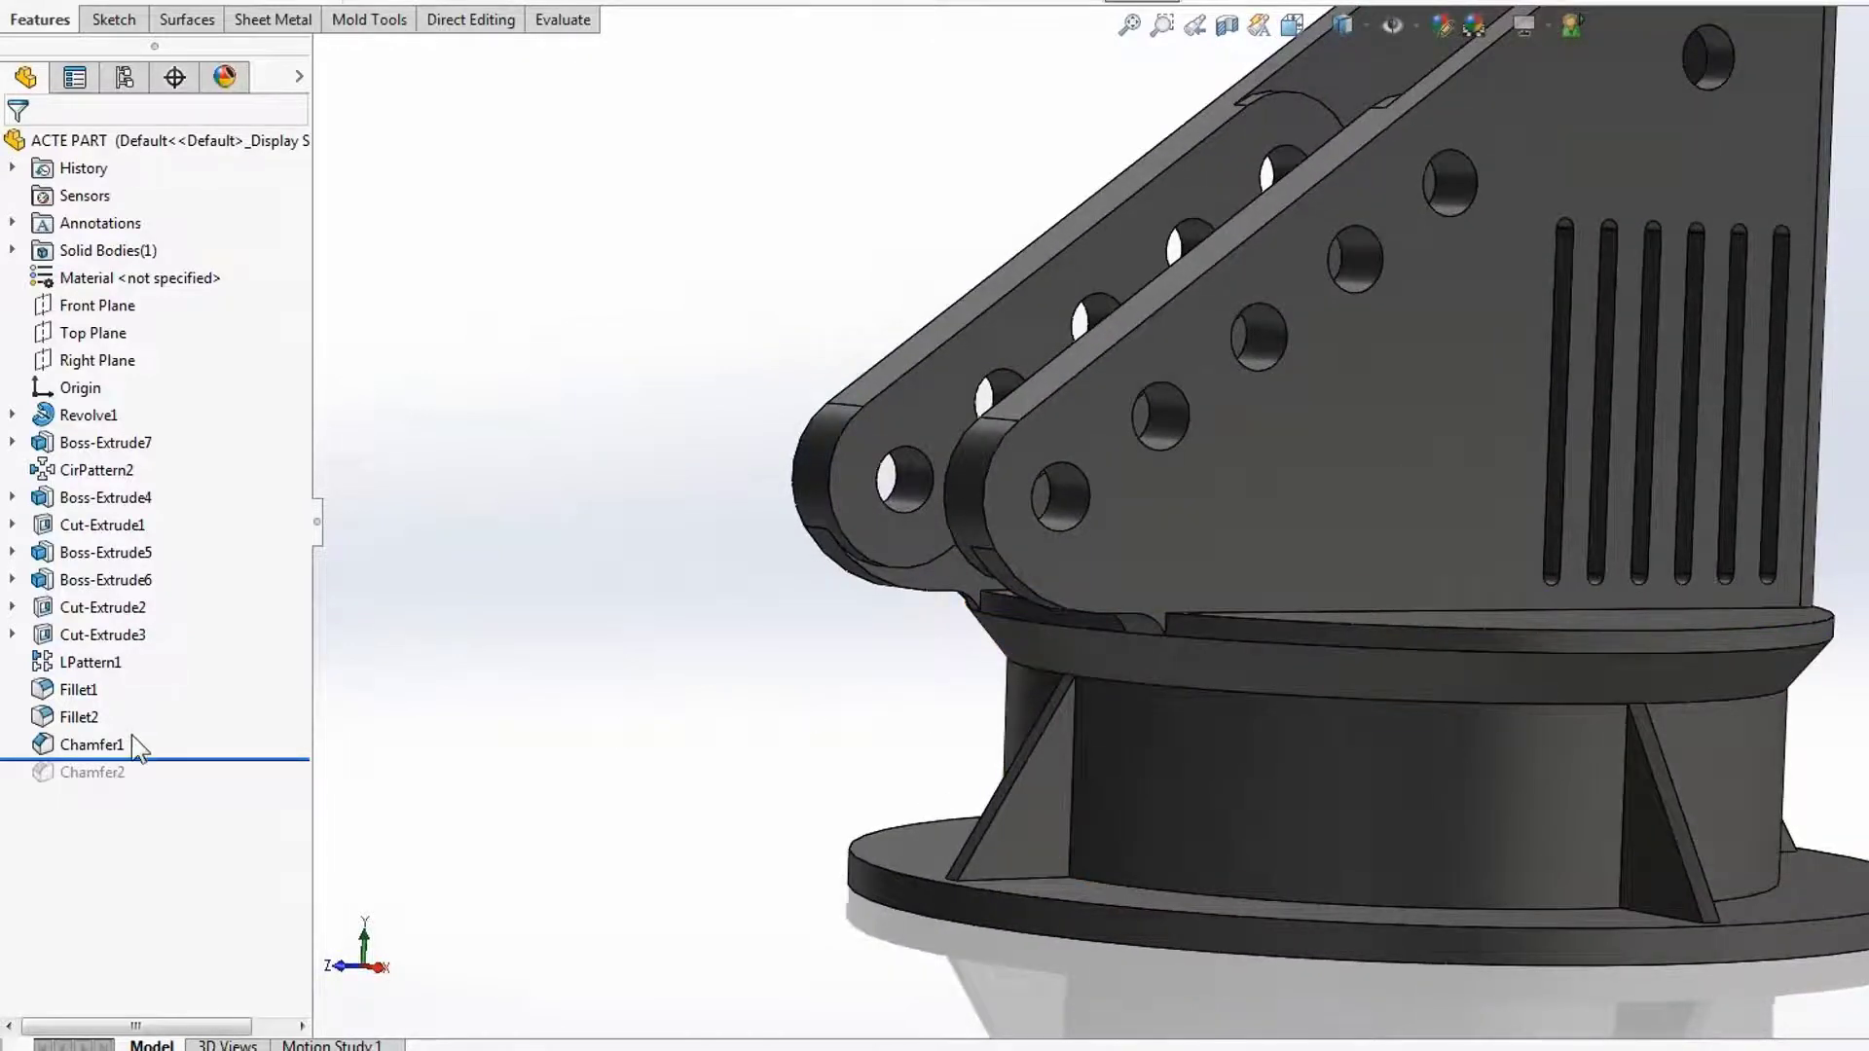
{"action": "left_click_drag", "start_coordinate": [195, 759], "coordinate": [195, 786]}
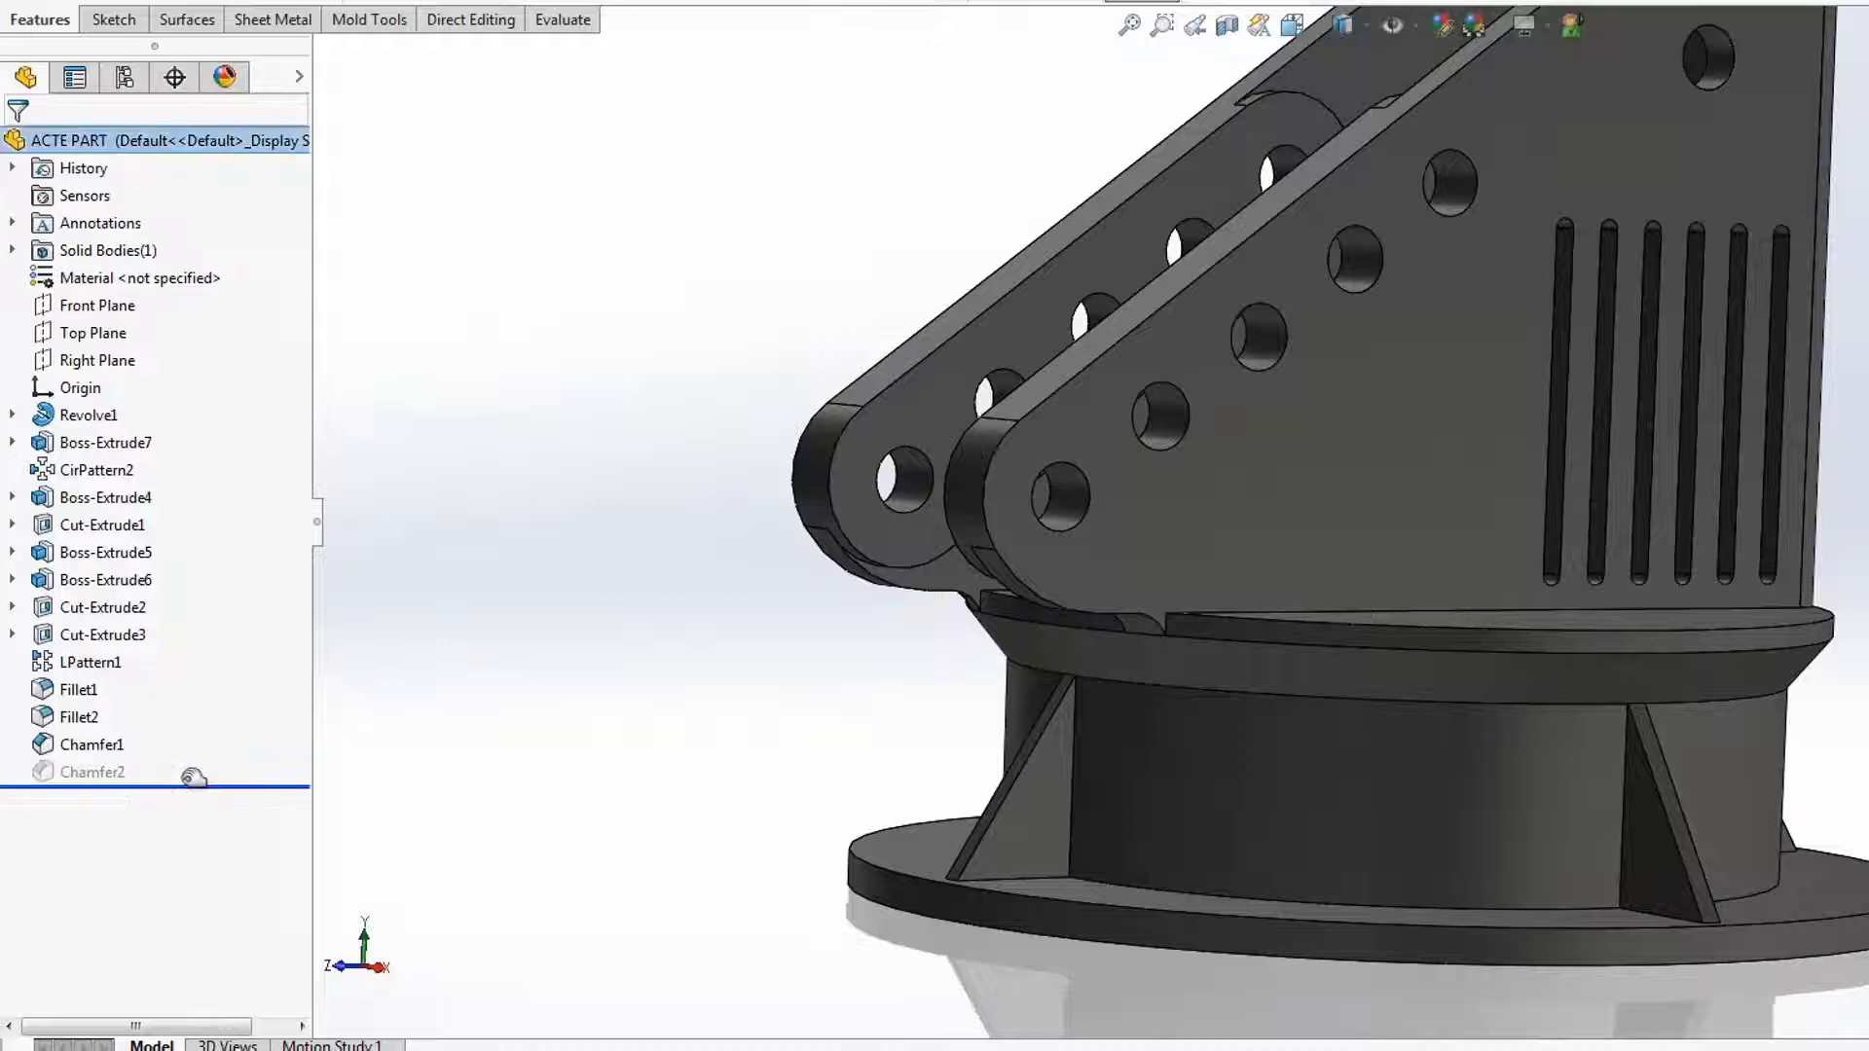
{"action": "middle_click_drag", "start_coordinate": [759, 688], "coordinate": [856, 623]}
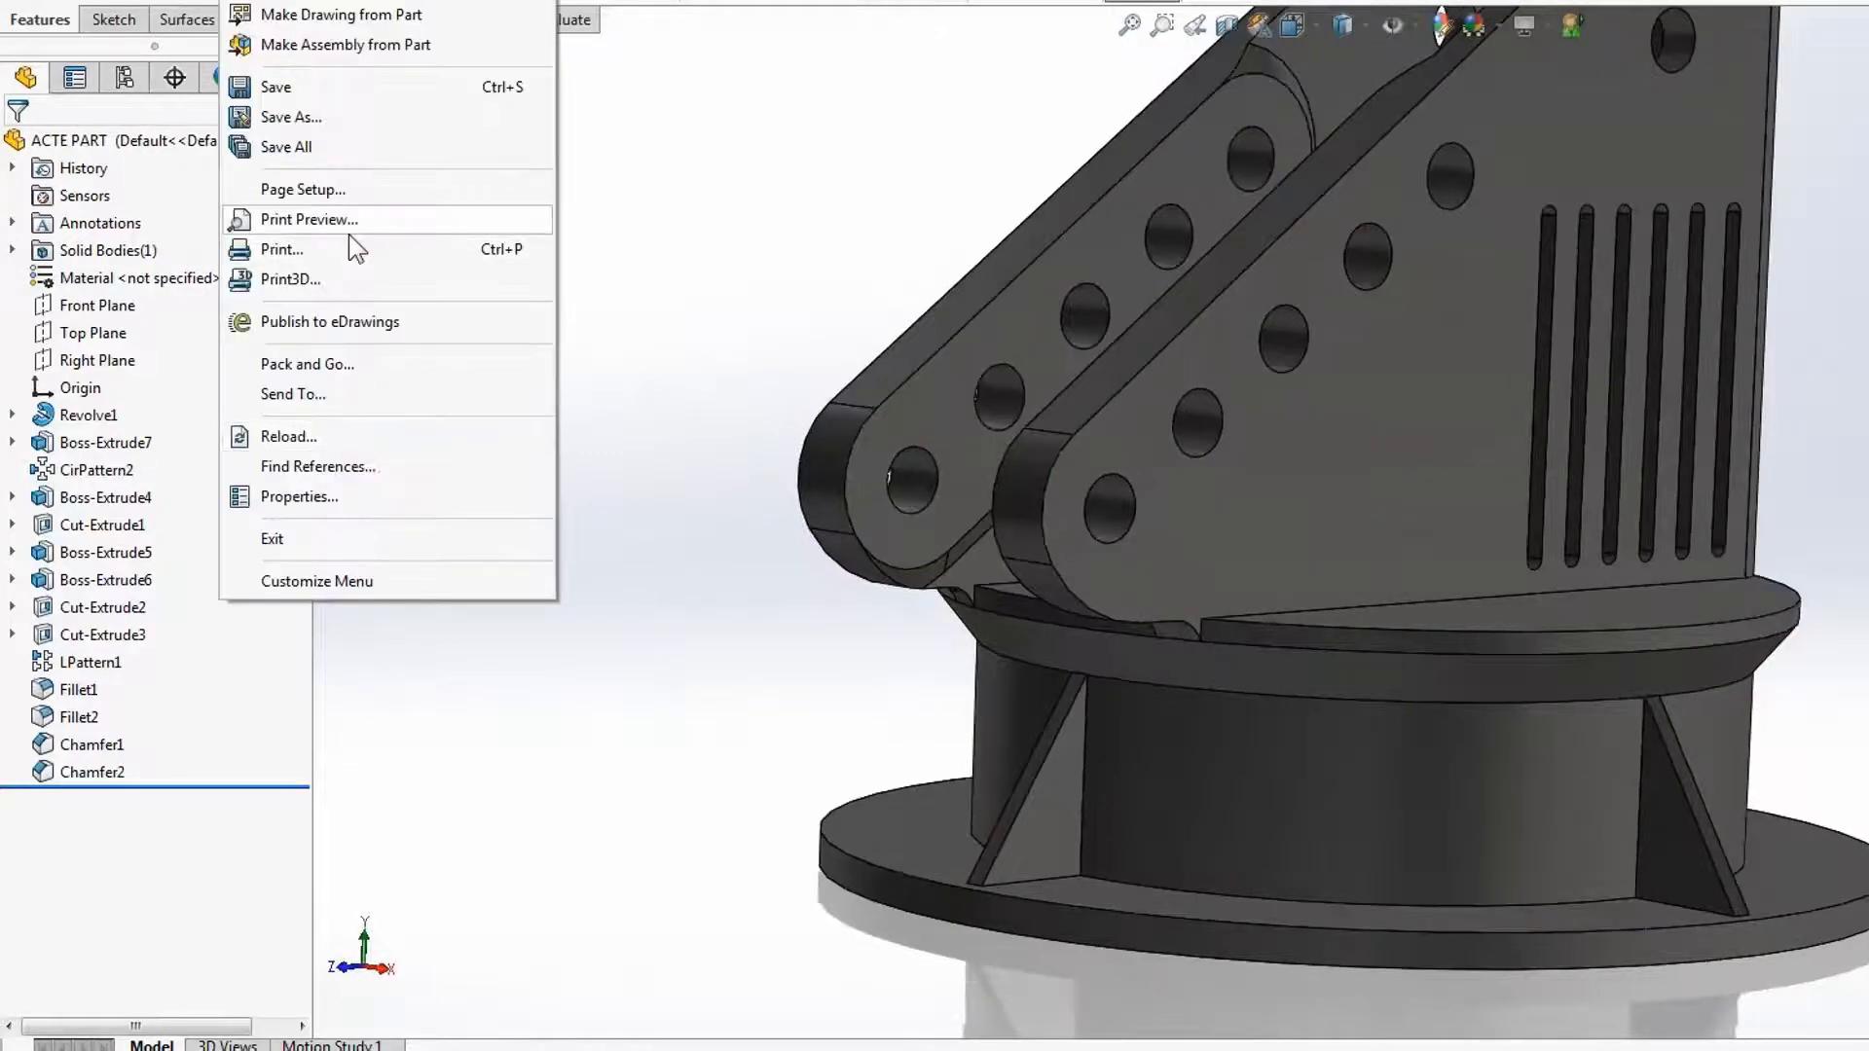
Start a Print3D preview of the modified part and calculate the thickness/gap analysis at 1.27 mm and 178 degrees.
{"action": "left_click", "coordinate": [335, 278]}
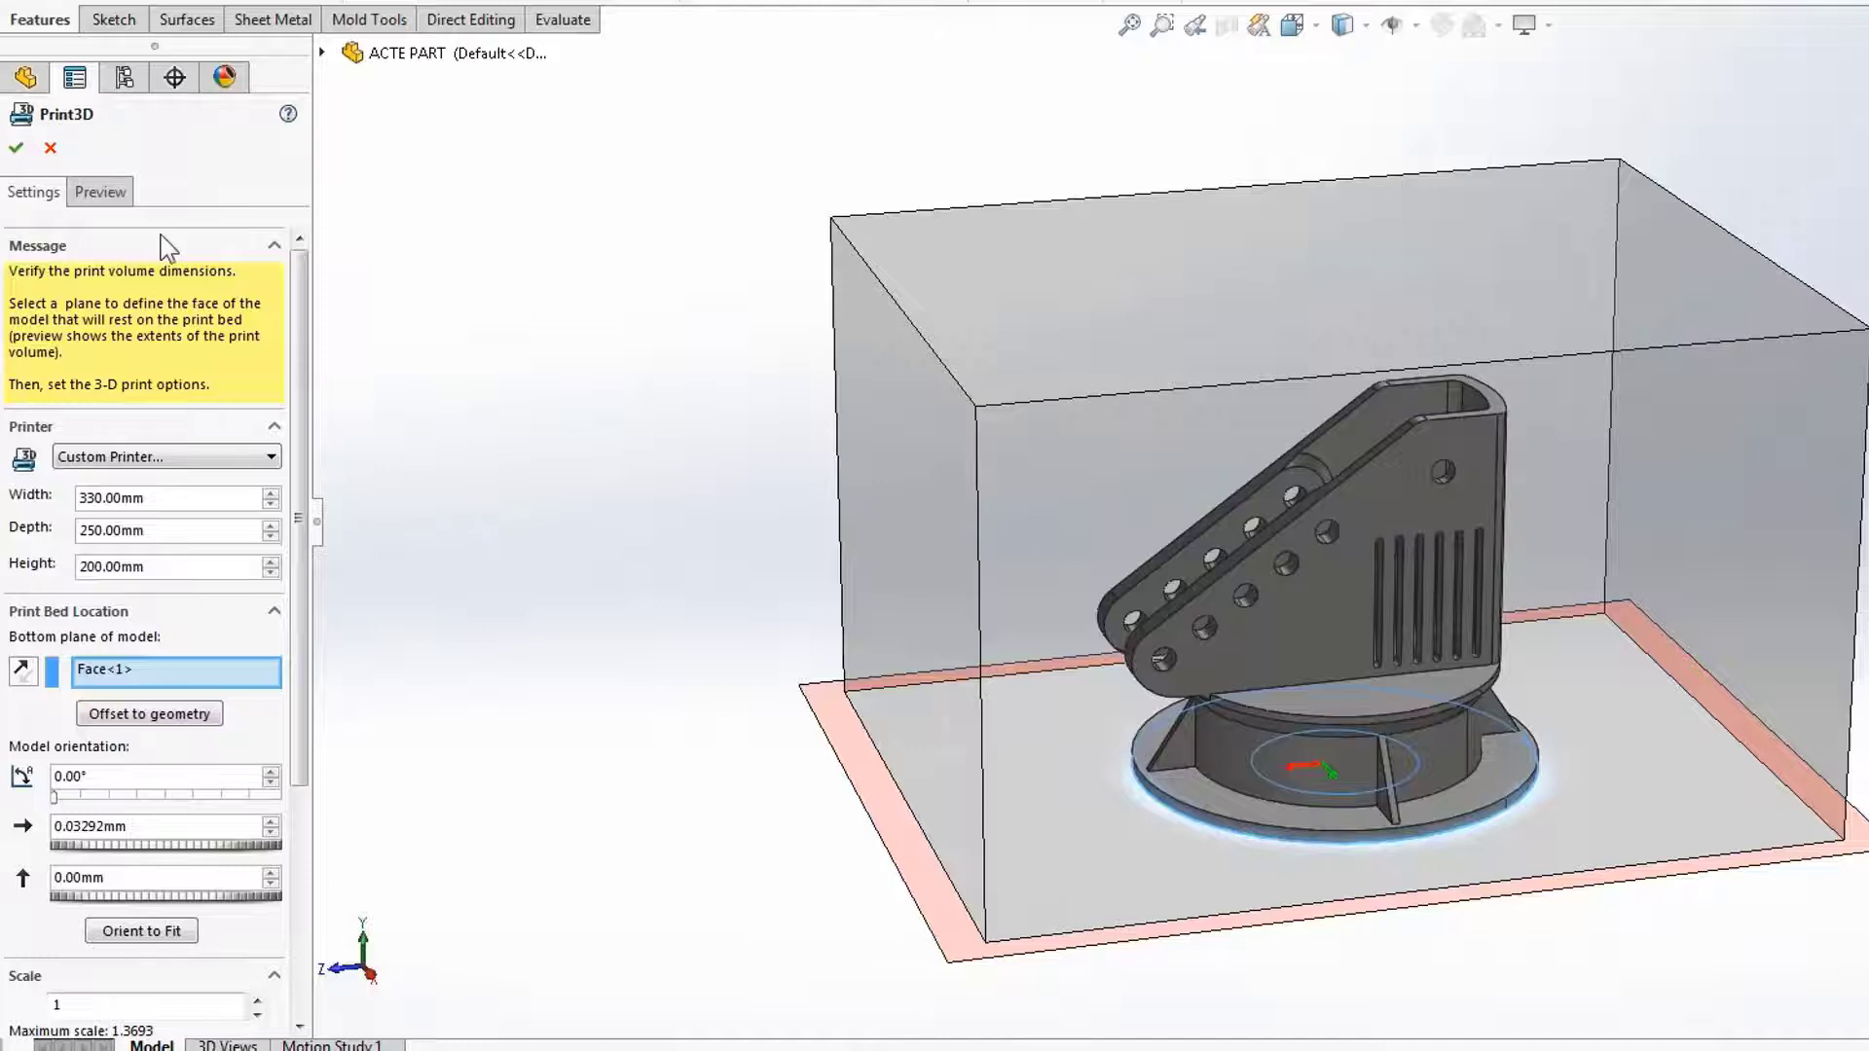
{"action": "left_click", "coordinate": [116, 191]}
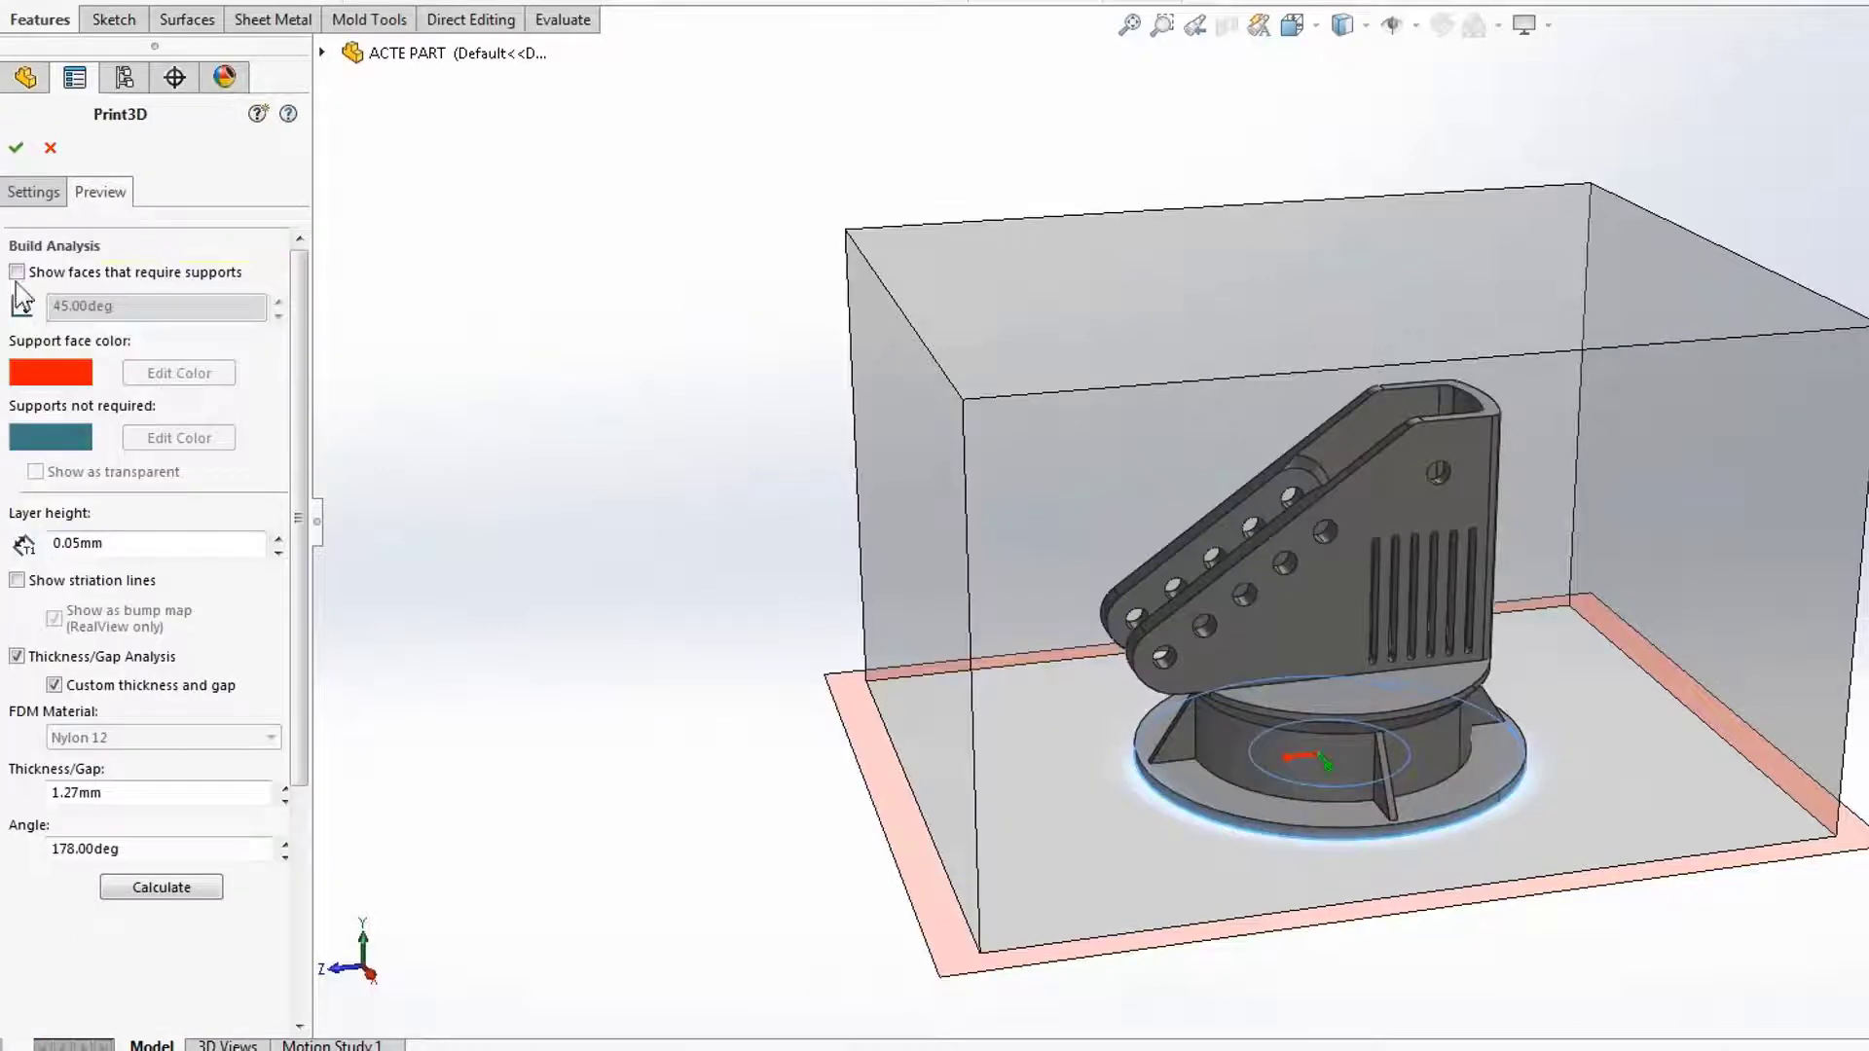
{"action": "left_click", "coordinate": [211, 887]}
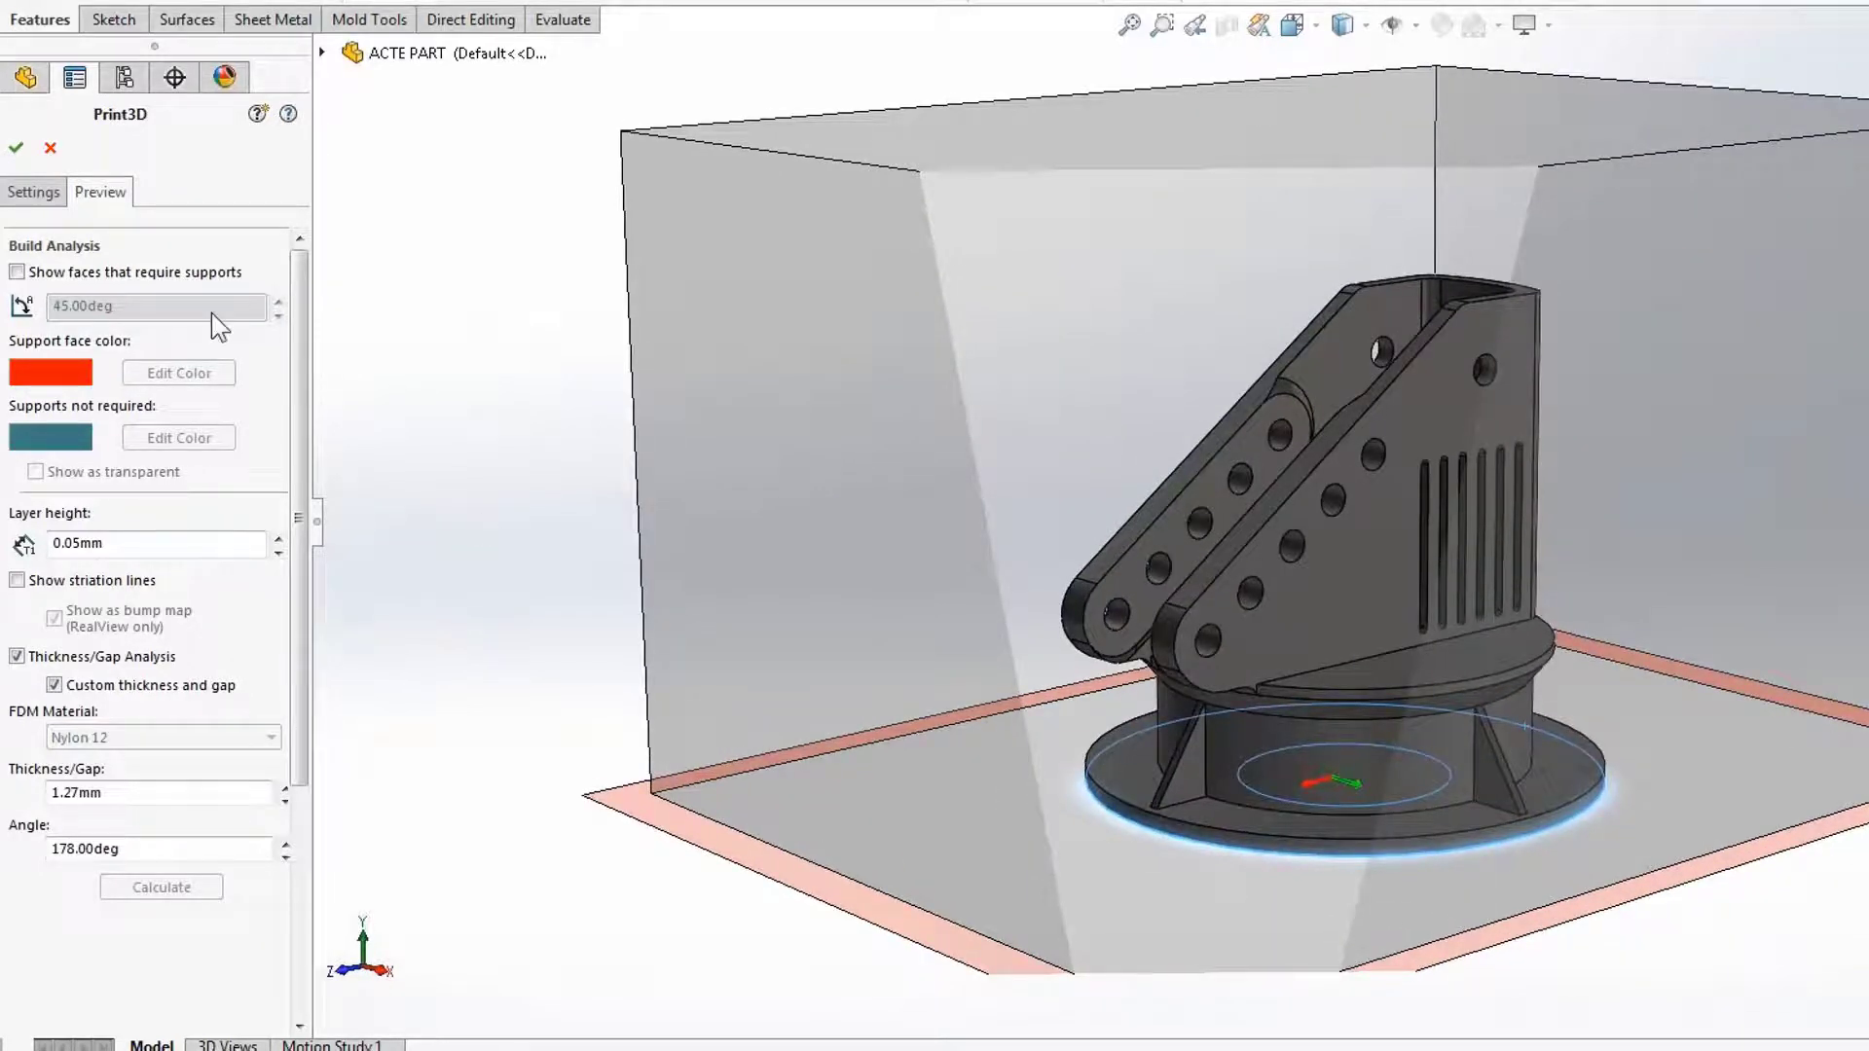
Show the faces requiring supports at 45 degrees with unsupported faces transparent, inspect them, and accept the Print3D setup.
{"action": "left_click", "coordinate": [18, 272]}
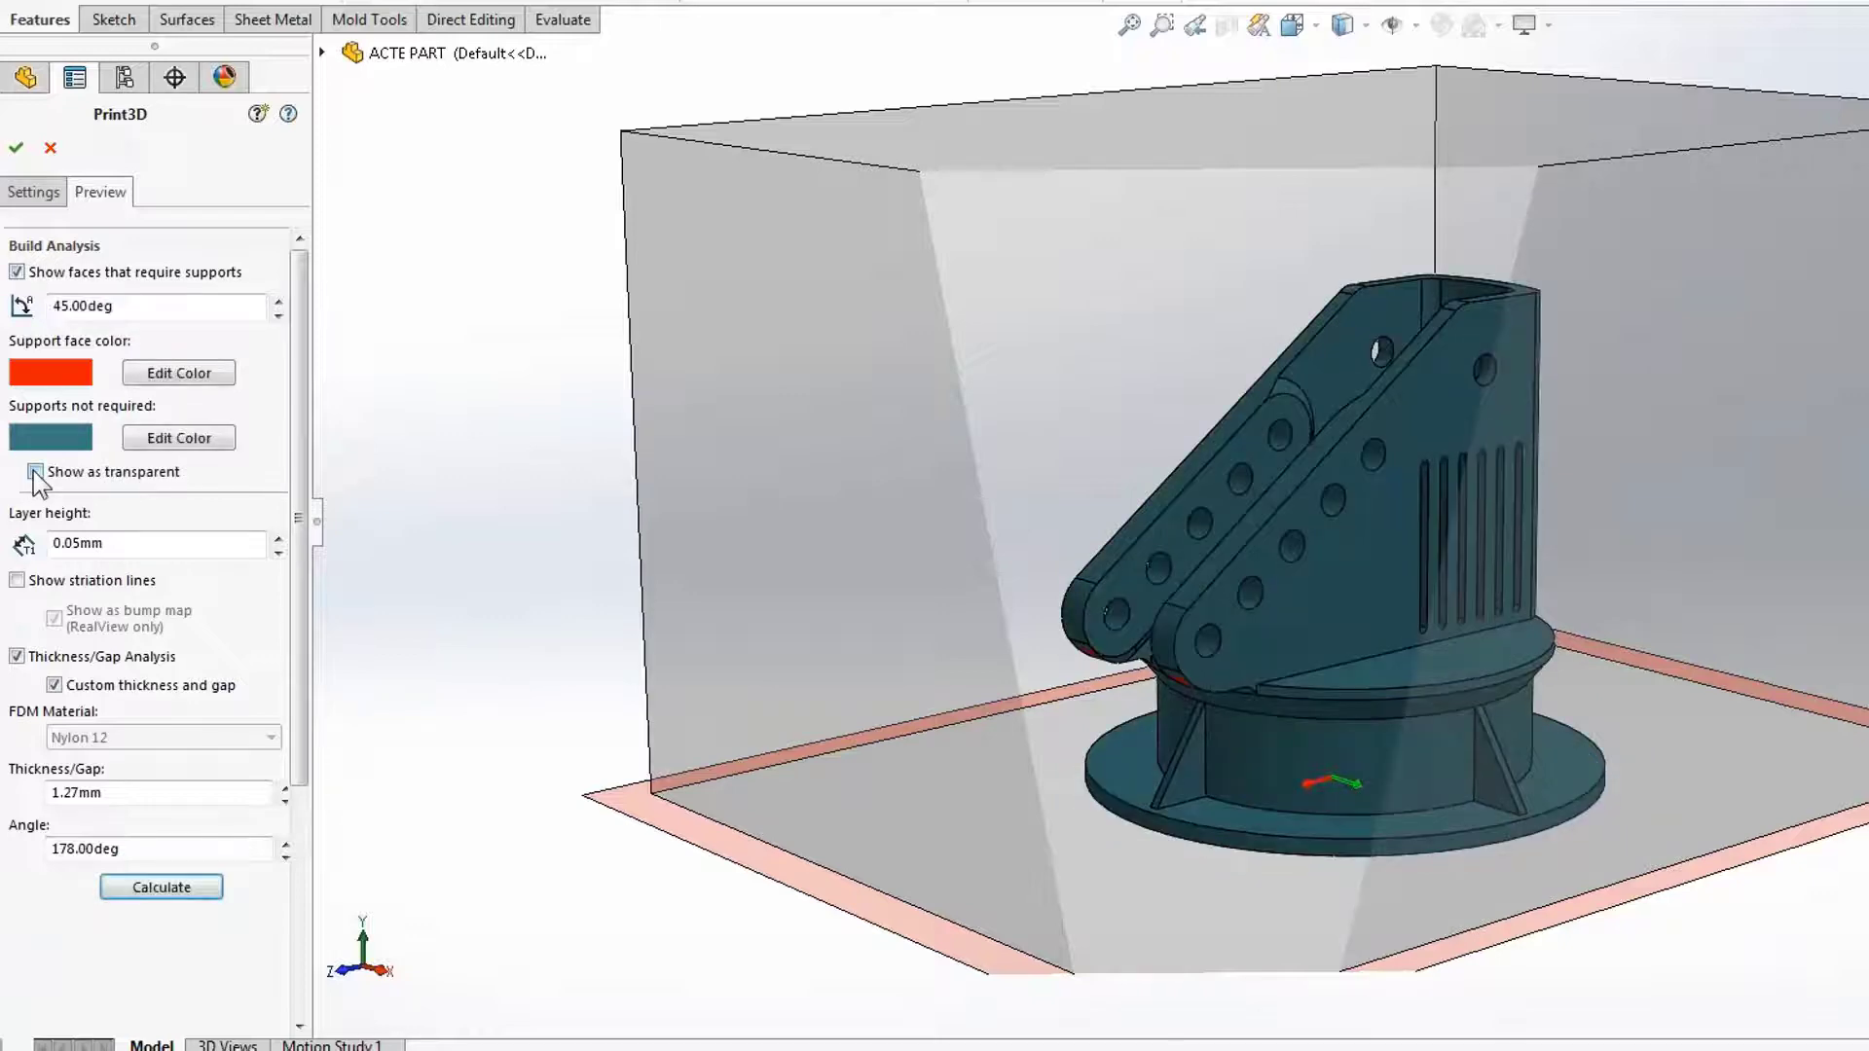
{"action": "left_click", "coordinate": [36, 472]}
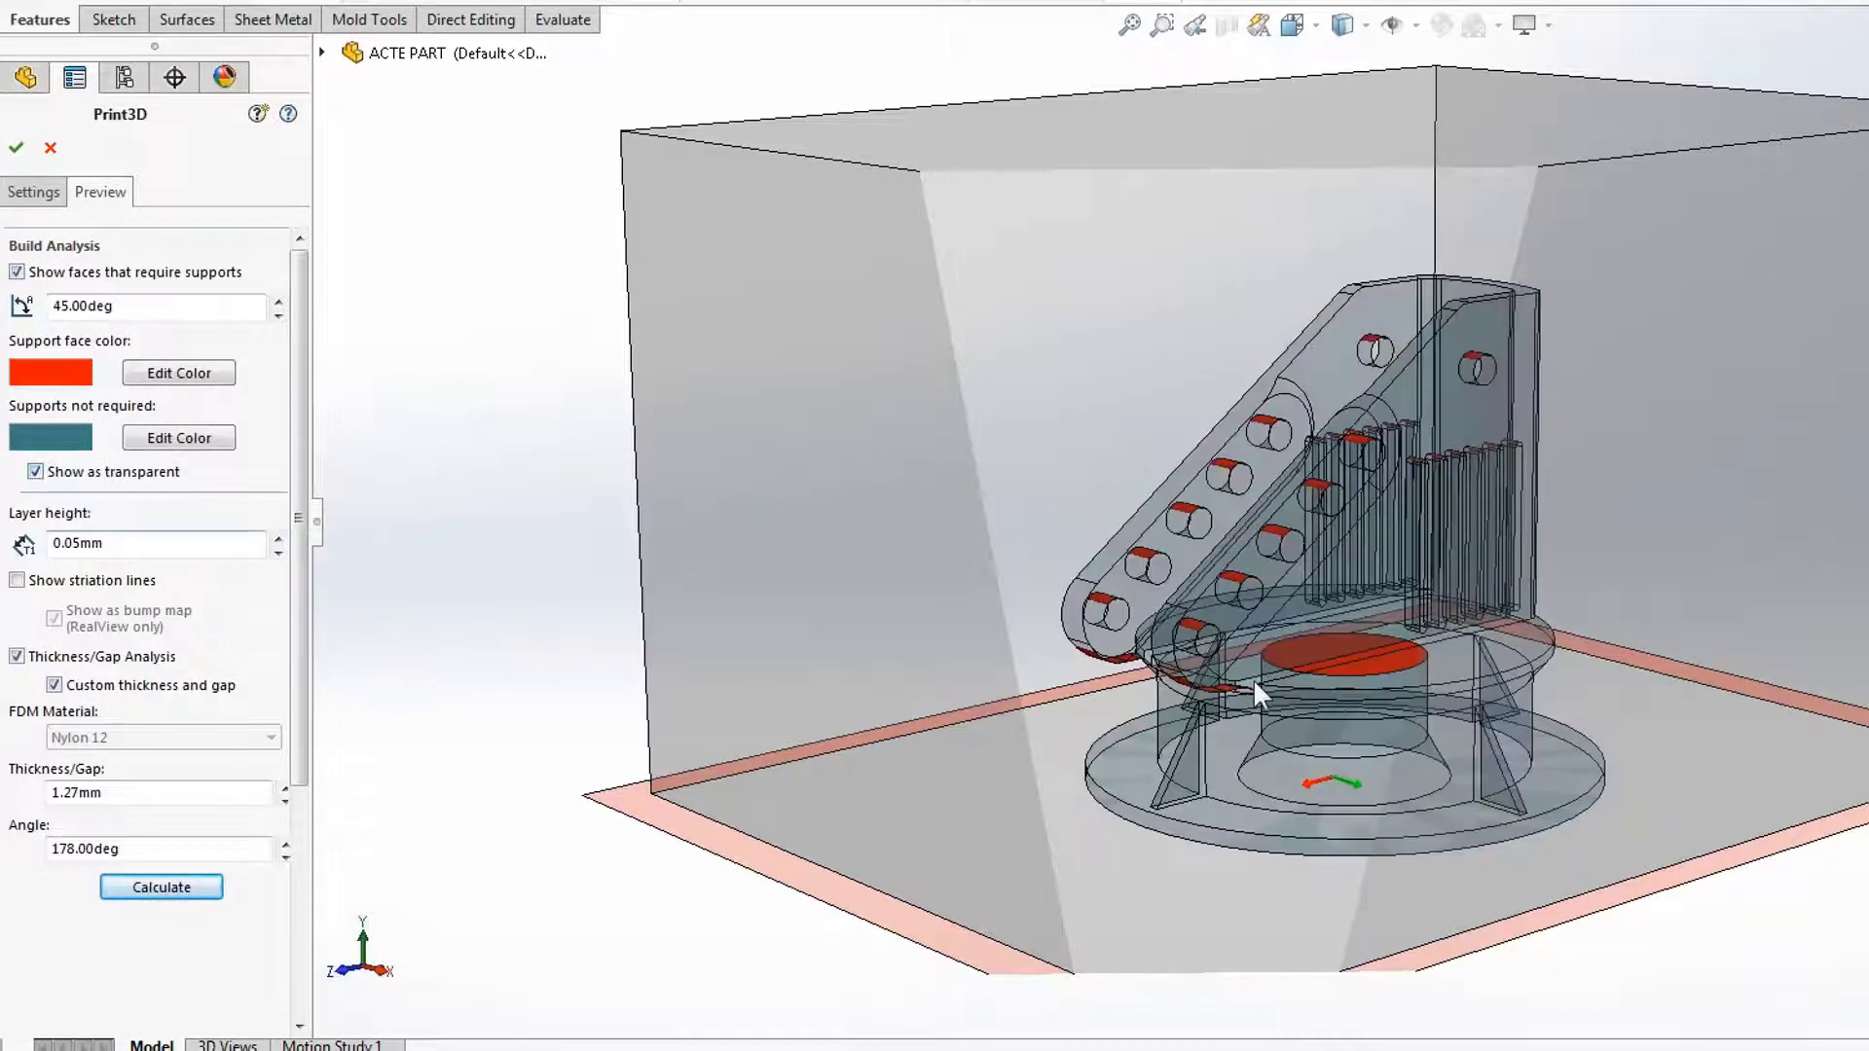
{"action": "scroll", "coordinate": [1521, 717], "scroll_direction": "down", "scroll_amount": 5}
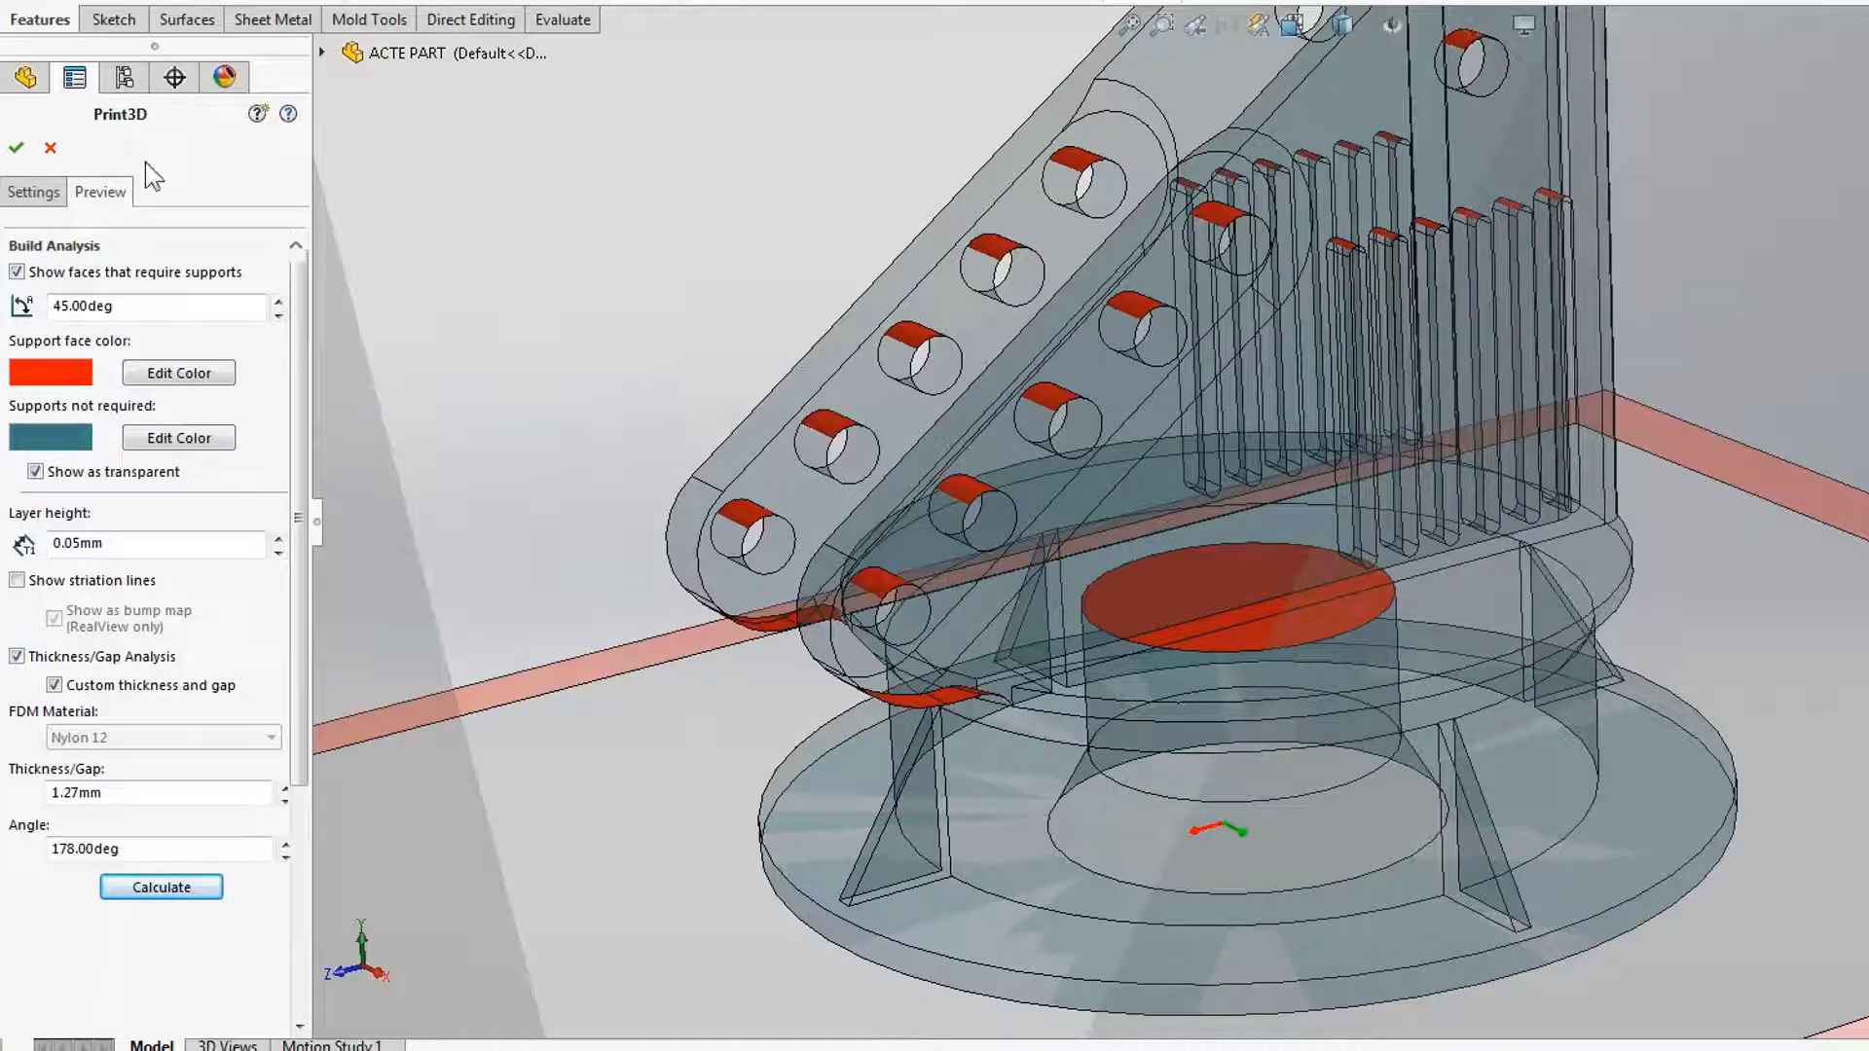
{"action": "left_click", "coordinate": [15, 147]}
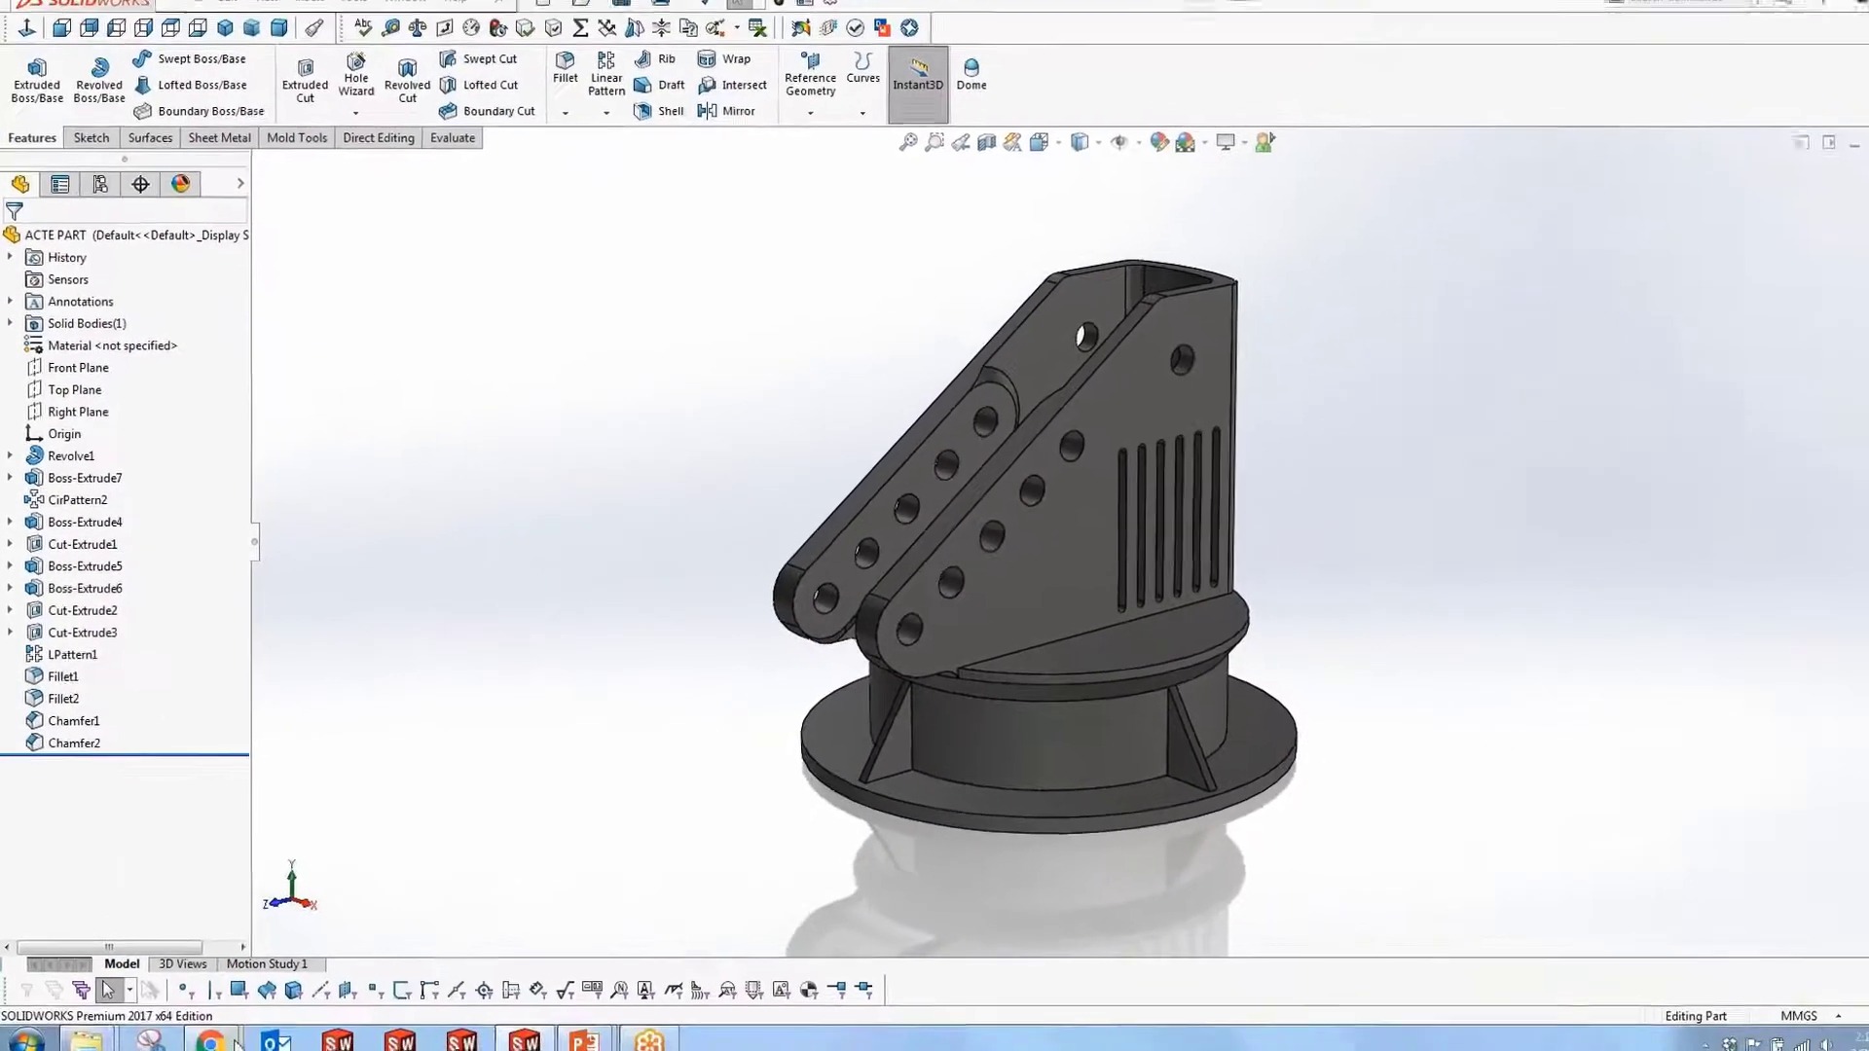
Switch to the two Eiger browser windows and open the internal views of ACTE PART BAD and ACTE PART GOOD.
{"action": "left_click", "coordinate": [203, 1029]}
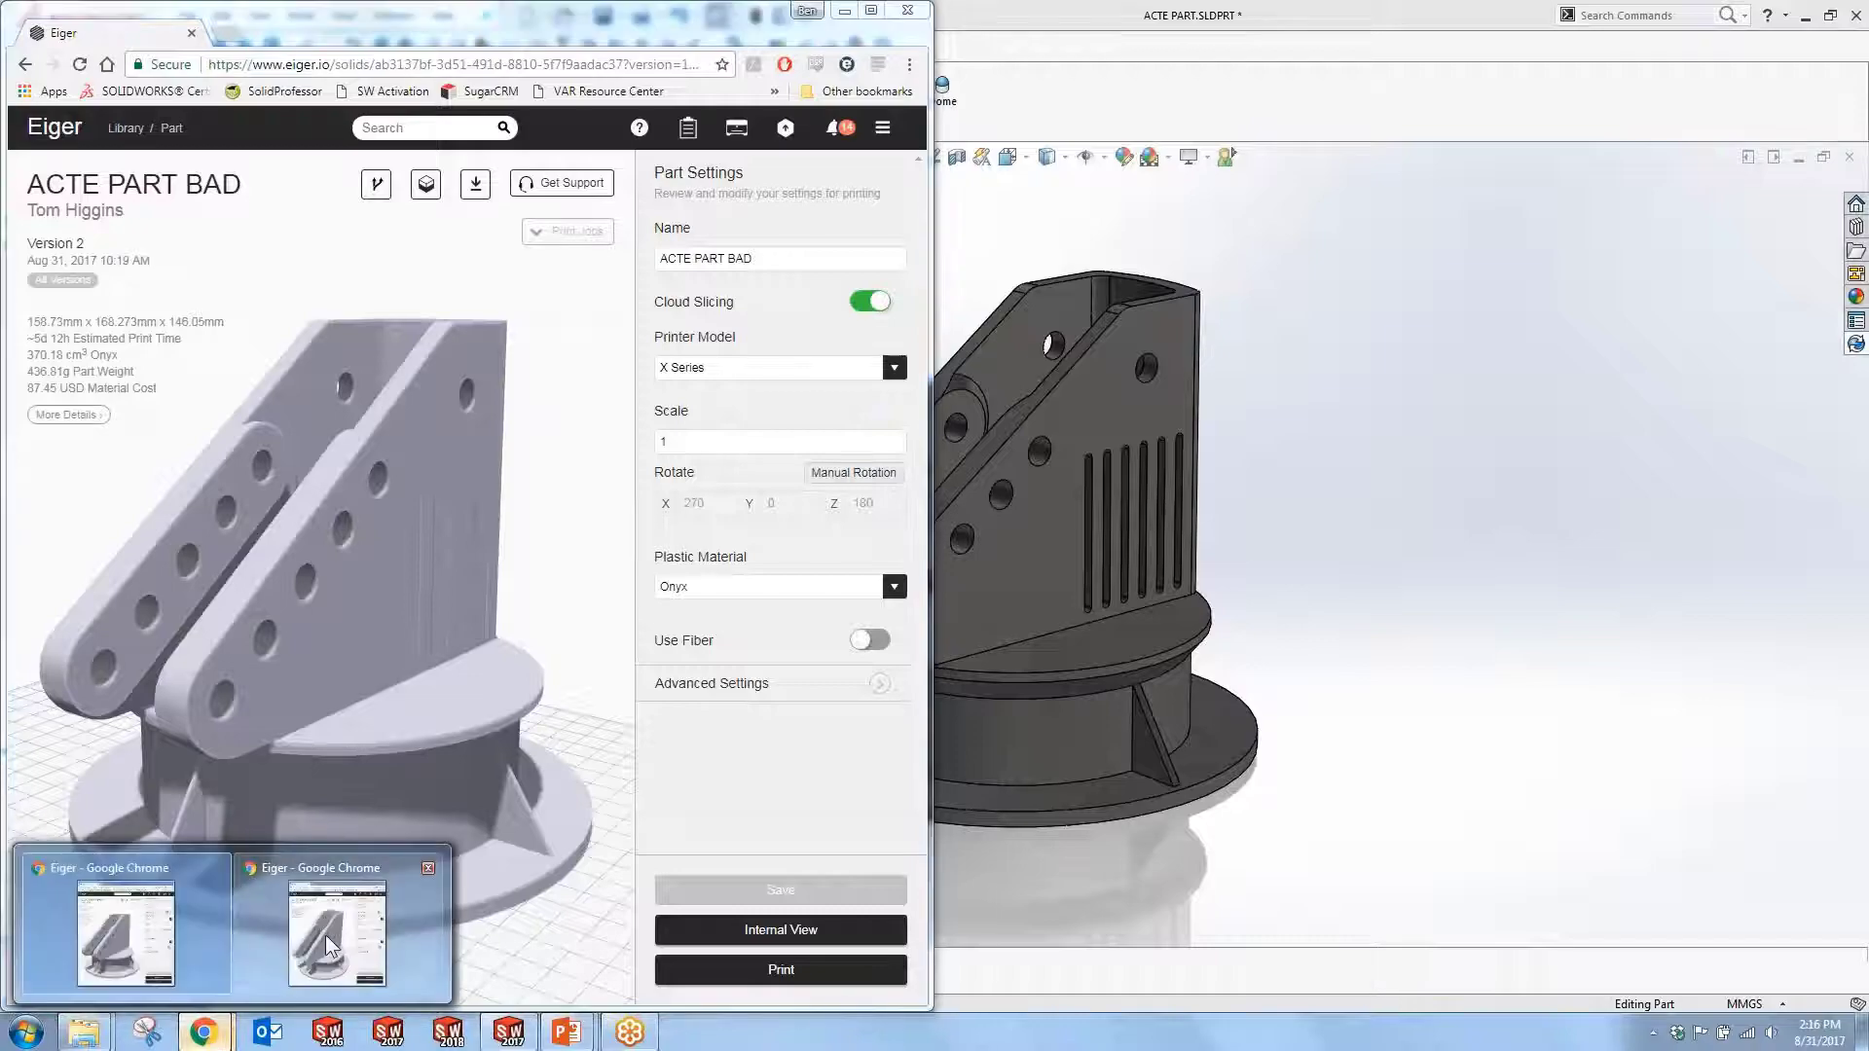
{"action": "left_click", "coordinate": [331, 949]}
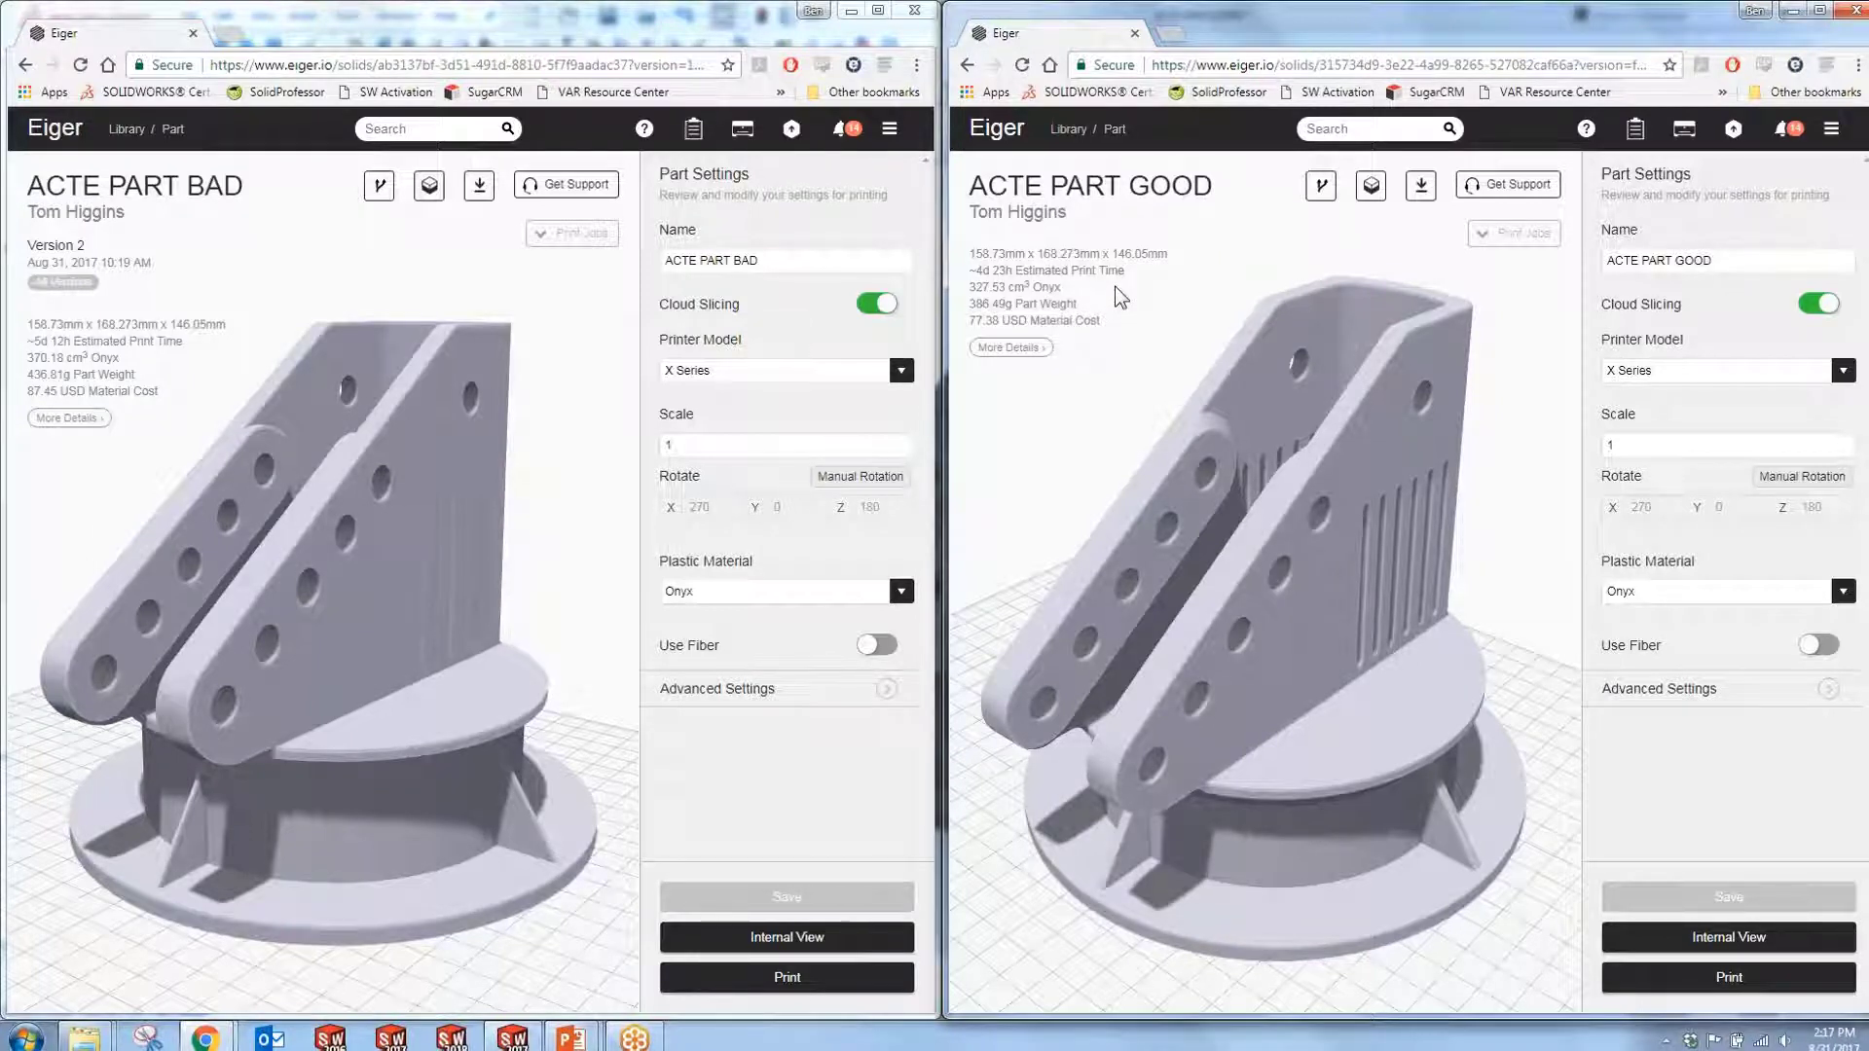
{"action": "left_click", "coordinate": [845, 943]}
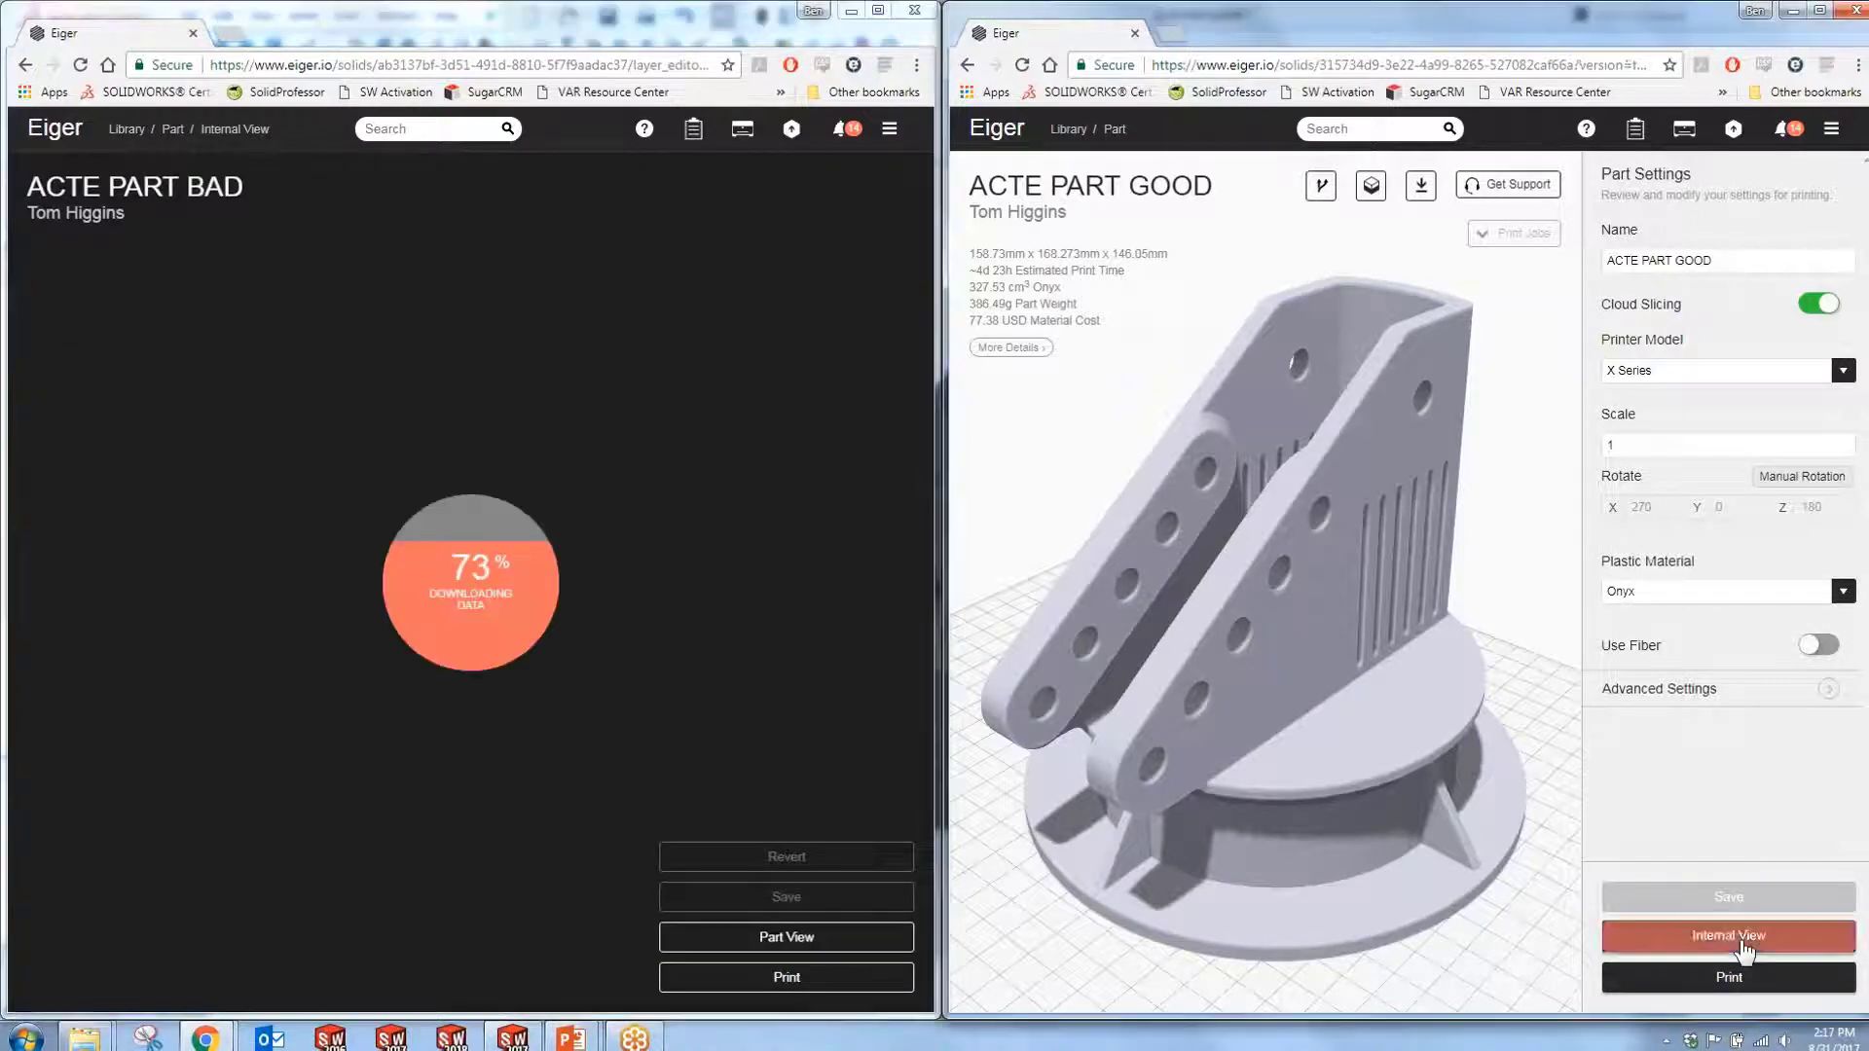
{"action": "left_click", "coordinate": [1741, 940]}
Display only the support material in the internal views of both ACTE PART GOOD and ACTE PART BAD.
{"action": "left_click", "coordinate": [1420, 186]}
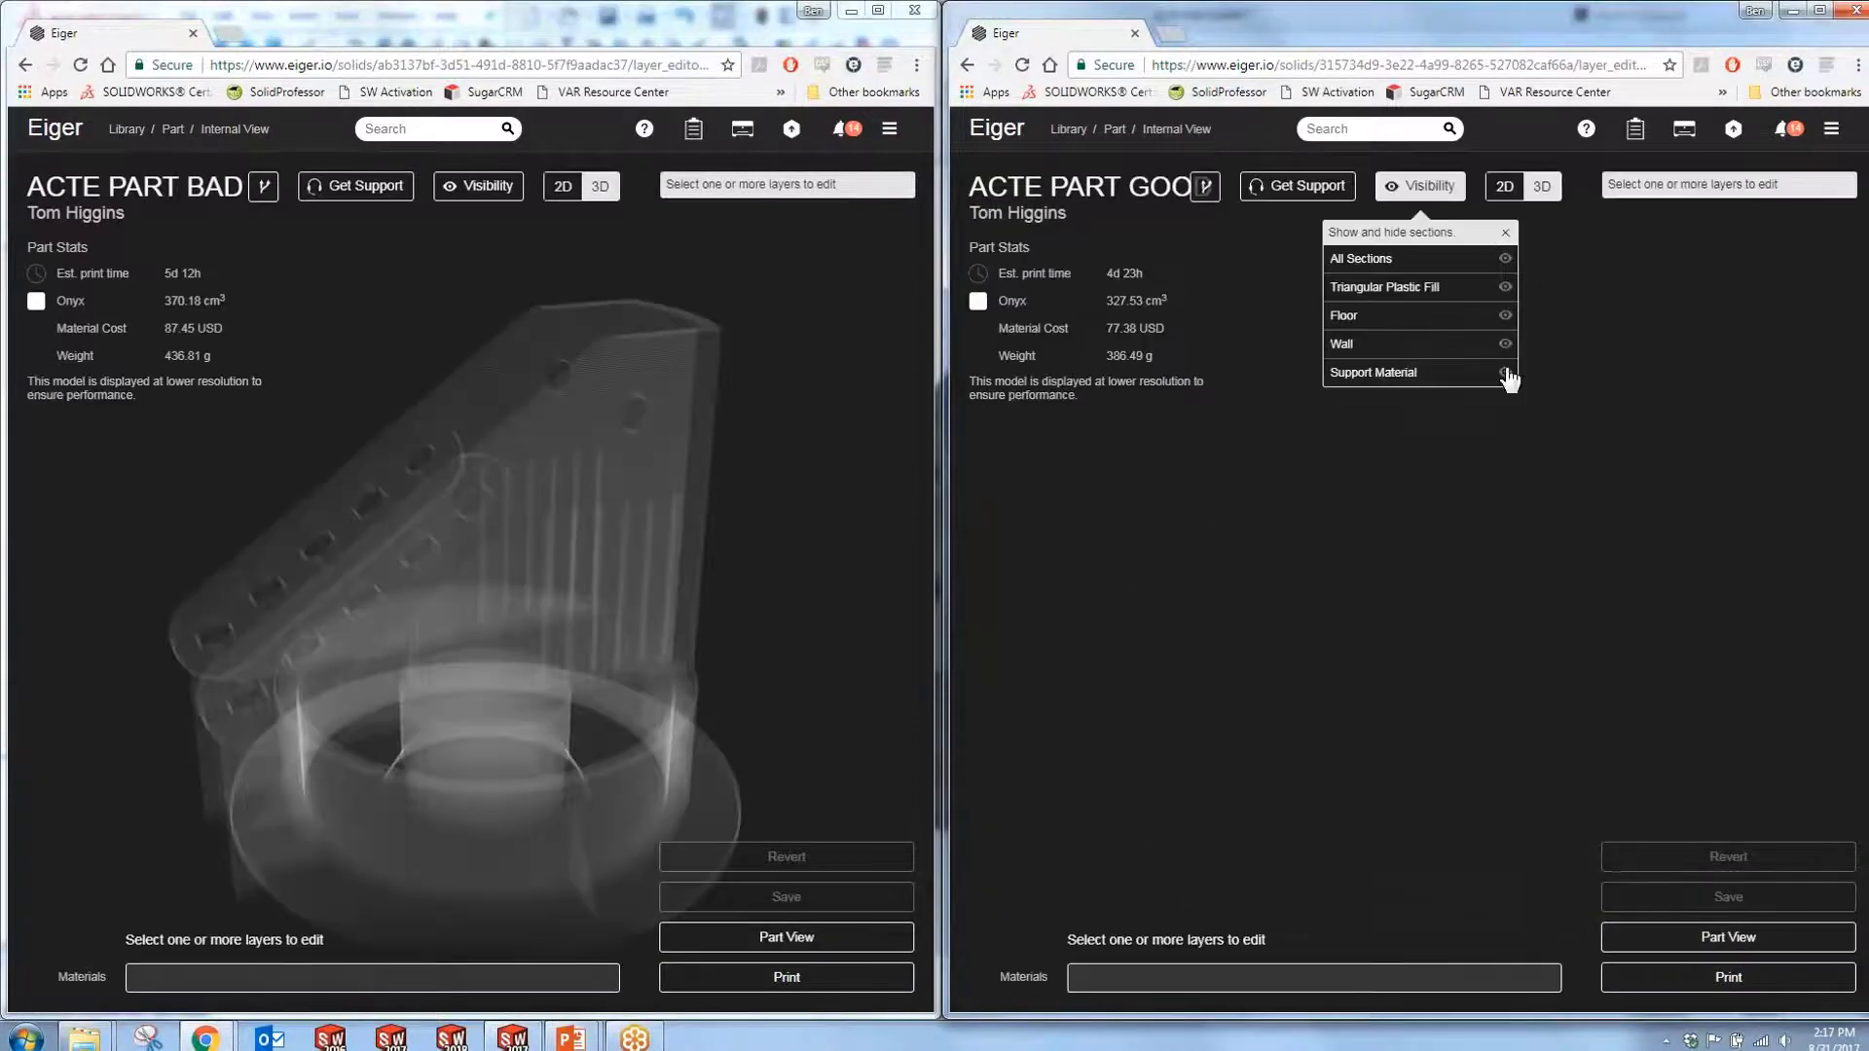
{"action": "left_click", "coordinate": [1505, 373]}
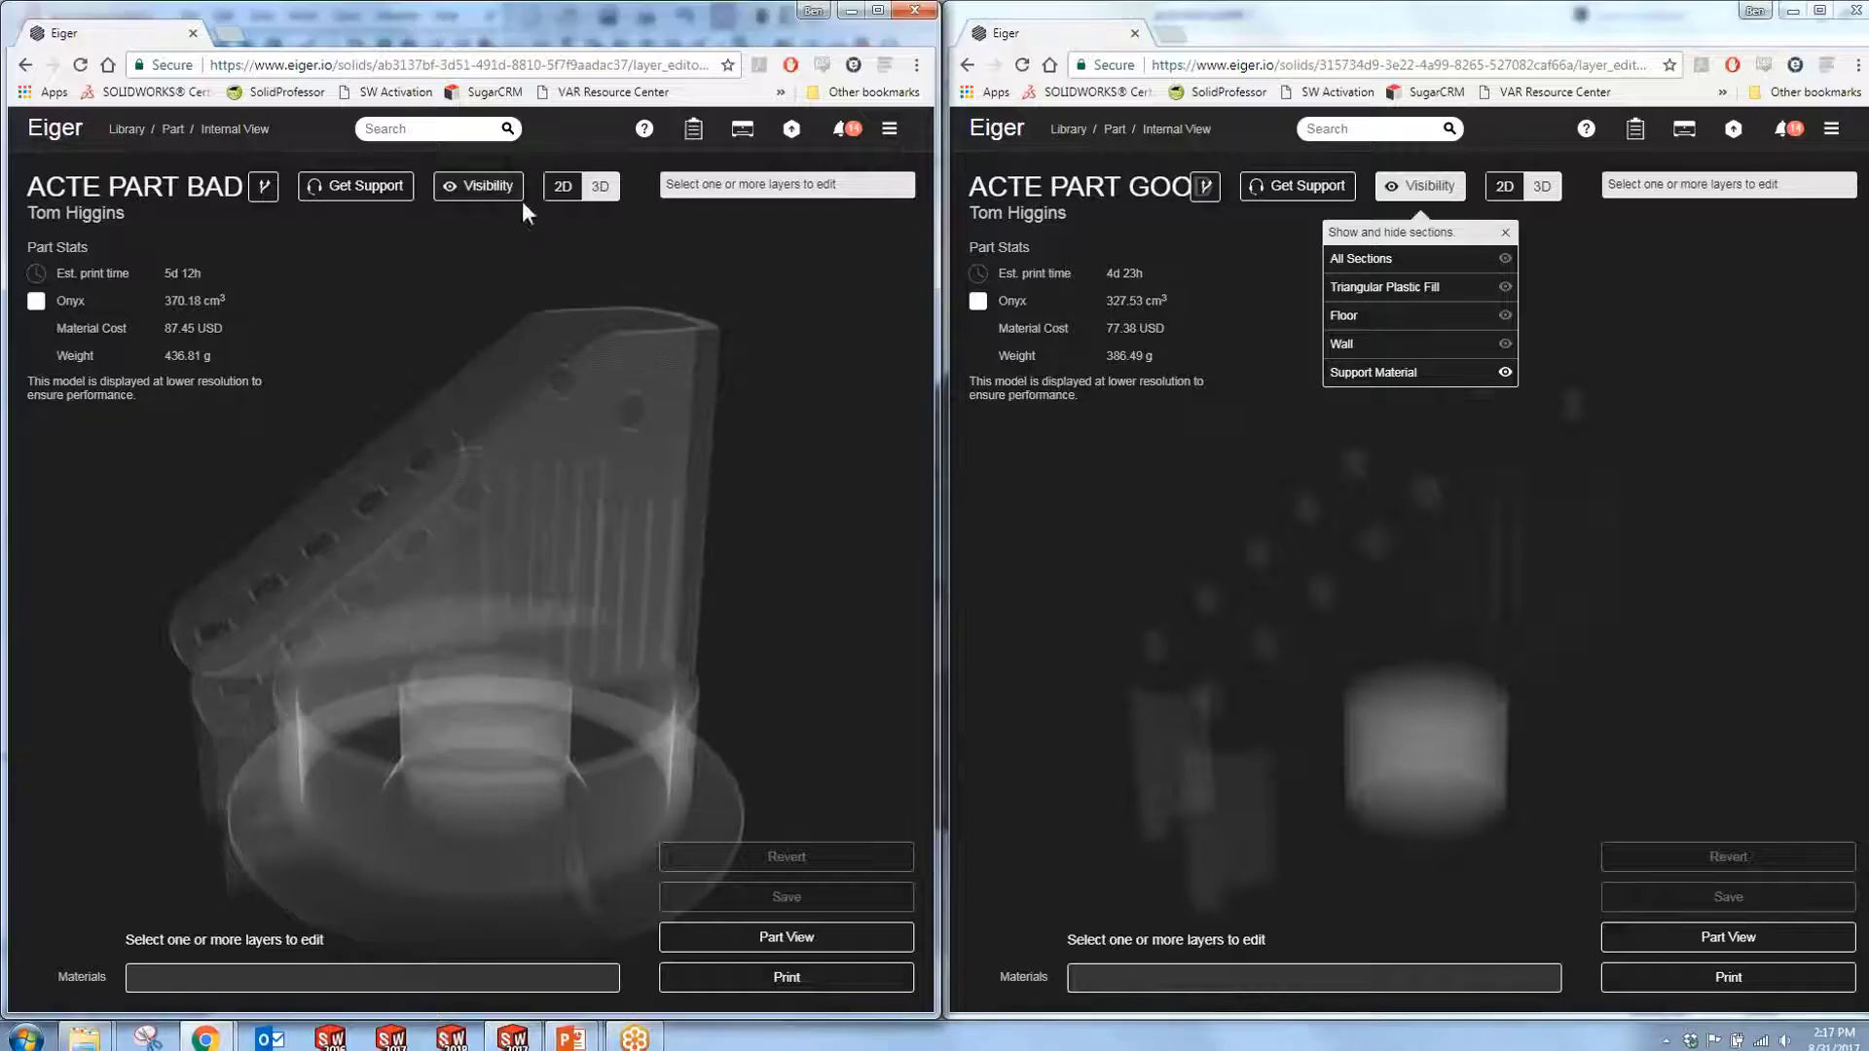
{"action": "left_click", "coordinate": [508, 188]}
{"action": "left_click", "coordinate": [564, 372]}
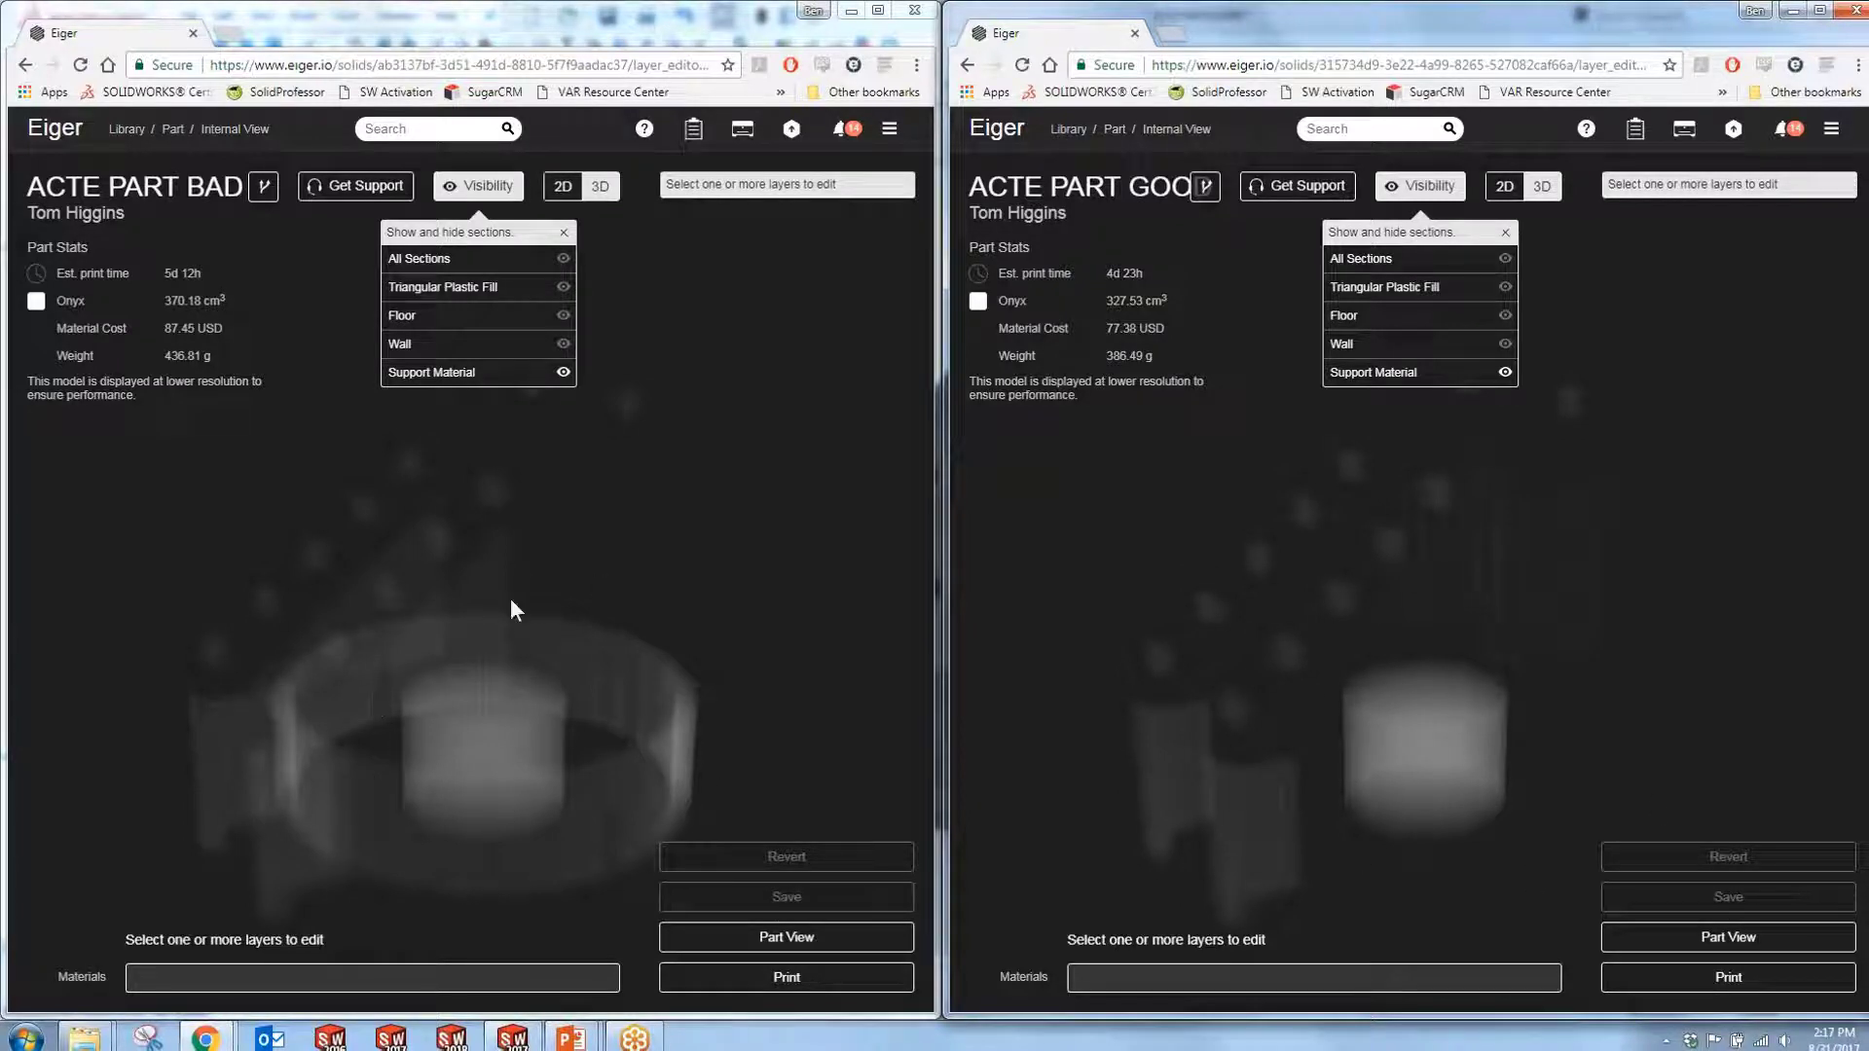
Show all sections except the triangular plastic fill in both parts, and close the visibility lists.
{"action": "left_click", "coordinate": [564, 259]}
{"action": "left_click", "coordinate": [563, 288]}
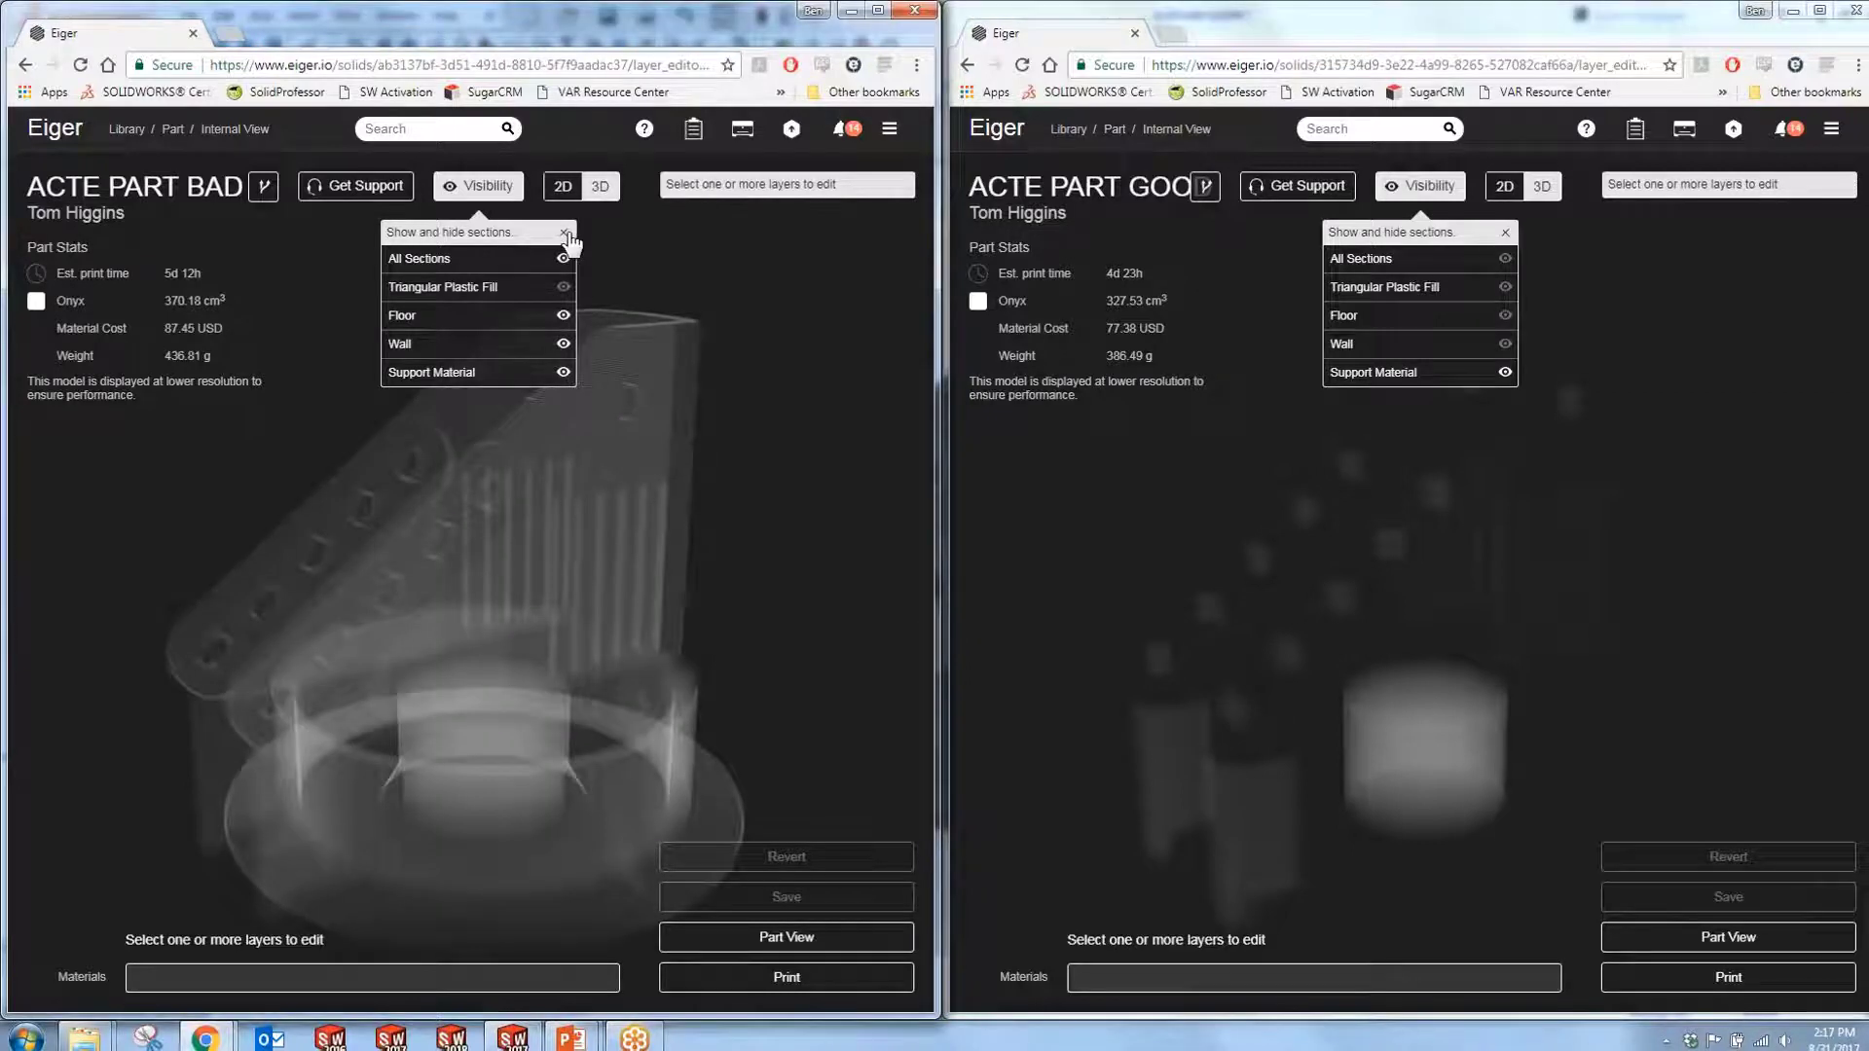
{"action": "left_click", "coordinate": [563, 232]}
{"action": "left_click", "coordinate": [1505, 259]}
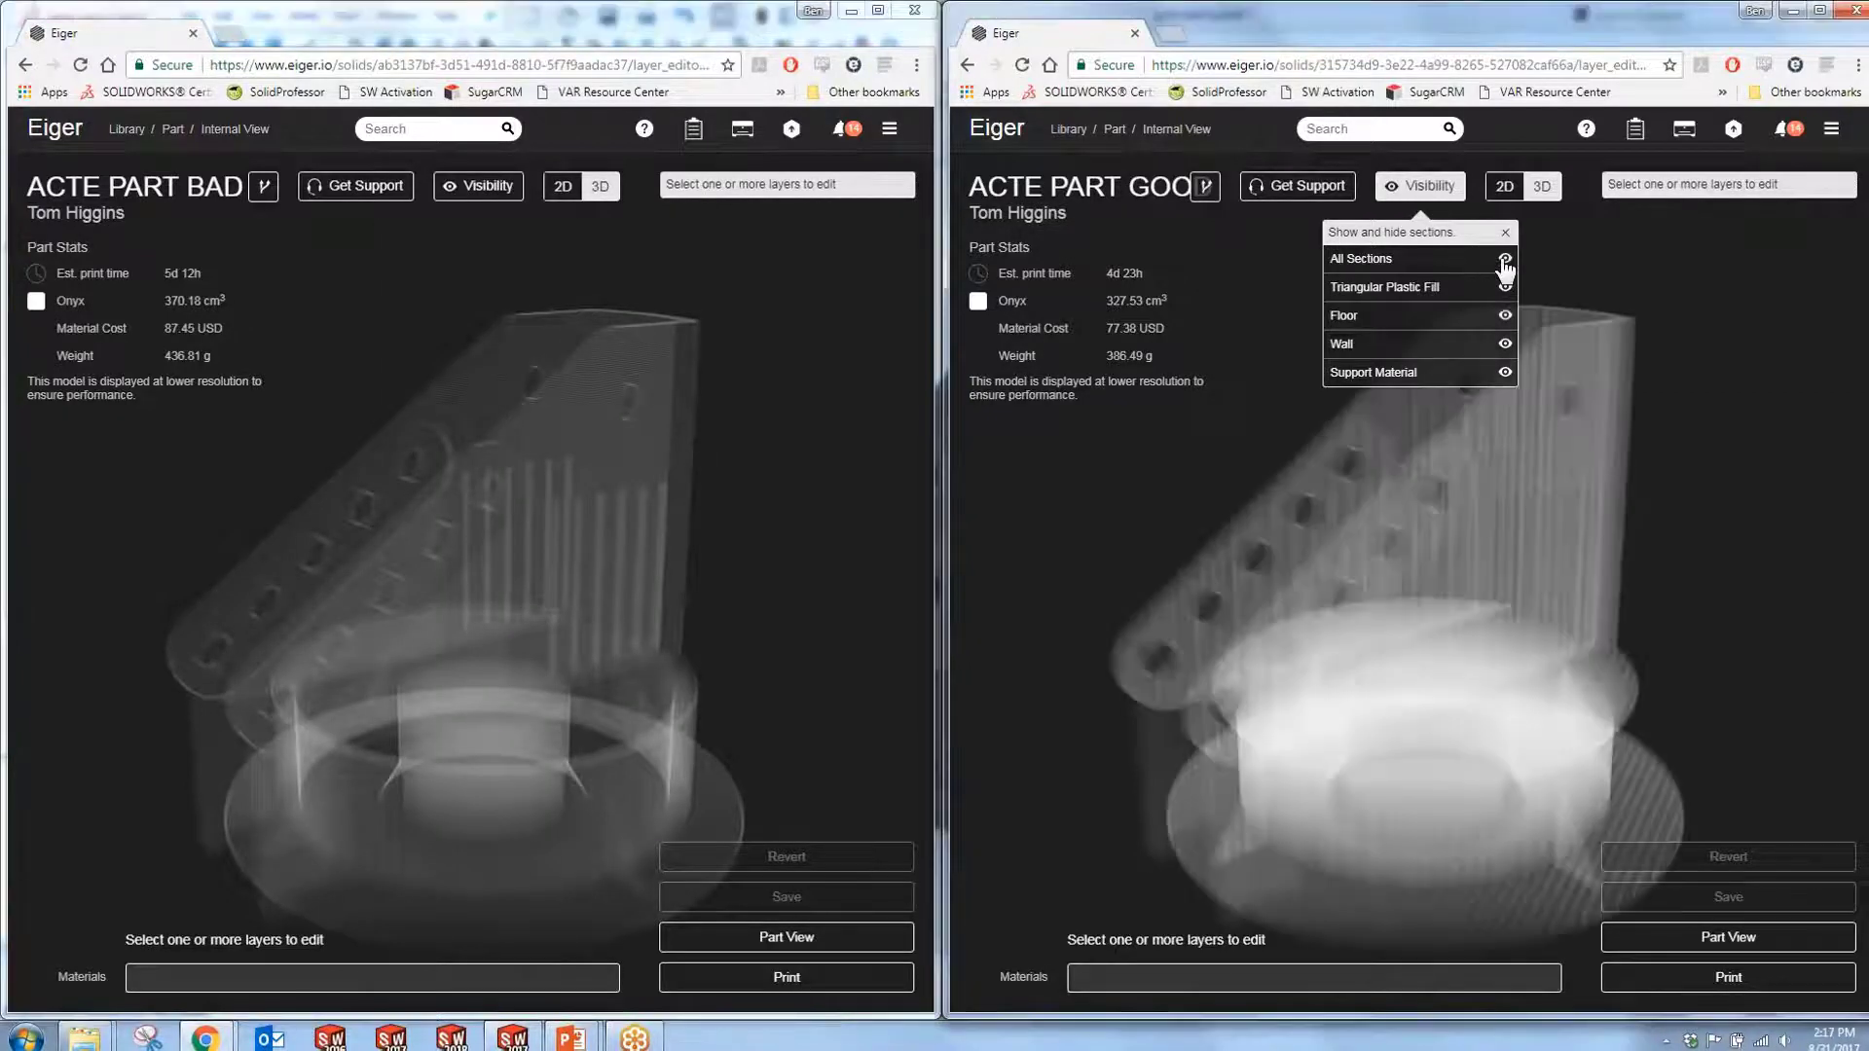
{"action": "left_click", "coordinate": [1505, 287]}
{"action": "left_click", "coordinate": [1505, 232]}
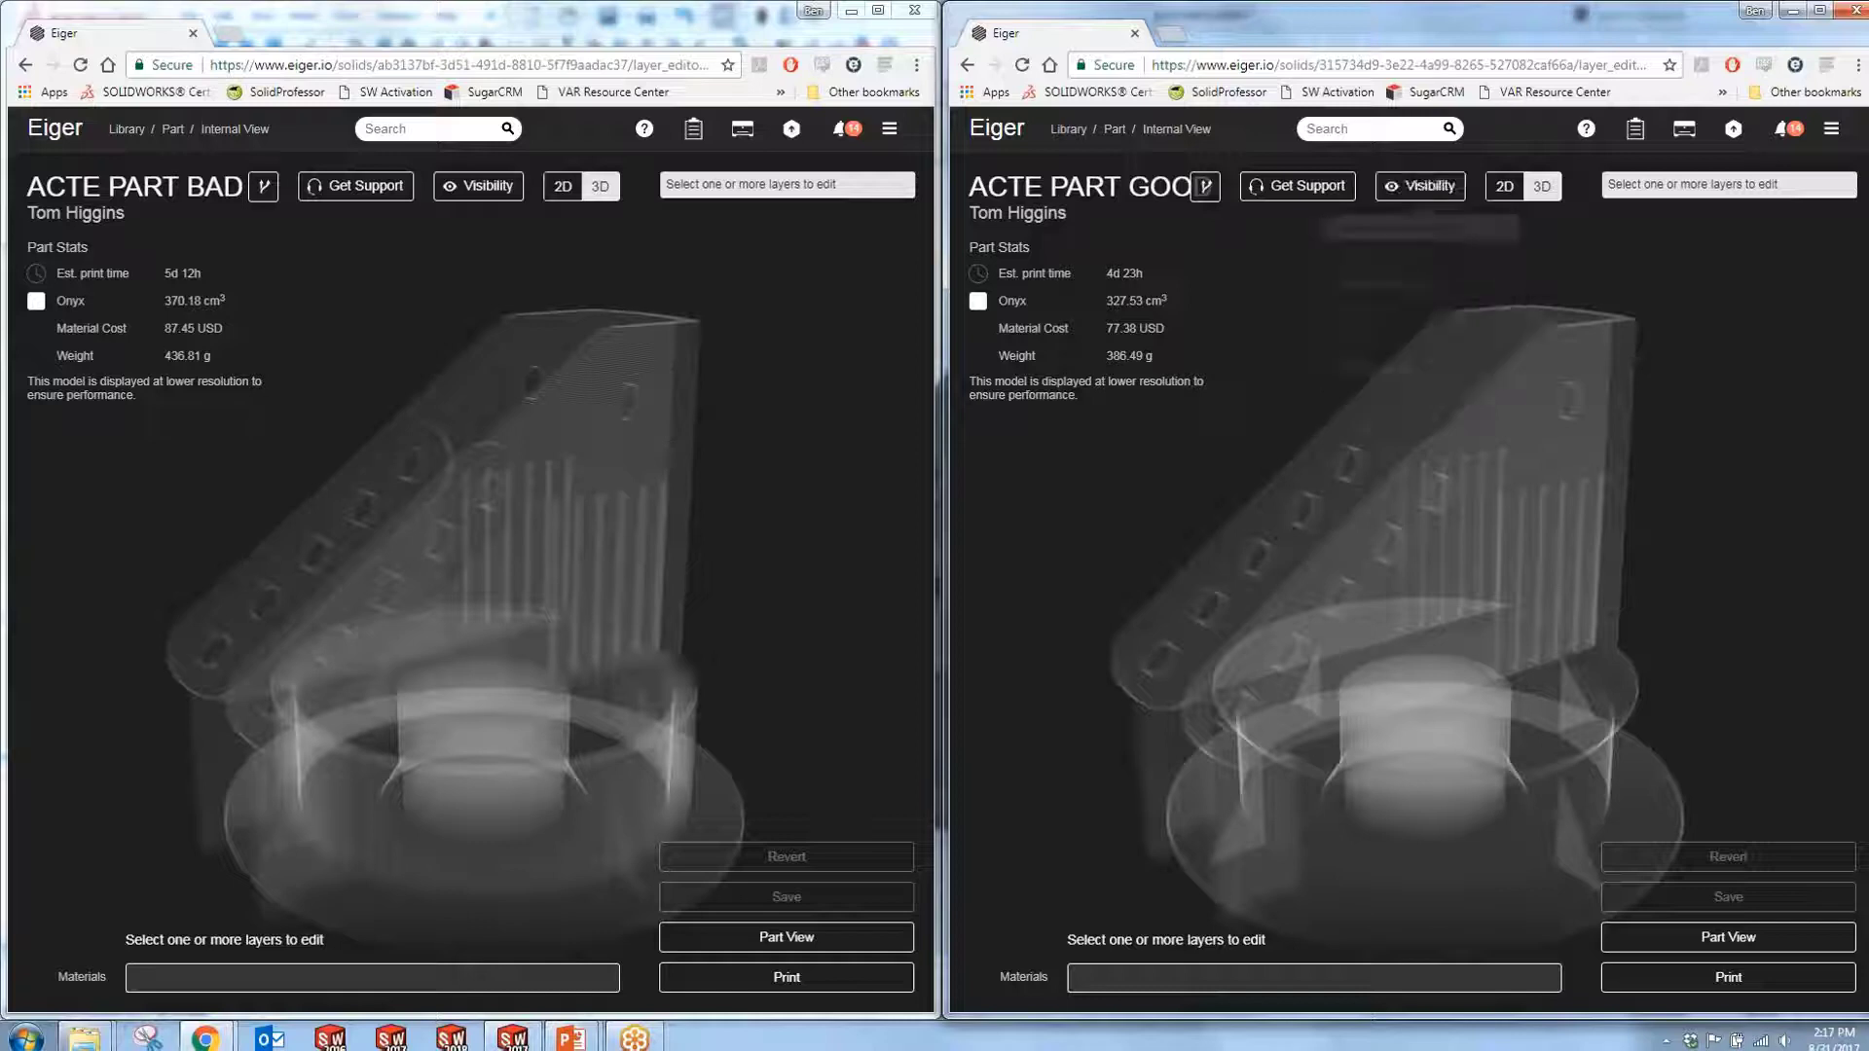
Switch both parts to 2D layer view, showing layer 244 of ACTE PART BAD and layer 319 of ACTE PART GOOD.
{"action": "left_click", "coordinate": [1505, 186]}
{"action": "left_click", "coordinate": [563, 186]}
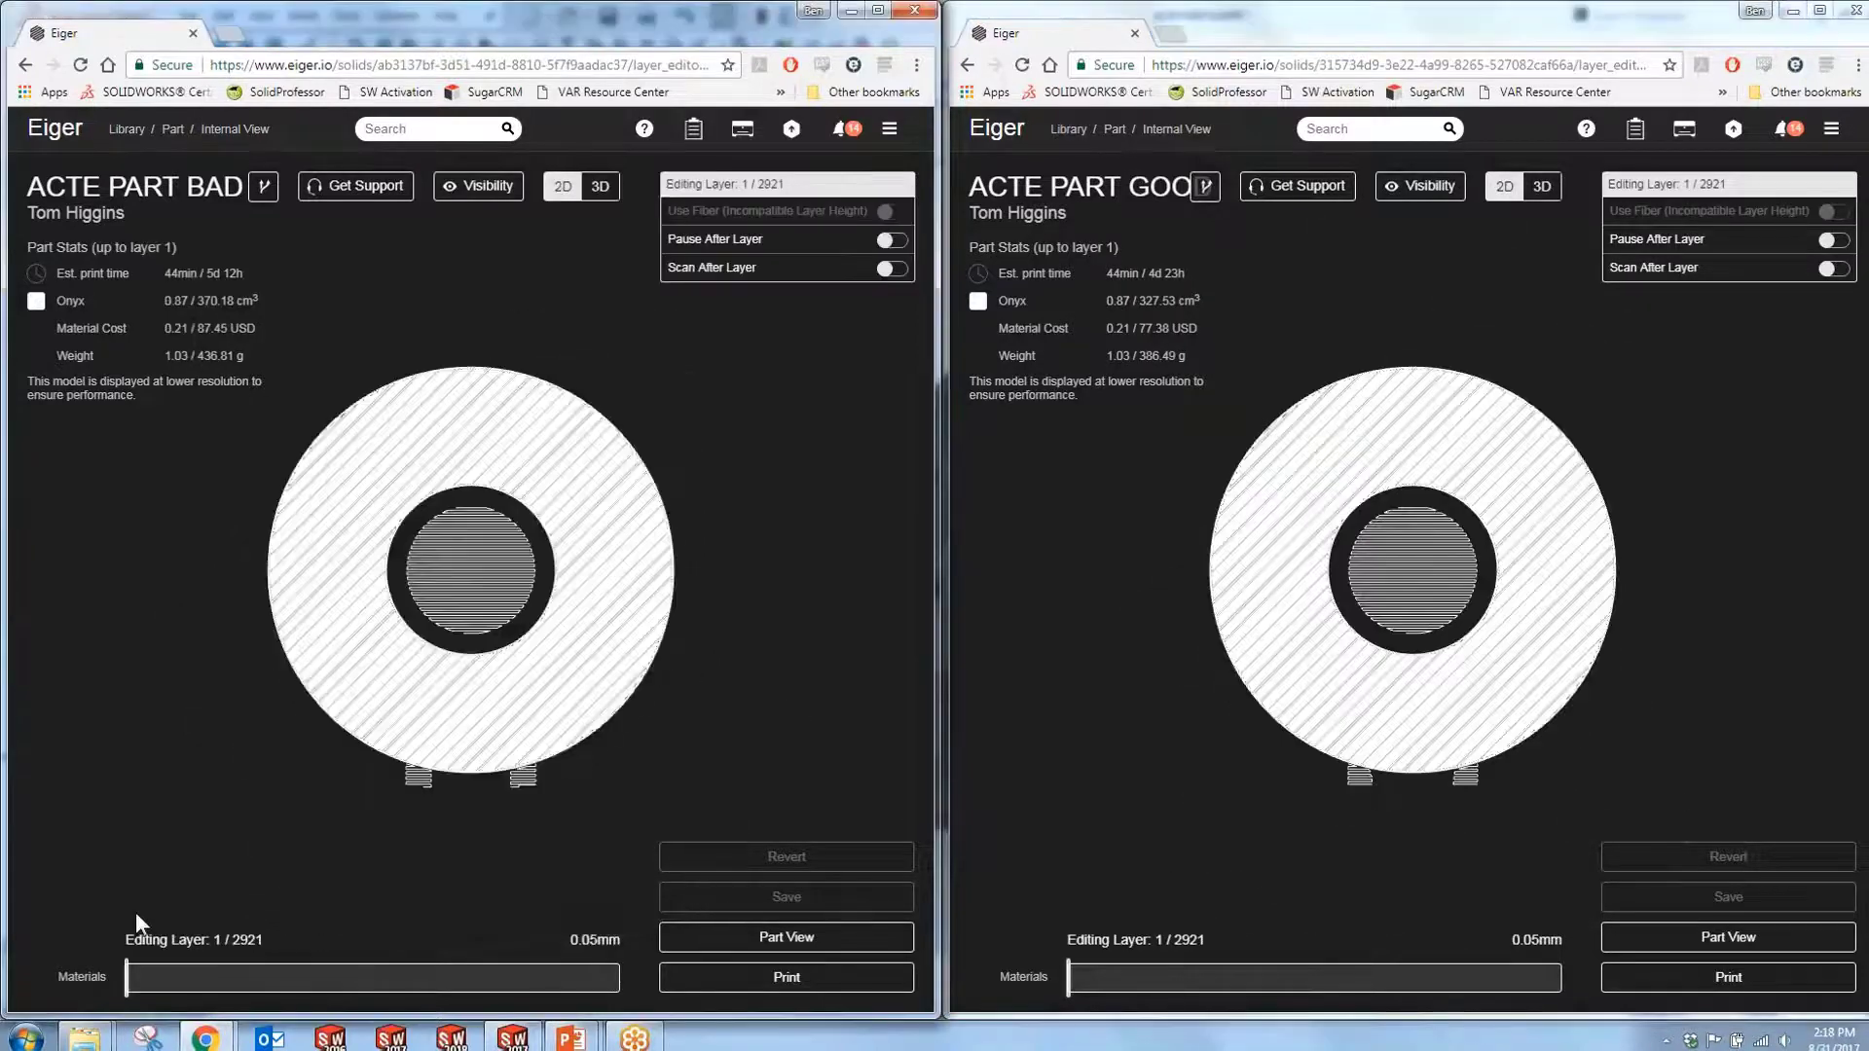
{"action": "left_click", "coordinate": [189, 980]}
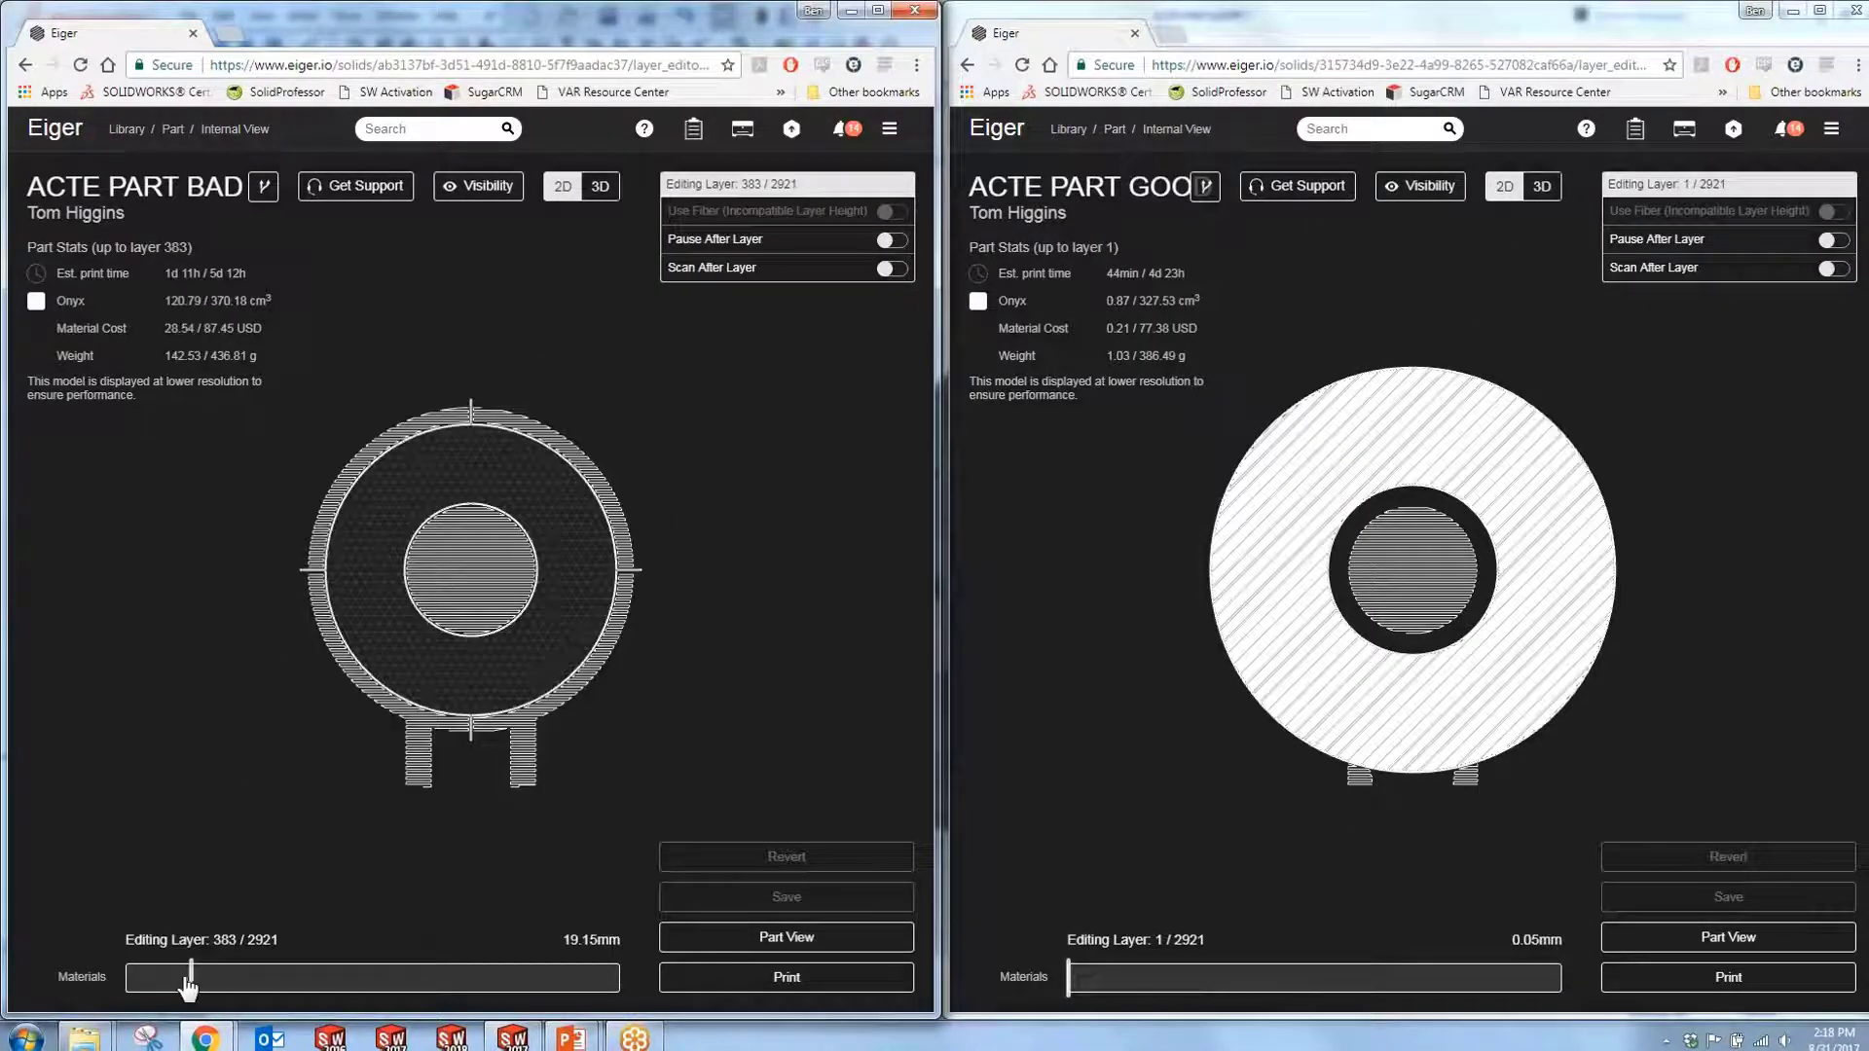
{"action": "left_click_drag", "start_coordinate": [190, 980], "coordinate": [168, 981]}
{"action": "left_click", "coordinate": [1136, 979]}
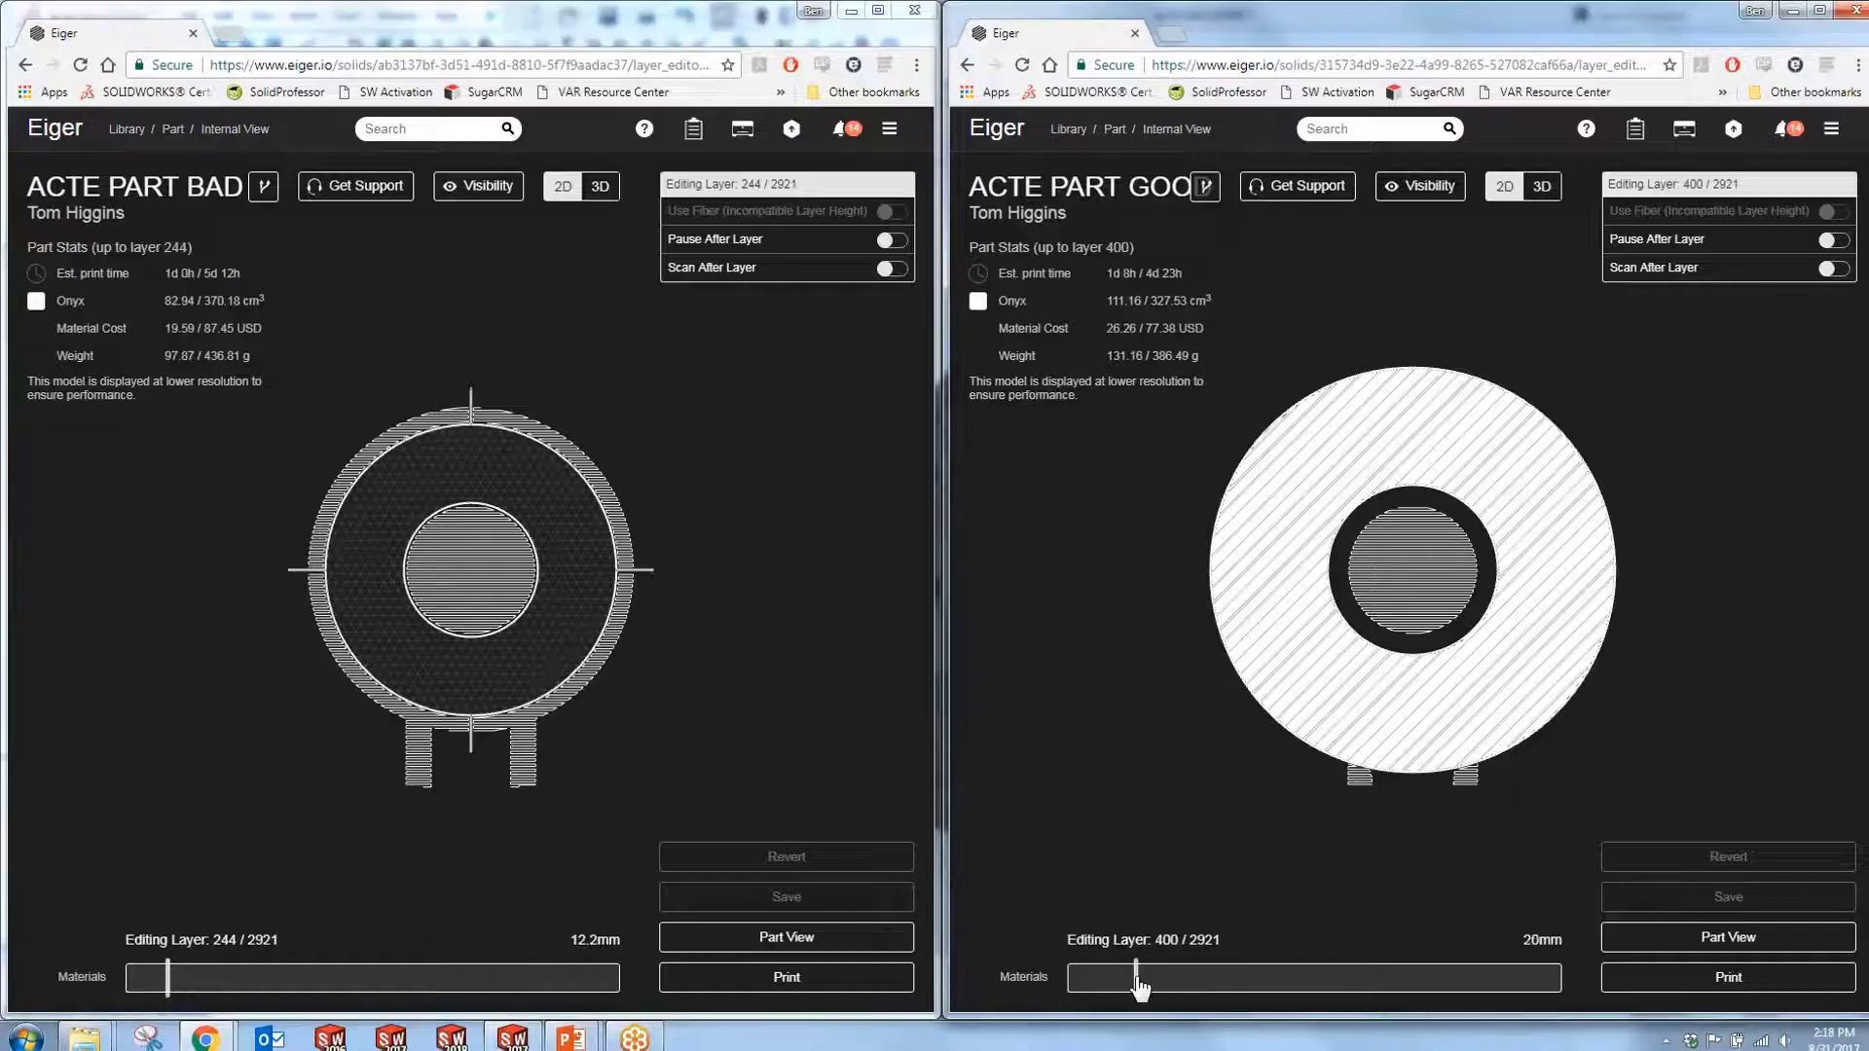
{"action": "left_click_drag", "start_coordinate": [1136, 980], "coordinate": [1121, 980]}
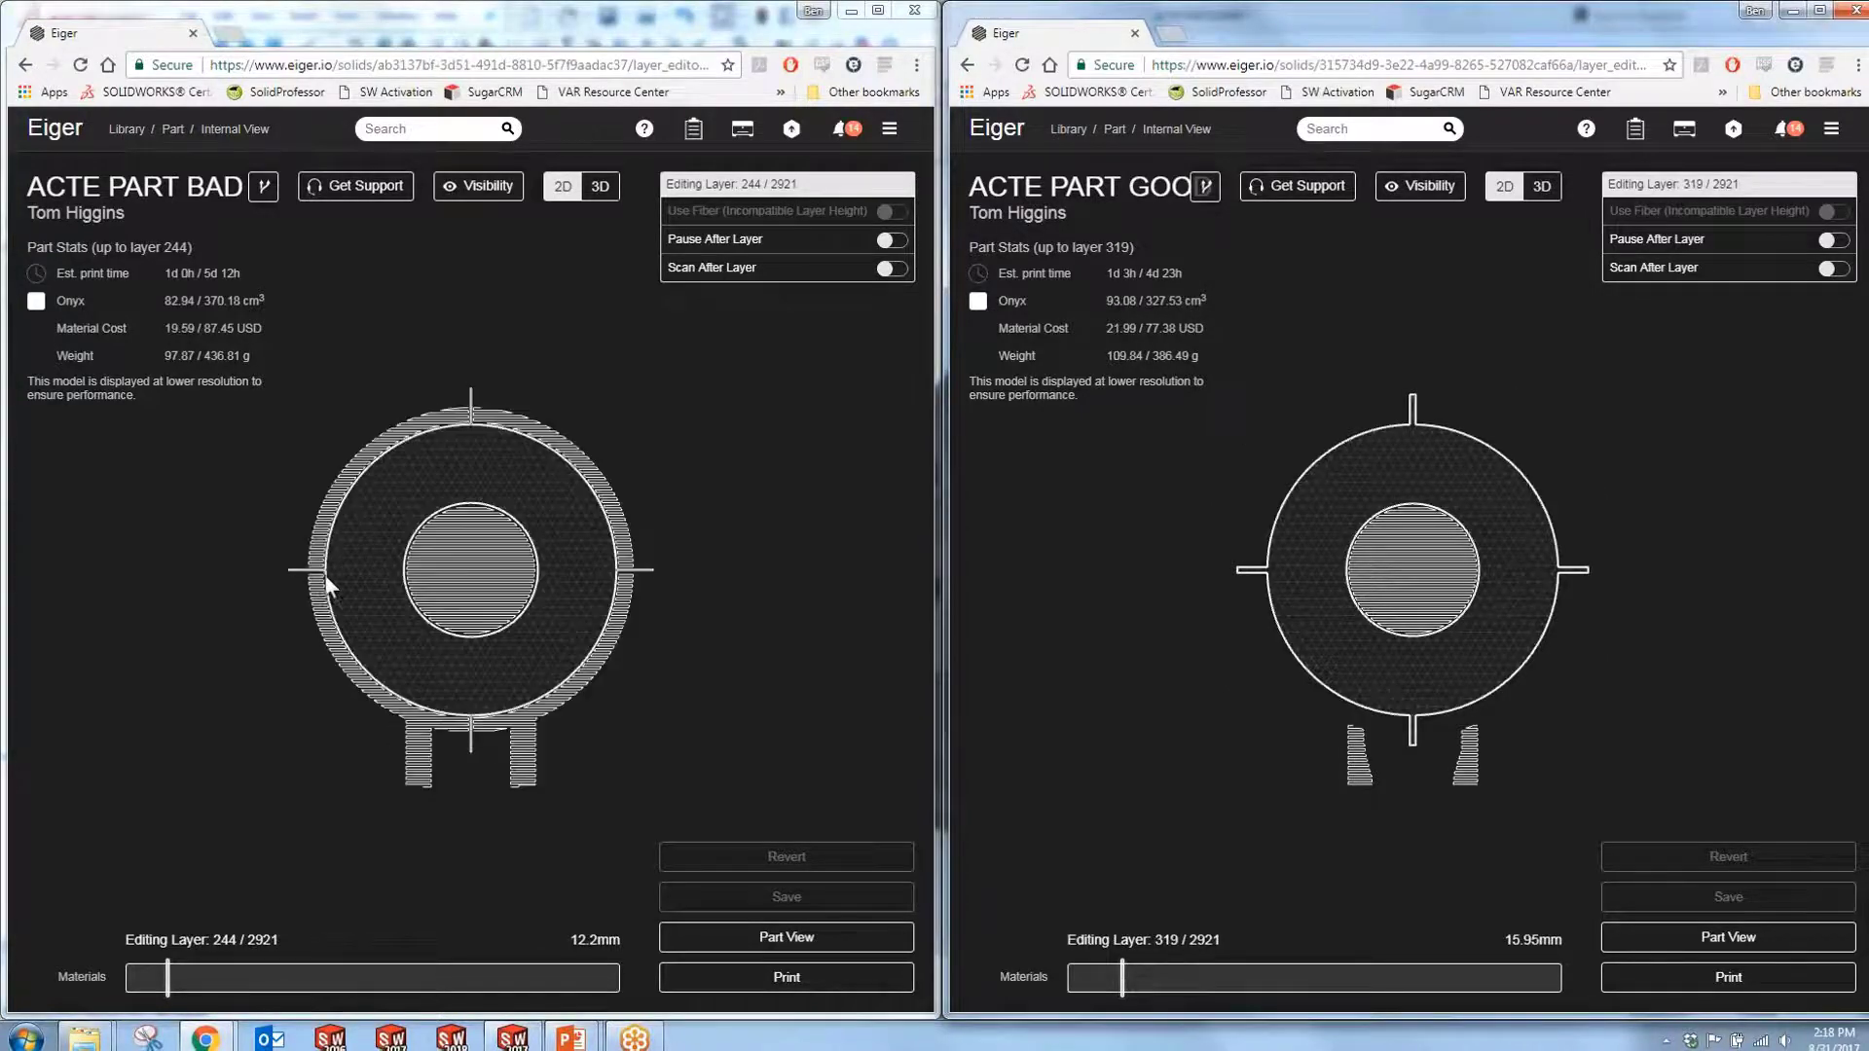
Compare close up how the base rib is sliced in ACTE PART BAD and ACTE PART GOOD.
{"action": "scroll", "coordinate": [292, 570], "scroll_direction": "up", "scroll_amount": 10}
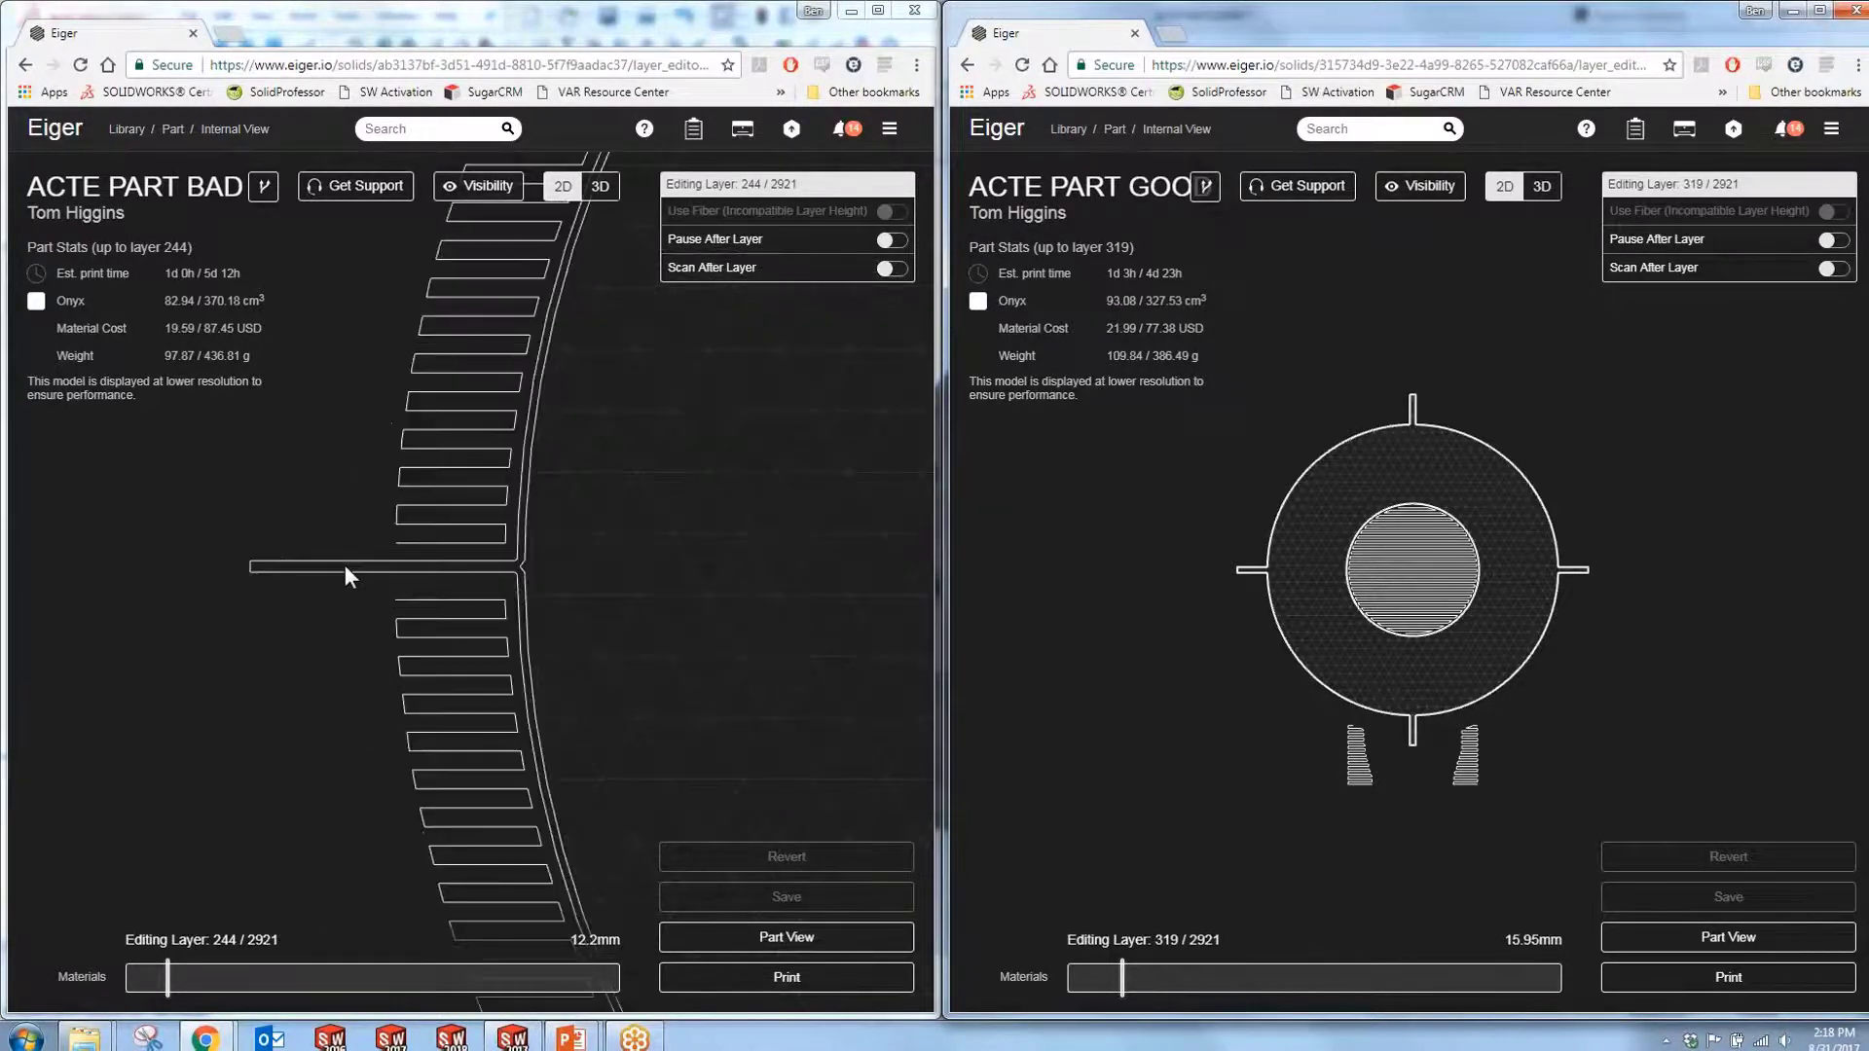
{"action": "scroll", "coordinate": [344, 565], "scroll_direction": "up", "scroll_amount": 3}
{"action": "scroll", "coordinate": [1240, 570], "scroll_direction": "up", "scroll_amount": 6}
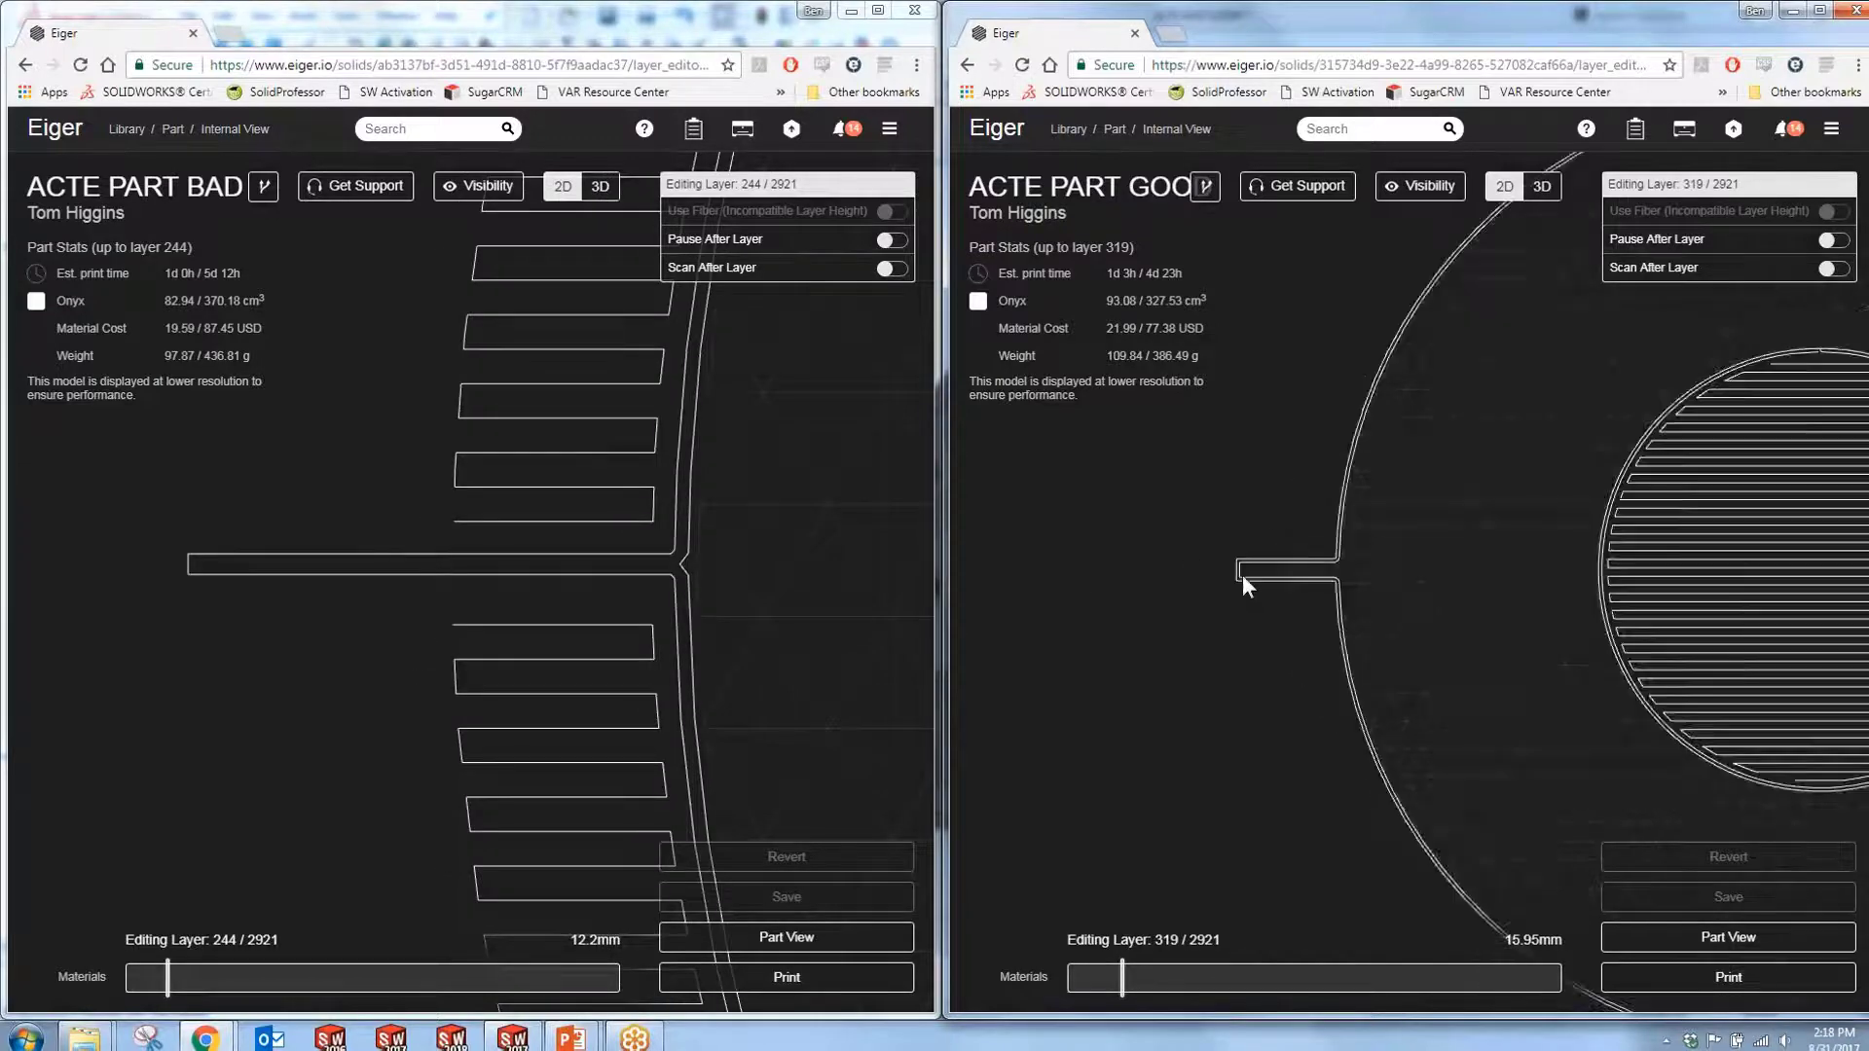
{"action": "scroll", "coordinate": [1242, 575], "scroll_direction": "up", "scroll_amount": 8}
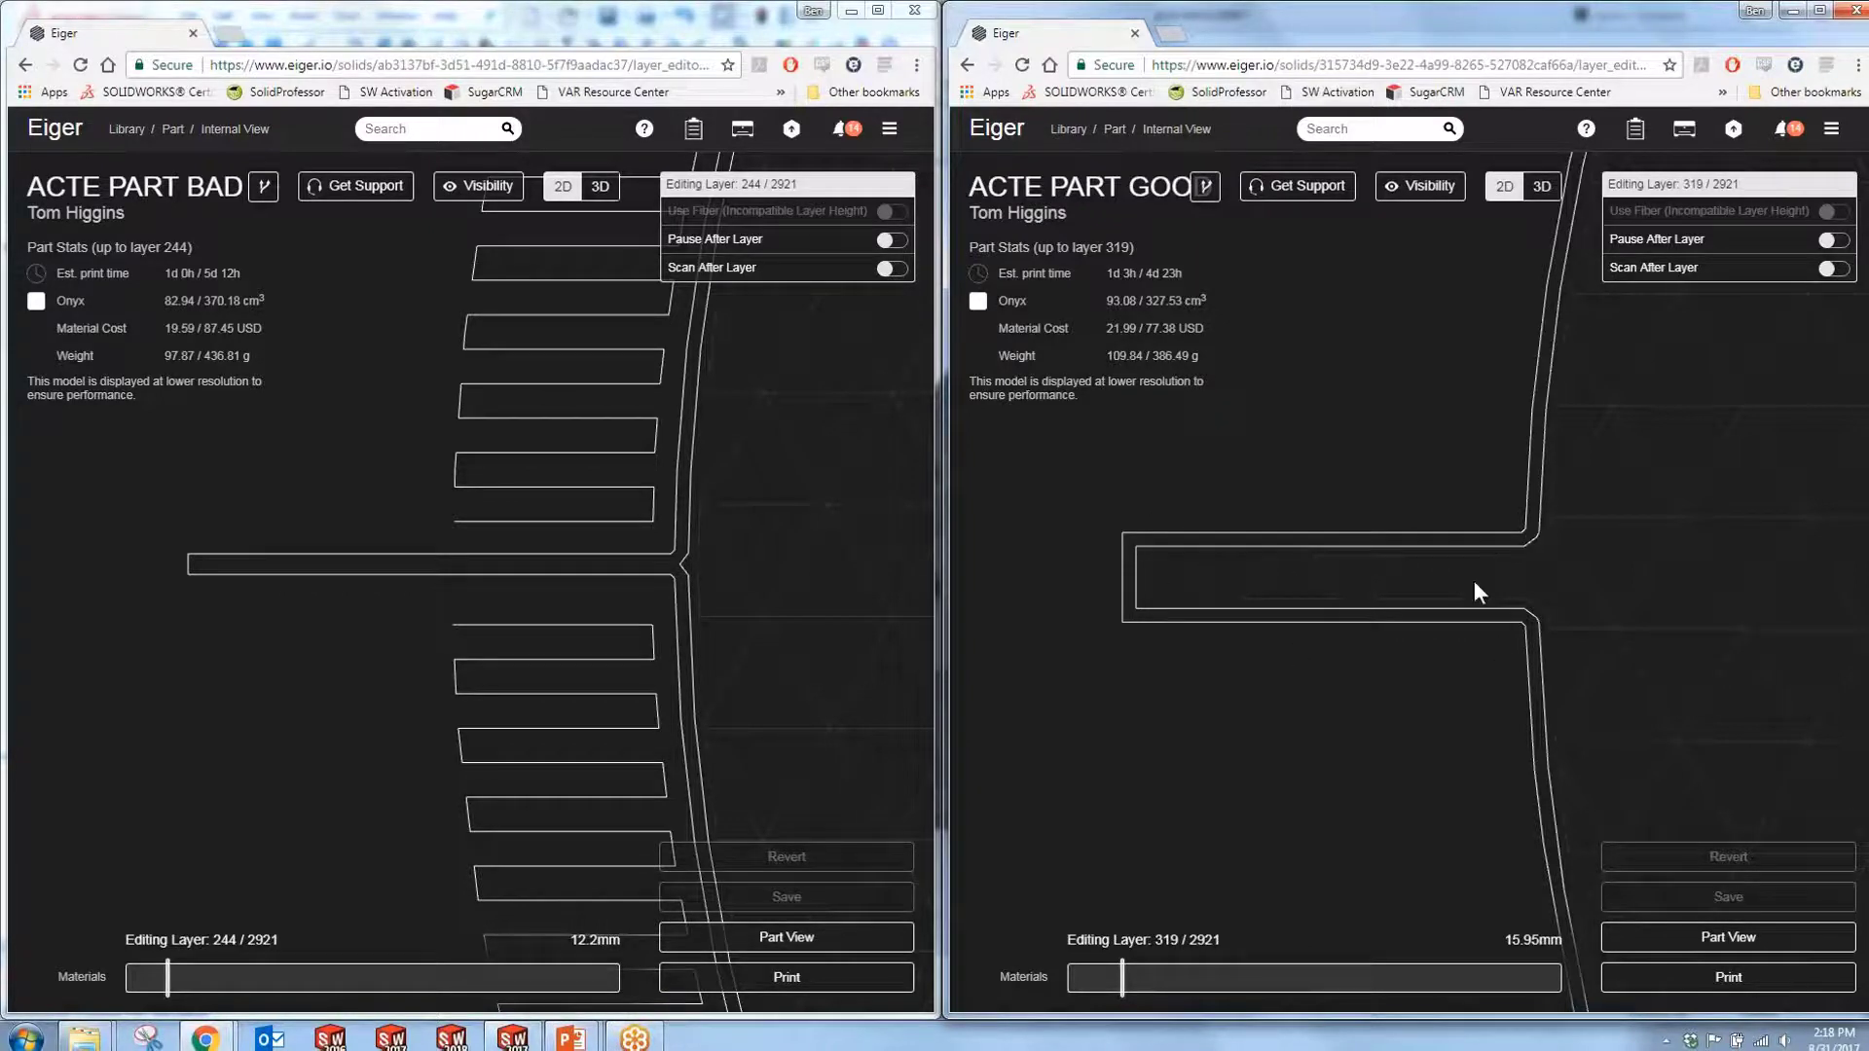
Show layer 371 of ACTE PART BAD and view the full base cross-section with its surrounding supports.
{"action": "left_click", "coordinate": [431, 977]}
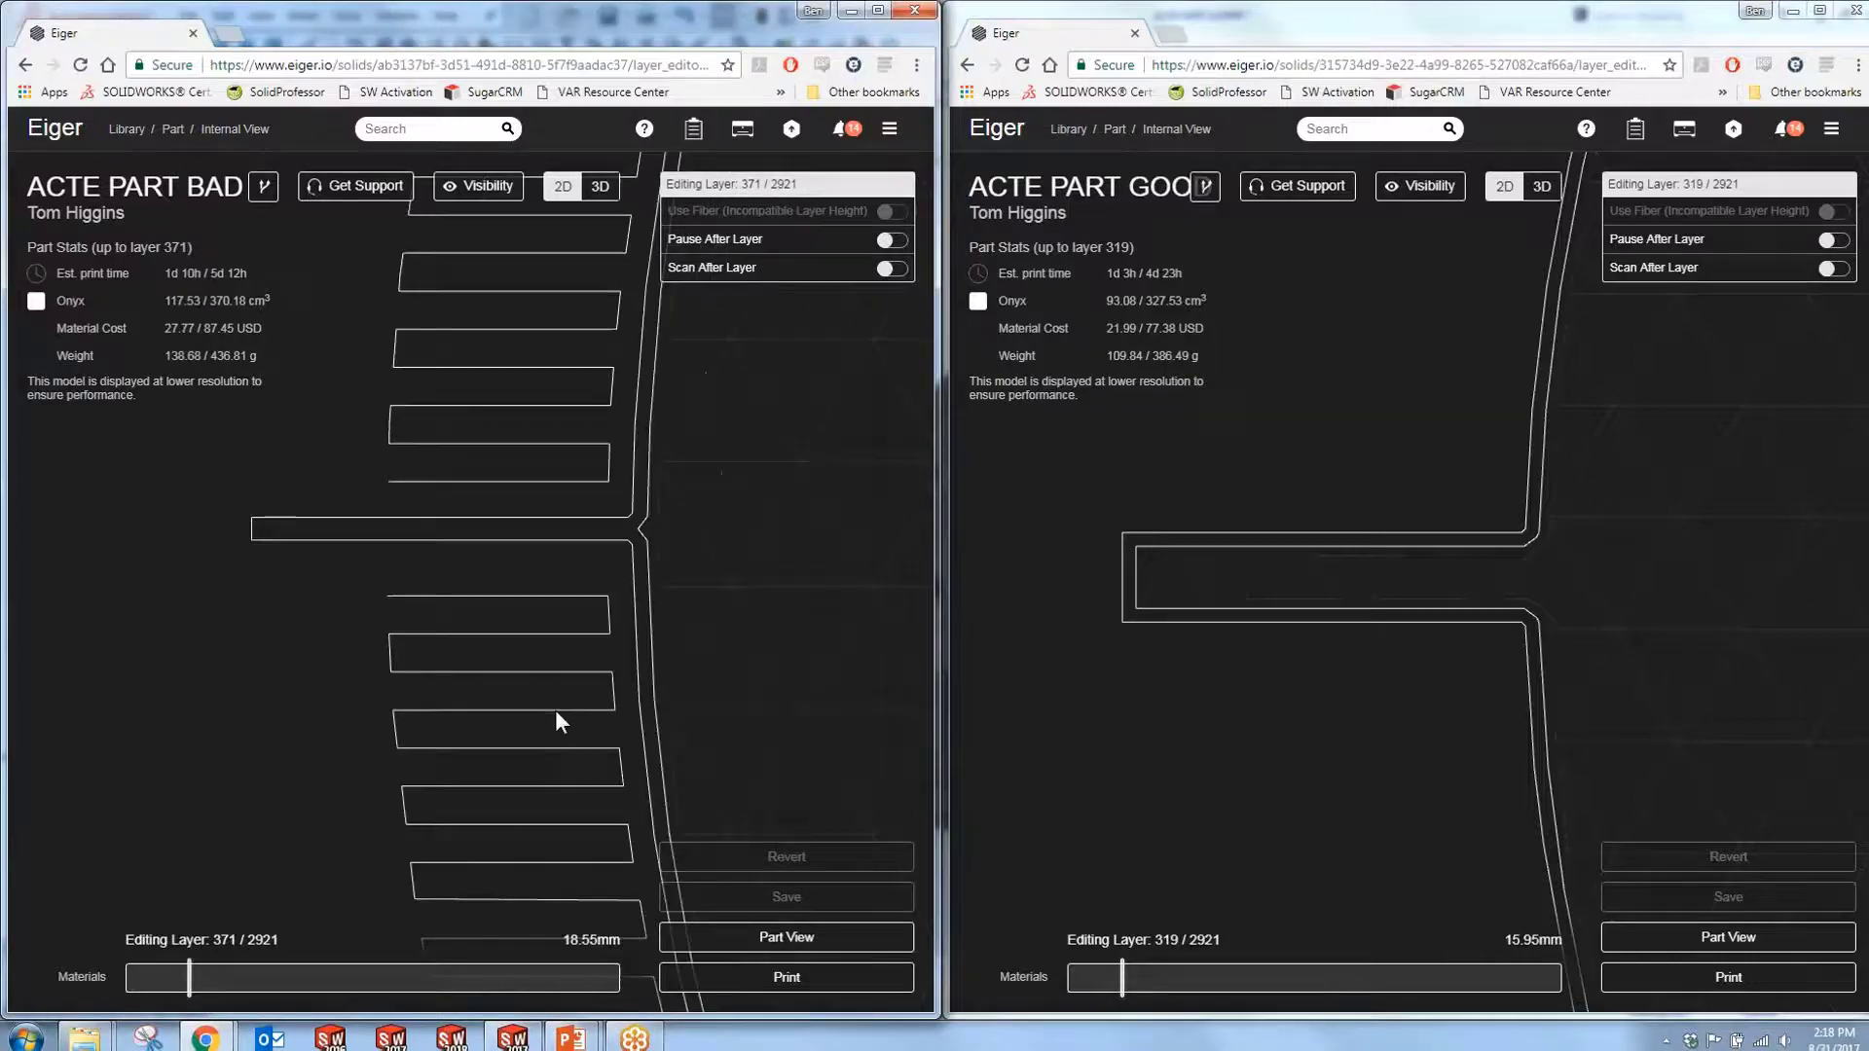
{"action": "scroll", "coordinate": [575, 710], "scroll_direction": "down", "scroll_amount": 5}
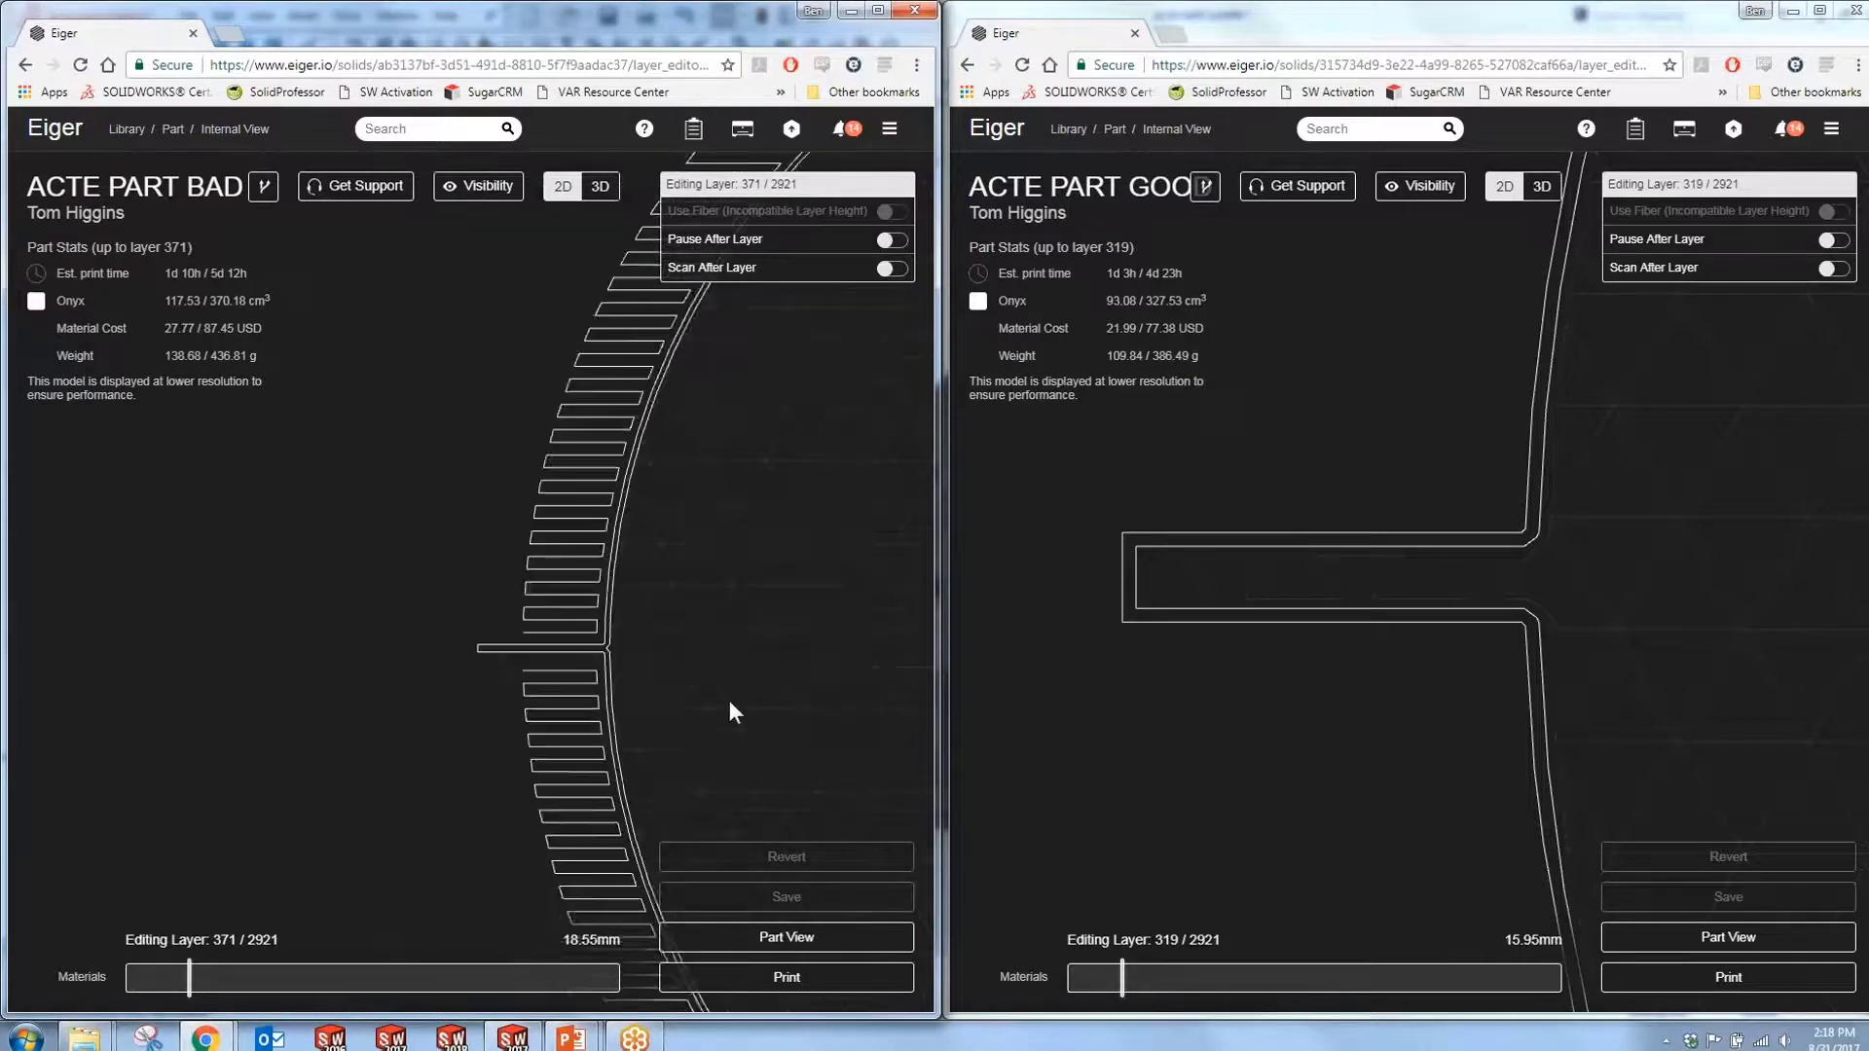
{"action": "scroll", "coordinate": [730, 702], "scroll_direction": "down", "scroll_amount": 6}
{"action": "left_click_drag", "start_coordinate": [808, 739], "coordinate": [437, 646]}
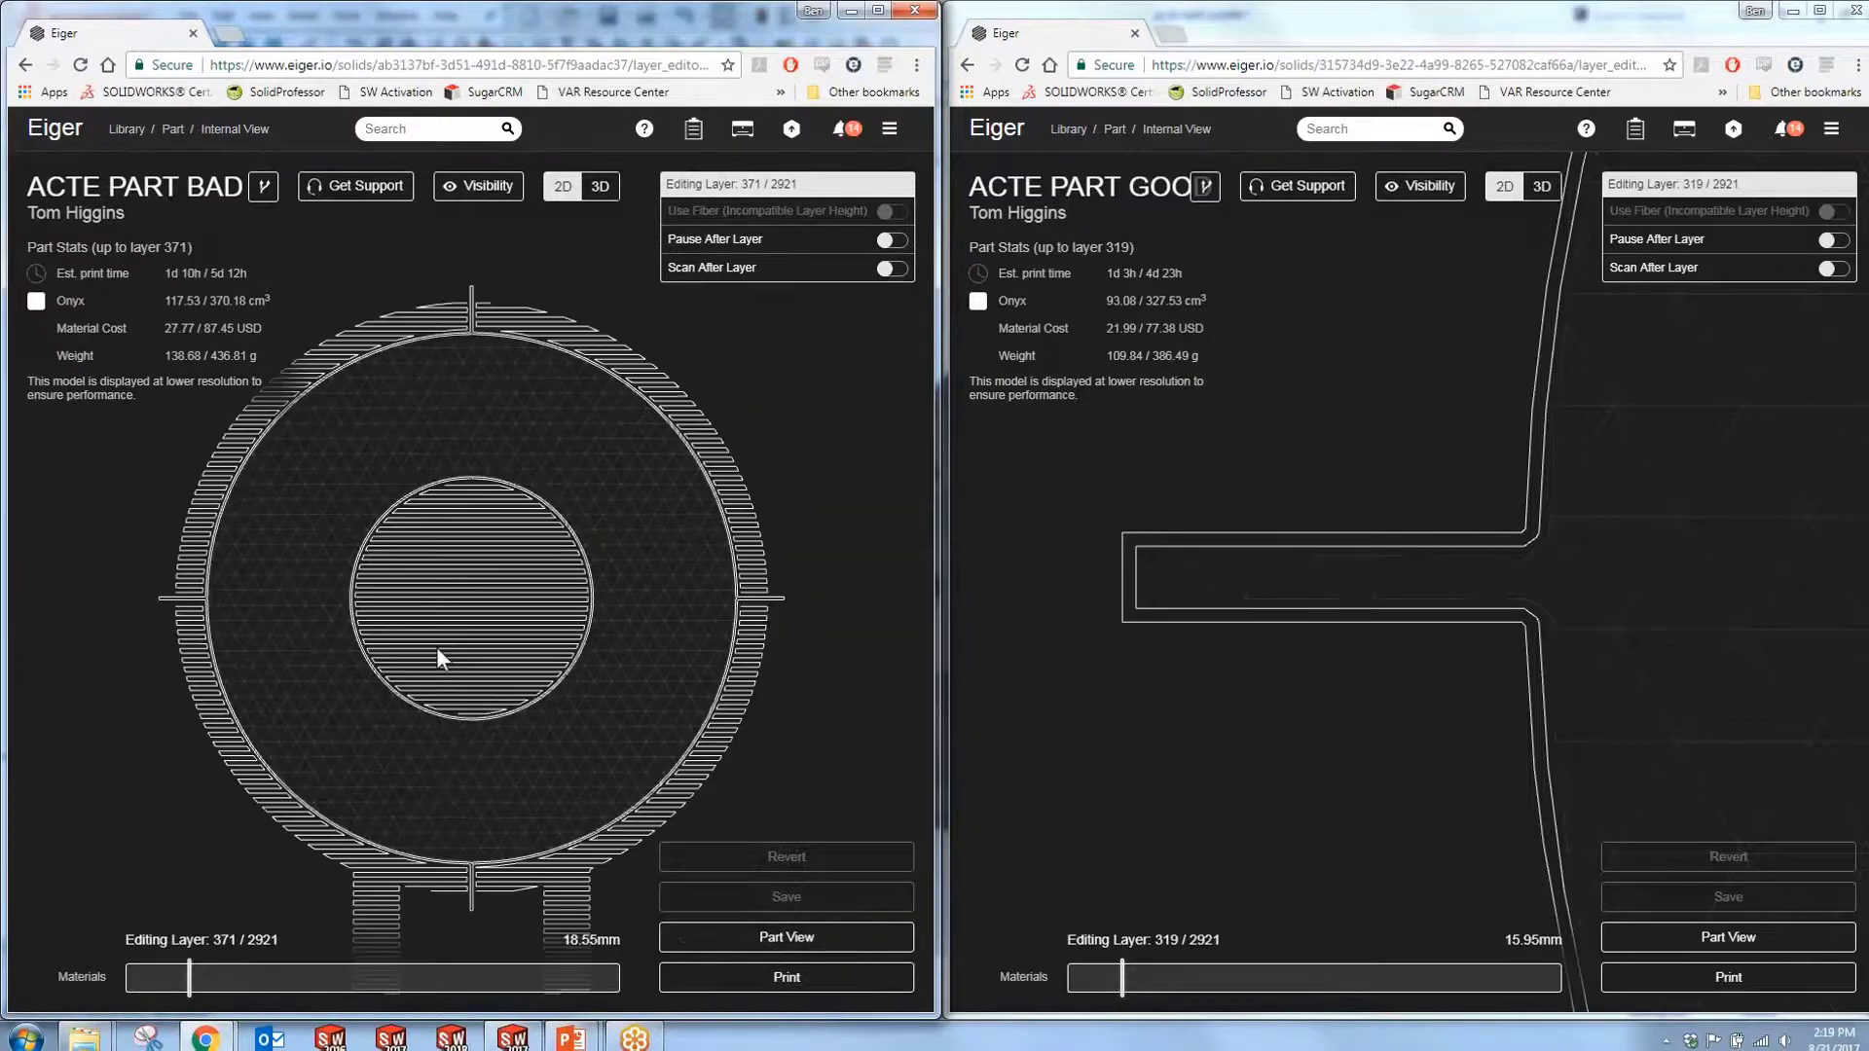
Show layer 1844 of ACTE PART BAD and examine the slot walls in the side plate close up.
{"action": "left_click", "coordinate": [437, 978]}
{"action": "scroll", "coordinate": [578, 549], "scroll_direction": "up", "scroll_amount": 6}
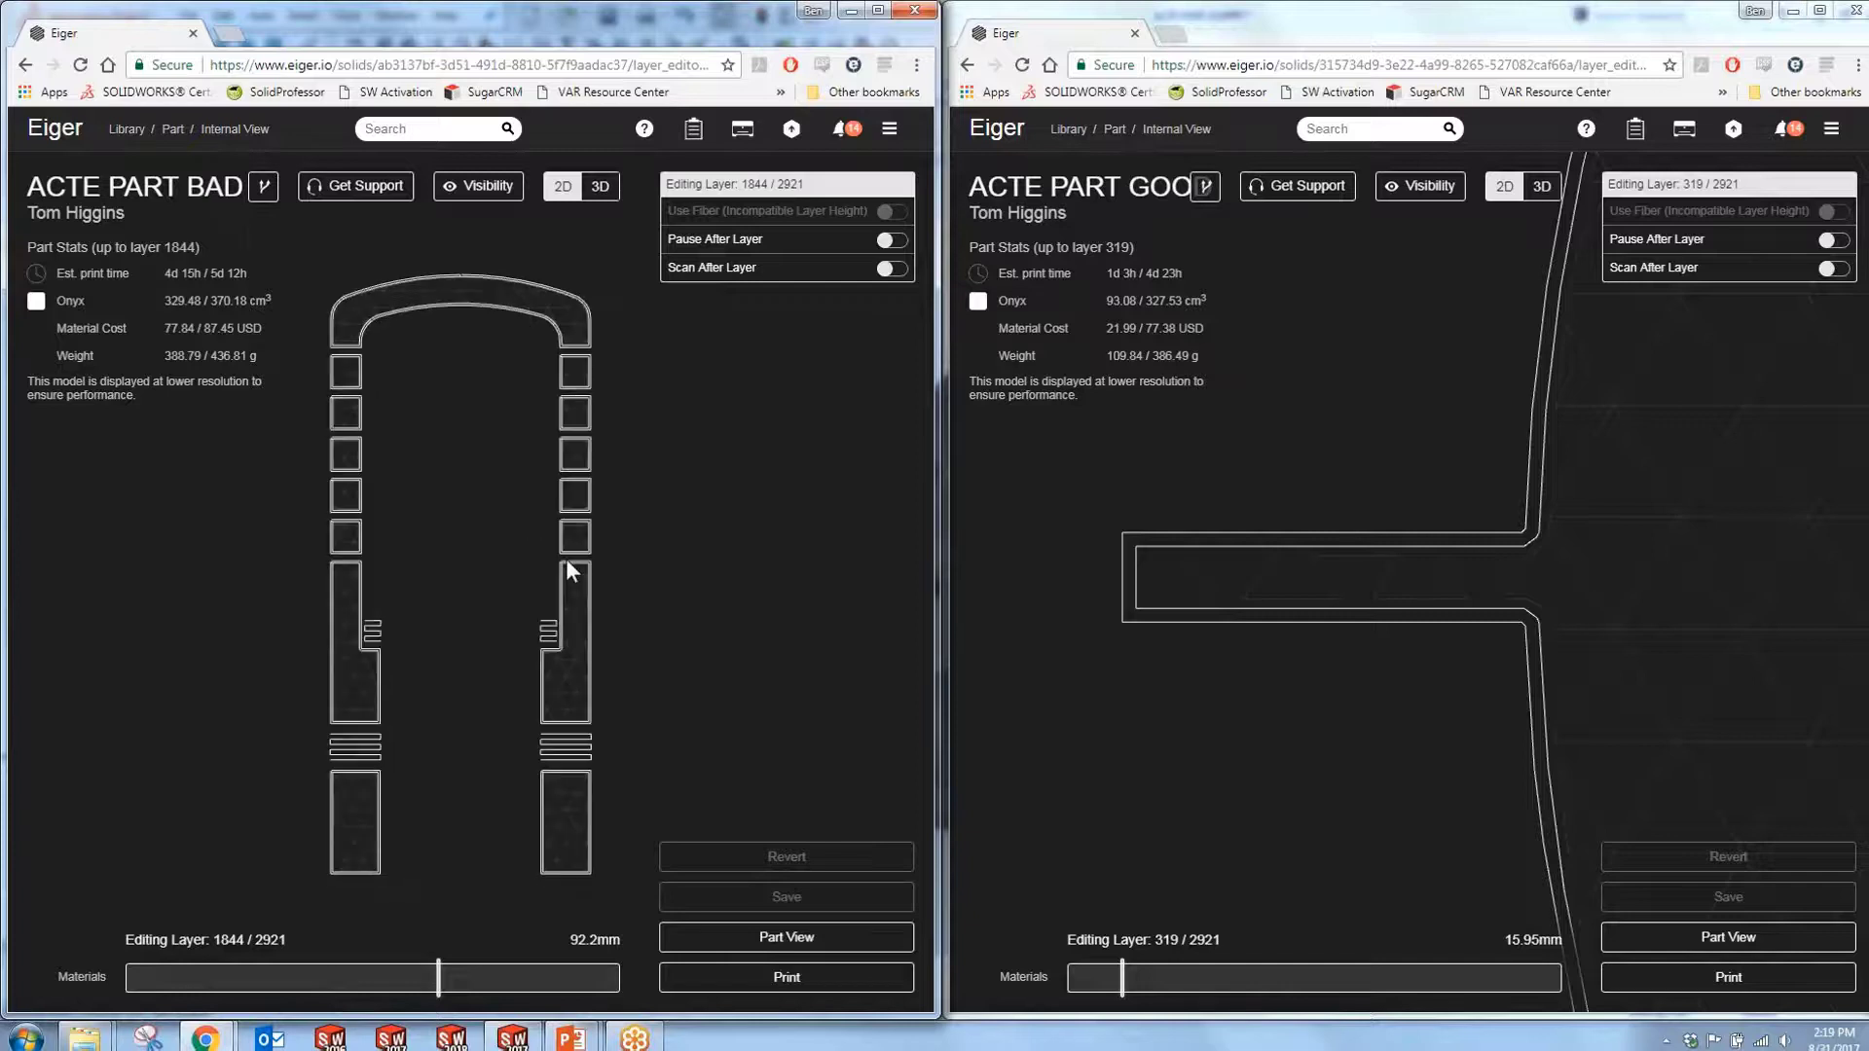
{"action": "scroll", "coordinate": [576, 555], "scroll_direction": "up", "scroll_amount": 3}
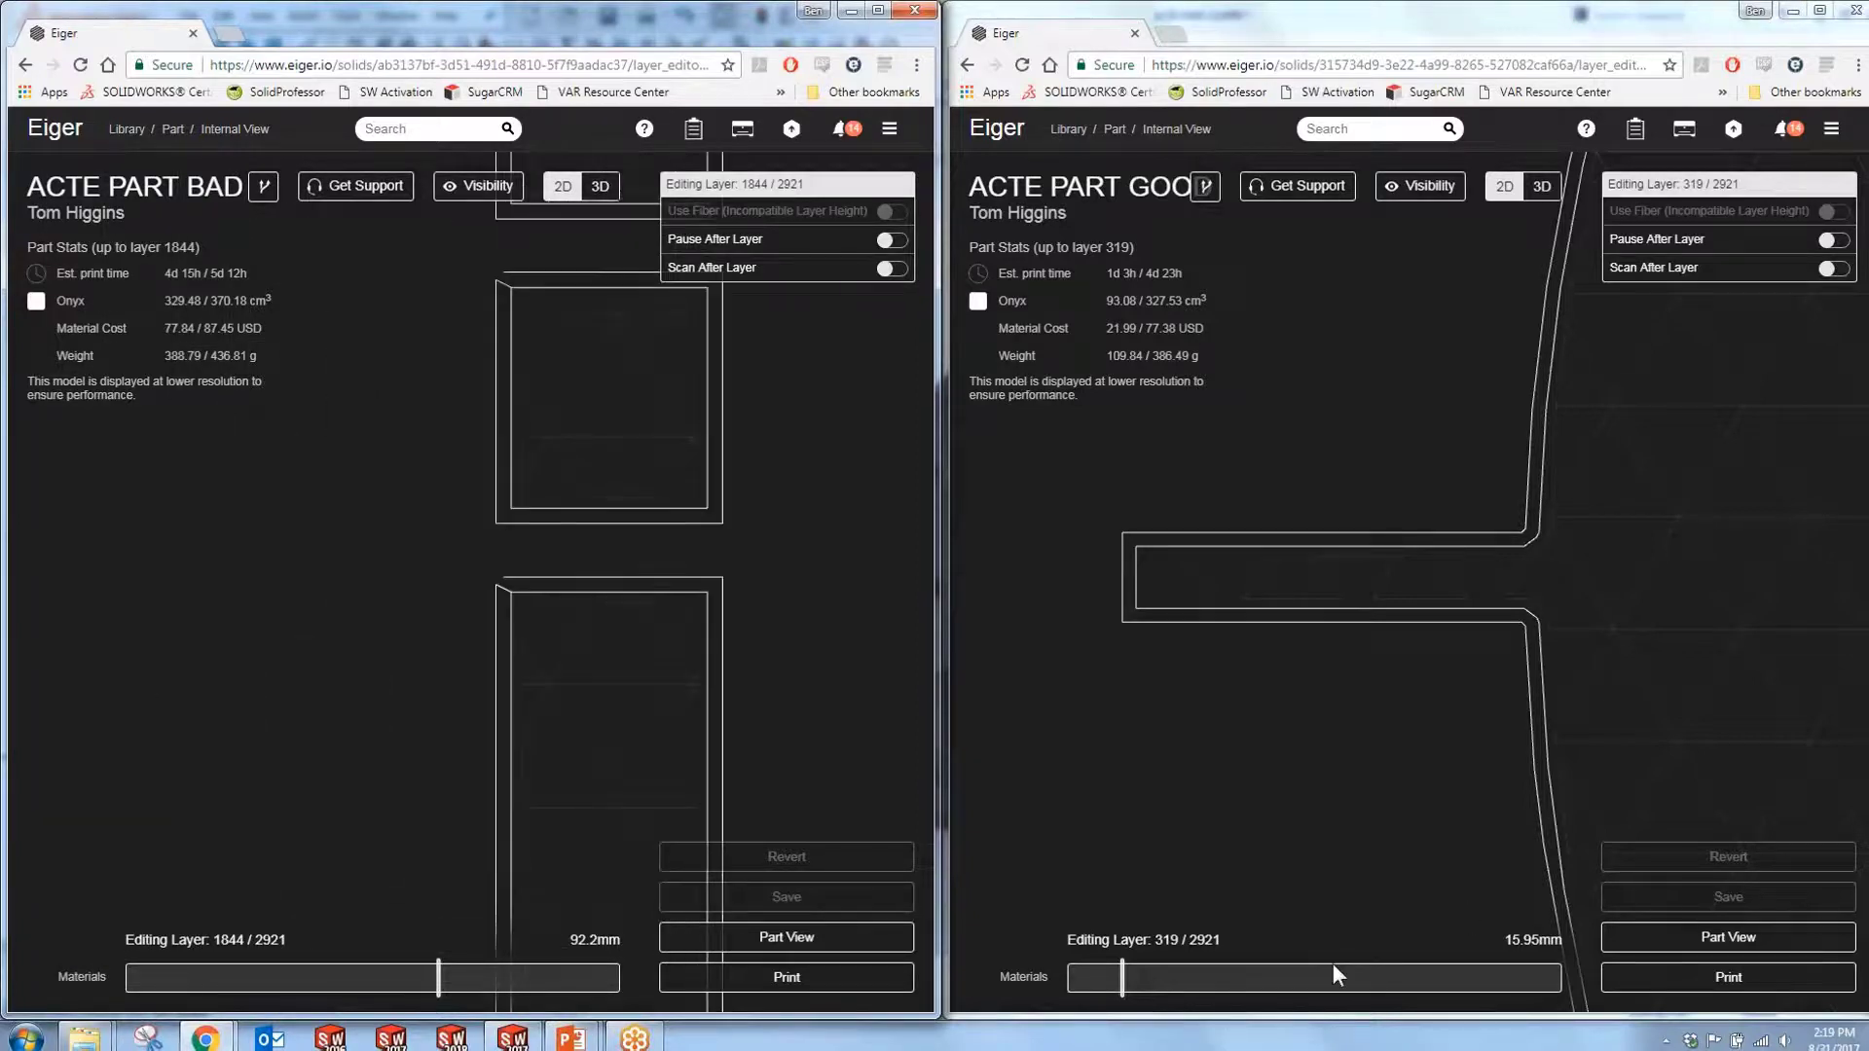
Show layer 1791 of ACTE PART GOOD and center its slotted side plates in view.
{"action": "scroll", "coordinate": [1399, 739], "scroll_direction": "down", "scroll_amount": 5}
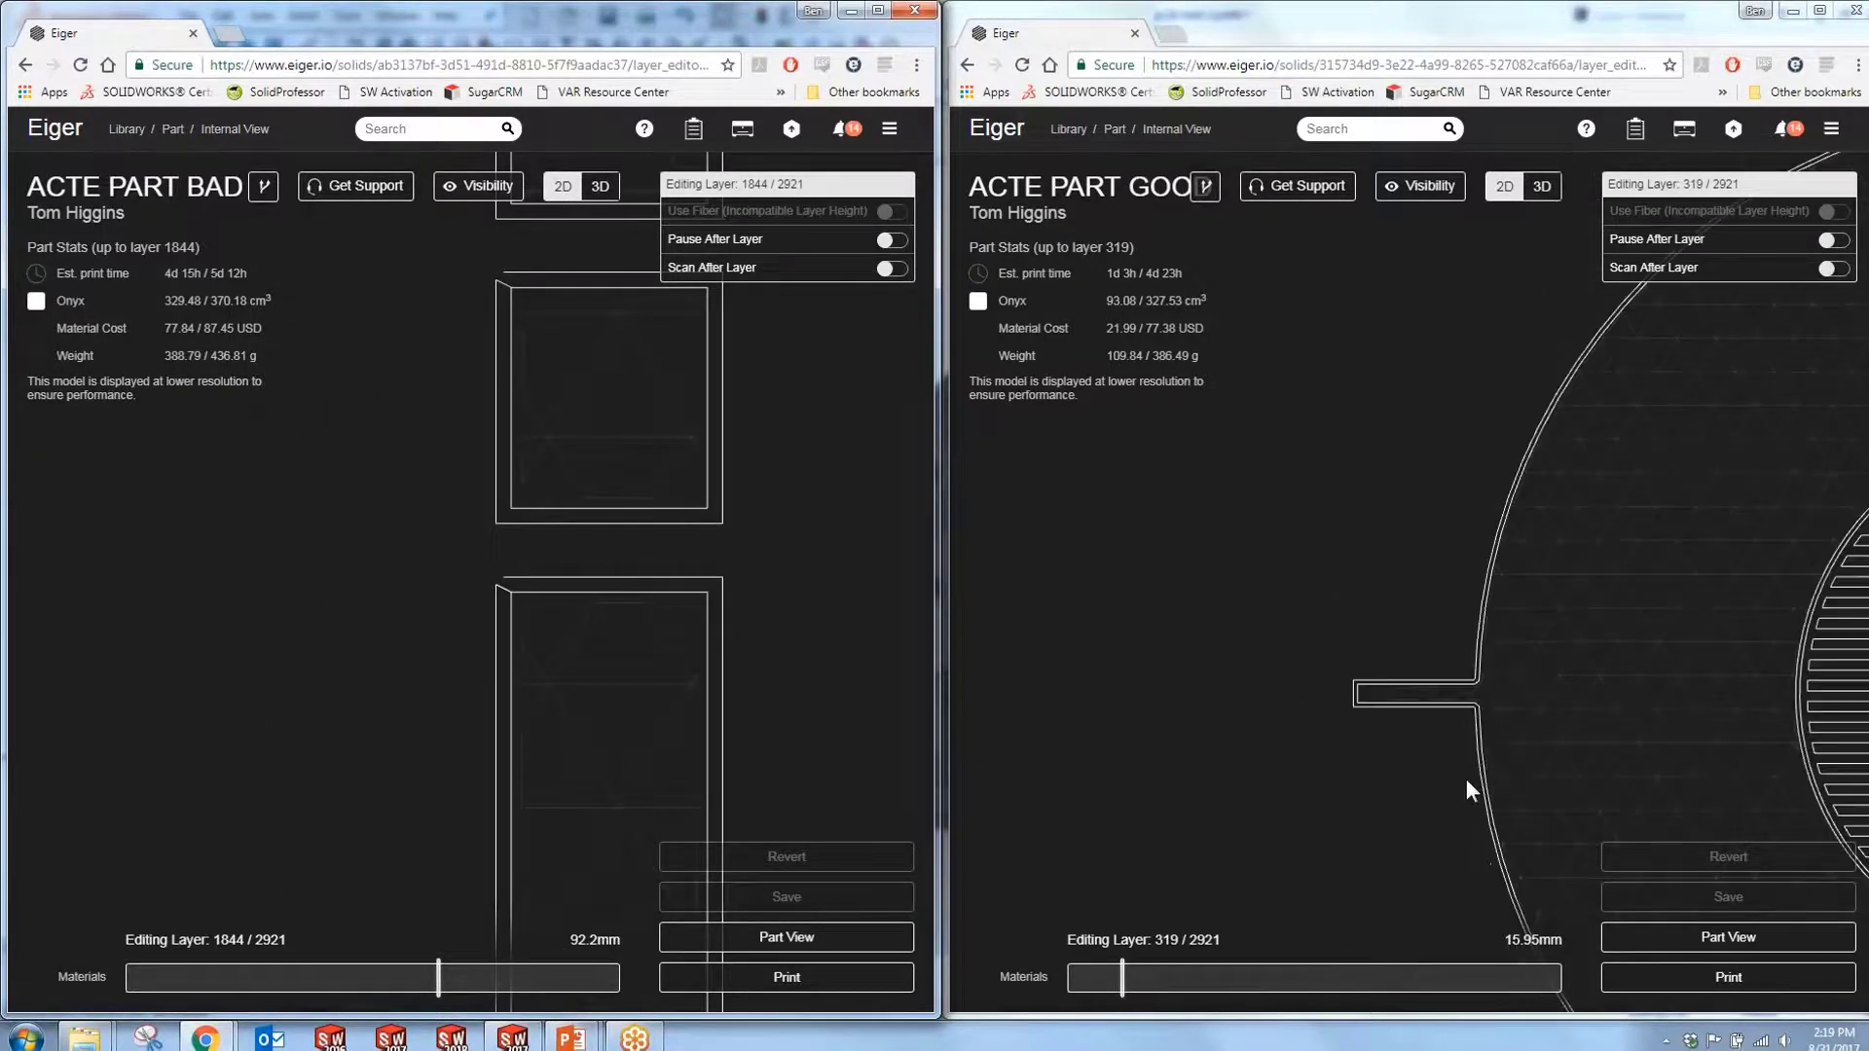
{"action": "scroll", "coordinate": [1467, 781], "scroll_direction": "down", "scroll_amount": 1}
{"action": "left_click", "coordinate": [1372, 977]}
{"action": "left_click_drag", "start_coordinate": [1657, 620], "coordinate": [1184, 628]}
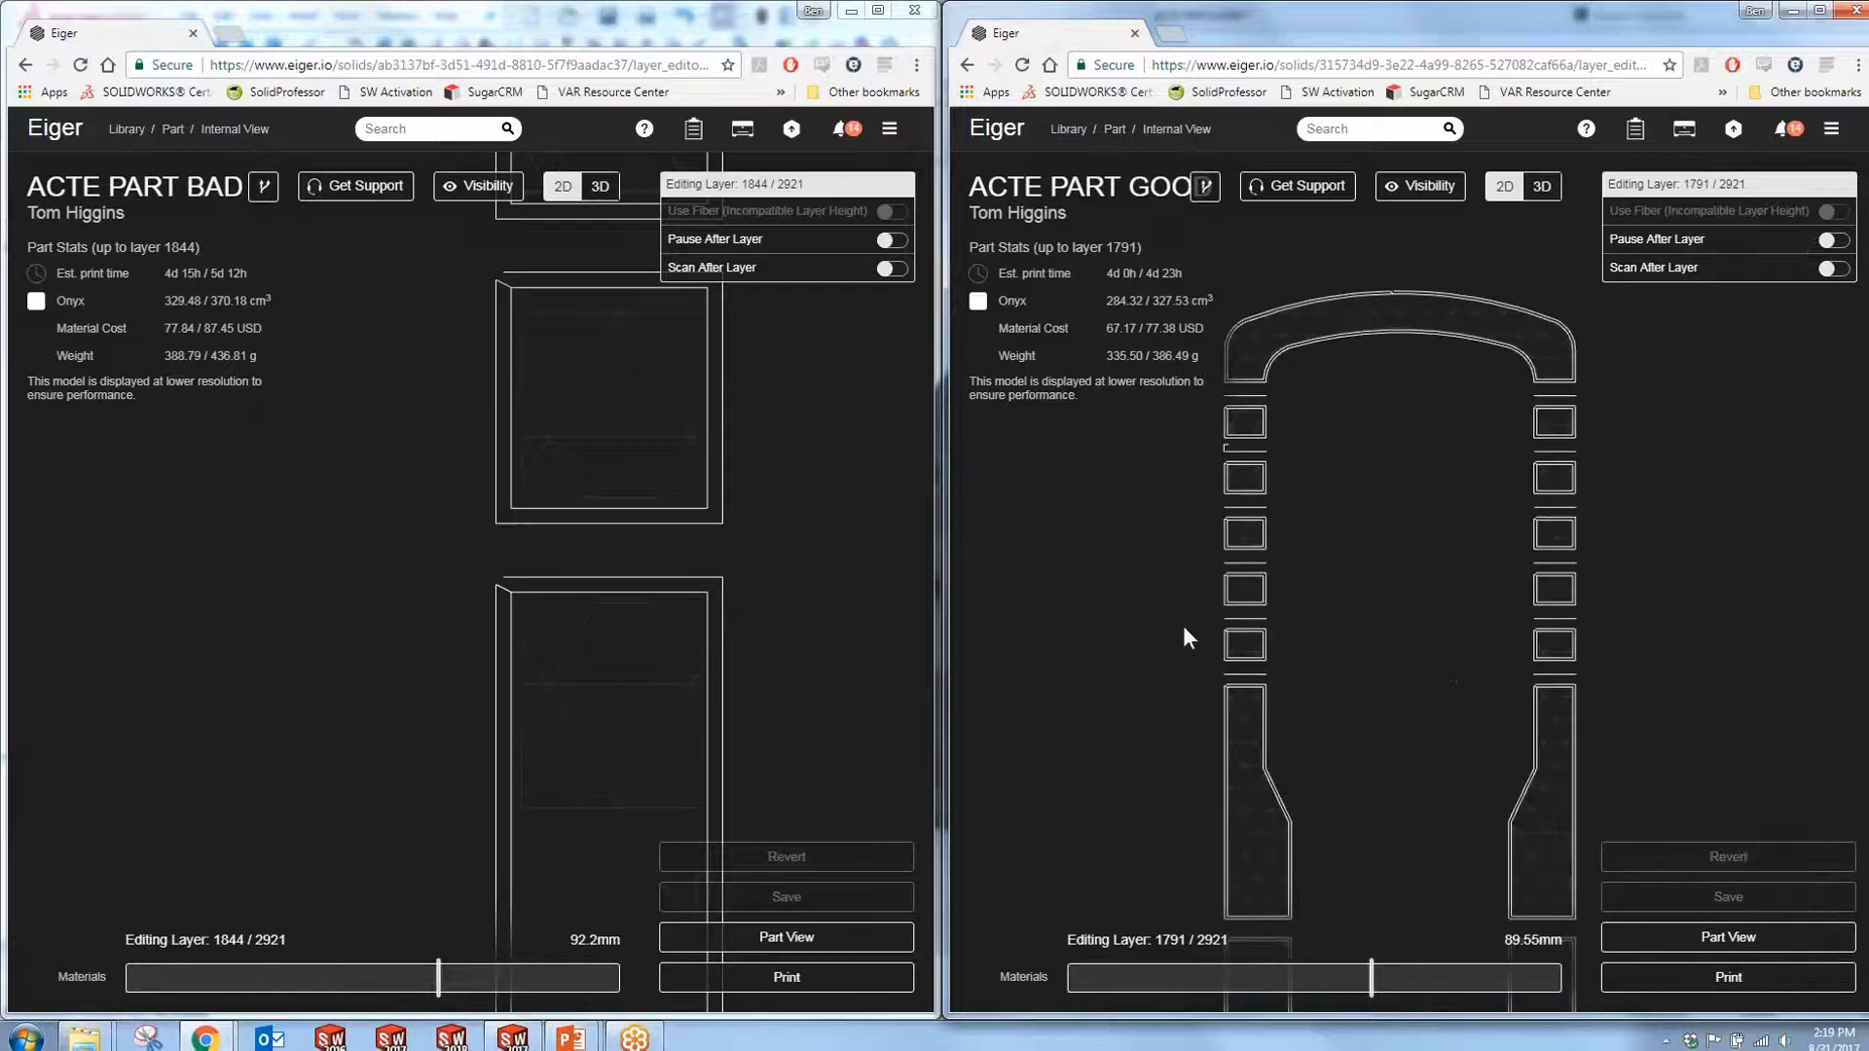
Examine the slot gaps along the side plates in the ACTE PART BAD slice against the ACTE PART GOOD slice.
{"action": "left_click", "coordinate": [769, 604]}
{"action": "scroll", "coordinate": [738, 658], "scroll_direction": "up", "scroll_amount": 2}
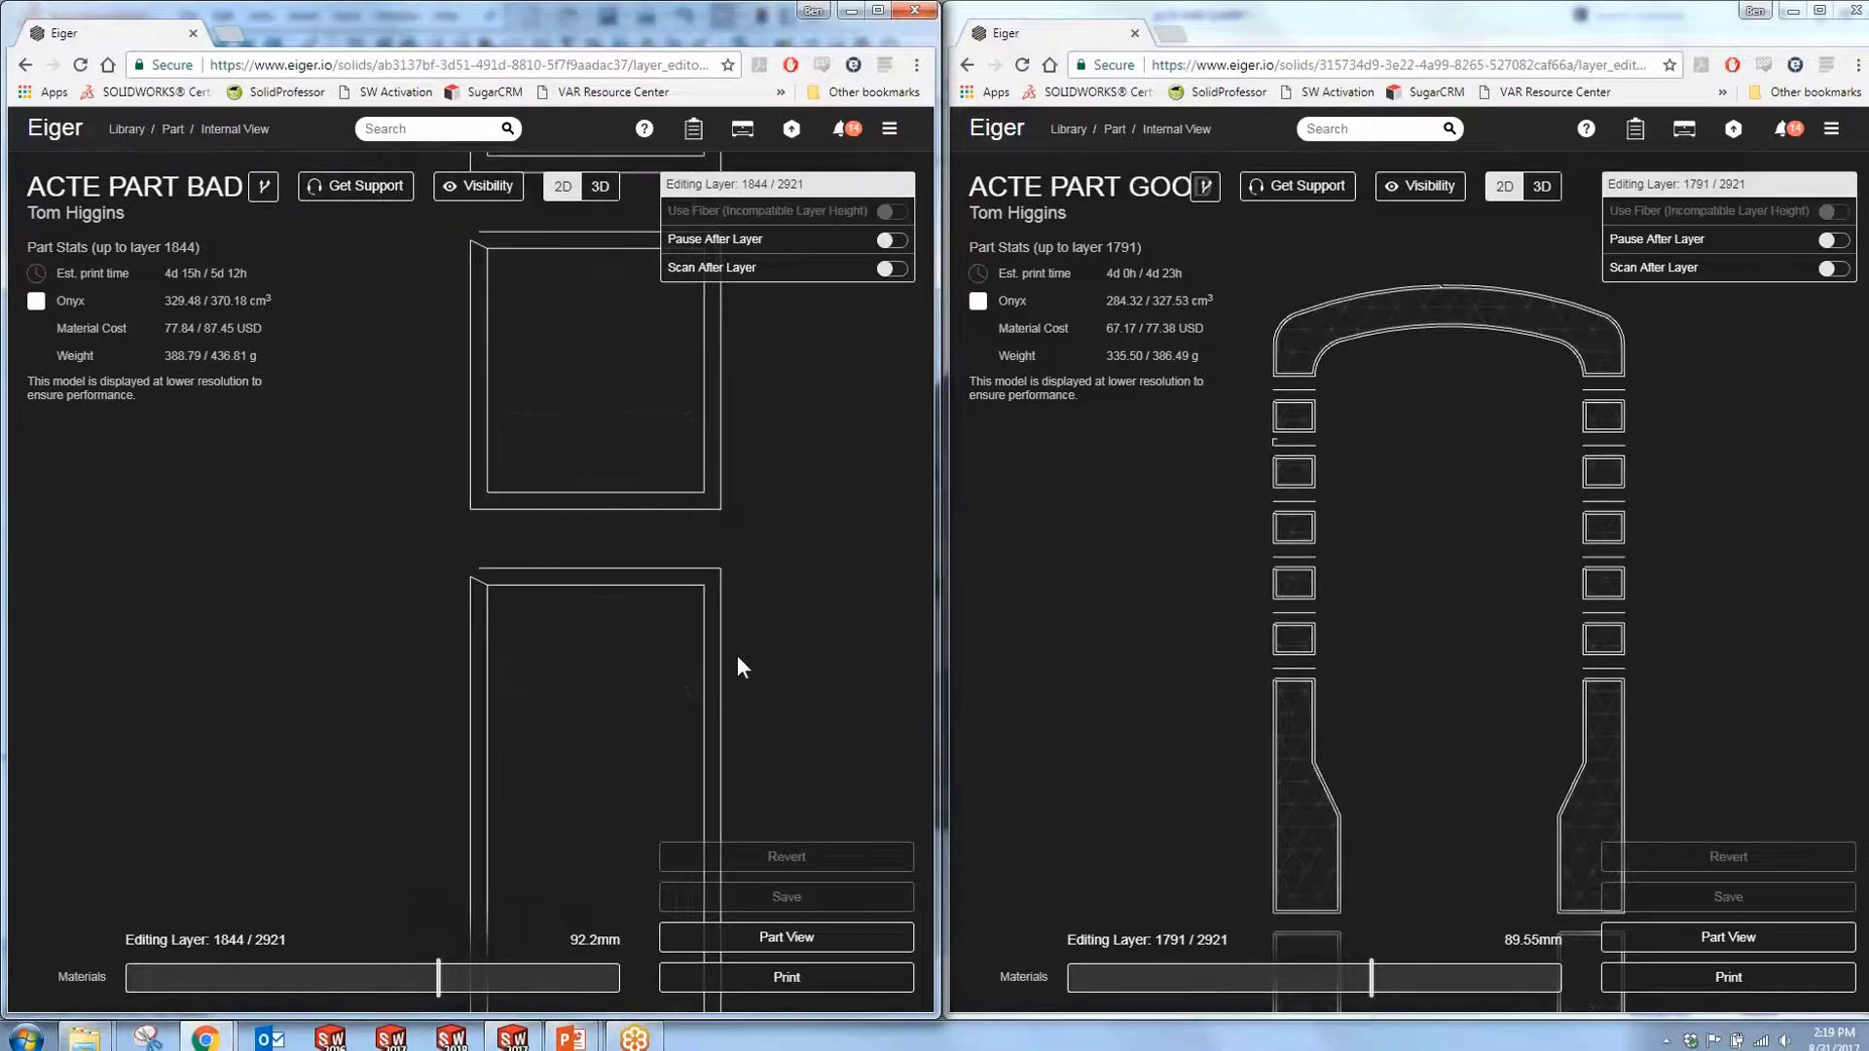
{"action": "scroll", "coordinate": [738, 656], "scroll_direction": "down", "scroll_amount": 3}
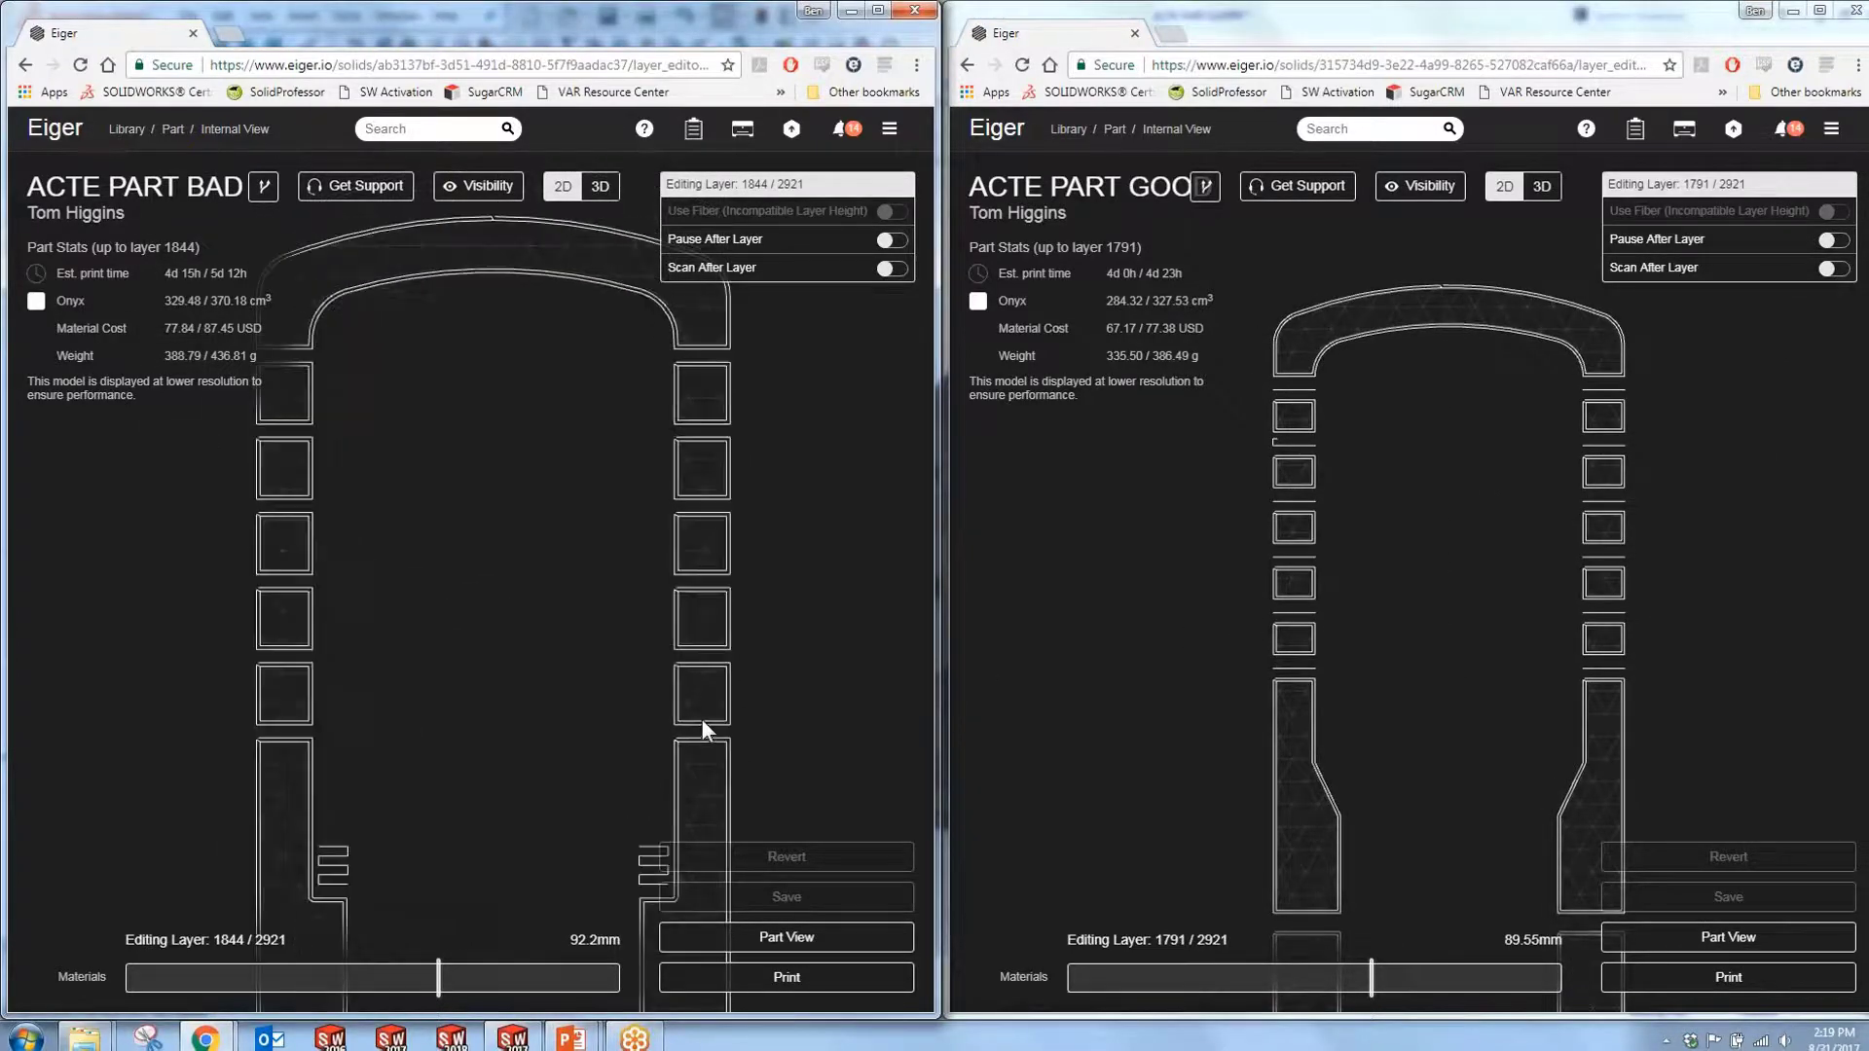
{"action": "scroll", "coordinate": [701, 722], "scroll_direction": "up", "scroll_amount": 1}
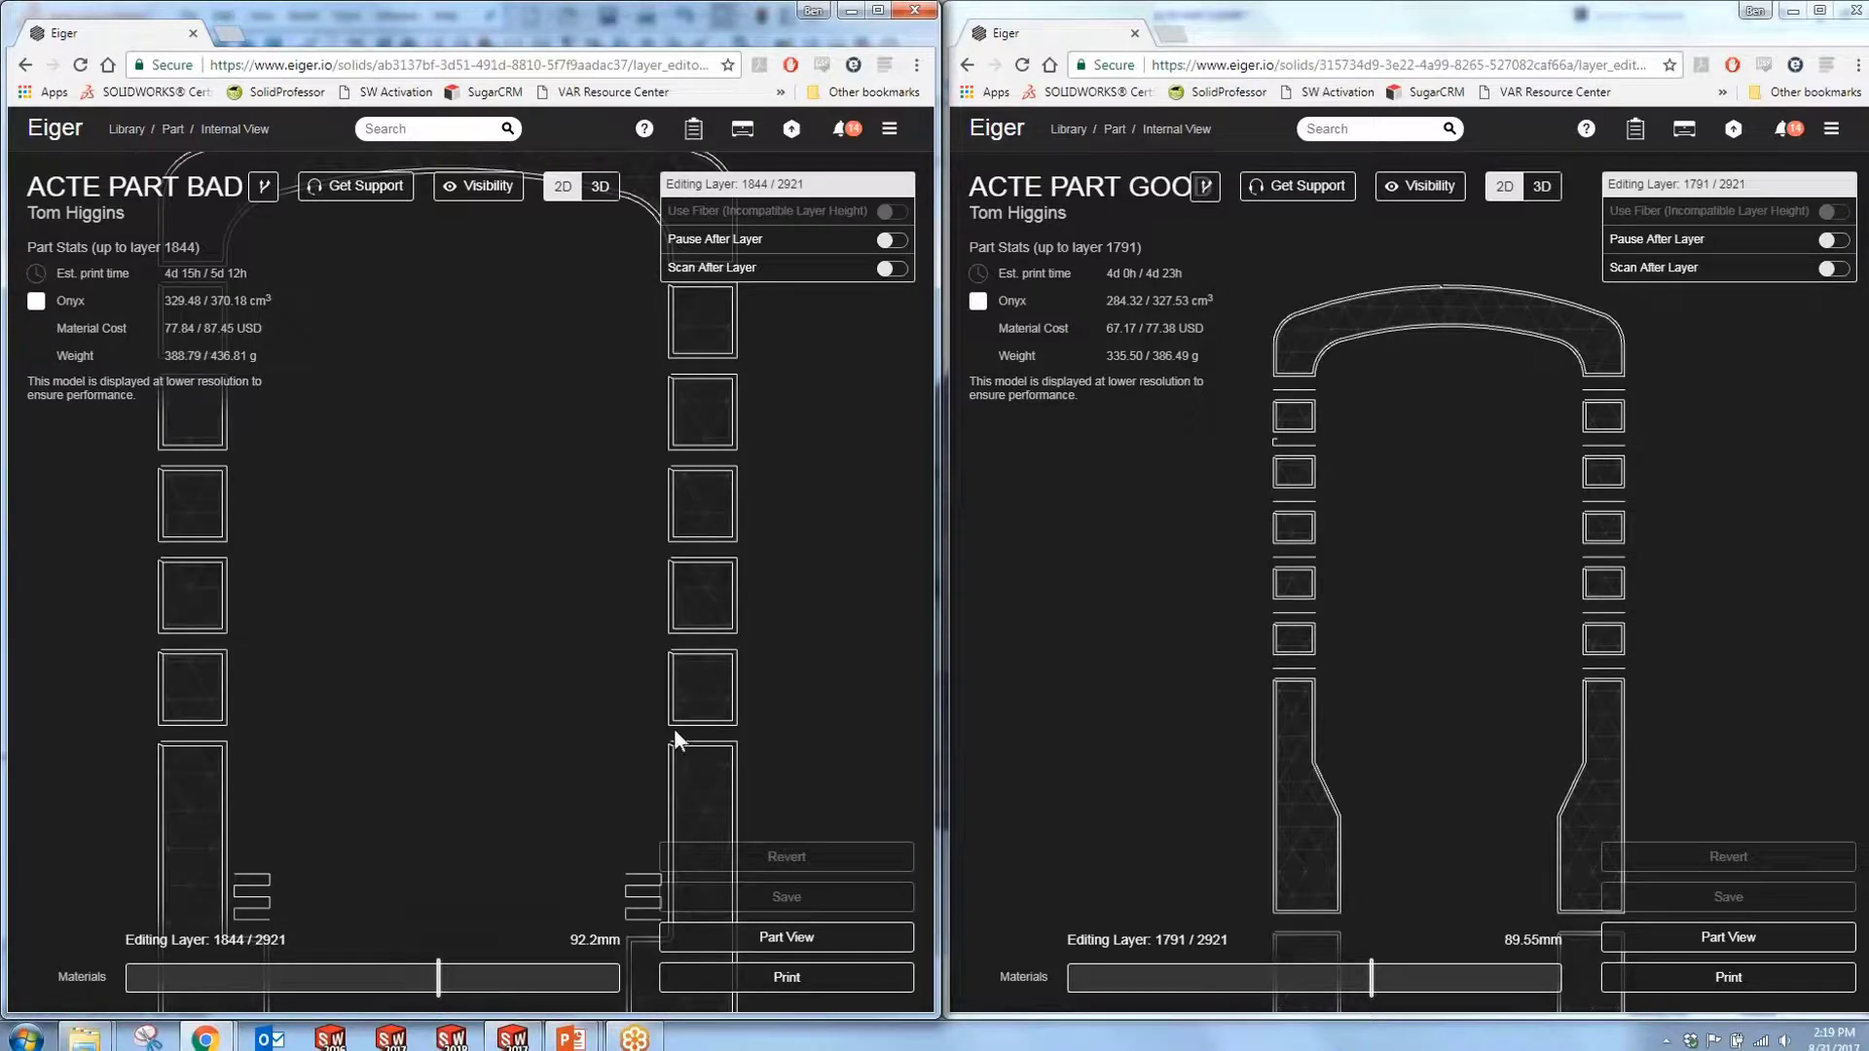